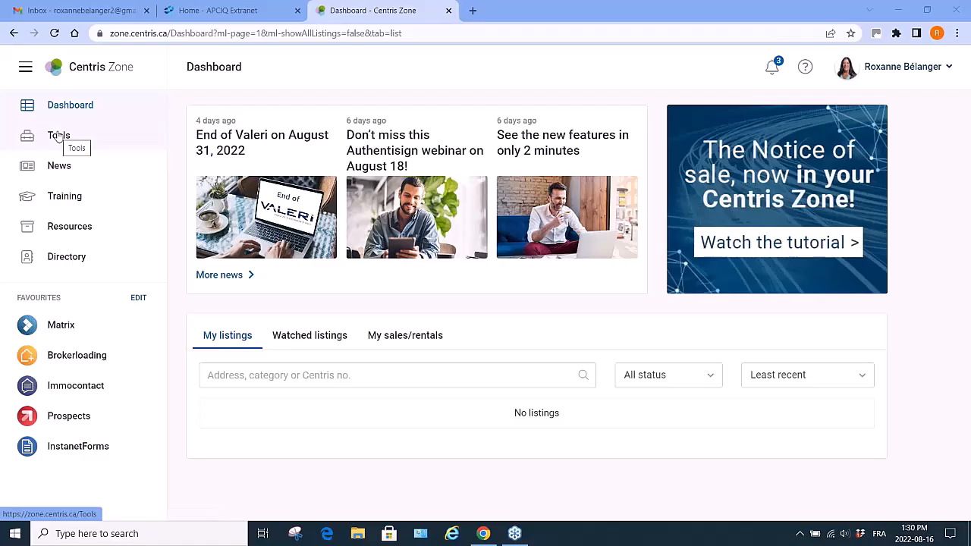
Open the Matrix tool kit from Tools and browse its webinar schedule and tutorial videos.
left_click(59, 135)
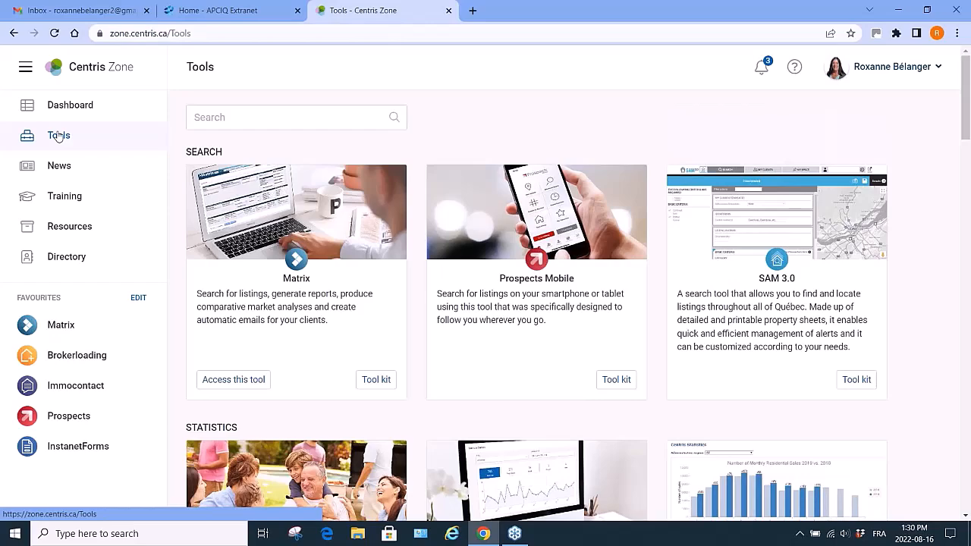
left_click(377, 381)
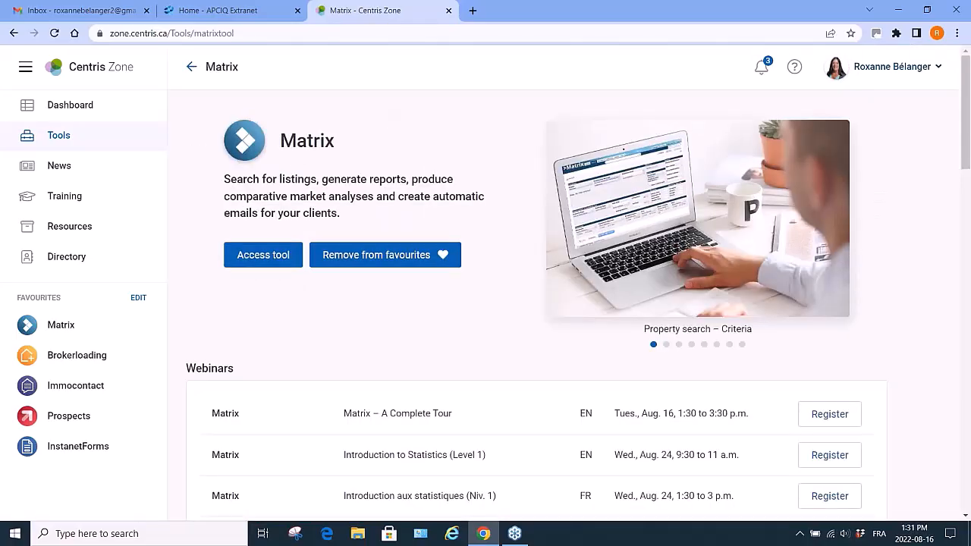
scroll(383, 330, "down", 2)
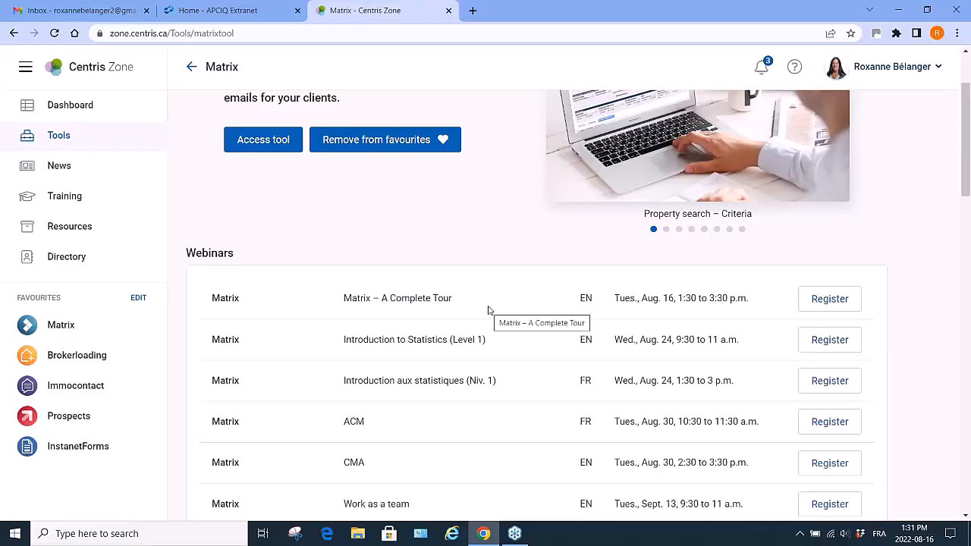
scroll(489, 311, "down", 1)
scroll(489, 310, "down", 5)
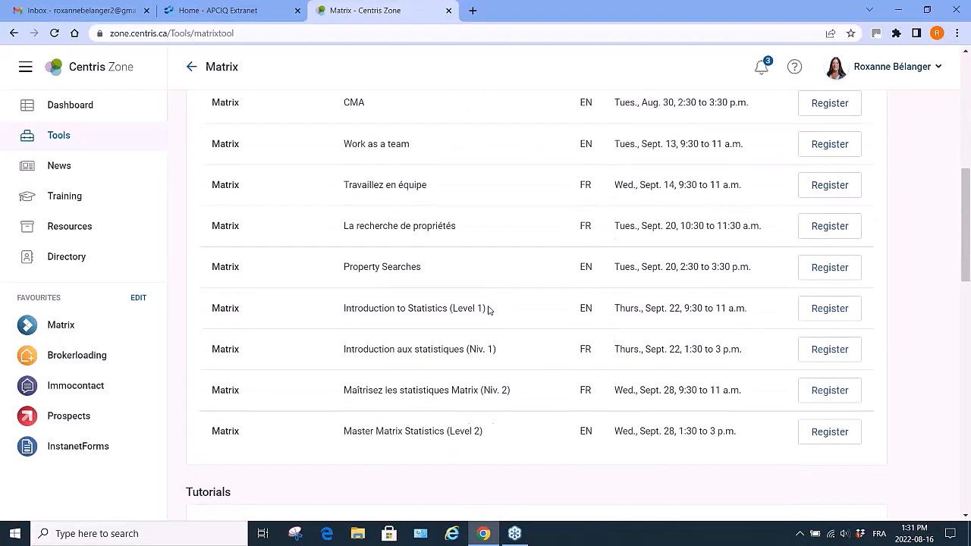
scroll(488, 310, "down", 7)
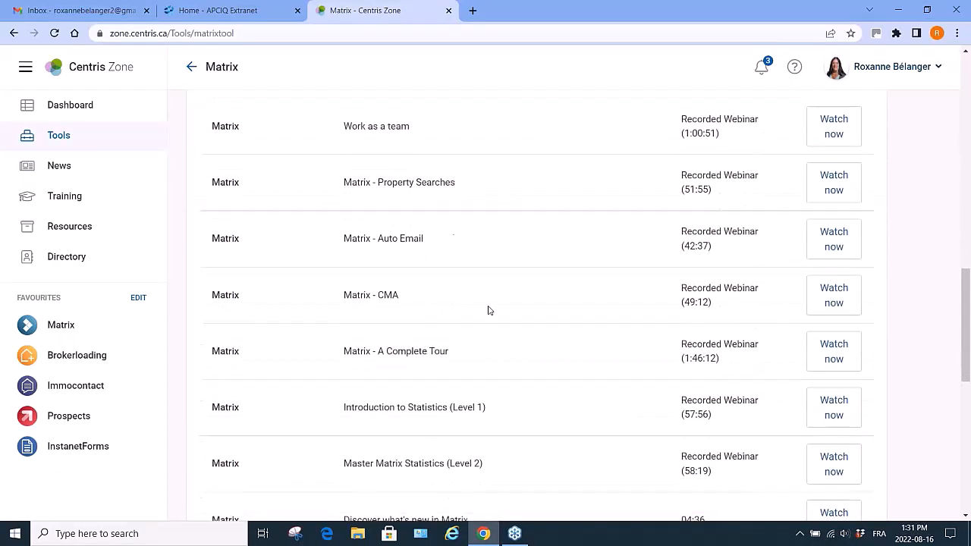
scroll(488, 311, "up", 1)
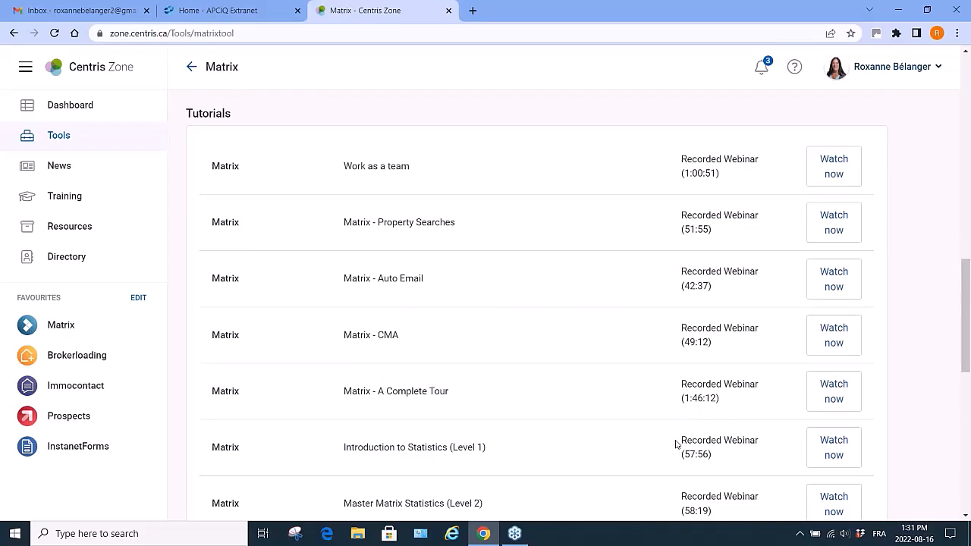
scroll(675, 444, "down", 6)
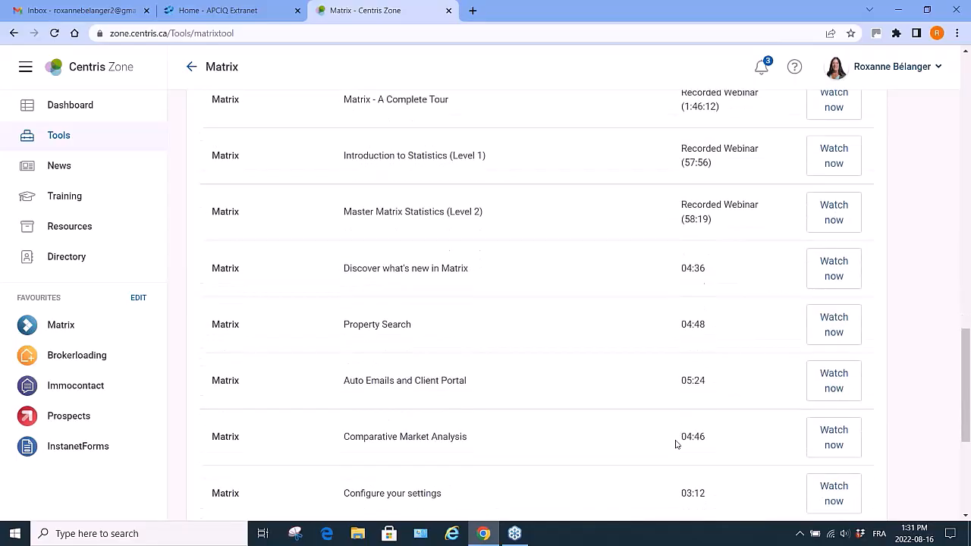
scroll(676, 445, "up", 1)
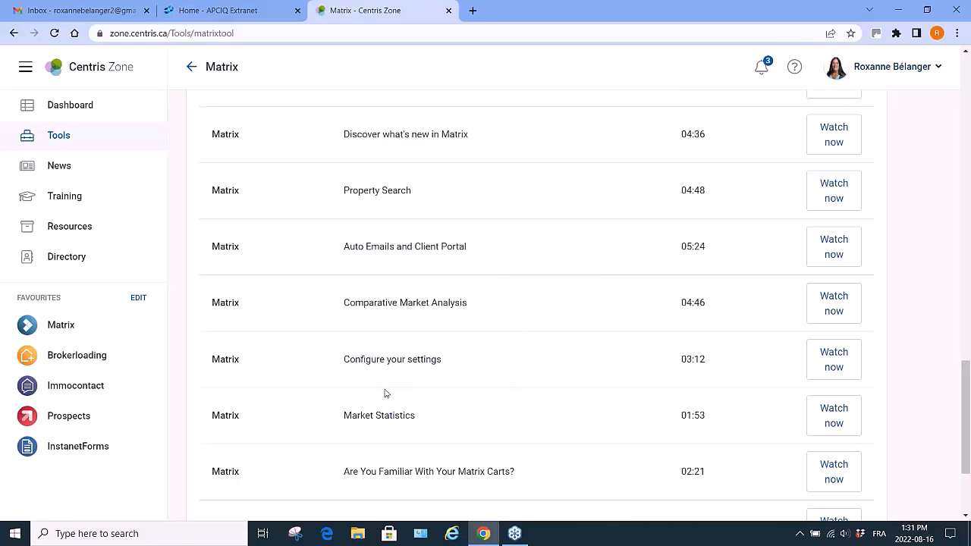
scroll(499, 412, "down", 3)
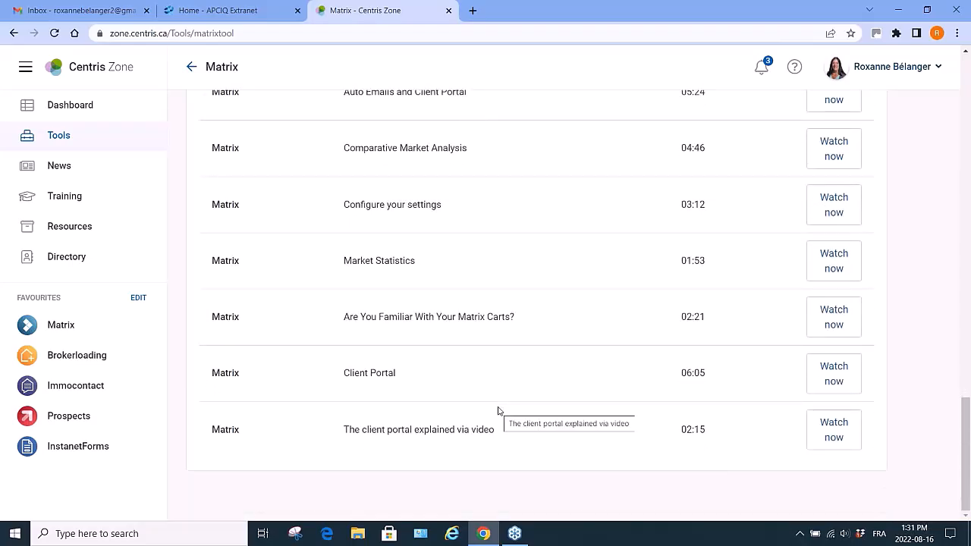
scroll(499, 411, "up", 7)
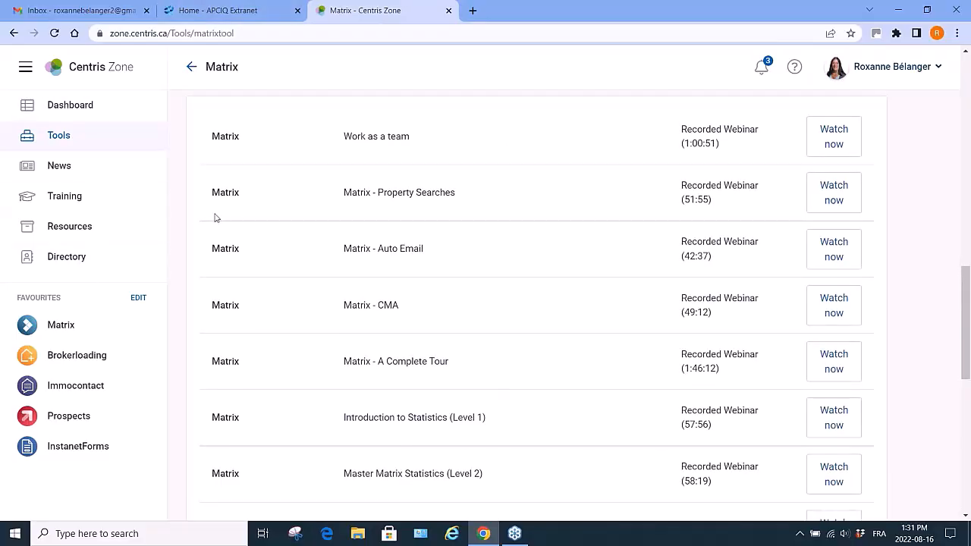
scroll(344, 233, "up", 10)
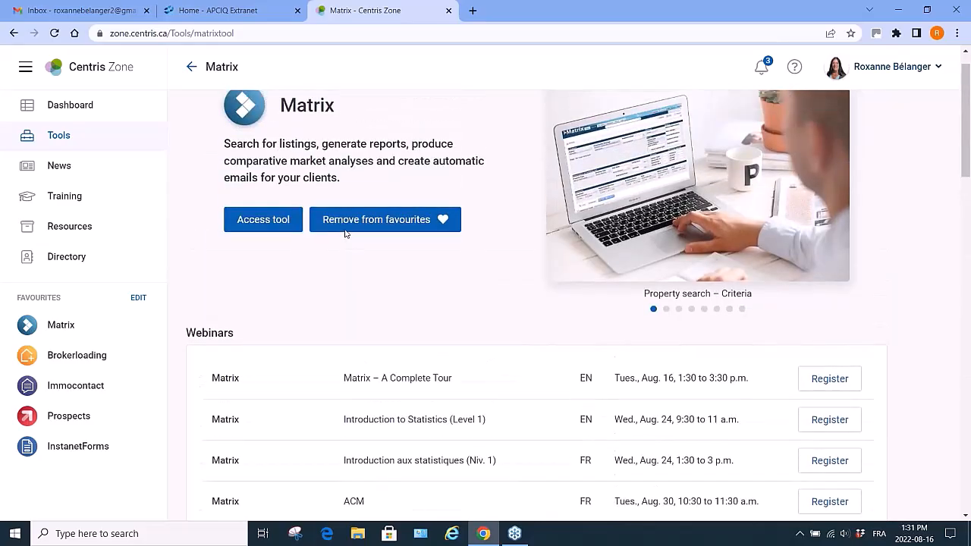
Launch the Matrix tool and open the Members search form.
left_click(256, 254)
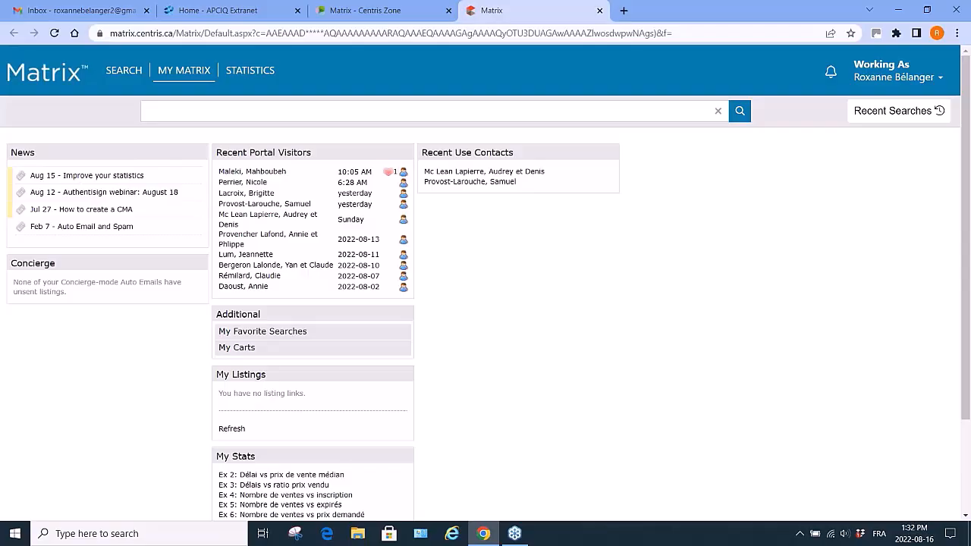
mouse_move(113, 70)
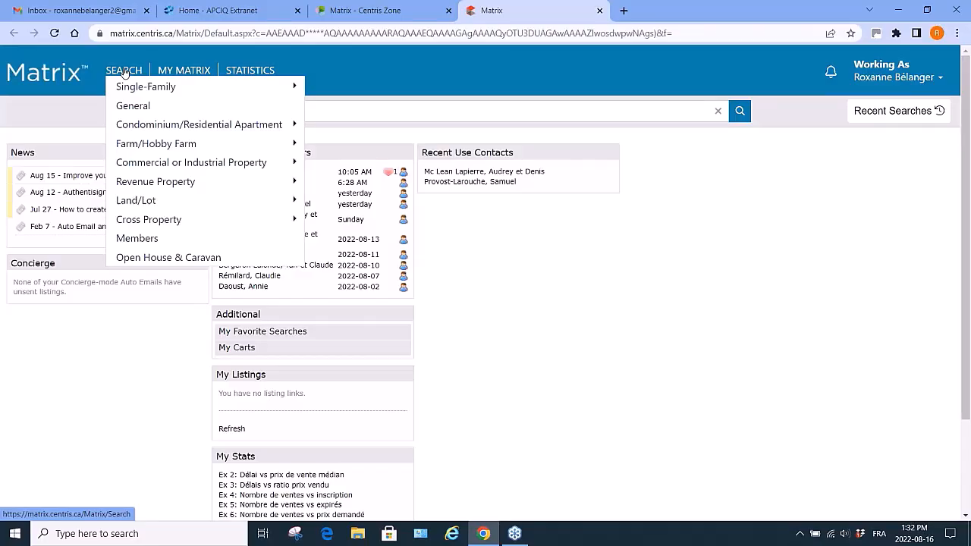
mouse_move(126, 89)
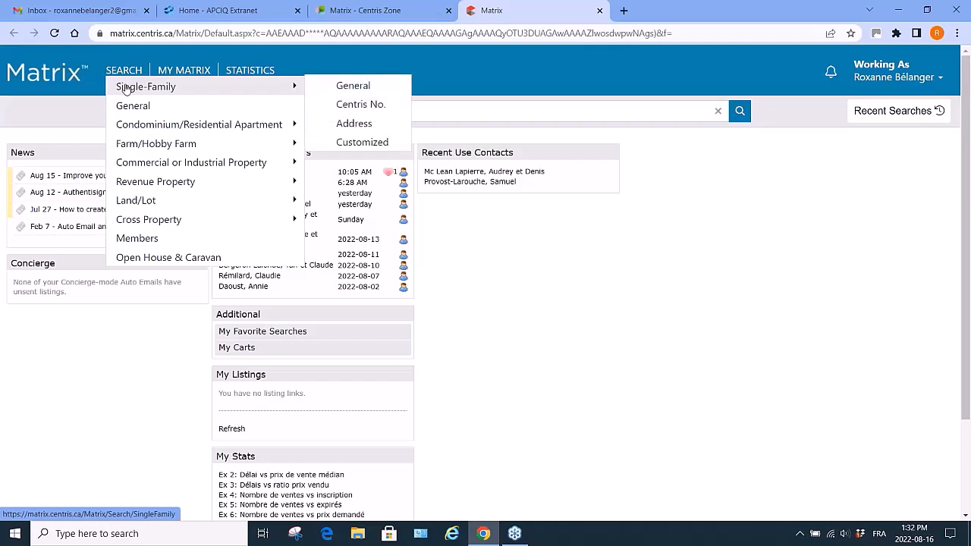
mouse_move(131, 126)
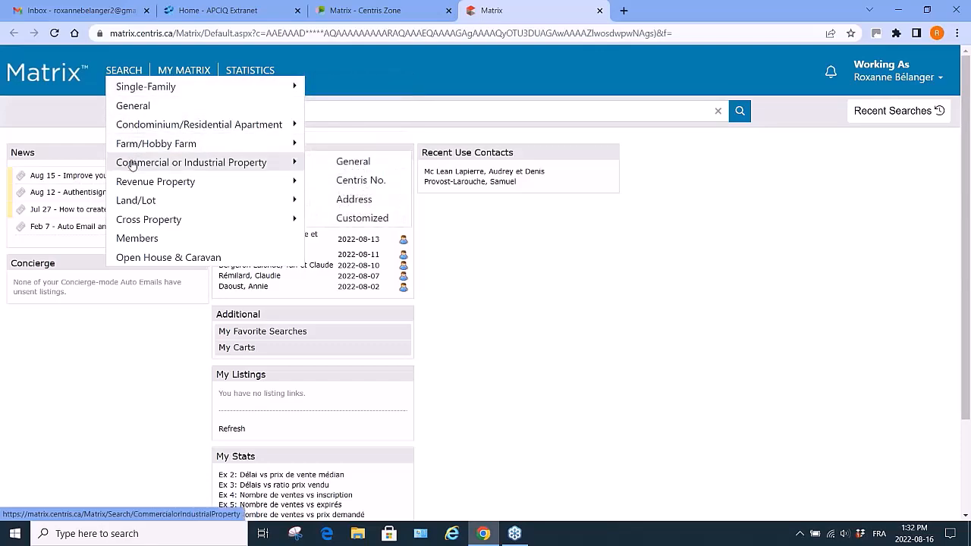
mouse_move(134, 184)
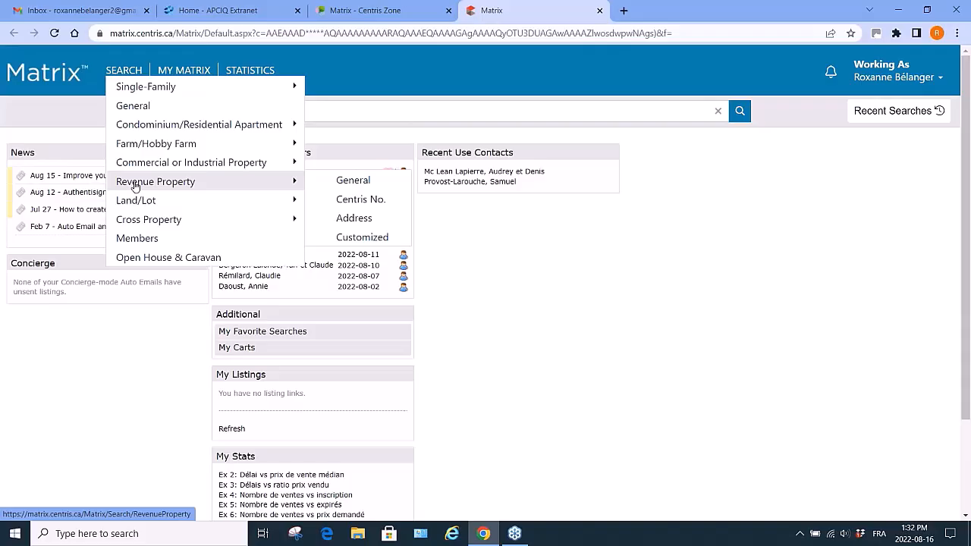
mouse_move(134, 204)
mouse_move(132, 222)
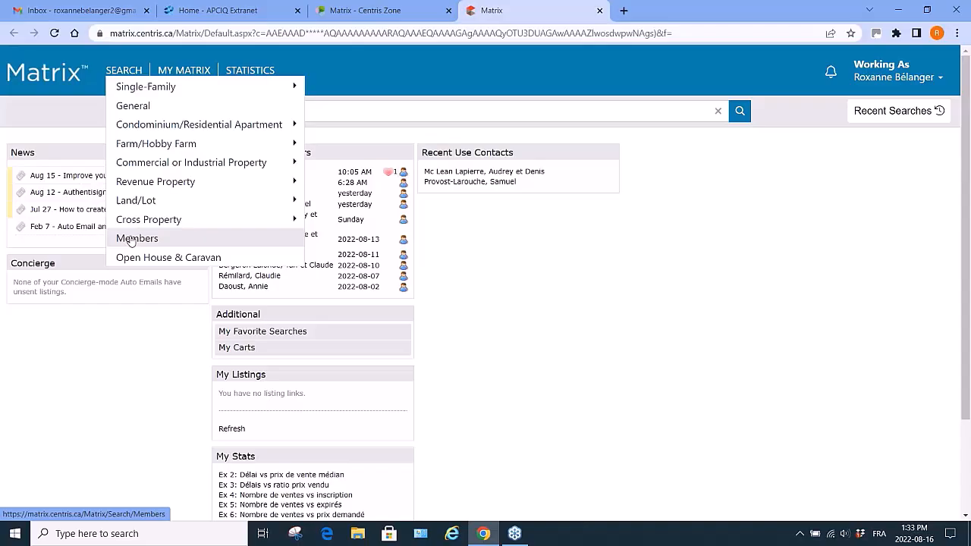
left_click(131, 239)
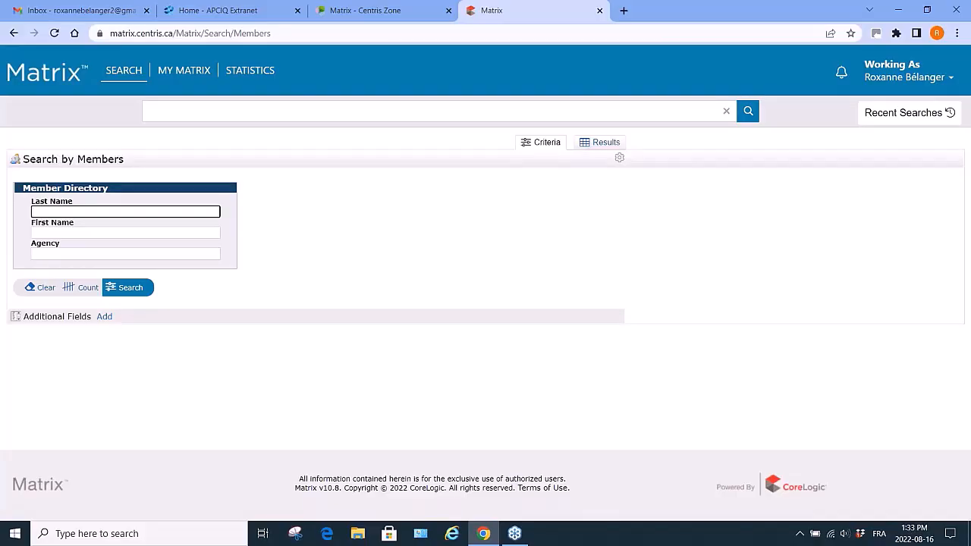
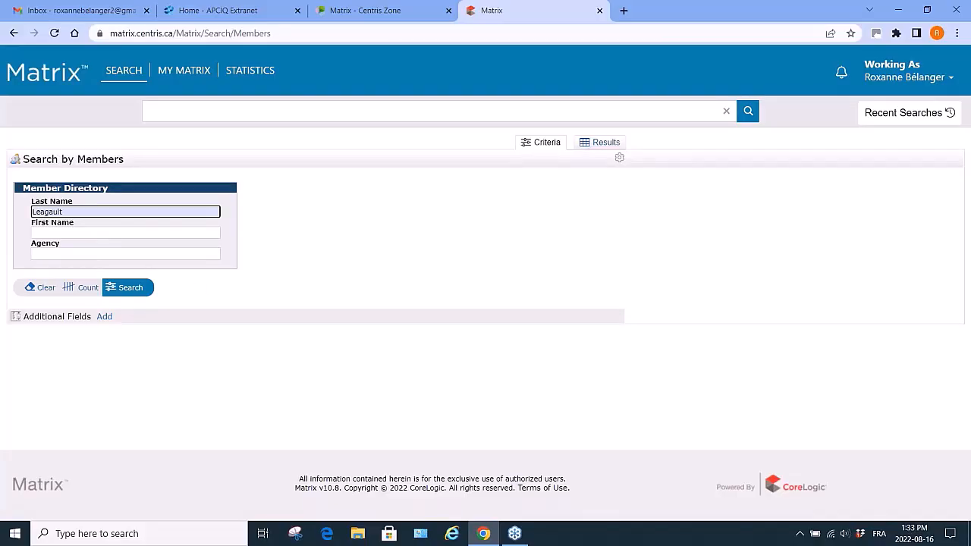
Search the member directory by a broker's last and first name, then show that member's active listings.
key("Tab")
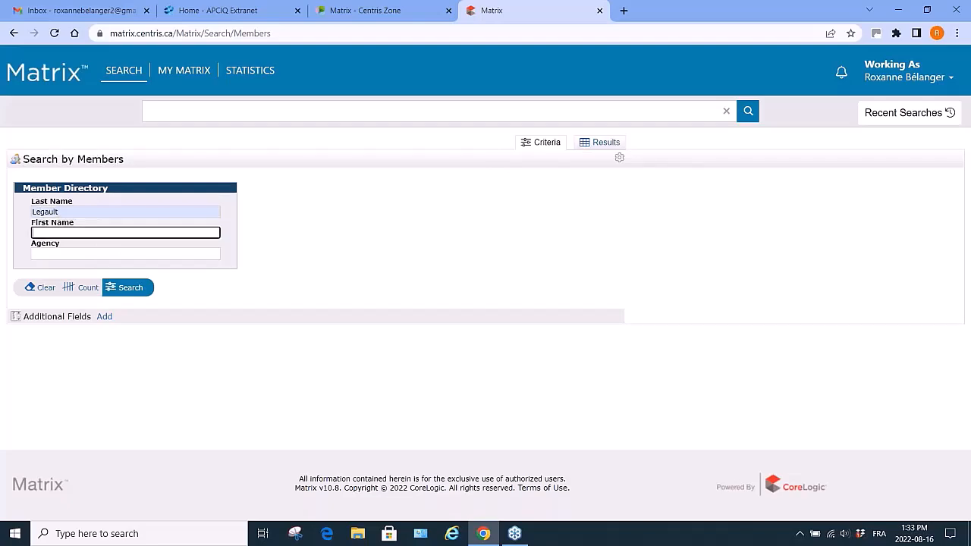
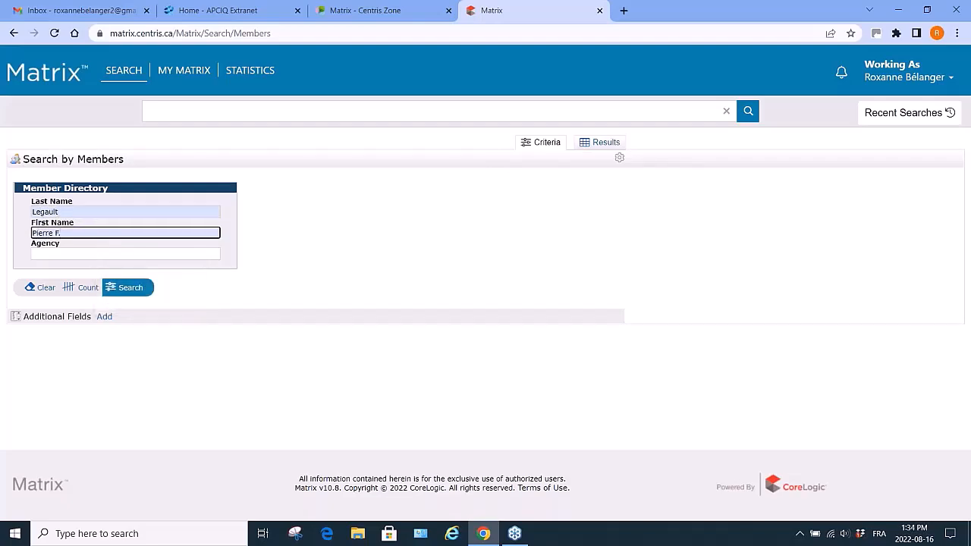
left_click(126, 288)
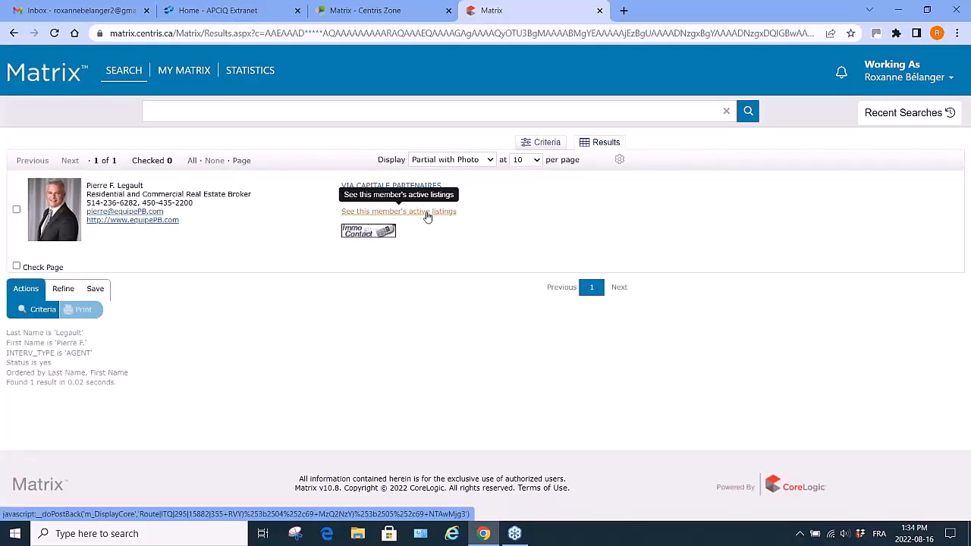
left_click(427, 217)
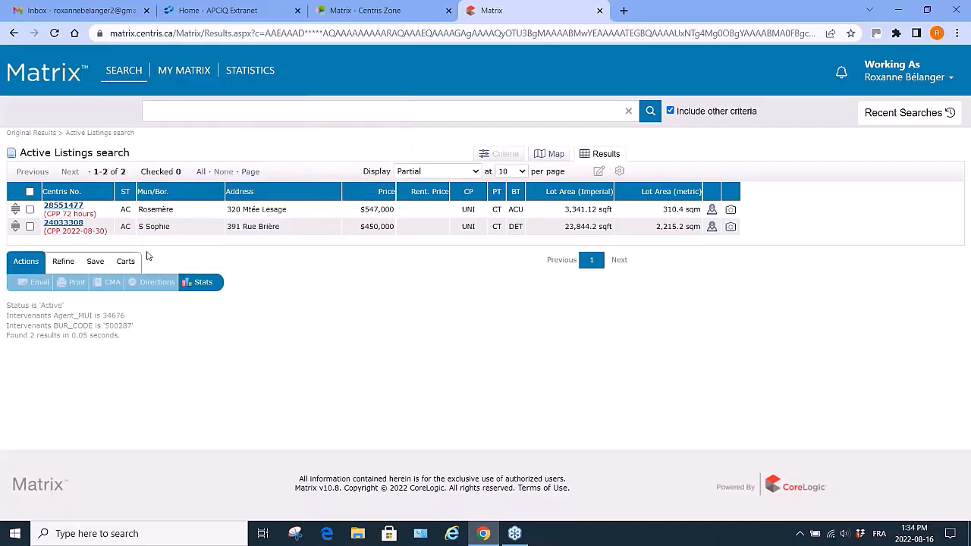
Run an Open House & Caravan search for the Laval region, municipality Laval (Chomedey), and show the results.
mouse_move(121, 73)
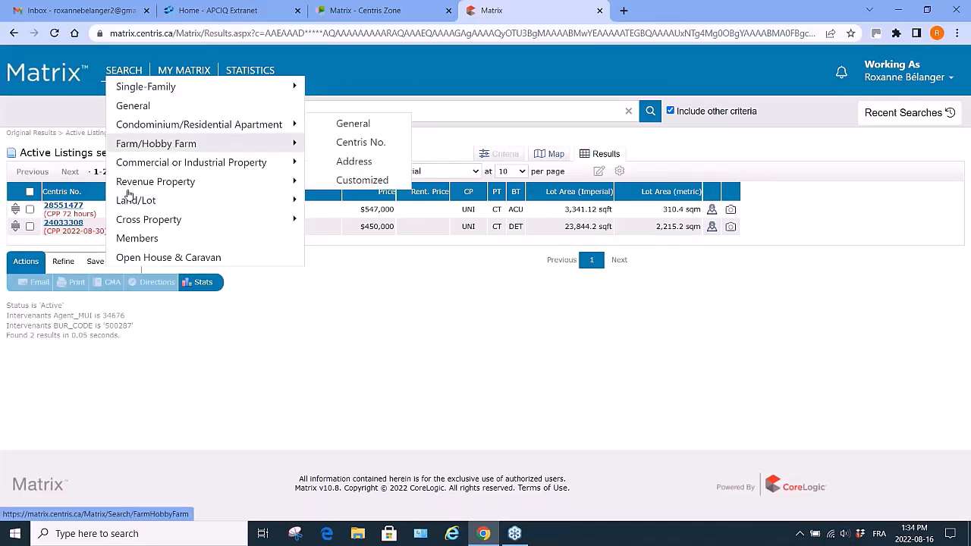
left_click(130, 260)
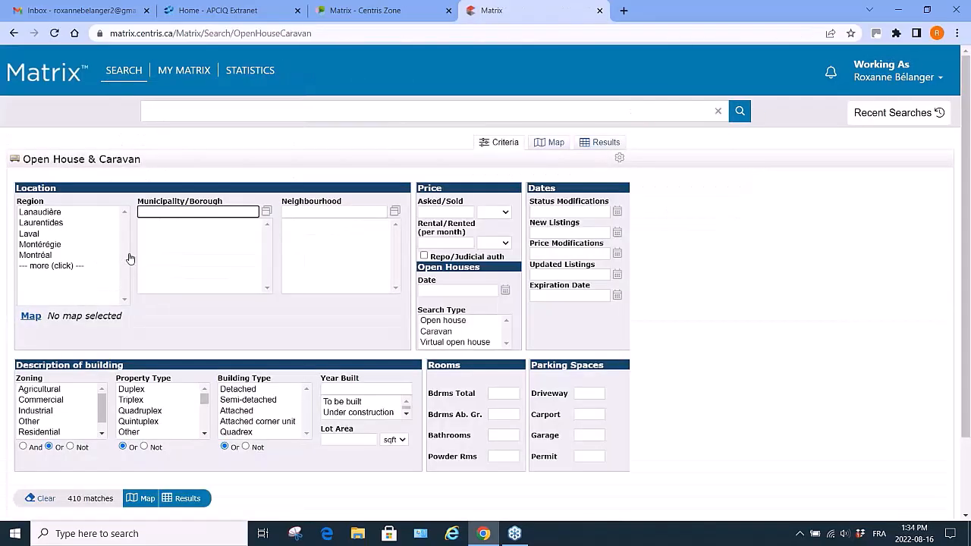
left_click(50, 236)
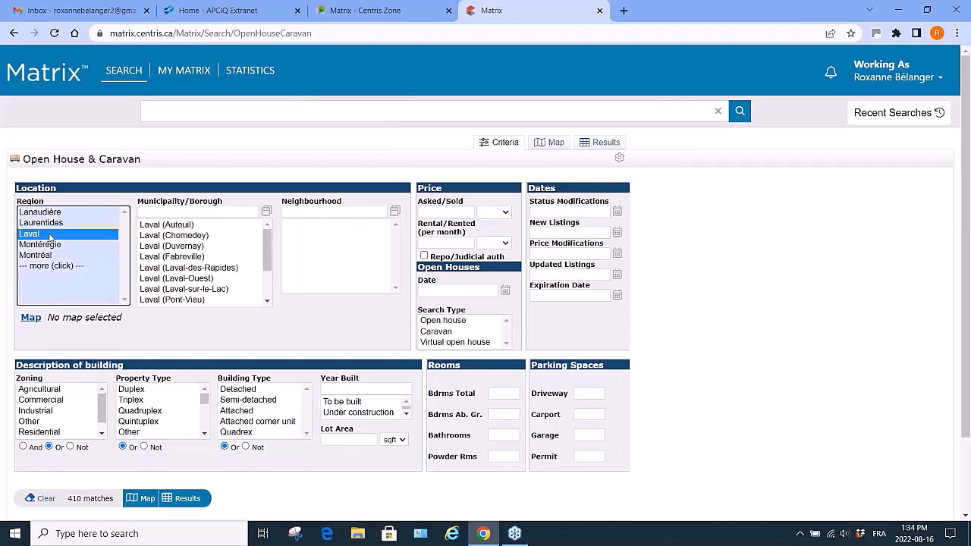
left_click(210, 237)
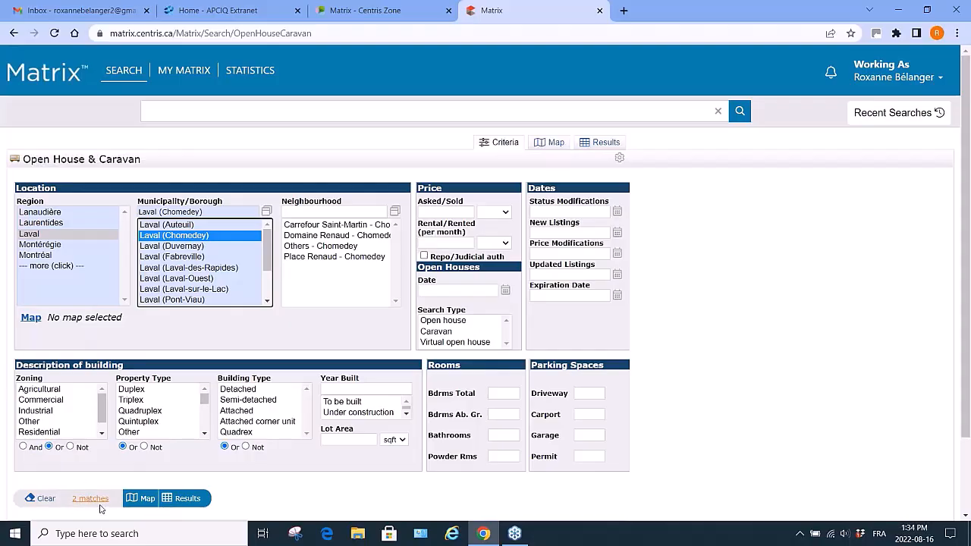
left_click(188, 498)
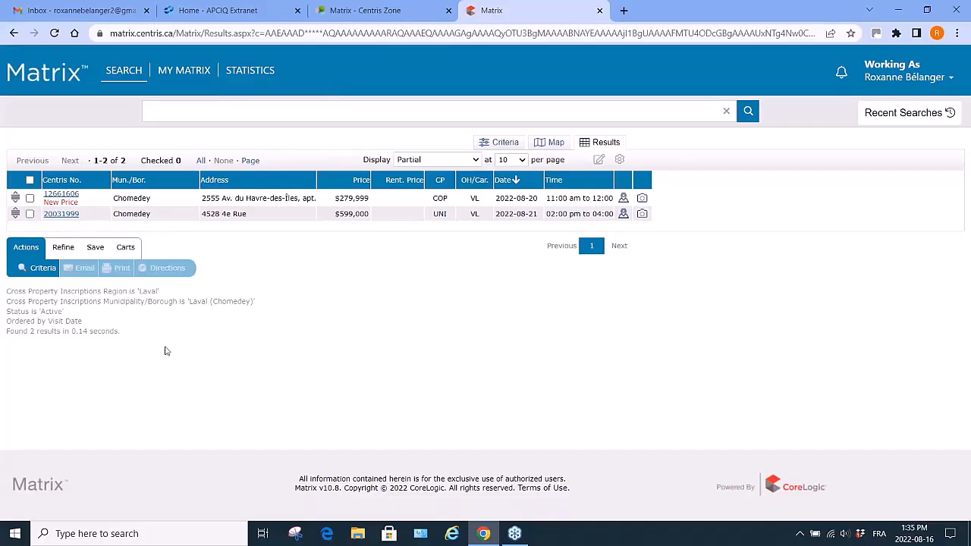
Open a Single-Family general search and select the Laval region.
mouse_move(121, 72)
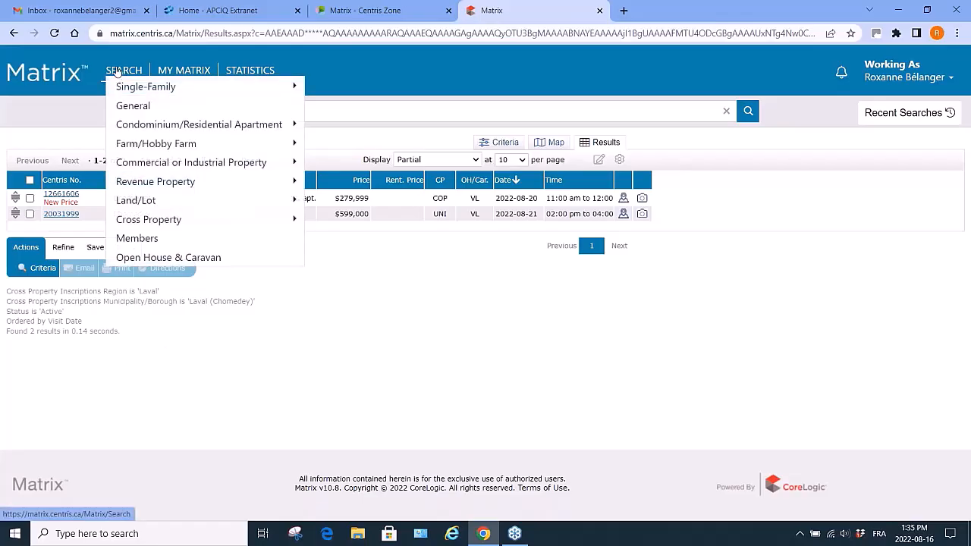
mouse_move(166, 243)
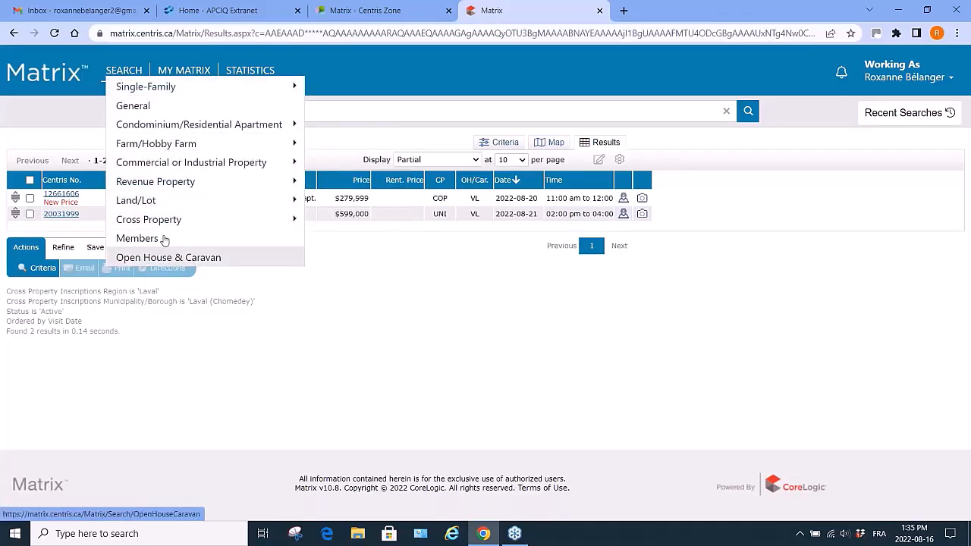
mouse_move(132, 90)
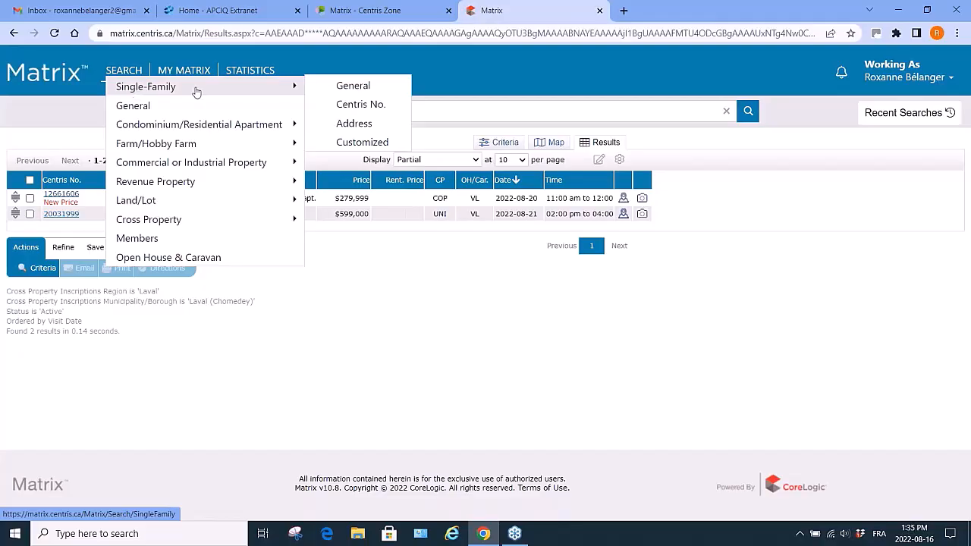
left_click(347, 89)
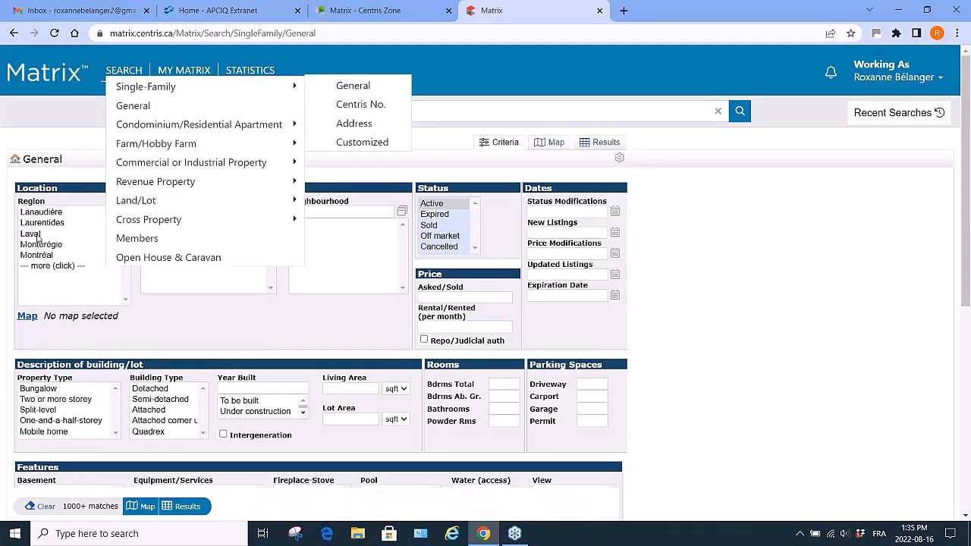
left_click(37, 234)
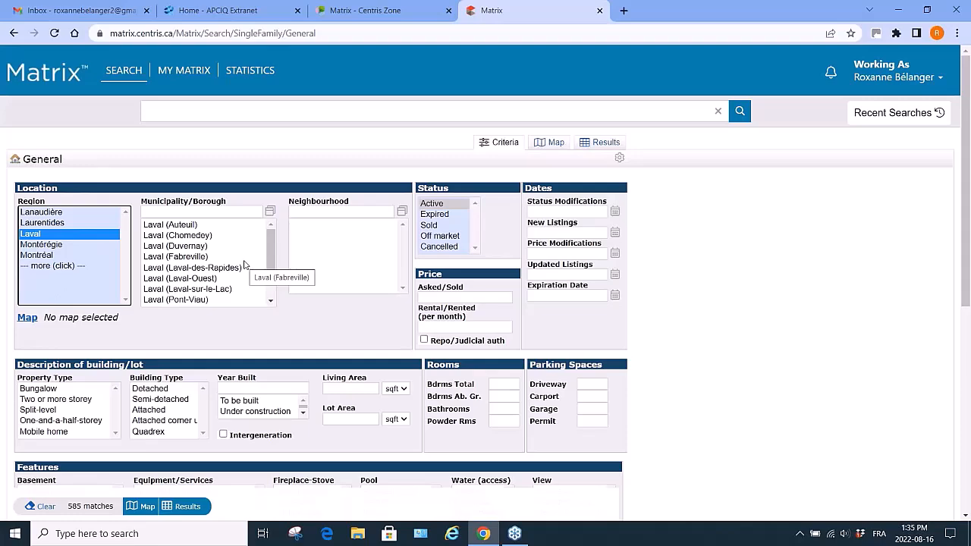
Open the map for the search and jump to the address Centropolis, Laval.
left_click(27, 319)
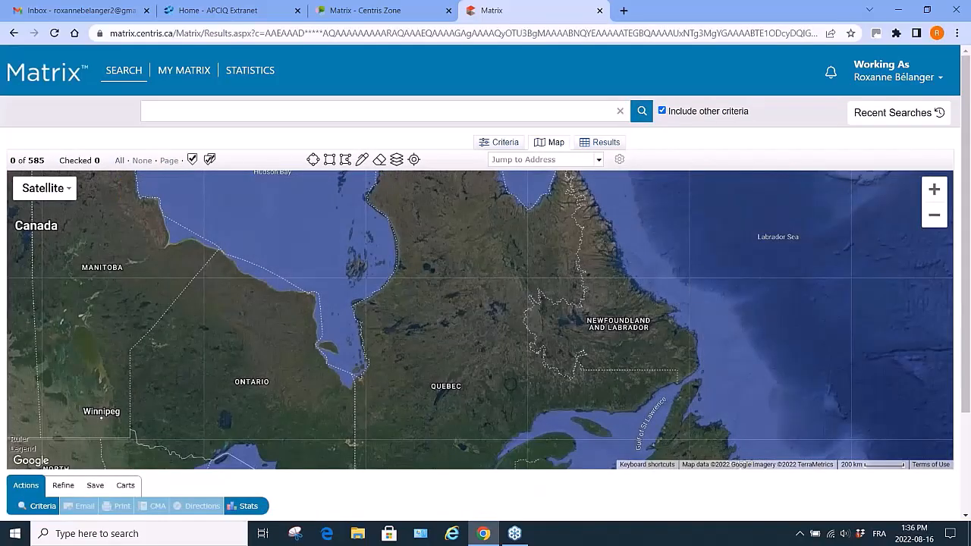
left_click(550, 160)
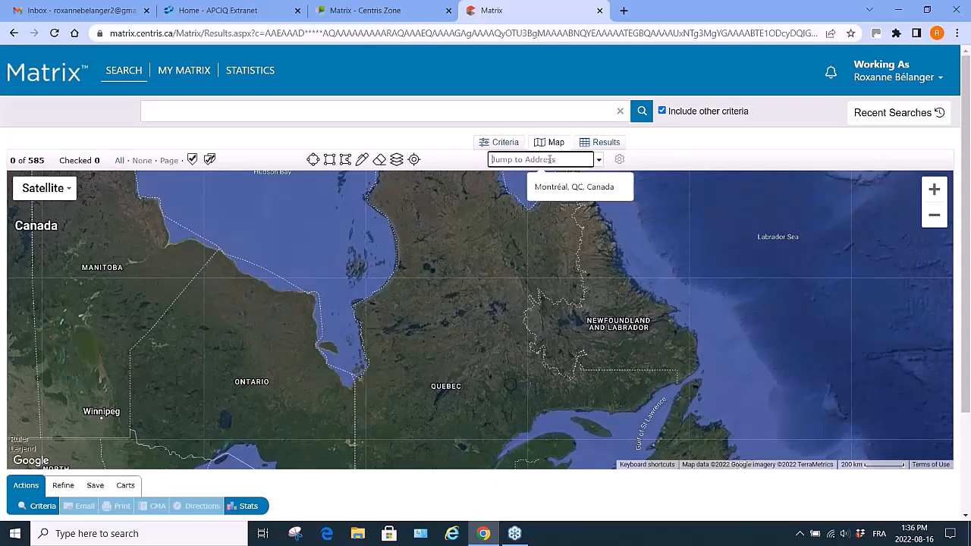
type("centrpo")
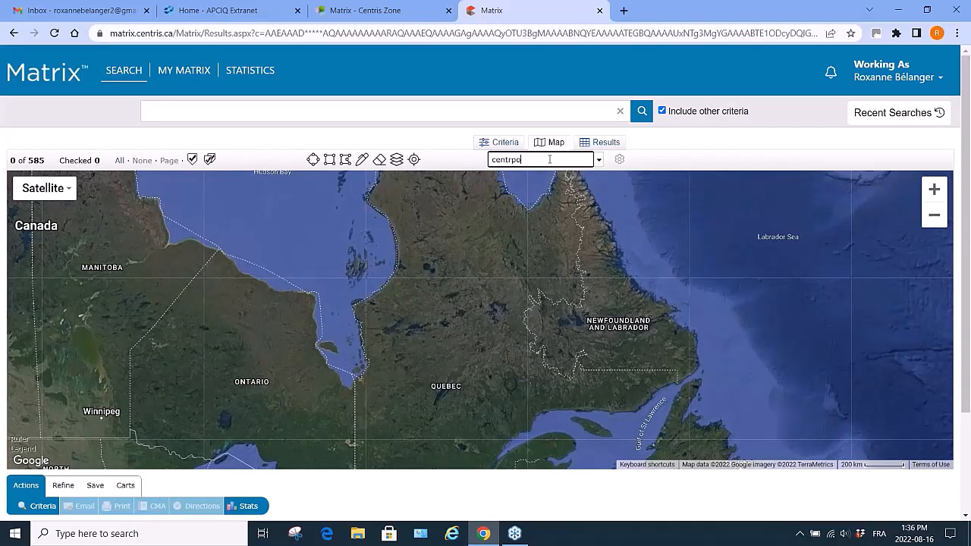
type("opl")
type("olis, laf")
type("val")
key("Return")
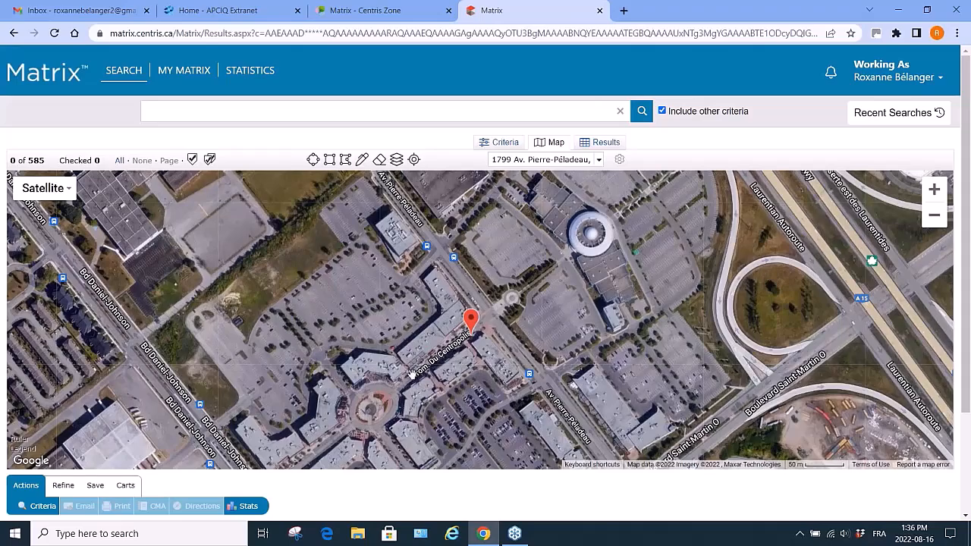
Switch the map display from Satellite to the street Map view.
scroll(411, 374, "down", 2)
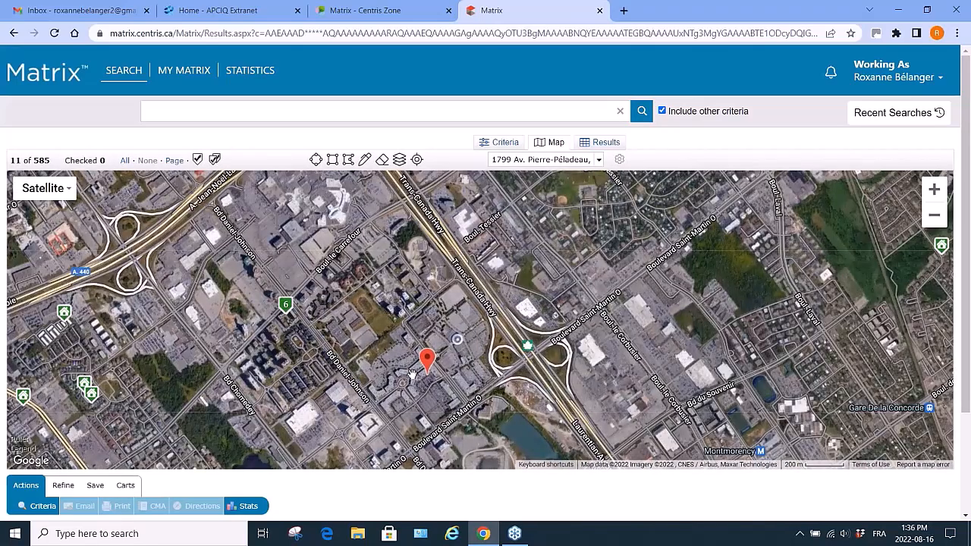
left_click(934, 218)
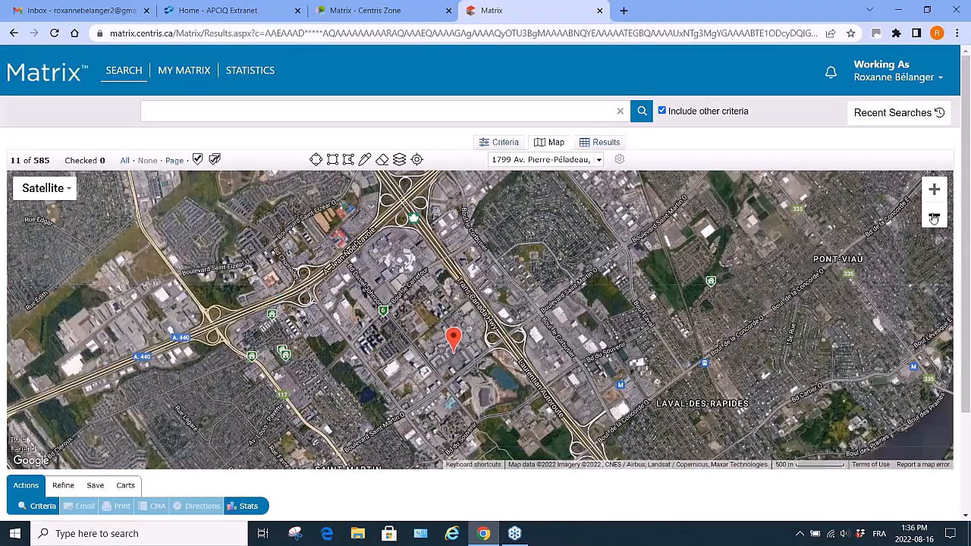
left_click(934, 218)
left_click(934, 218)
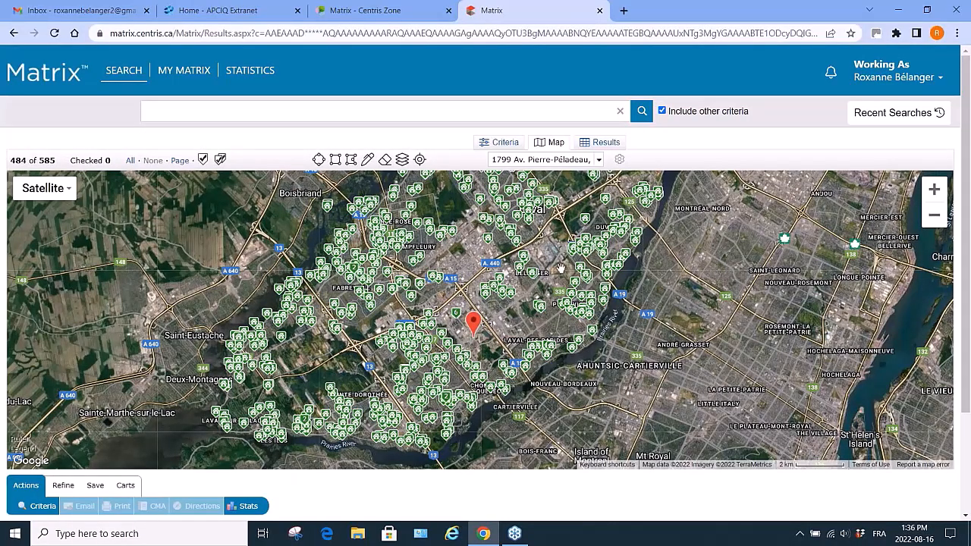
left_click(70, 189)
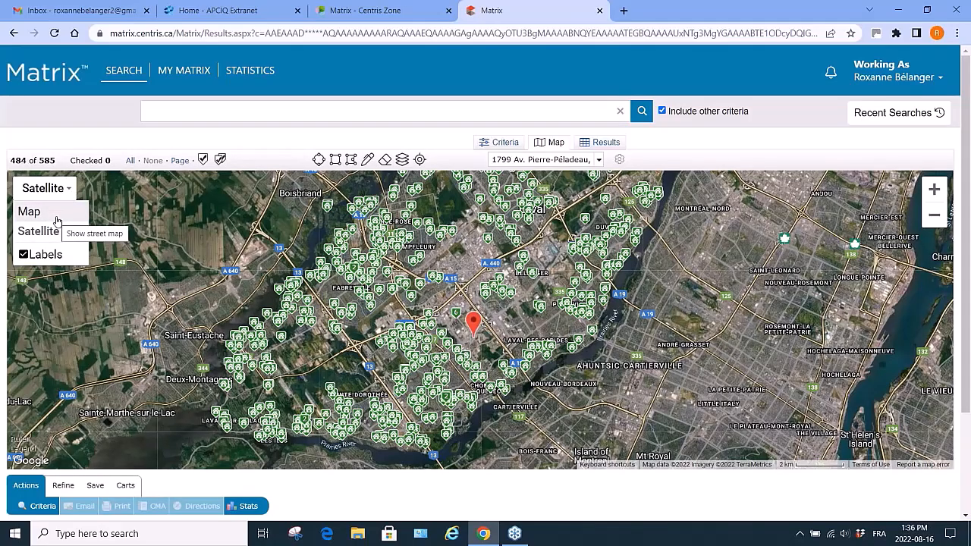
left_click(29, 212)
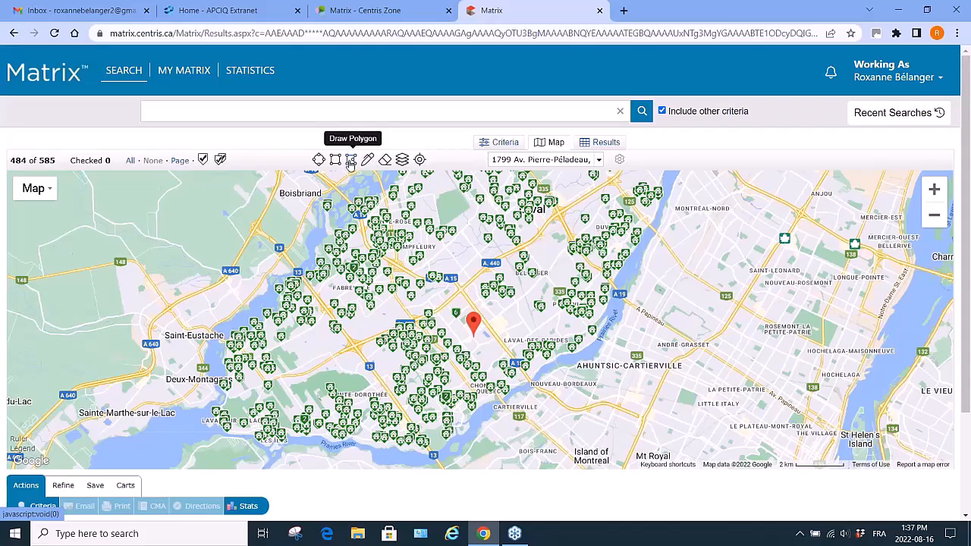
Draw a polygon search area around the Chomedey district of Laval on the map.
left_click(350, 161)
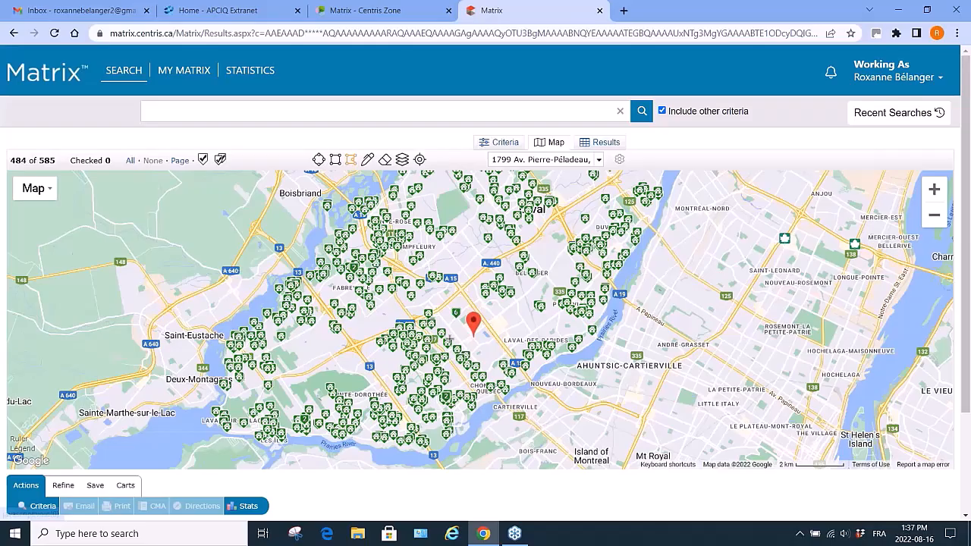
left_click(462, 293)
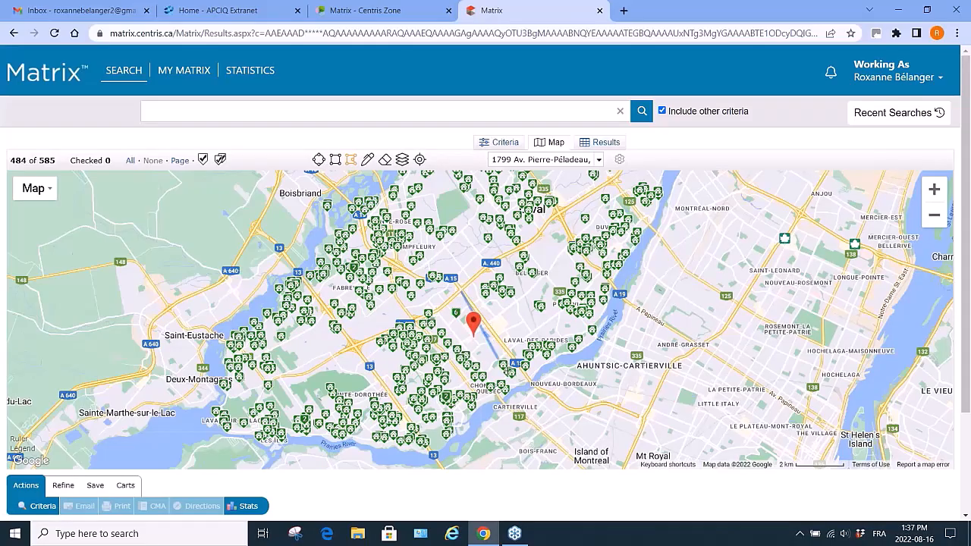
left_click(532, 384)
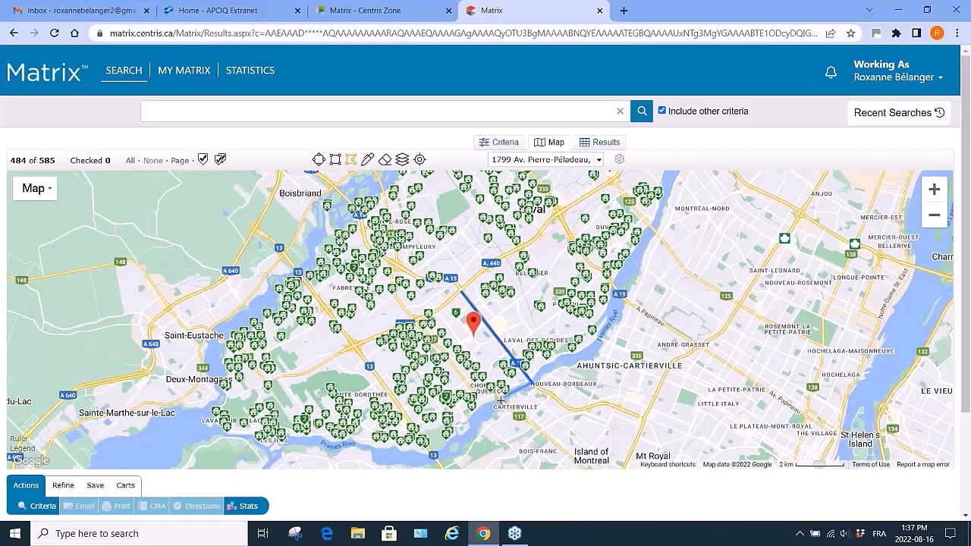
left_click(477, 418)
left_click(434, 456)
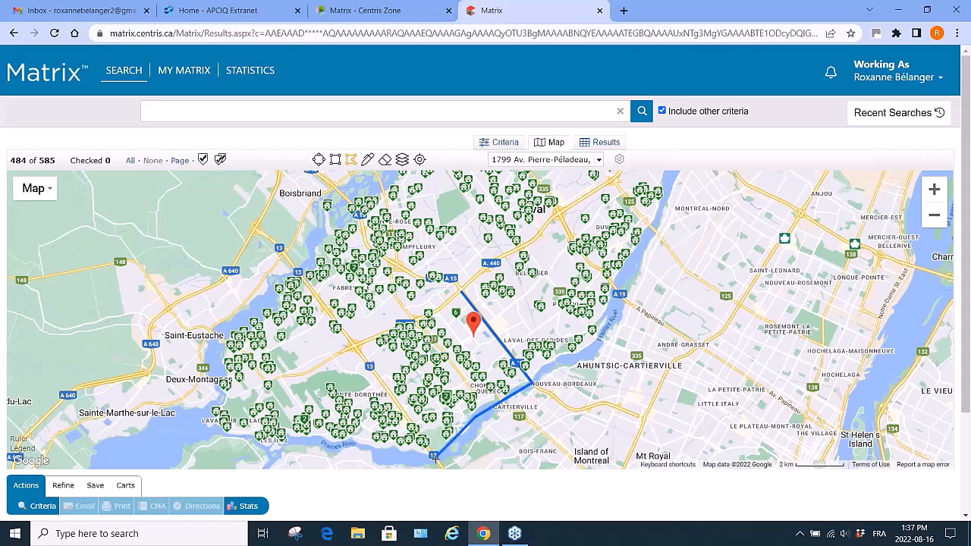
left_click(355, 345)
left_click(462, 293)
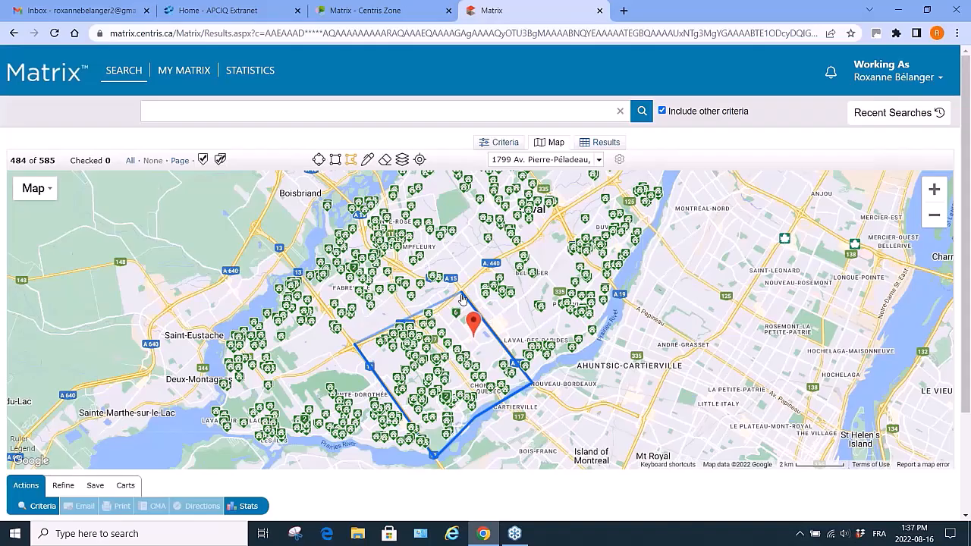
left_click(461, 293)
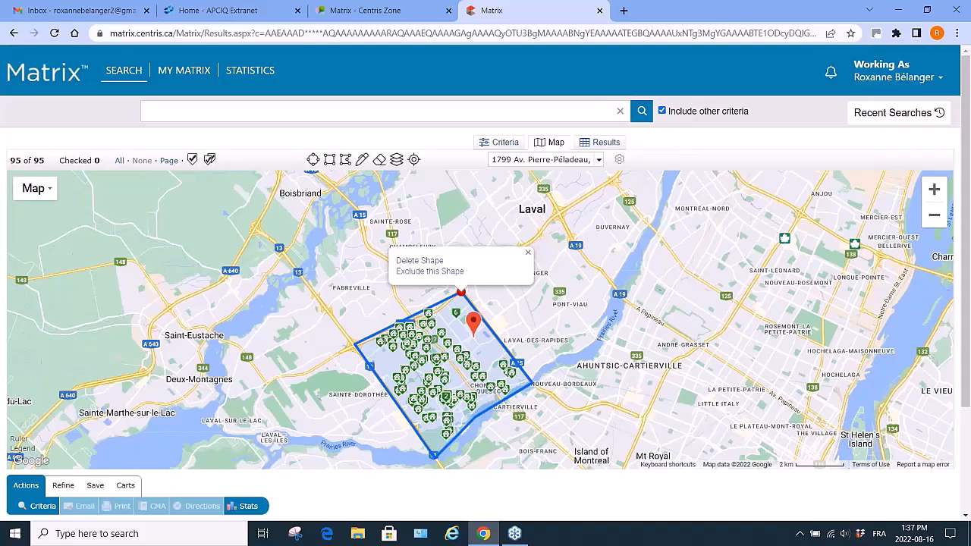
Display the result listings for the polygon search area.
left_click(151, 415)
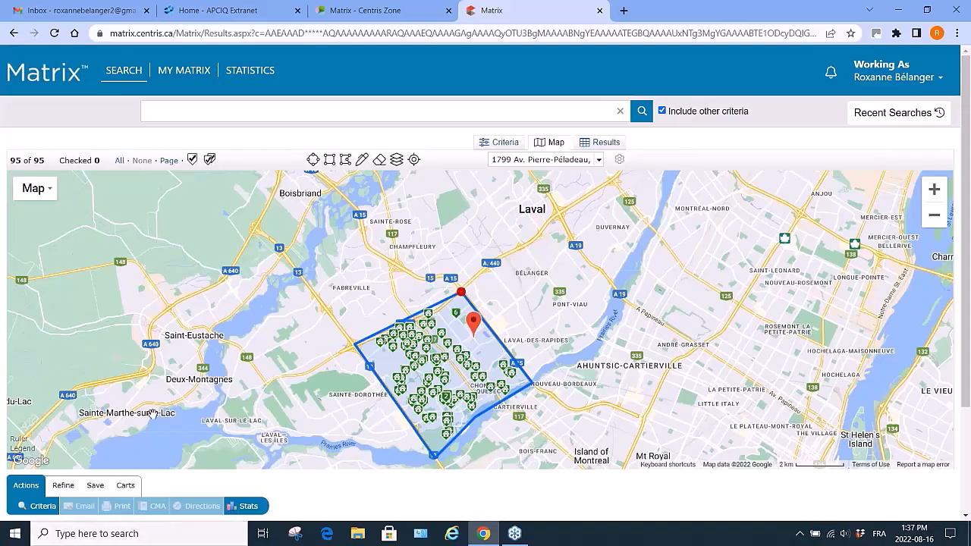
left_click(42, 506)
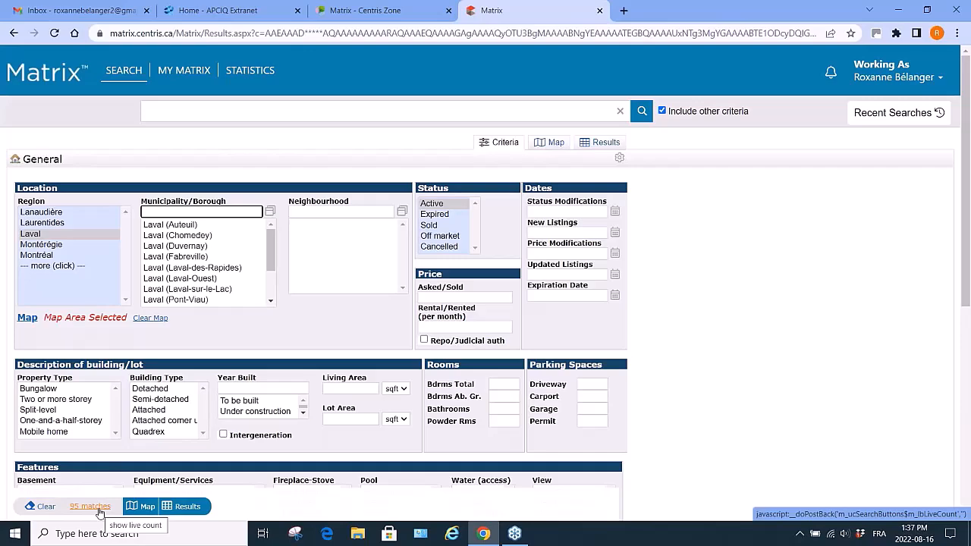
left_click(191, 504)
left_click(189, 507)
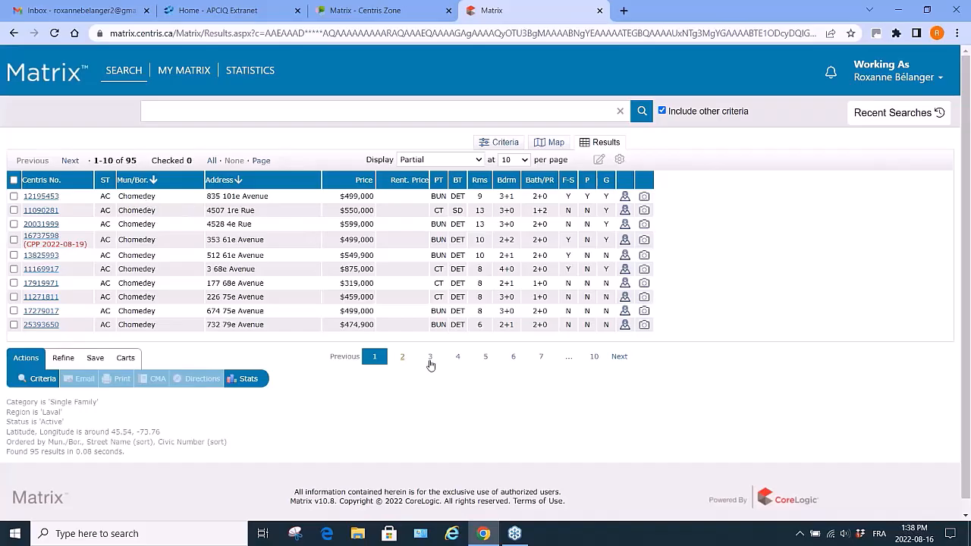
Page through the result listings, jumping to pages 5, 10 and back to 1.
left_click(486, 356)
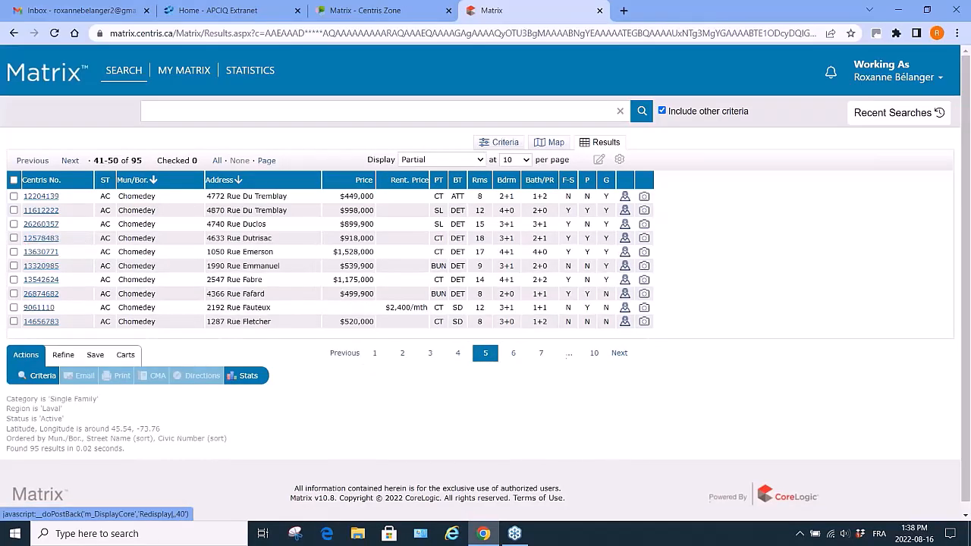
left_click(594, 353)
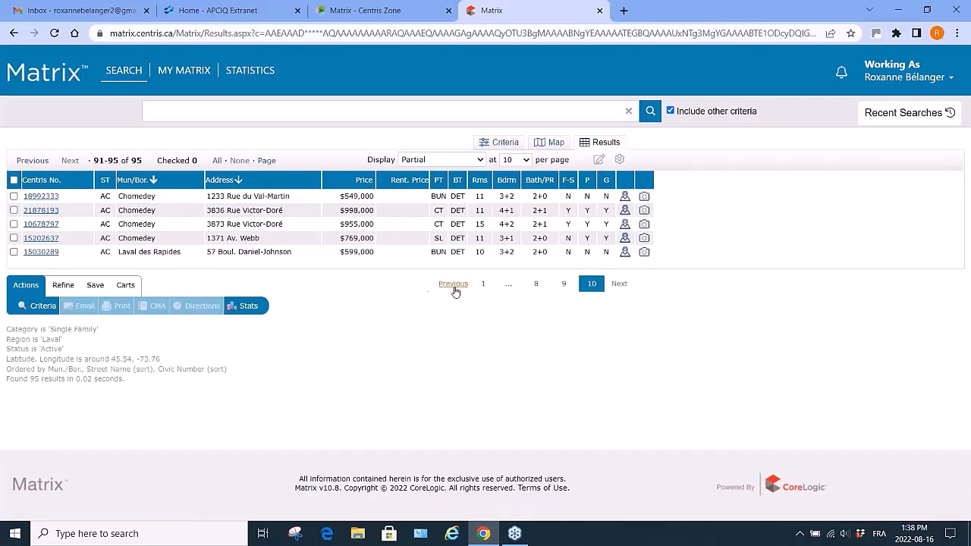
left_click(485, 286)
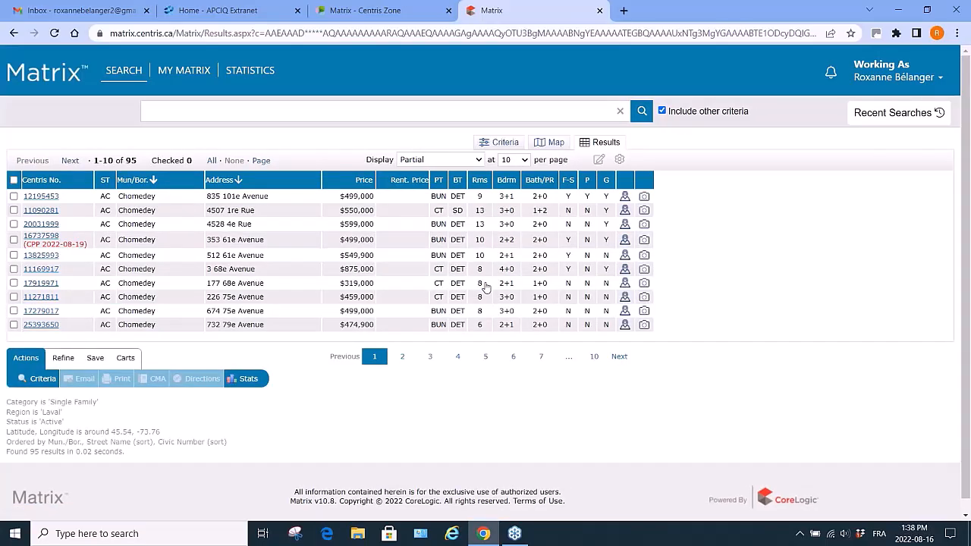
left_click(43, 379)
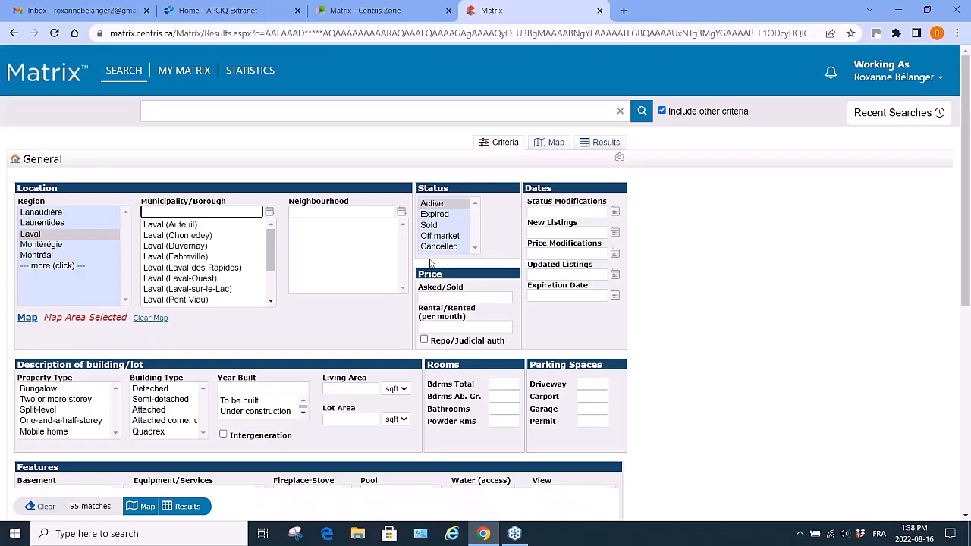
left_click(433, 299)
type("600000")
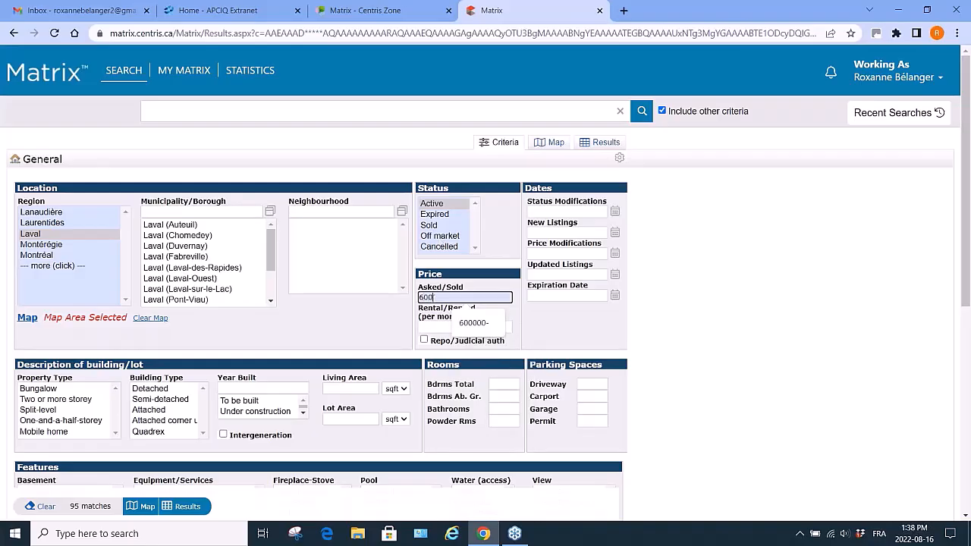
type("0-")
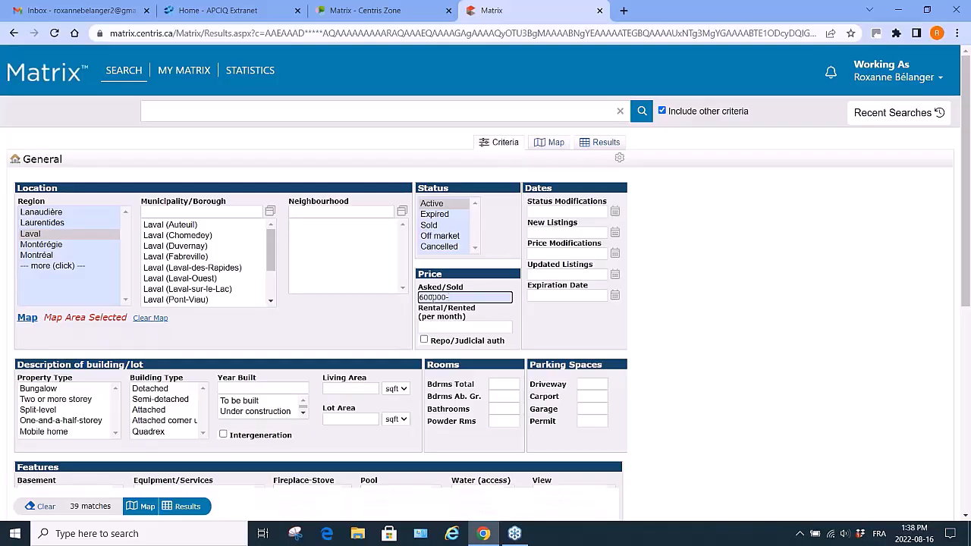
type("700000")
left_click(424, 298)
key("BackSpace")
type("5")
mouse_move(564, 209)
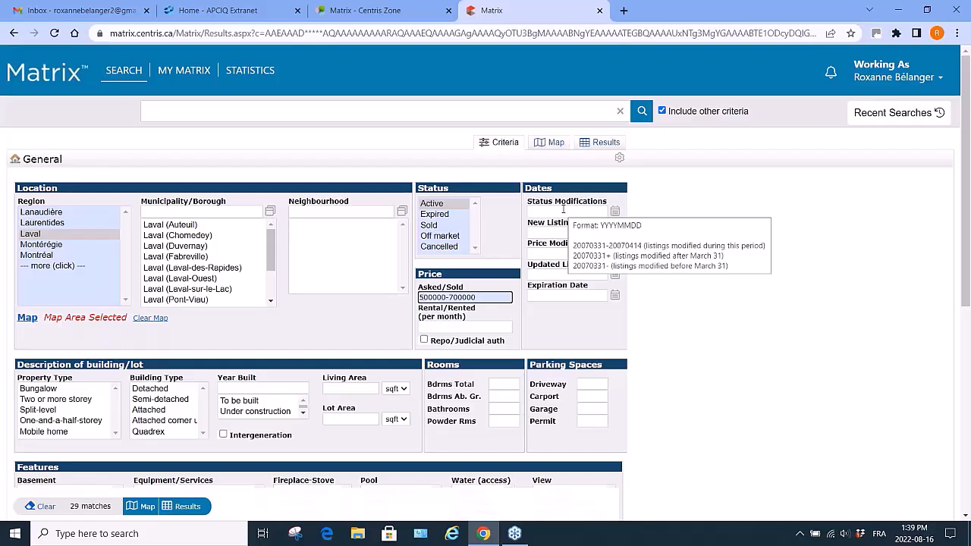
left_click(429, 226)
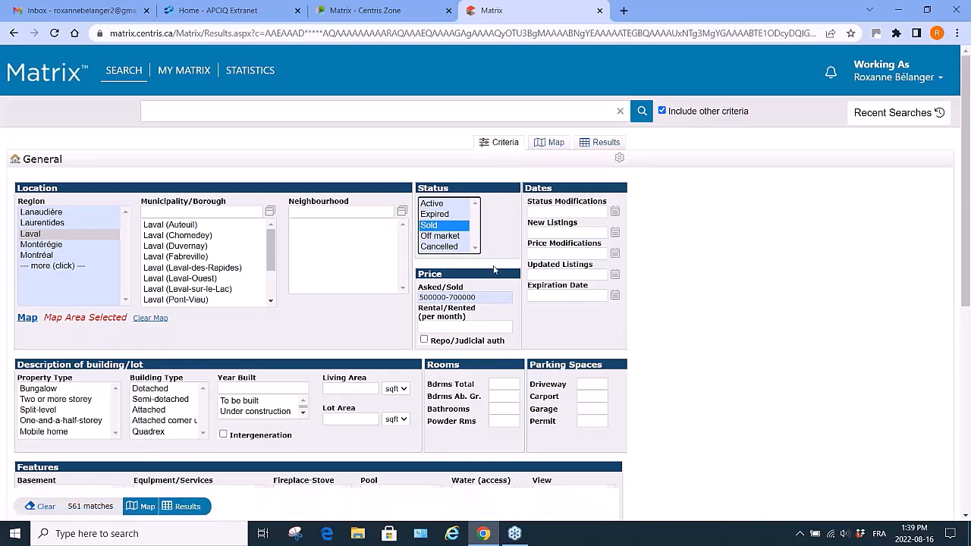
Try a status modification date of 20220101+ and clear it again.
left_click(537, 211)
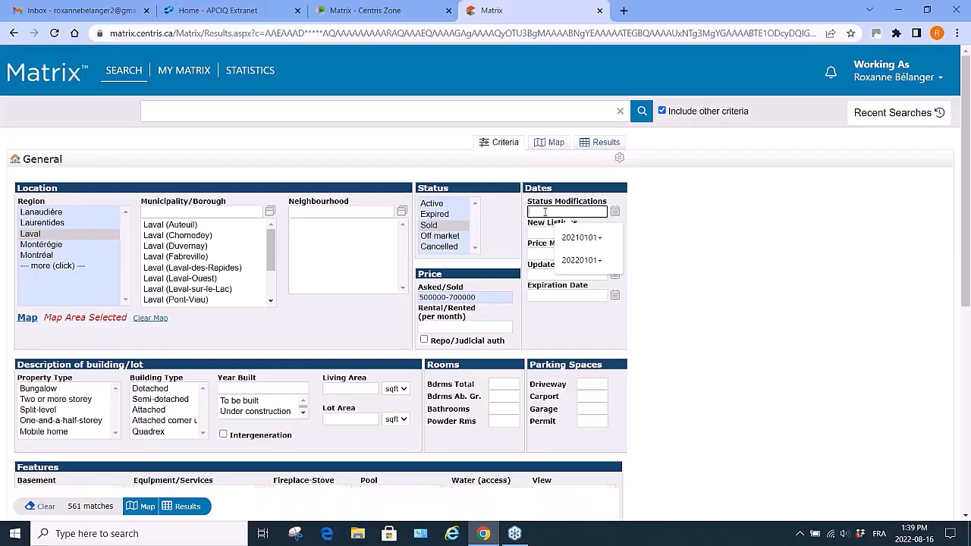
left_click(545, 212)
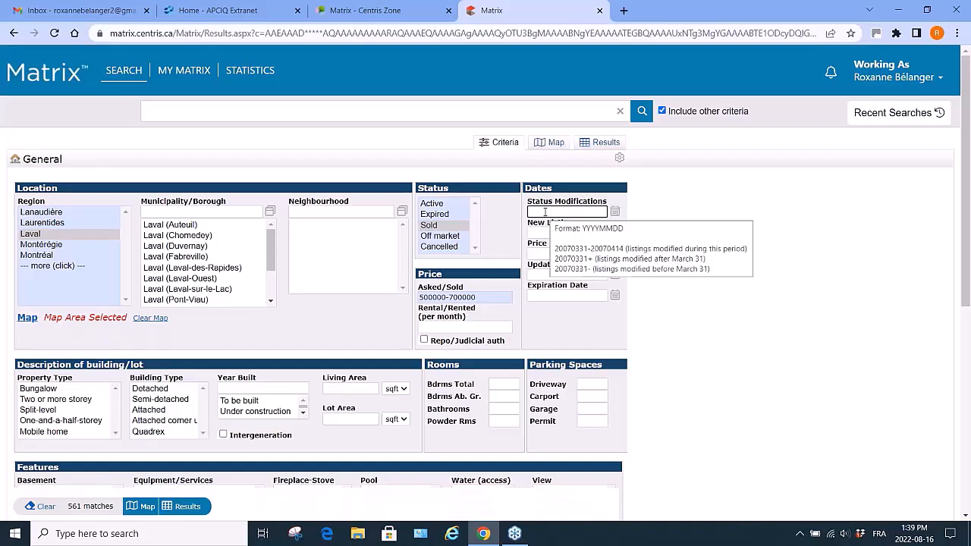
type("20")
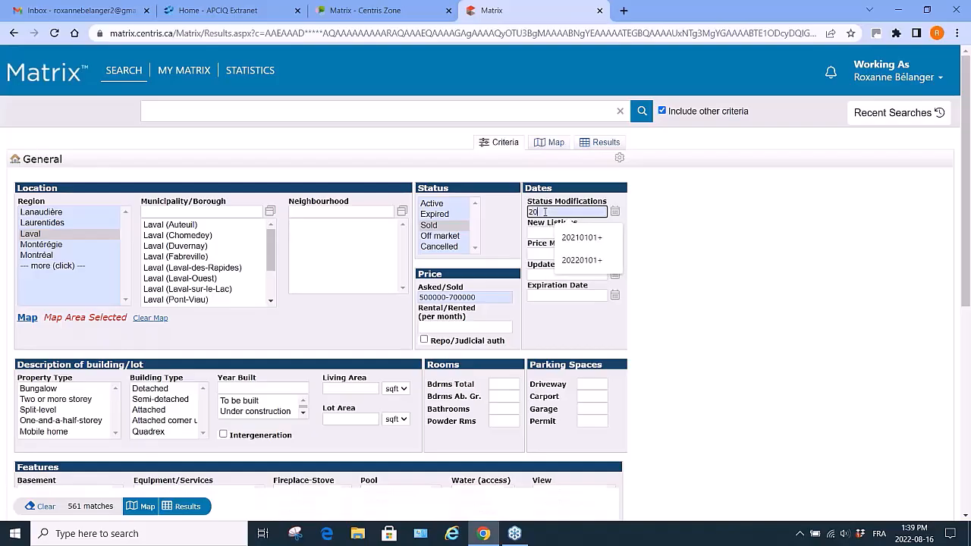
type("220101+")
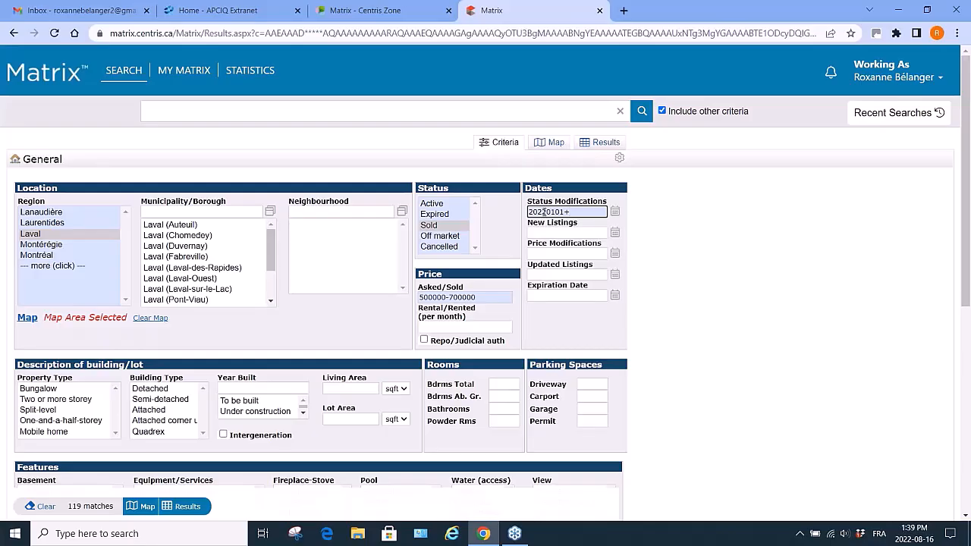
key("BackSpace")
key("BackSpace")
key("BackSpace")
key("BackSpace")
key("BackSpace")
key("BackSpace")
key("BackSpace")
key("BackSpace")
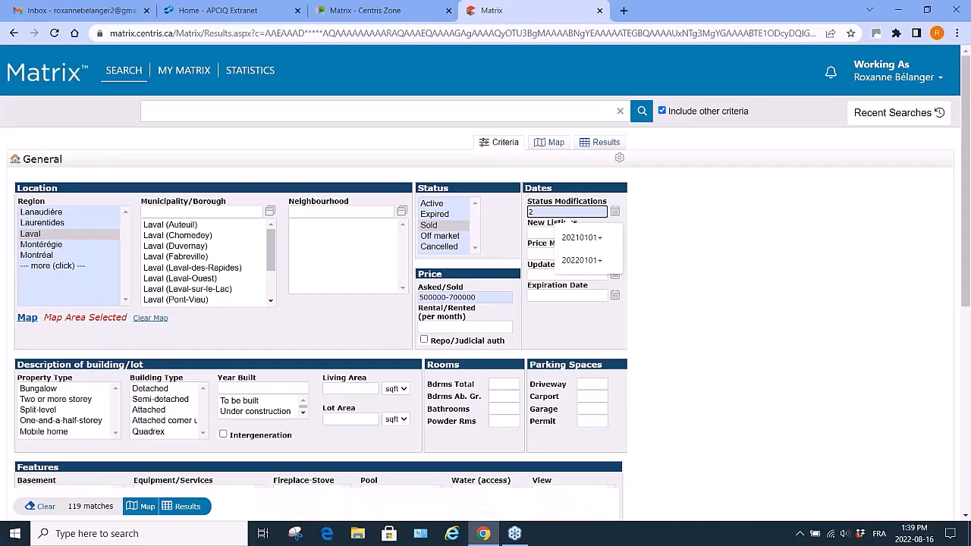
key("BackSpace")
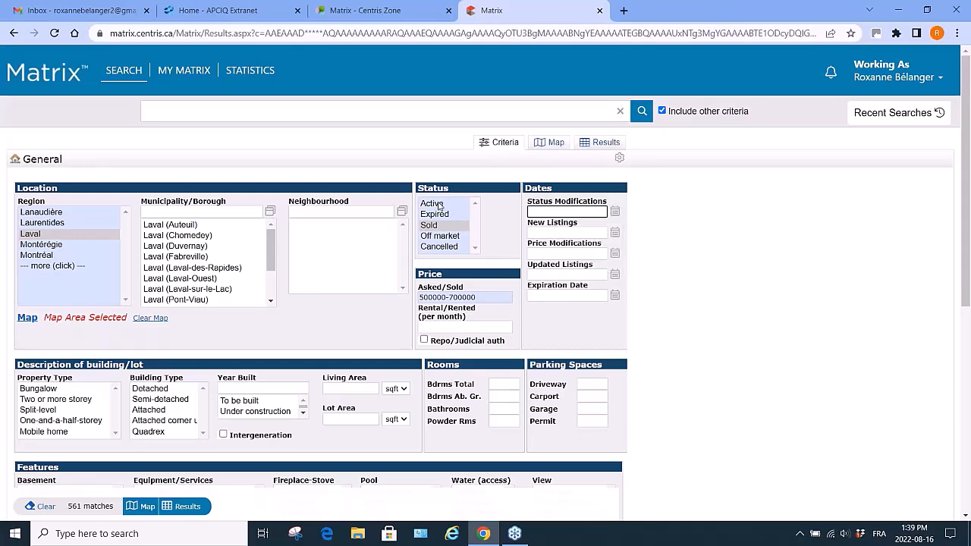
Restore the status to Active and clear the asked/sold price range.
left_click(439, 206)
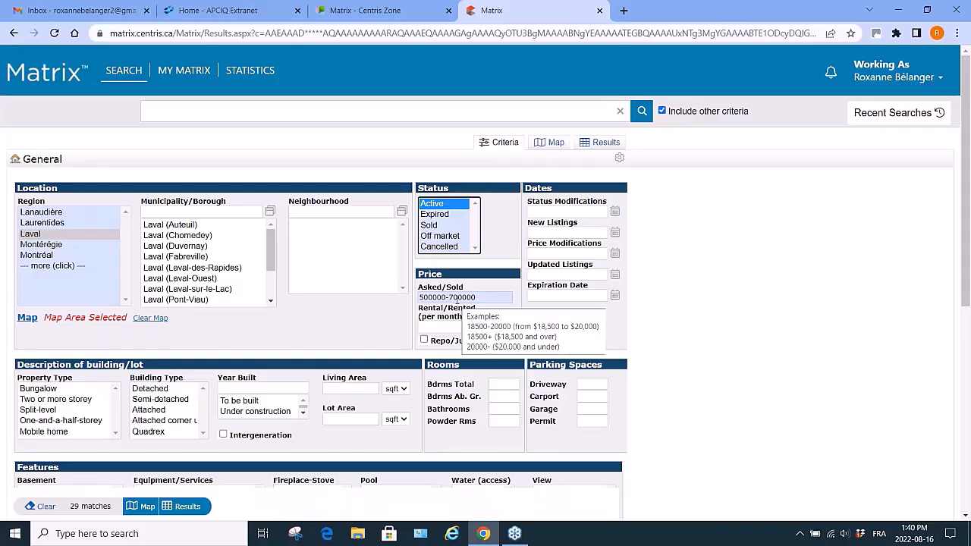
left_click_drag(478, 296, 396, 292)
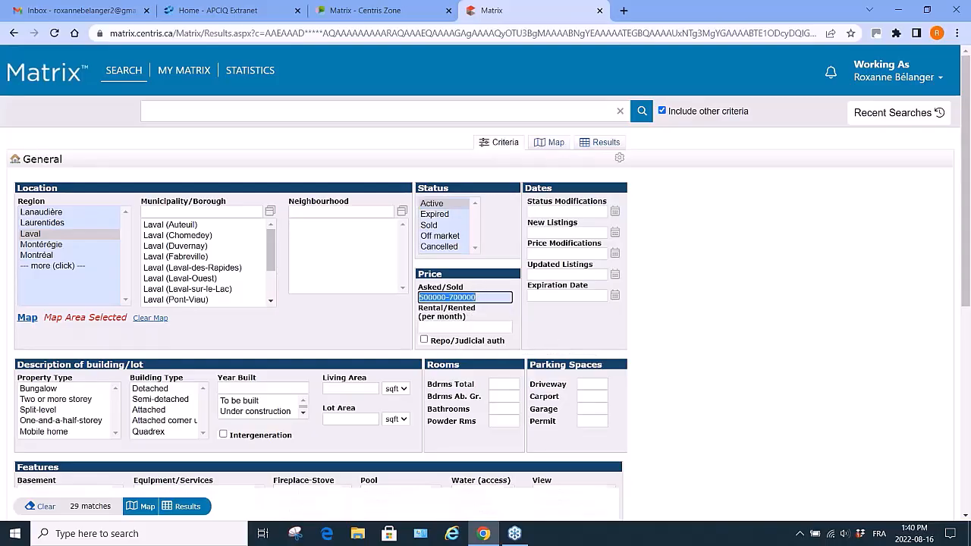
key("BackSpace")
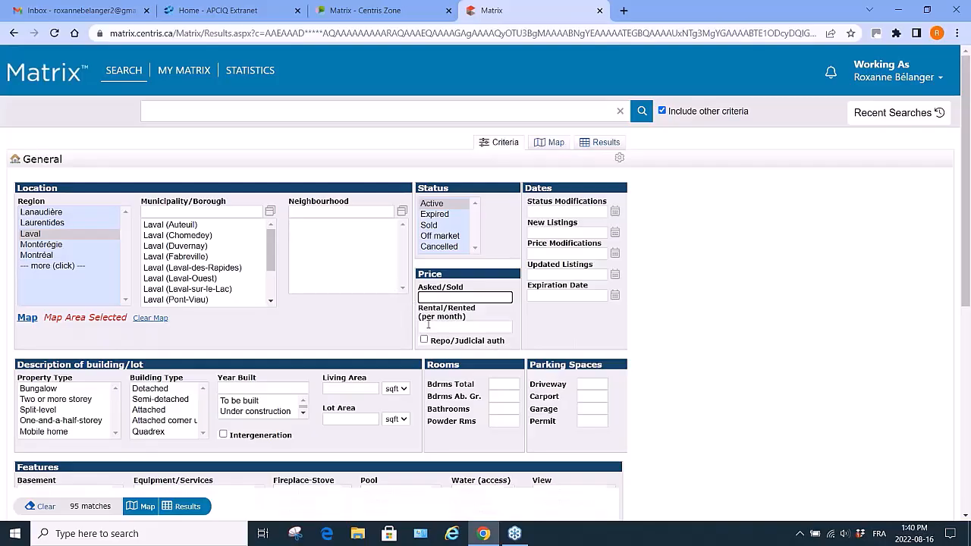
Try a monthly rental price of 1+ and clear the field again.
left_click(430, 330)
type("1+")
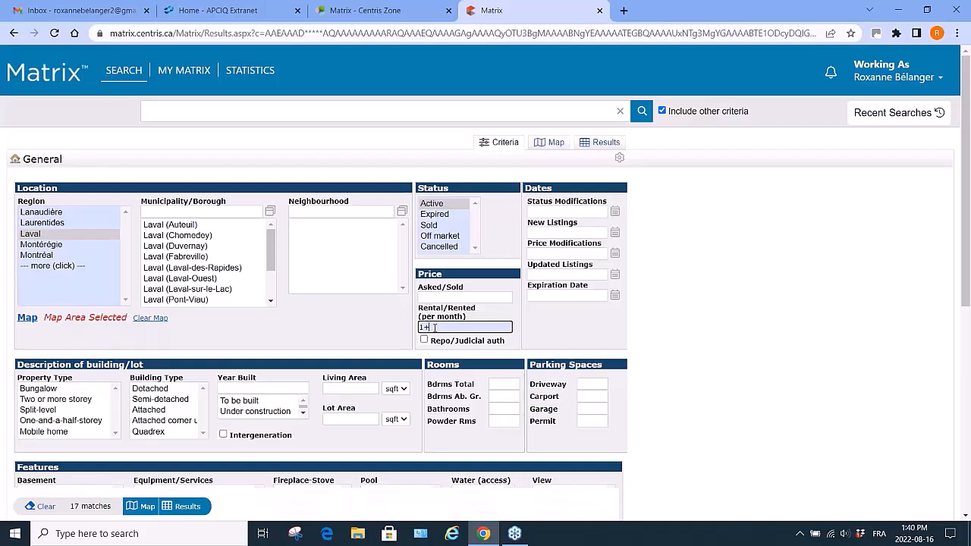
key("BackSpace")
key("BackSpace")
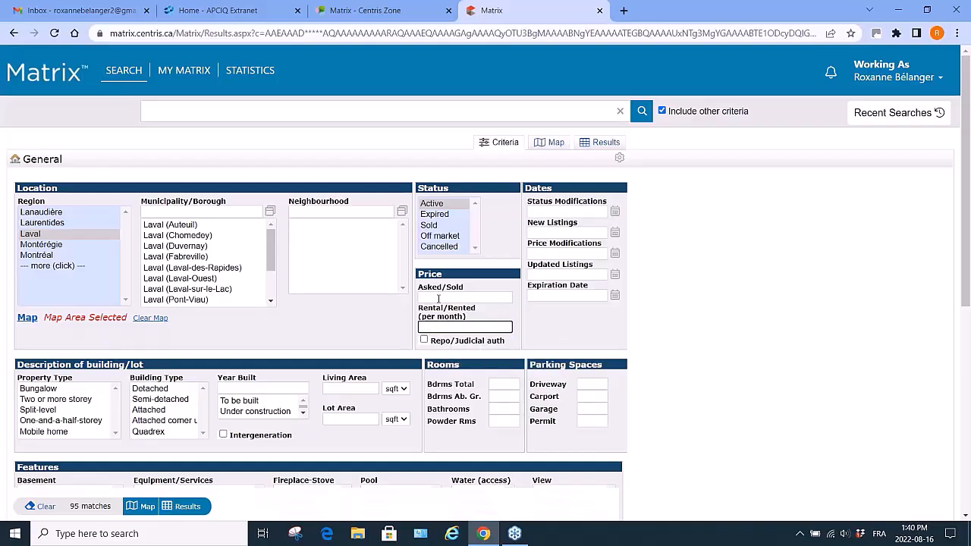
left_click(439, 298)
type("5000")
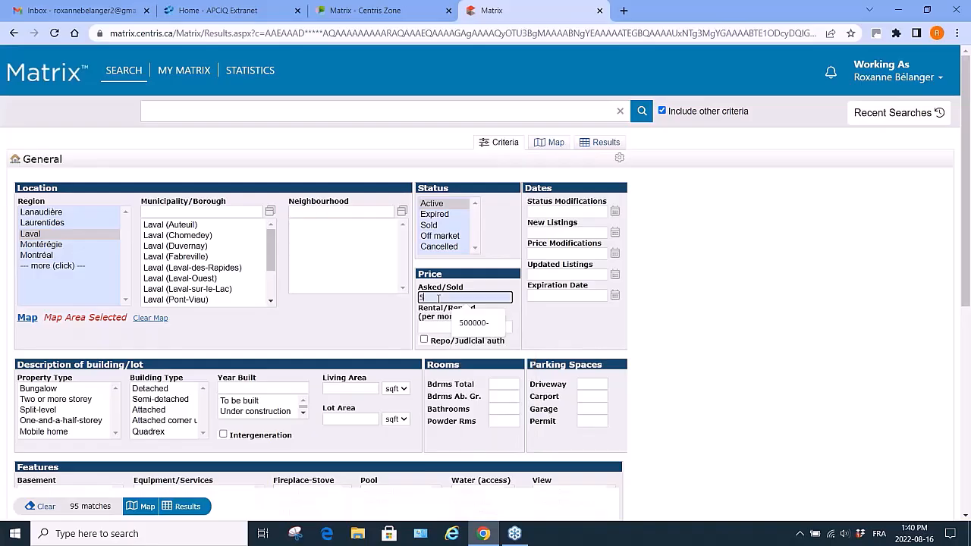
type("00")
type("-70")
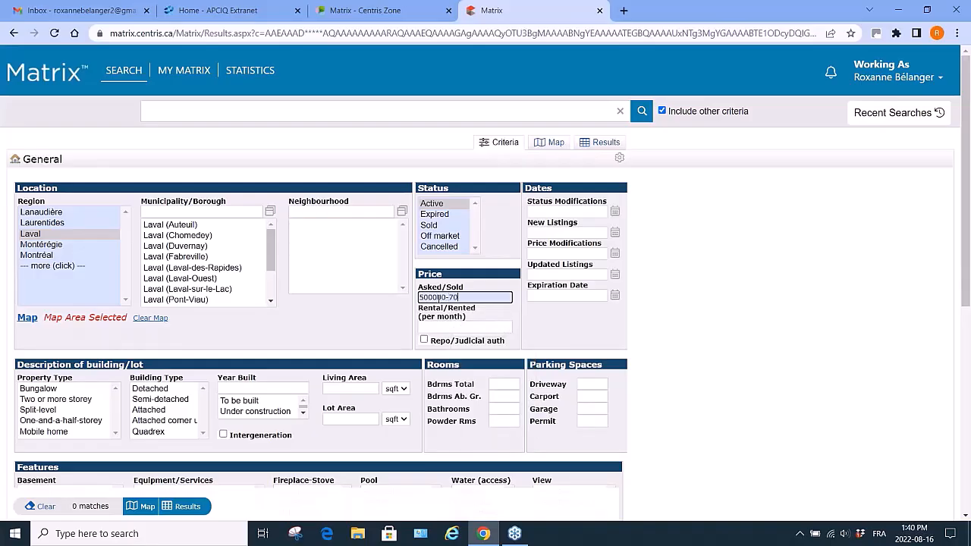
type("0000")
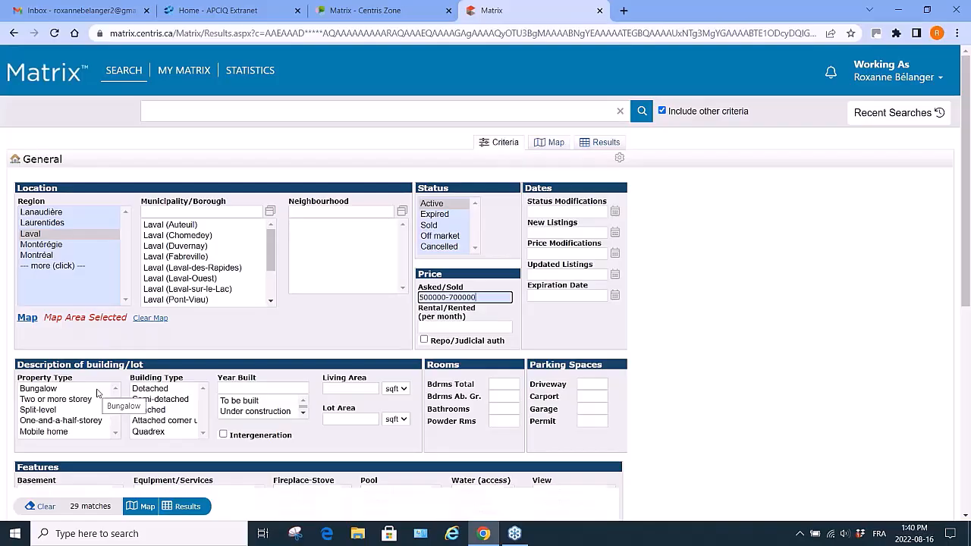
Select property types Bungalow, Two or more storey, Split-level and One-and-a-half-storey, and building type Detached.
left_click(38, 391)
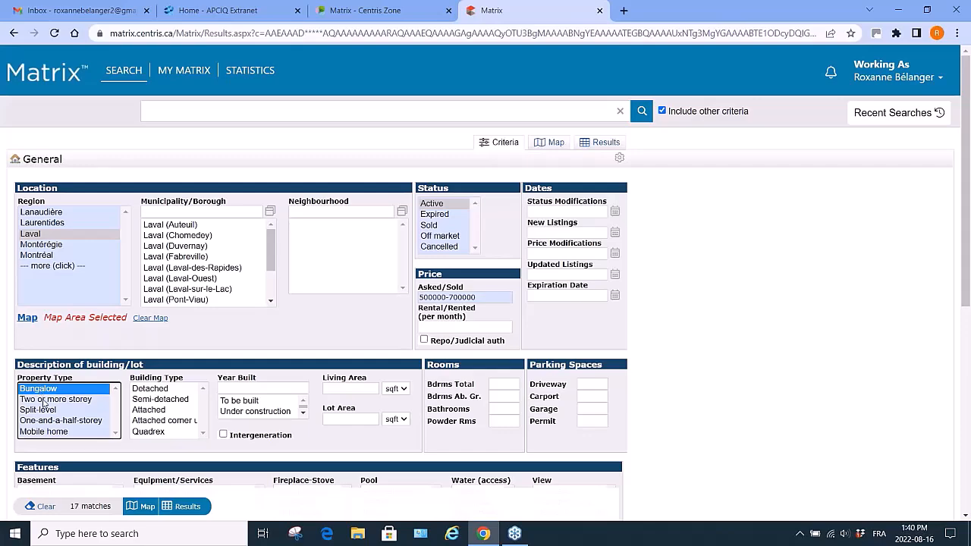
left_click(46, 403, "ctrl")
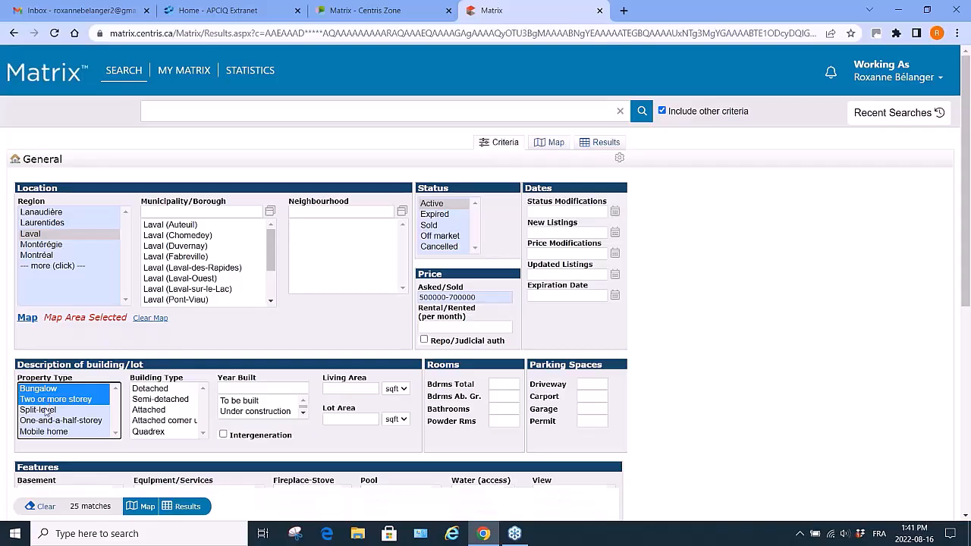
left_click(46, 411, "ctrl")
left_click(54, 421, "ctrl")
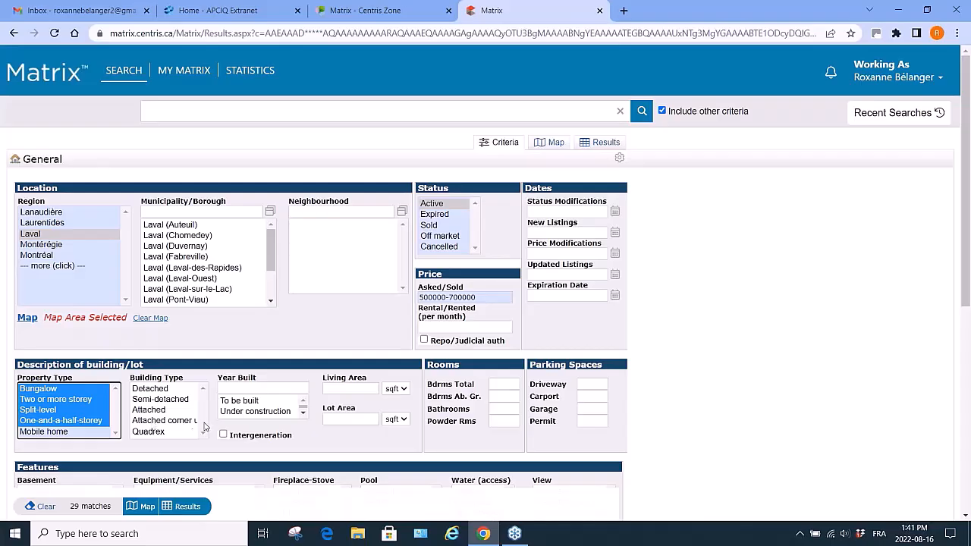
left_click(149, 390)
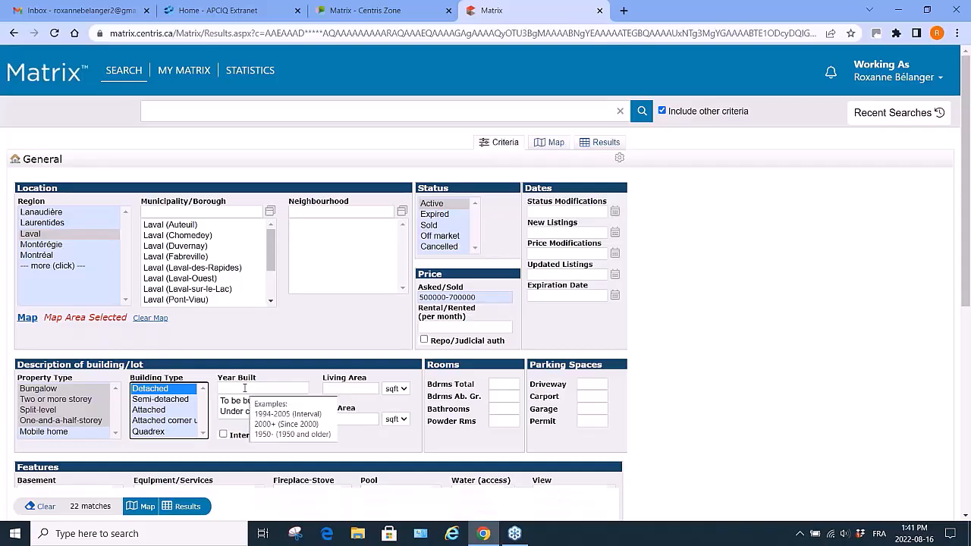
Try a year built of 2000+ and clear the field again.
left_click(245, 389)
type("2000+")
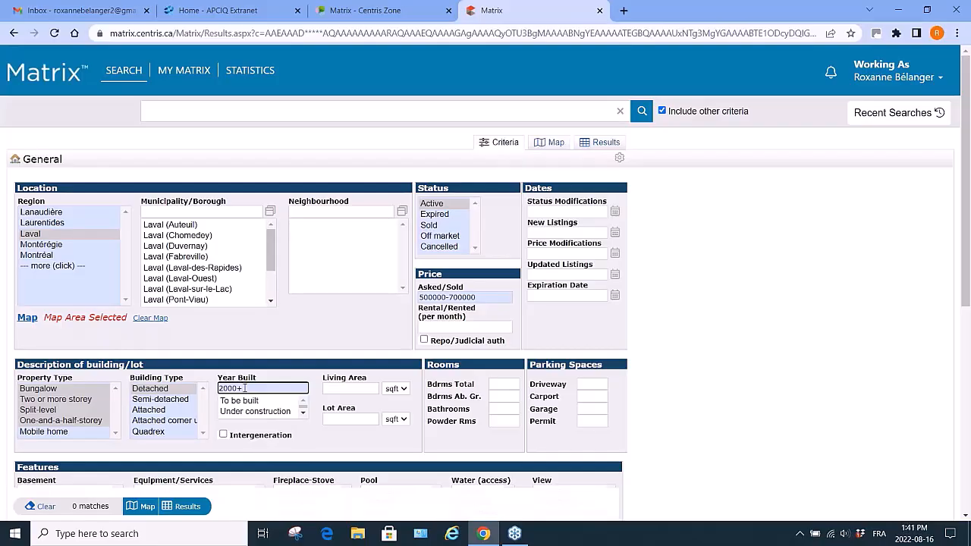
key("BackSpace")
key("BackSpace")
key("BackSpace")
key("BackSpace")
key("BackSpace")
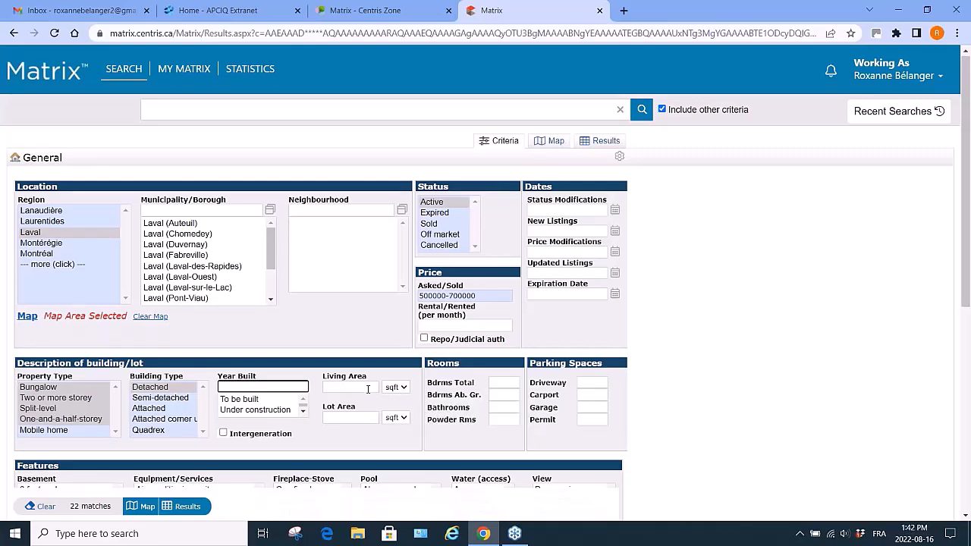
Set the total bedrooms to 3+.
scroll(508, 280, "down", 2)
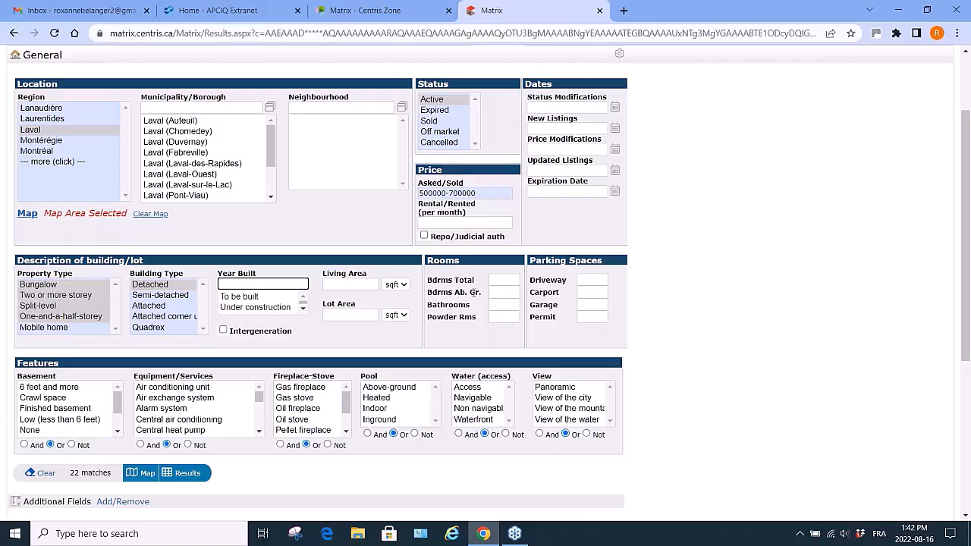
left_click(507, 280)
type("3")
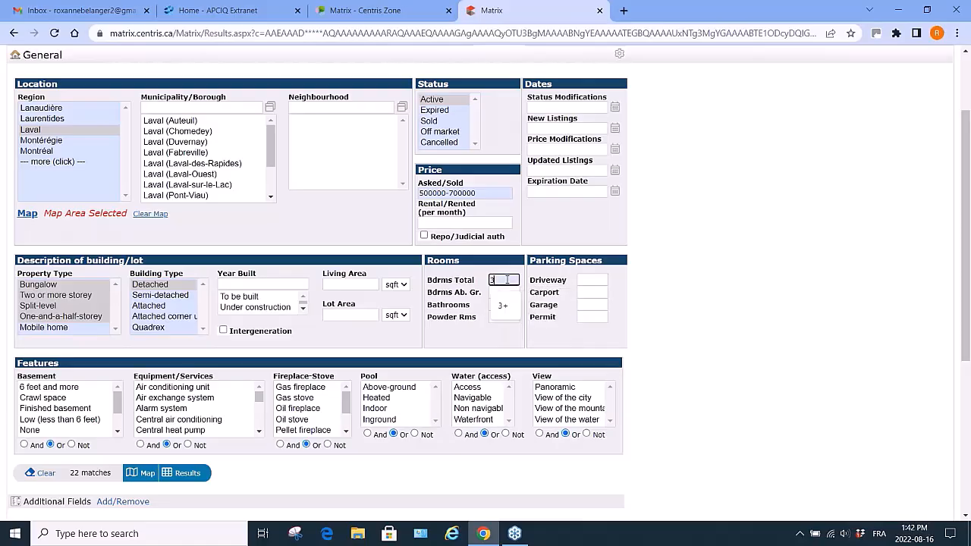
type("+")
Try combining the Finished basement and 6 feet and more basement options with And, then deselect them and restore Or.
scroll(249, 419, "down", 3)
scroll(253, 415, "up", 3)
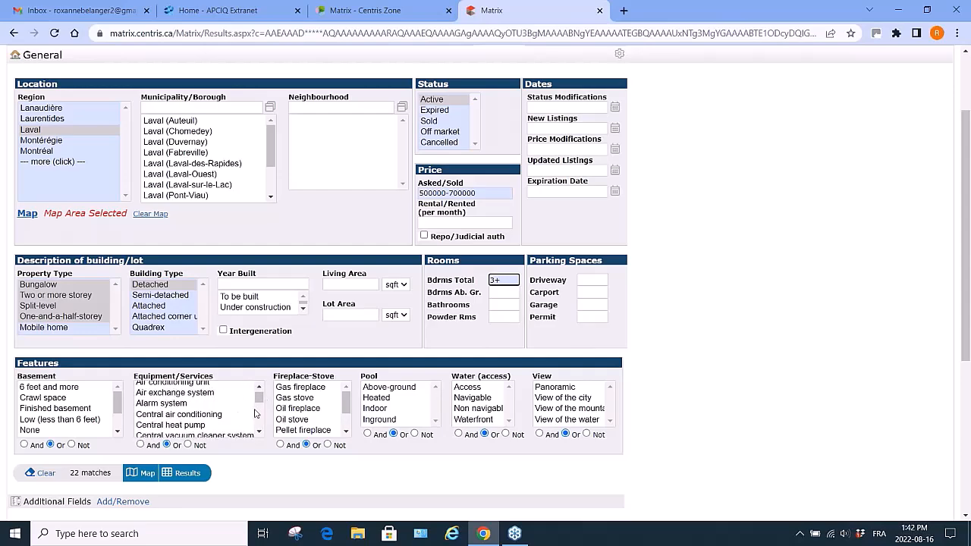
scroll(741, 400, "down", 2)
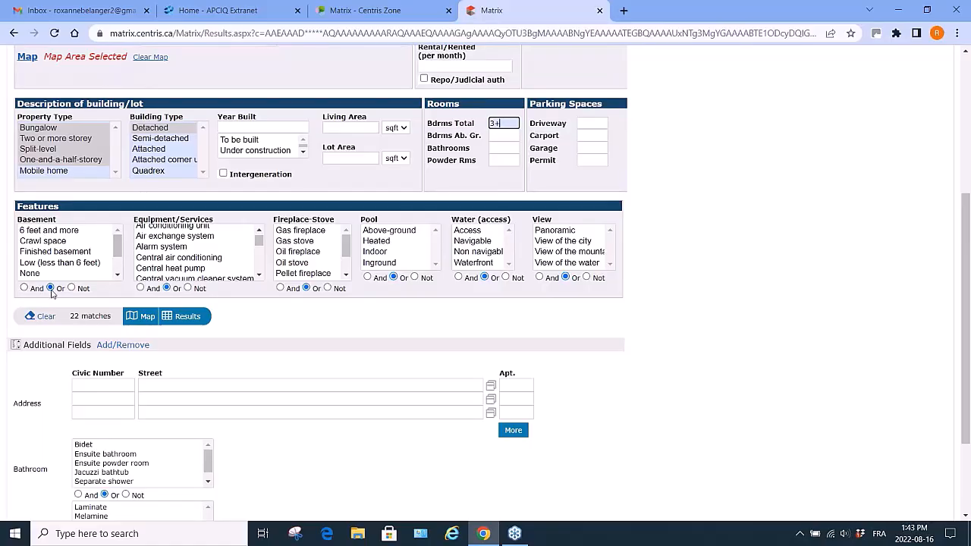
left_click(69, 255)
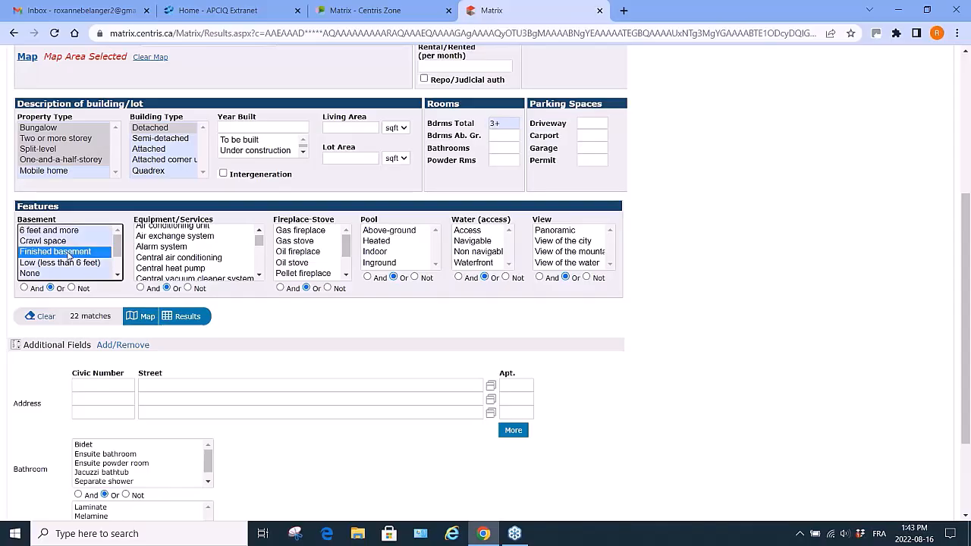
left_click(24, 288)
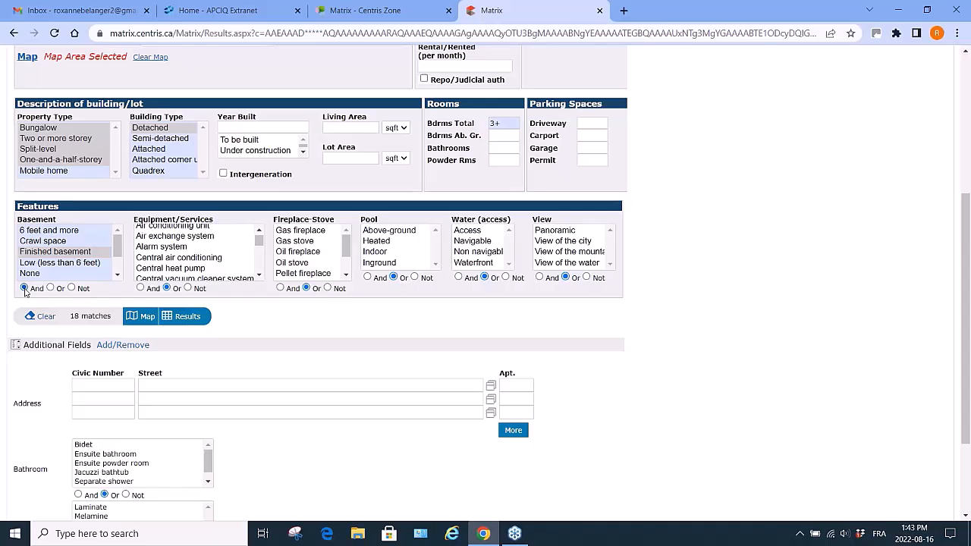
left_click(67, 234, "ctrl")
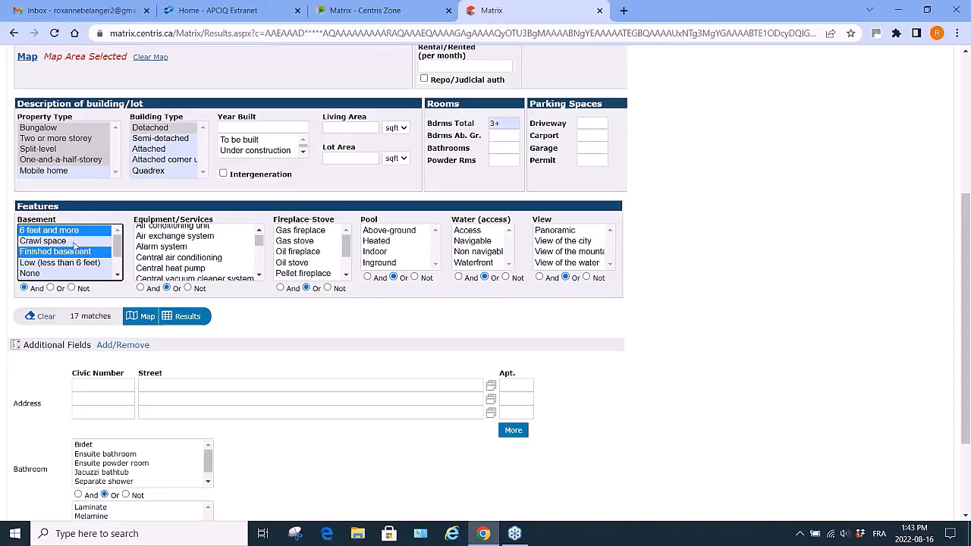
left_click(76, 256, "ctrl")
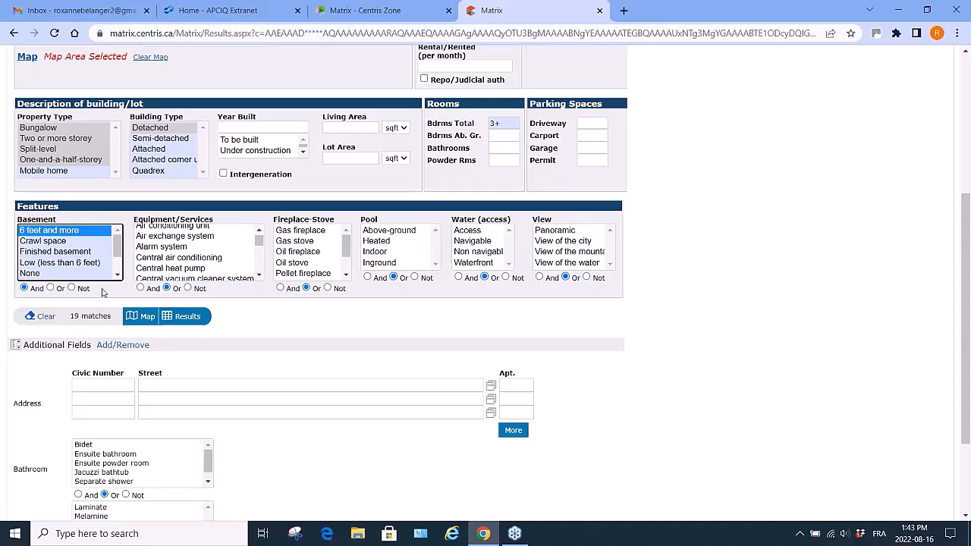
left_click(96, 232, "ctrl")
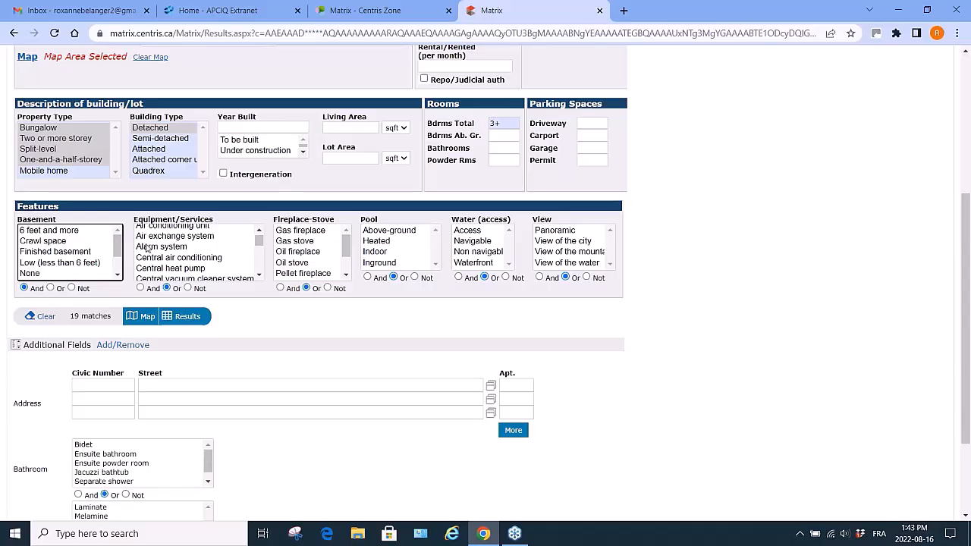
left_click(259, 276)
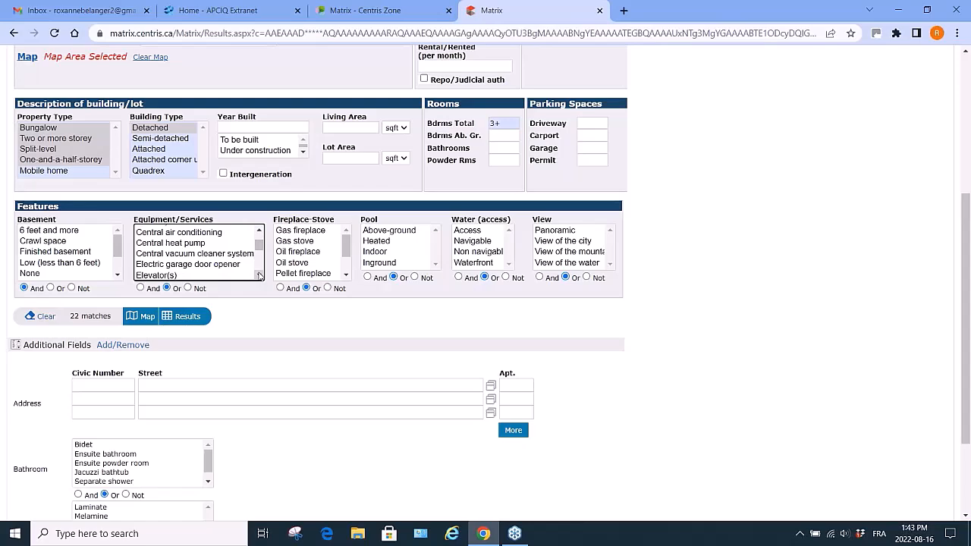
left_click_drag(258, 242, 260, 259)
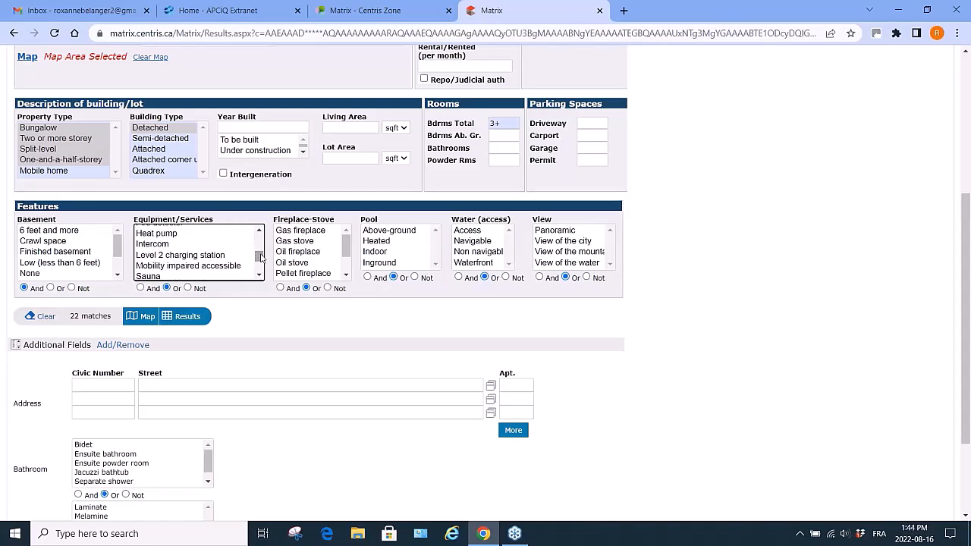
left_click(50, 288)
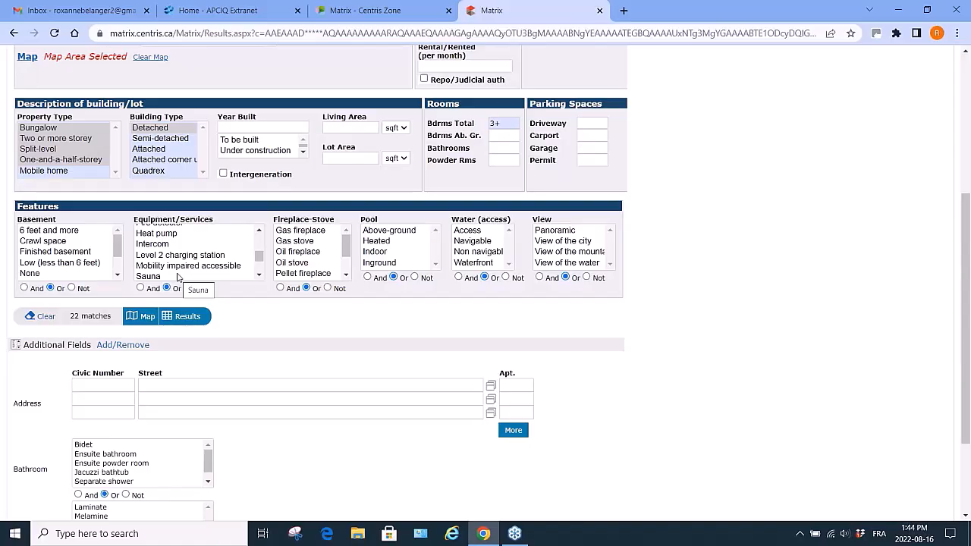
Set the garage parking spaces to 1+.
left_click(584, 147)
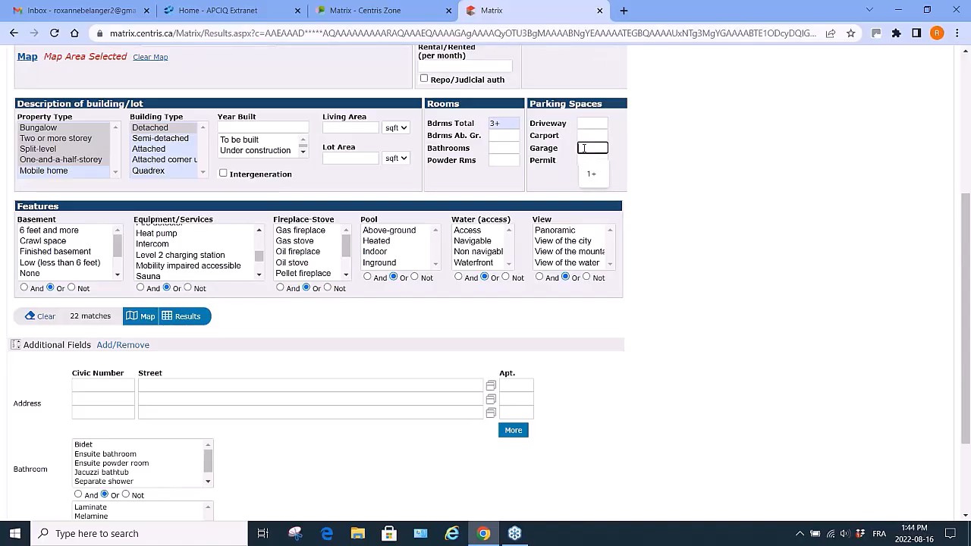
type("1+")
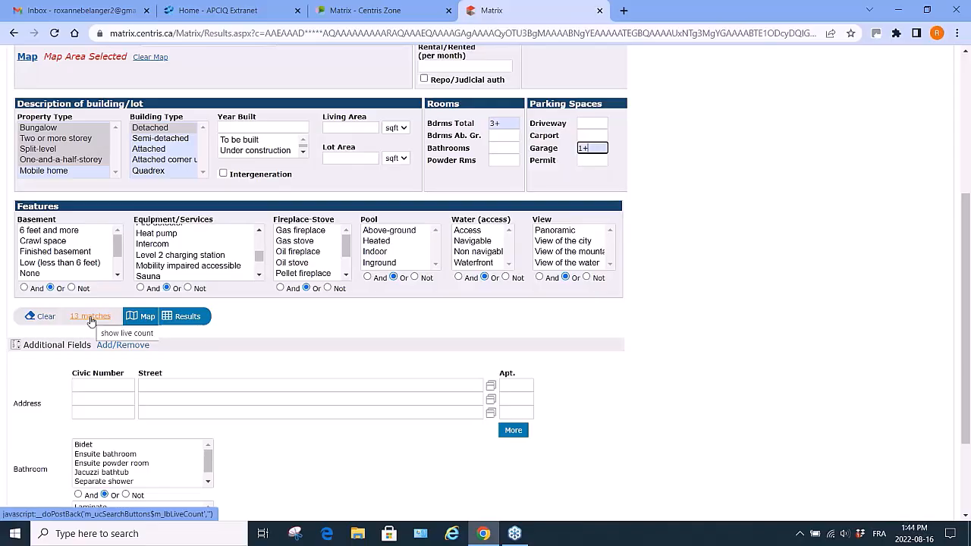
Remove Bathroom and Kitchen Cabinets from the additional search fields, keeping only Address, and return to the criteria.
left_click(123, 345)
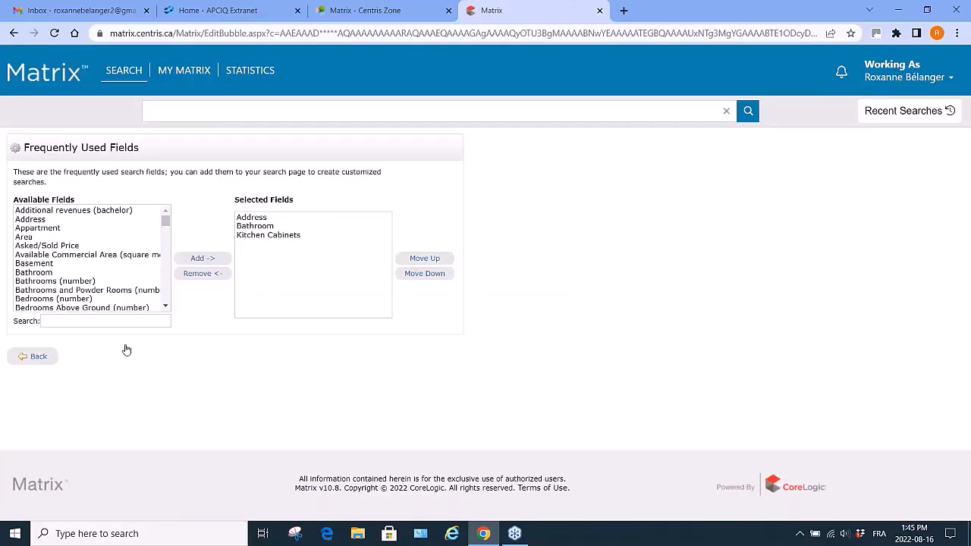
left_click(256, 227)
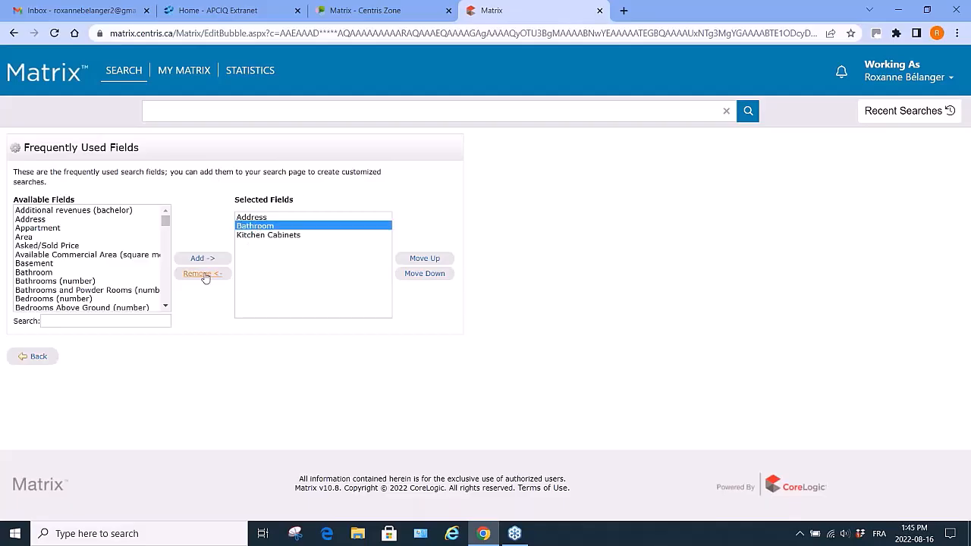
left_click(203, 275)
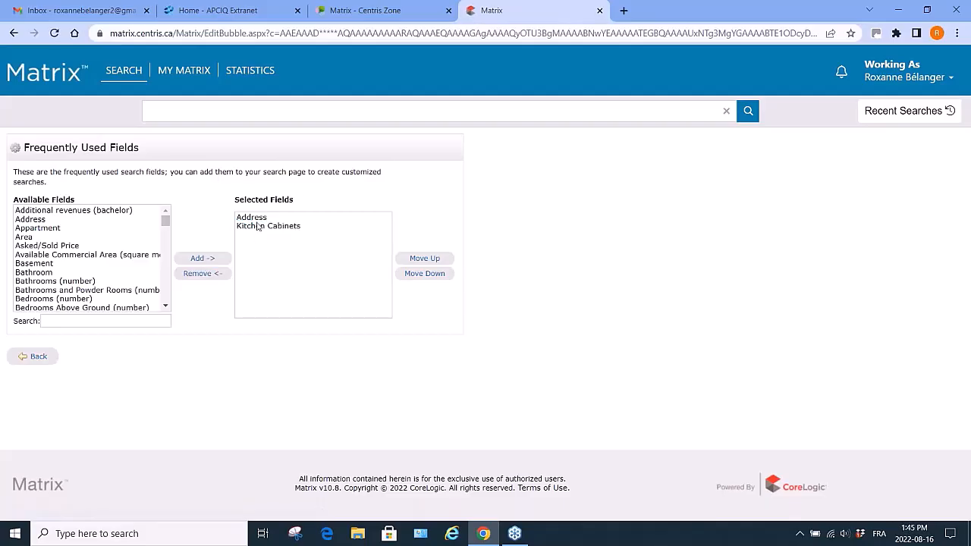
left_click(258, 227)
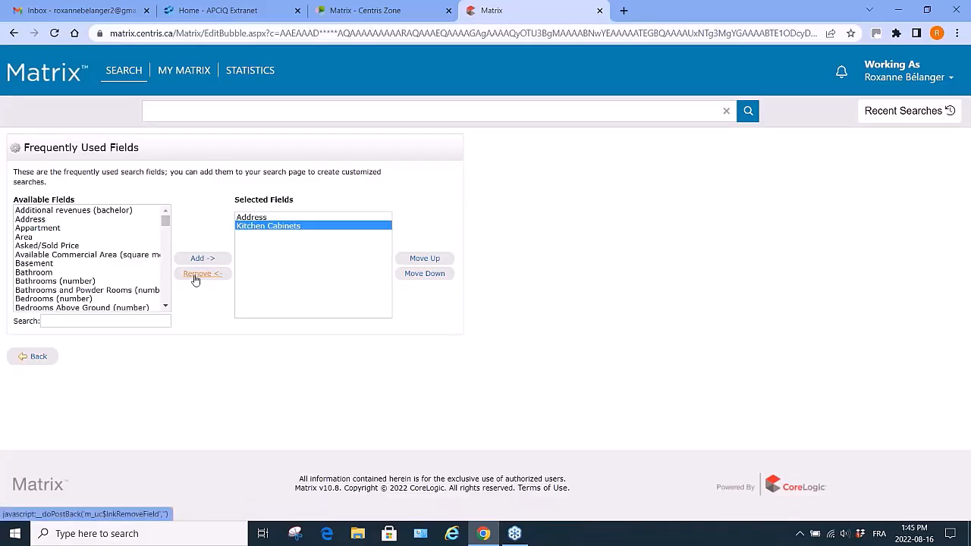
left_click(194, 276)
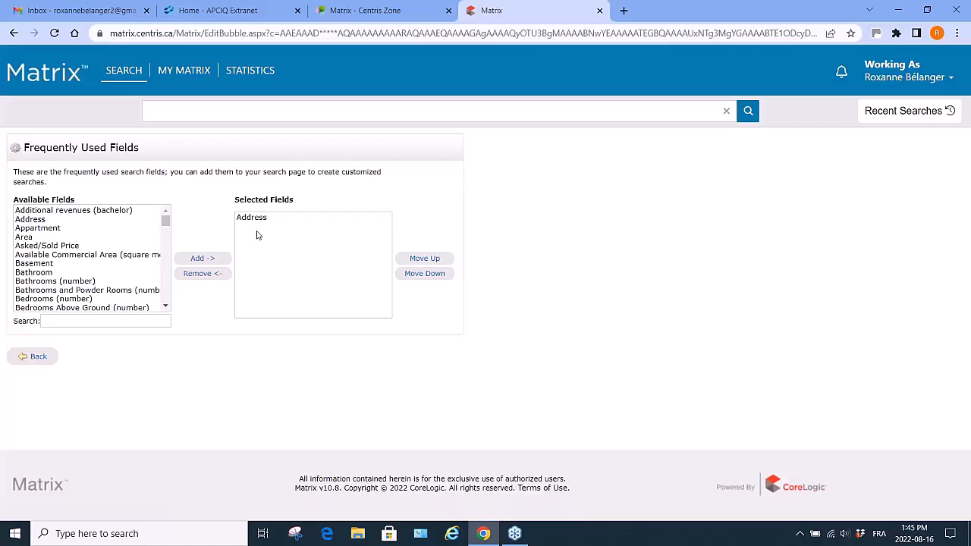
left_click(38, 358)
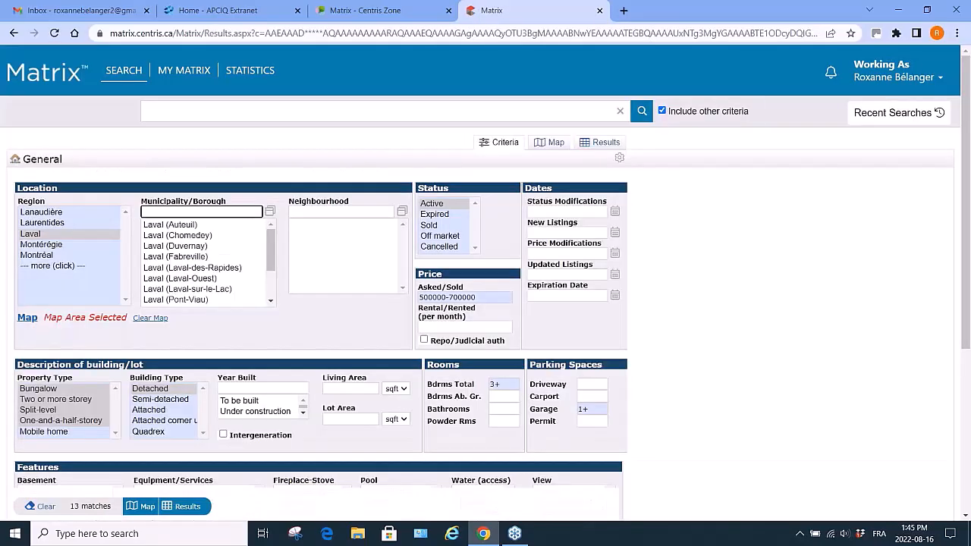
Display the search results list.
scroll(344, 458, "down", 4)
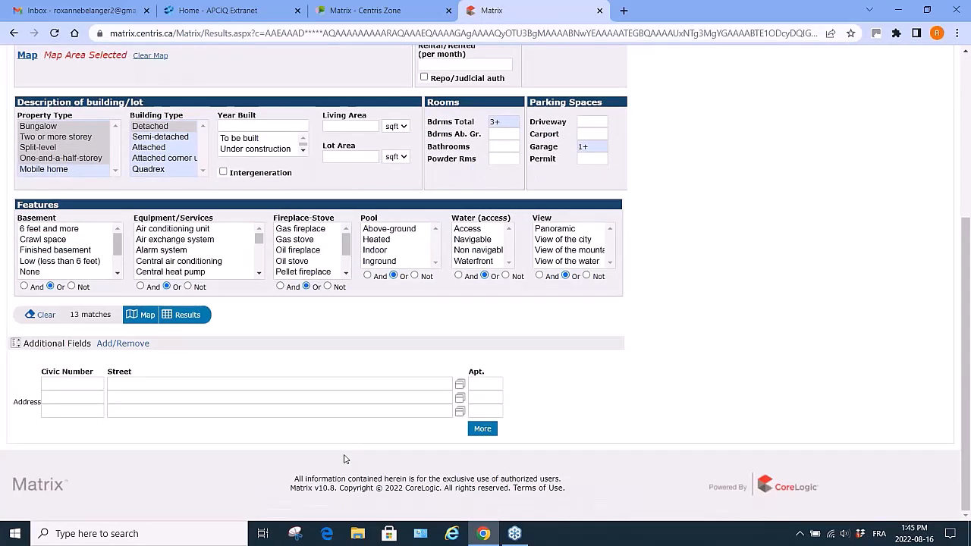
left_click(85, 385)
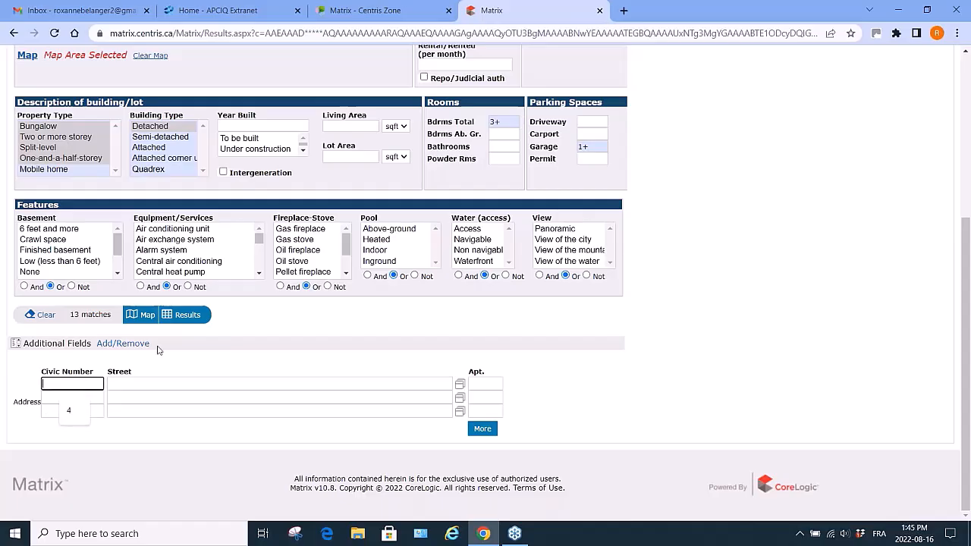
left_click(190, 317)
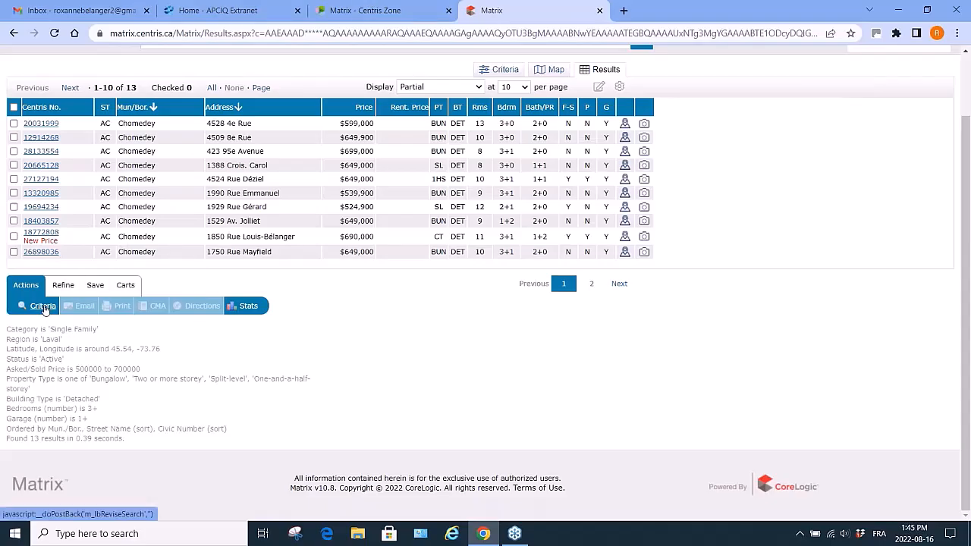
Add civic number 1850 to the address criteria and display the matching results.
left_click(45, 308)
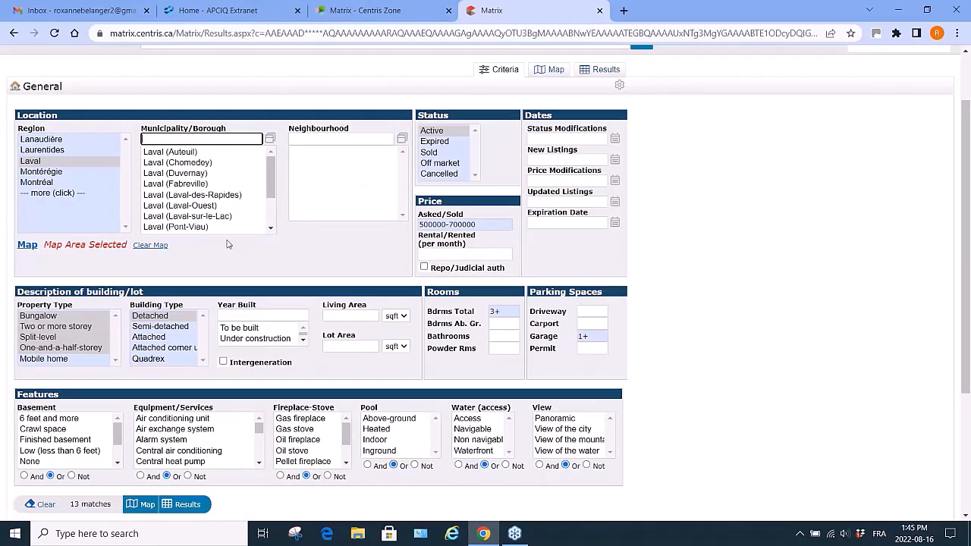
scroll(227, 408, "down", 3)
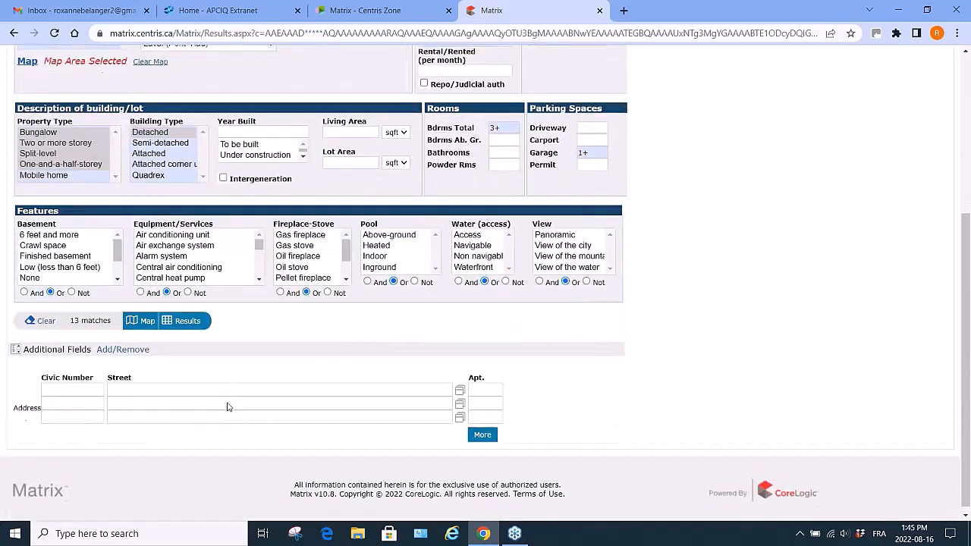
left_click(79, 384)
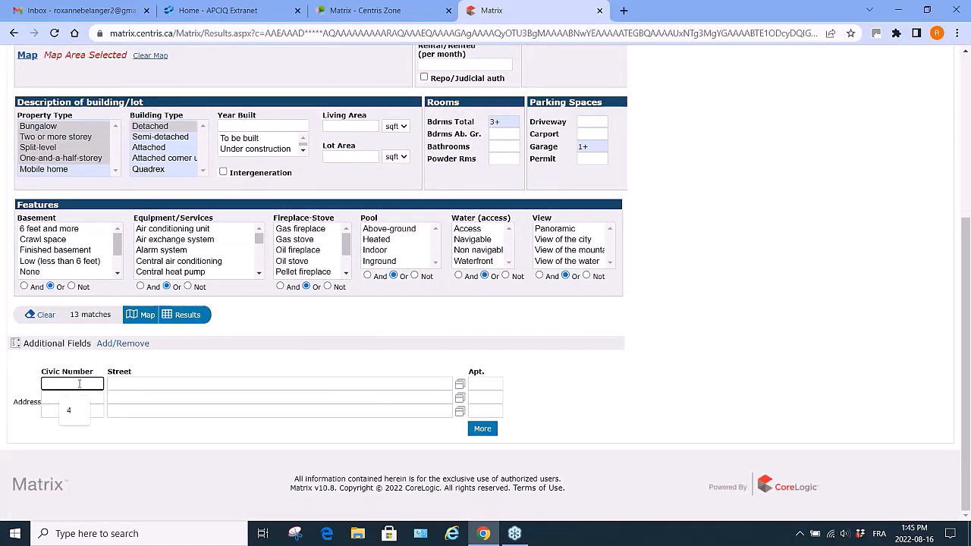
type("18")
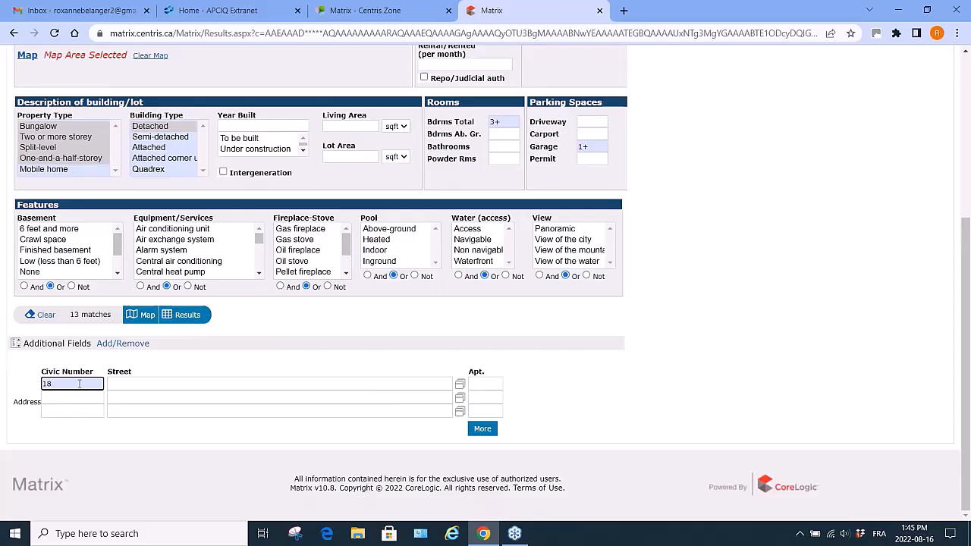
type("50")
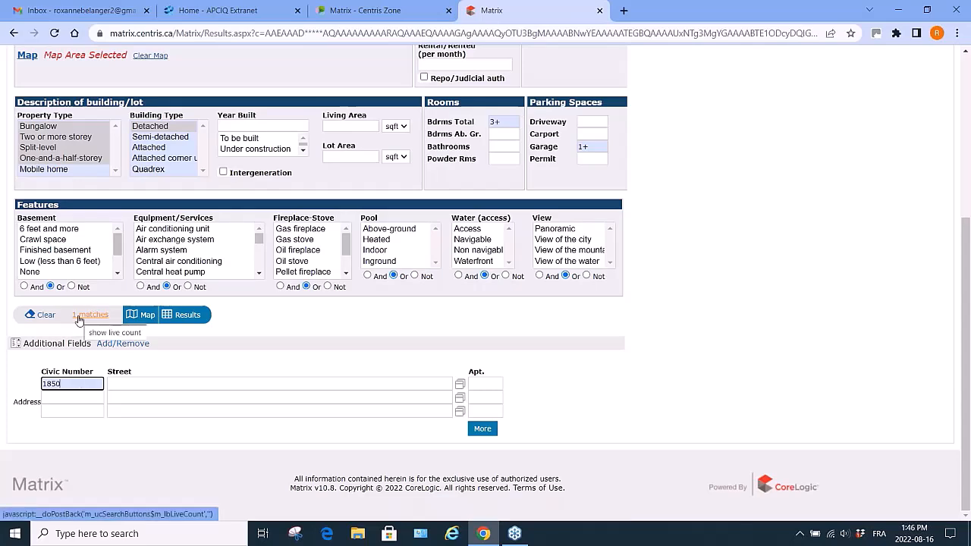
left_click(186, 317)
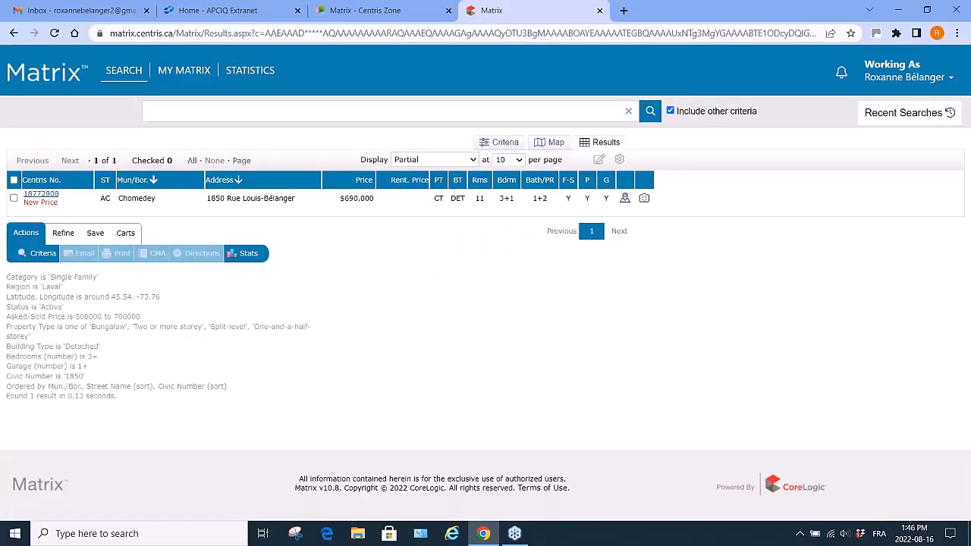
Return to the search criteria and clear the selected map area.
left_click(44, 255)
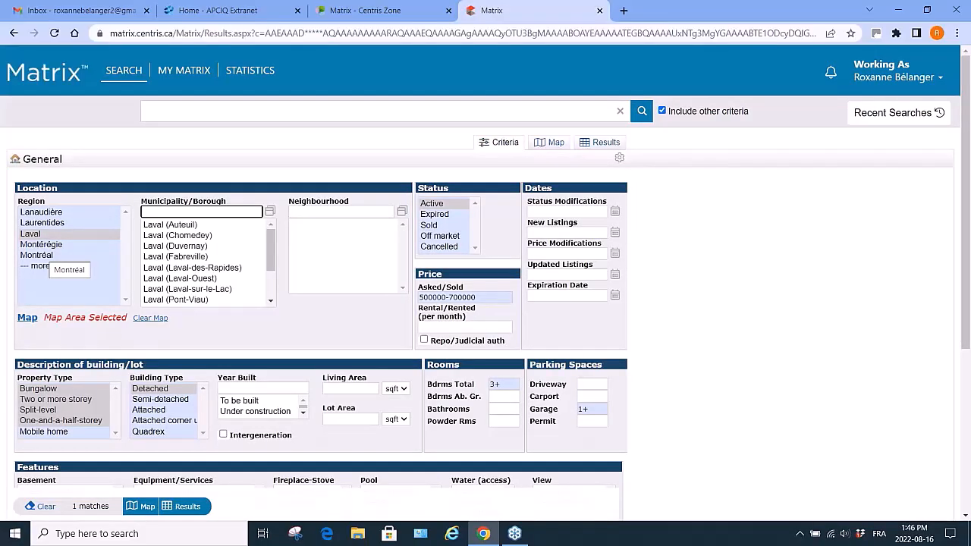
scroll(46, 262, "down", 2)
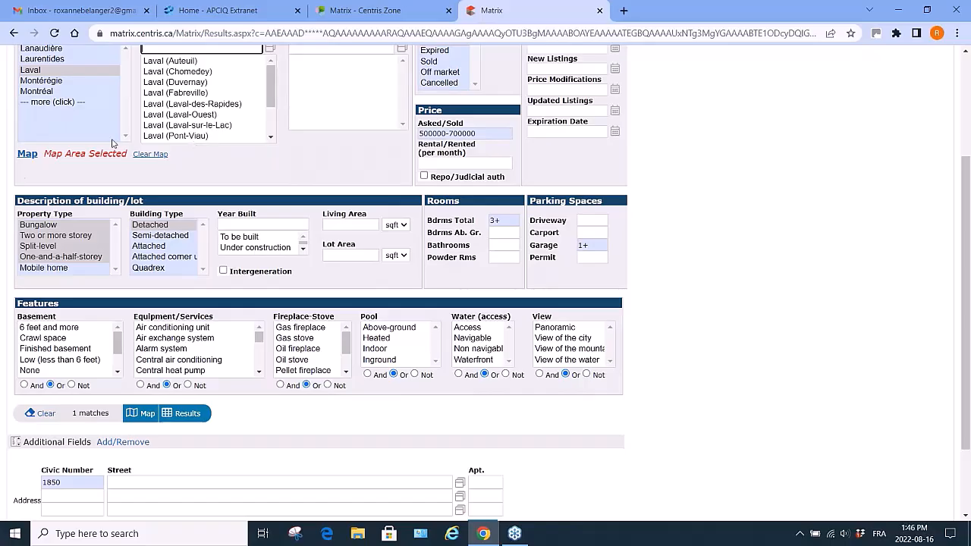
left_click(144, 157)
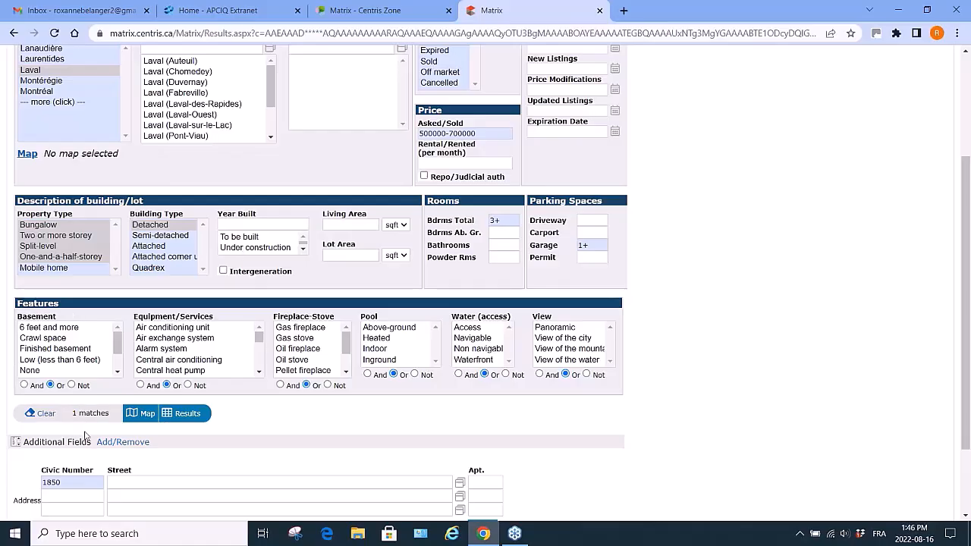
Delete the civic number from the address criteria and select the Laval (Chomedey) municipality.
left_click(64, 484)
key("BackSpace")
key("BackSpace")
key("BackSpace")
key("BackSpace")
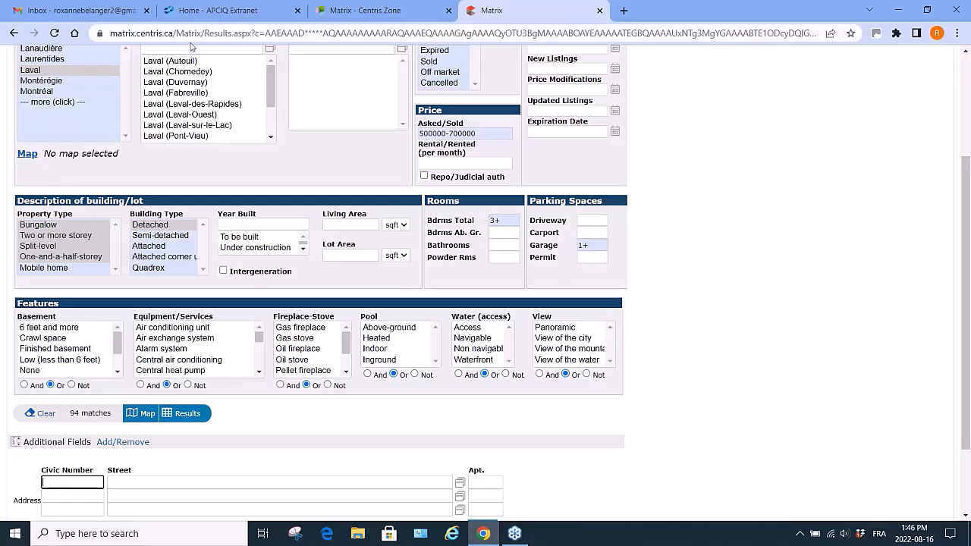
left_click(193, 73)
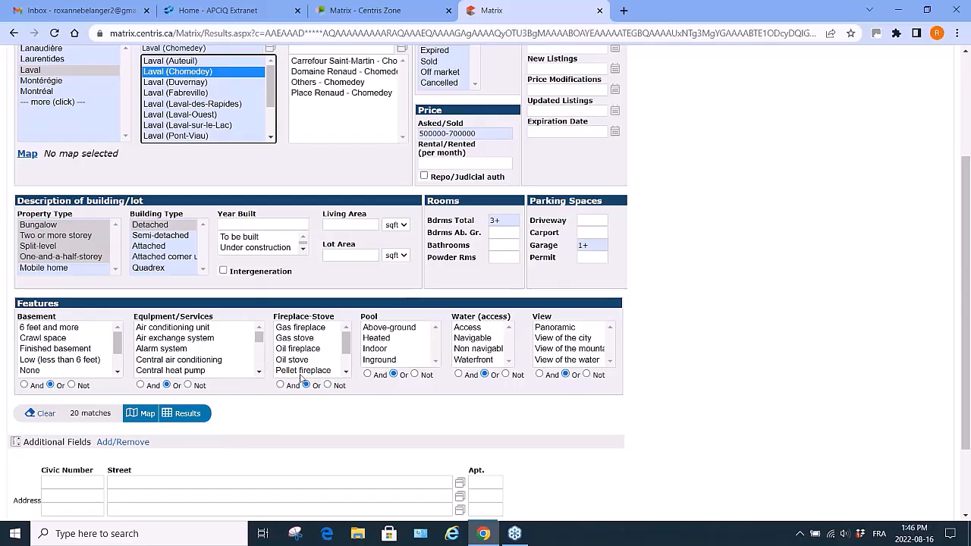
Add Bathroom to the additional search fields and return to the criteria.
scroll(211, 476, "down", 3)
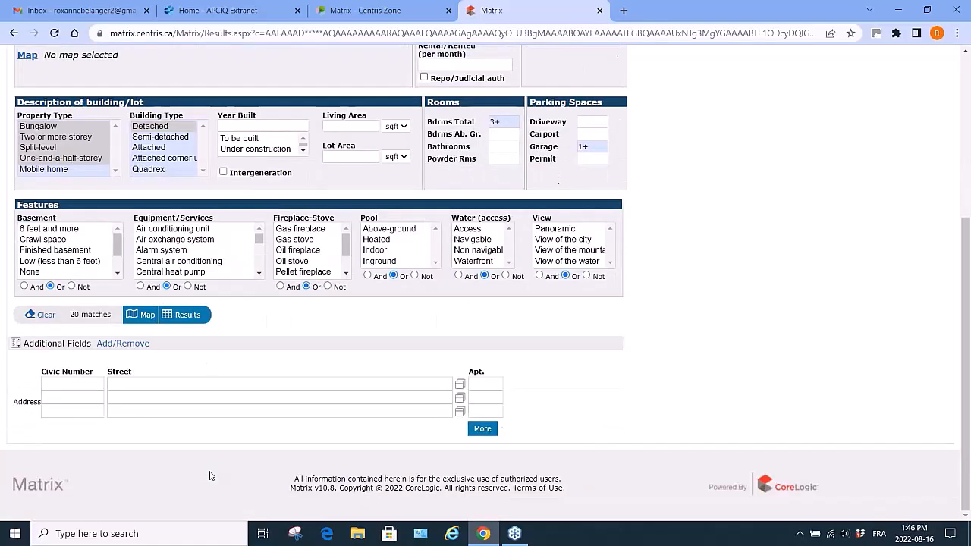
left_click(131, 346)
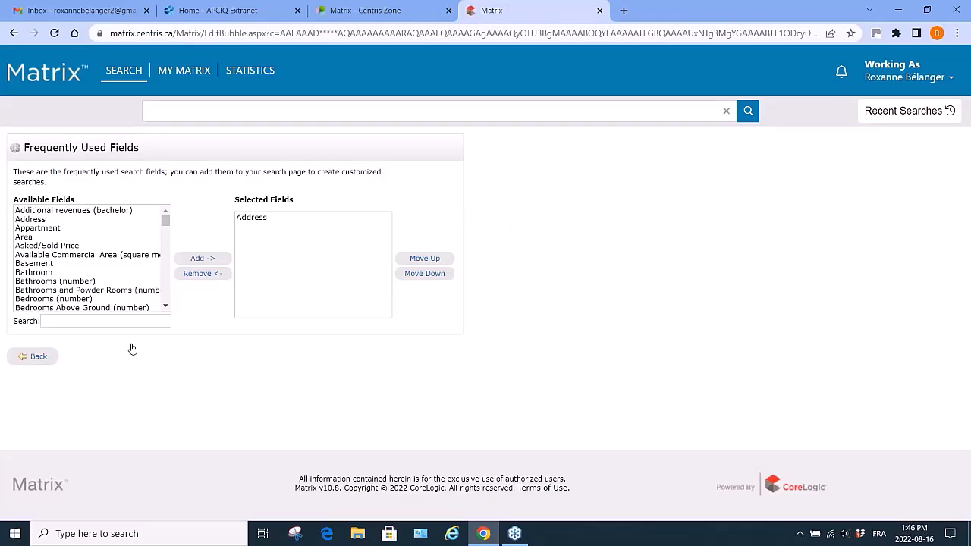
left_click(45, 275)
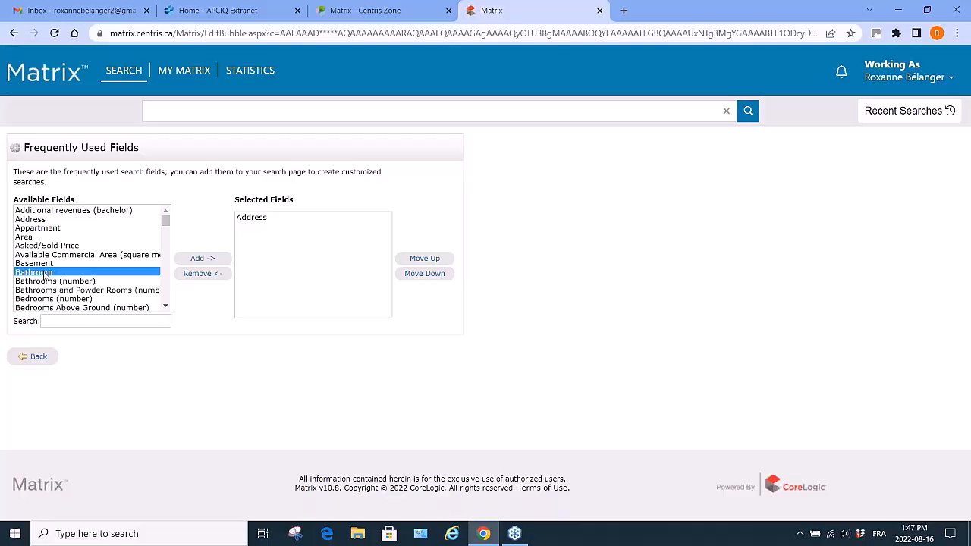
left_click(197, 261)
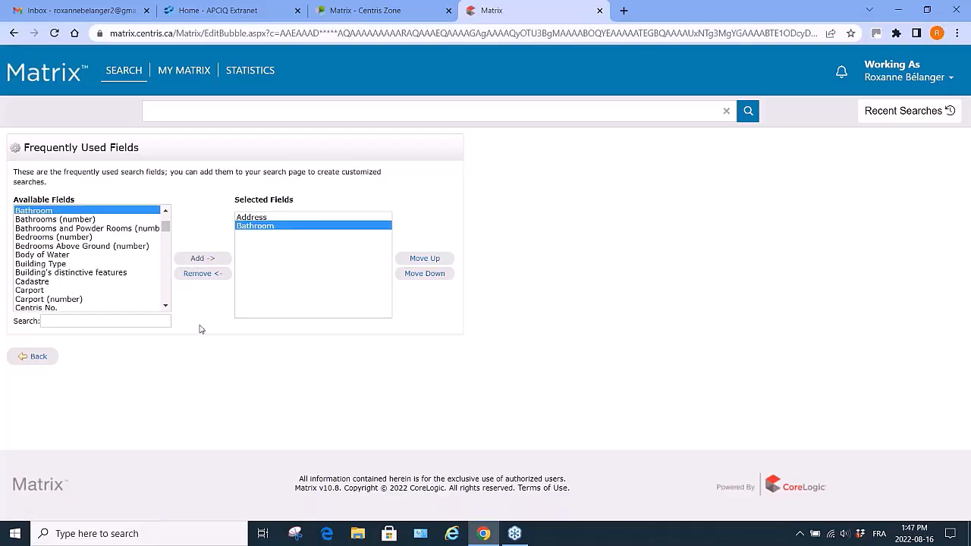
left_click(39, 358)
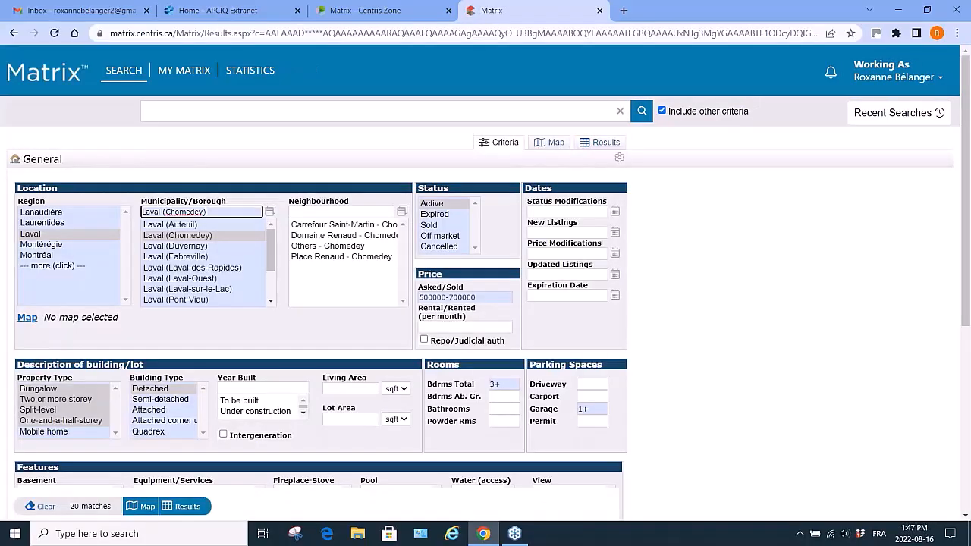
Try selecting the Ensuite bathroom and Ensuite powder room bathroom options, then deselect them.
scroll(237, 427, "down", 1)
scroll(237, 428, "down", 3)
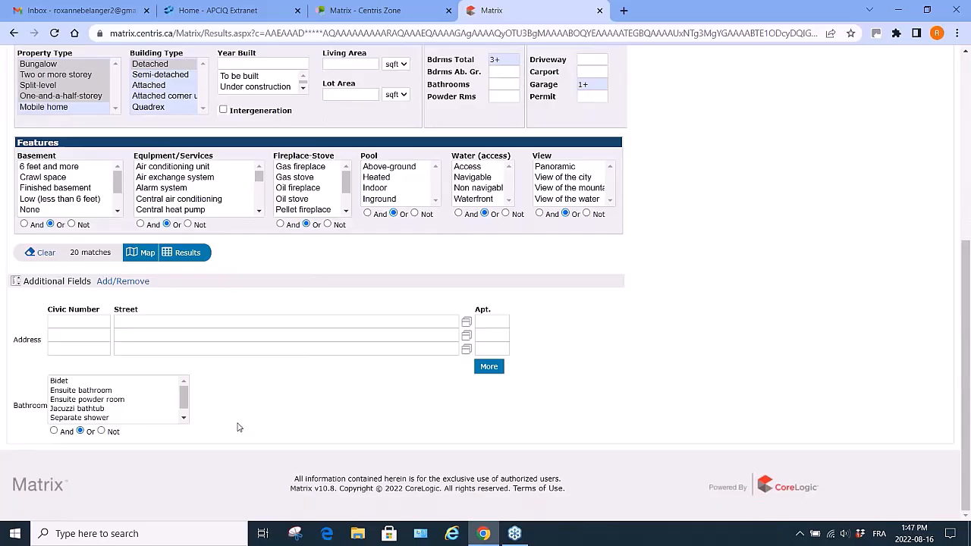
left_click(94, 391)
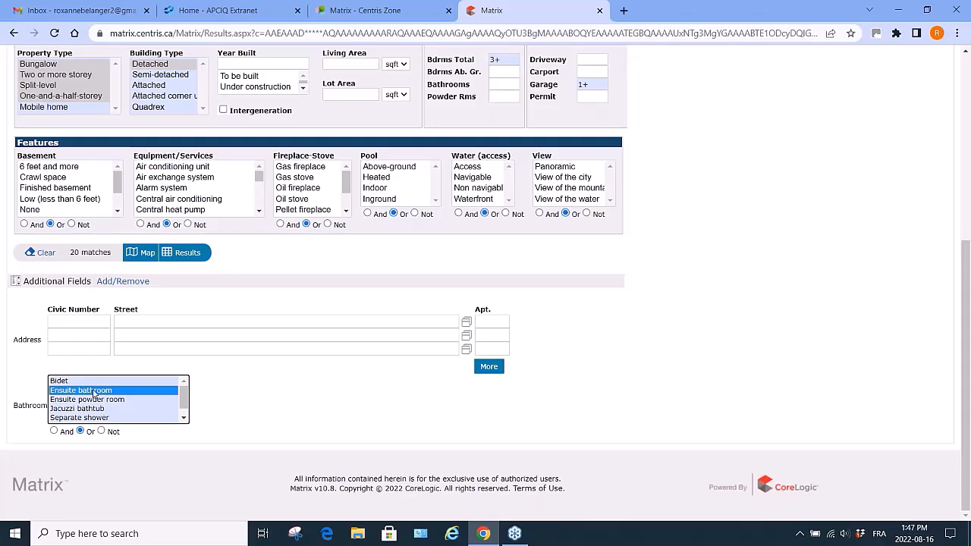
left_click(98, 400, "ctrl")
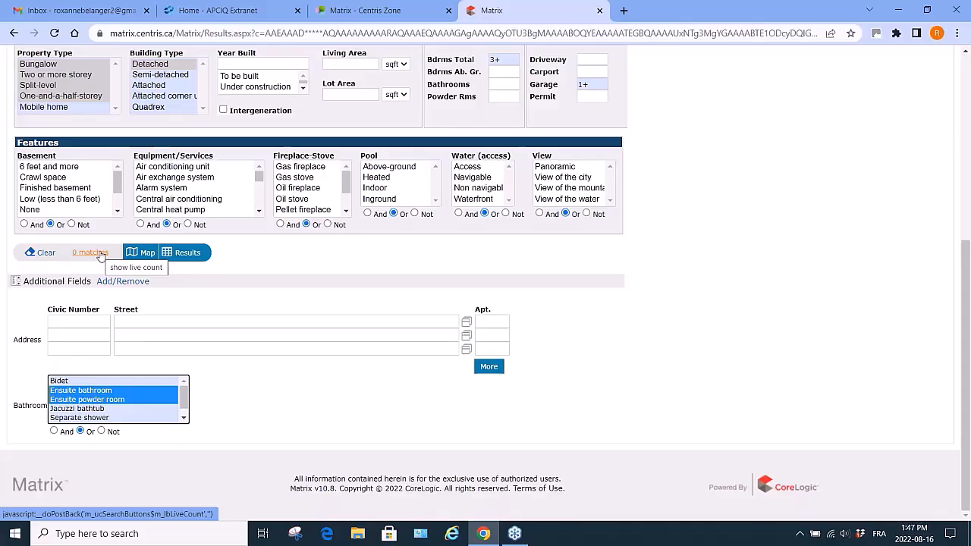
left_click(99, 392, "ctrl")
left_click(106, 400, "ctrl")
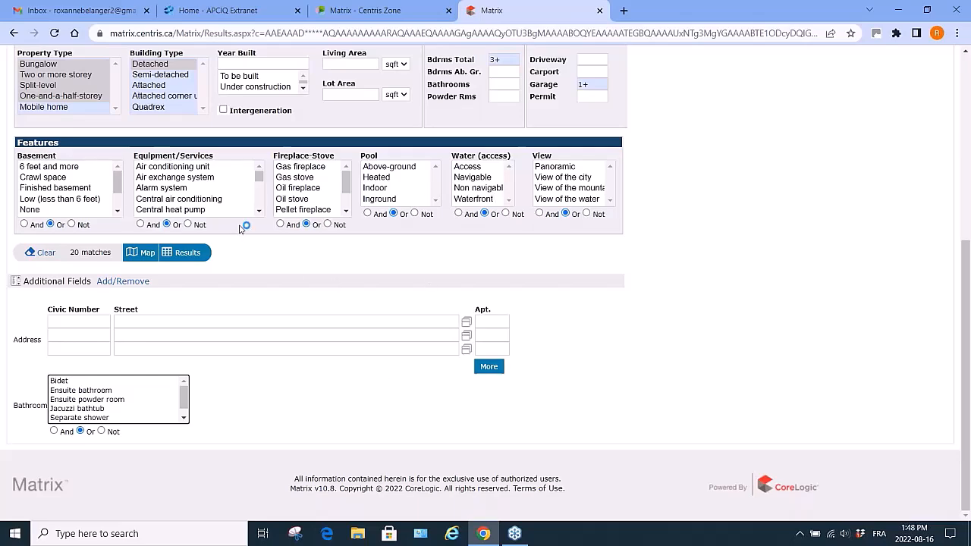
Exclude properties with an Inground pool using Not, and display the results.
left_click(387, 201, "shift")
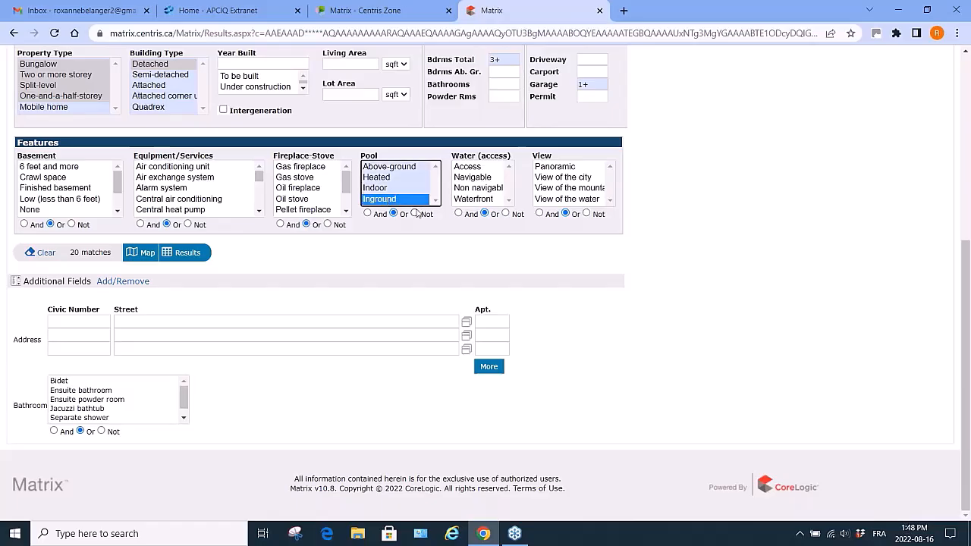
left_click(415, 214)
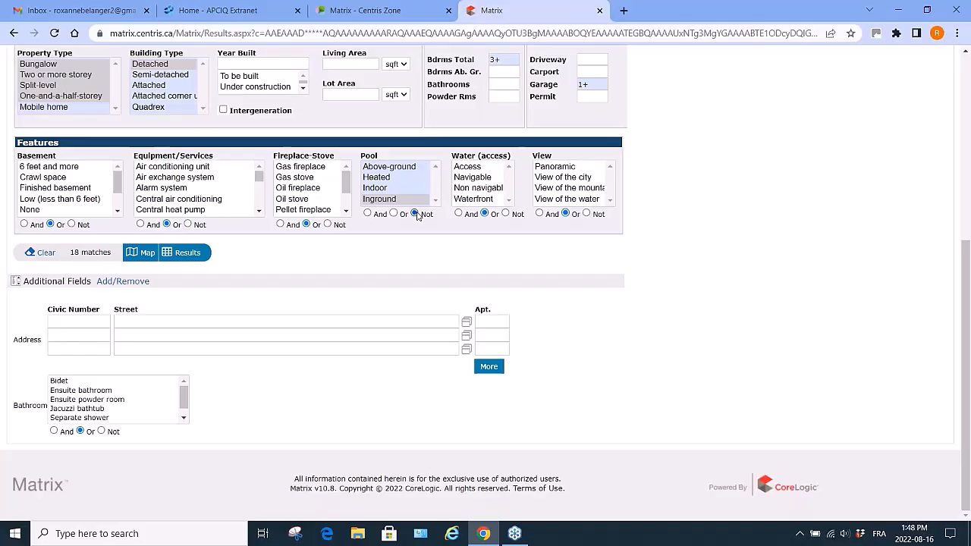
left_click(188, 253)
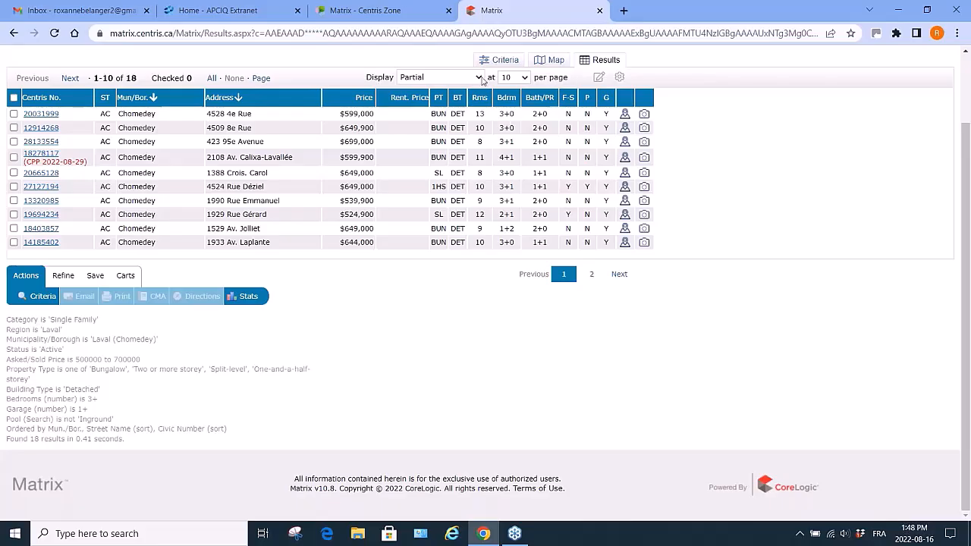
Change the results display to Partial with Photo, then to Detailed.
left_click(524, 79)
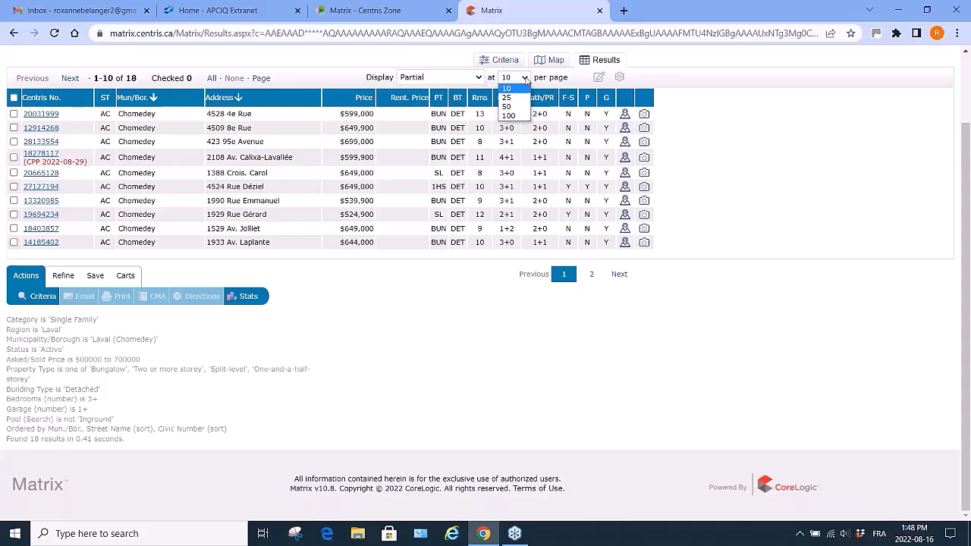
left_click(526, 80)
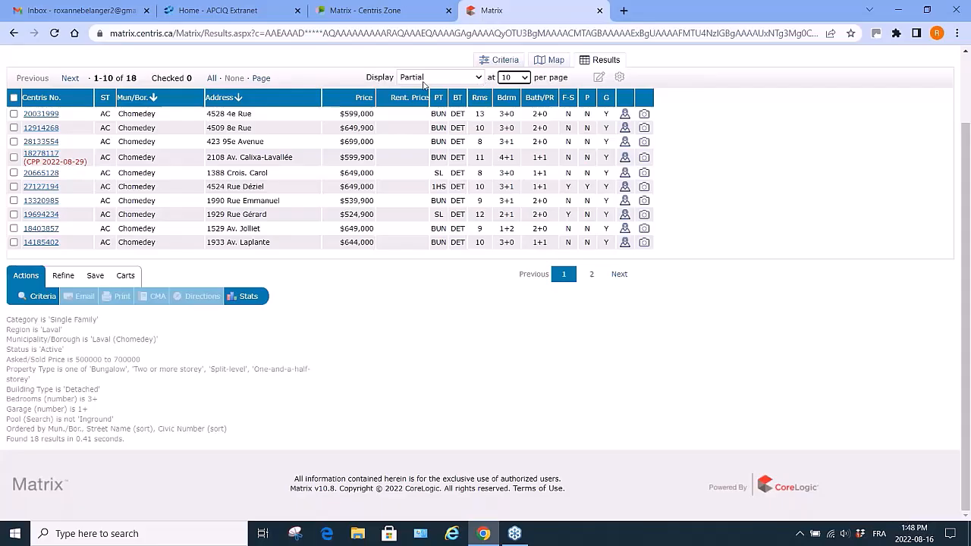
left_click(480, 79)
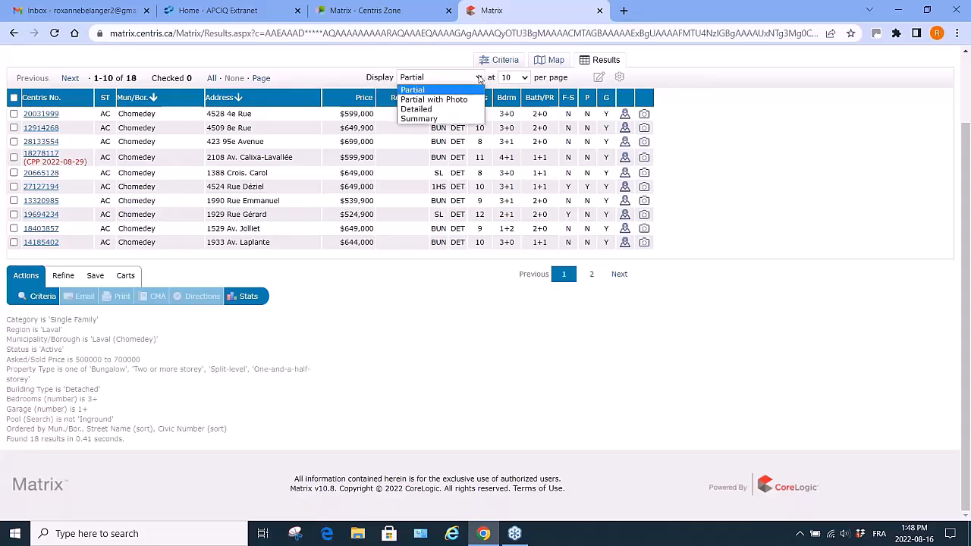
left_click(427, 103)
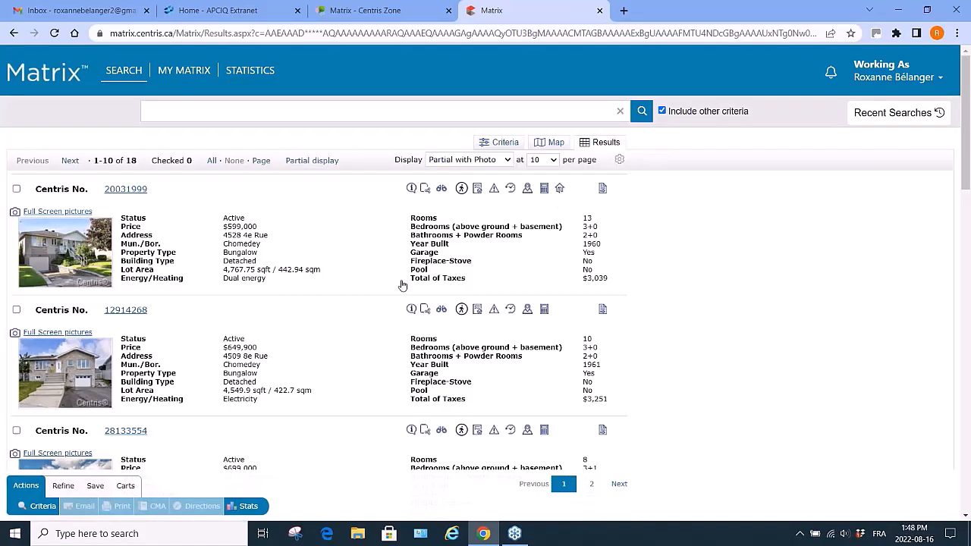
left_click(507, 160)
left_click(446, 192)
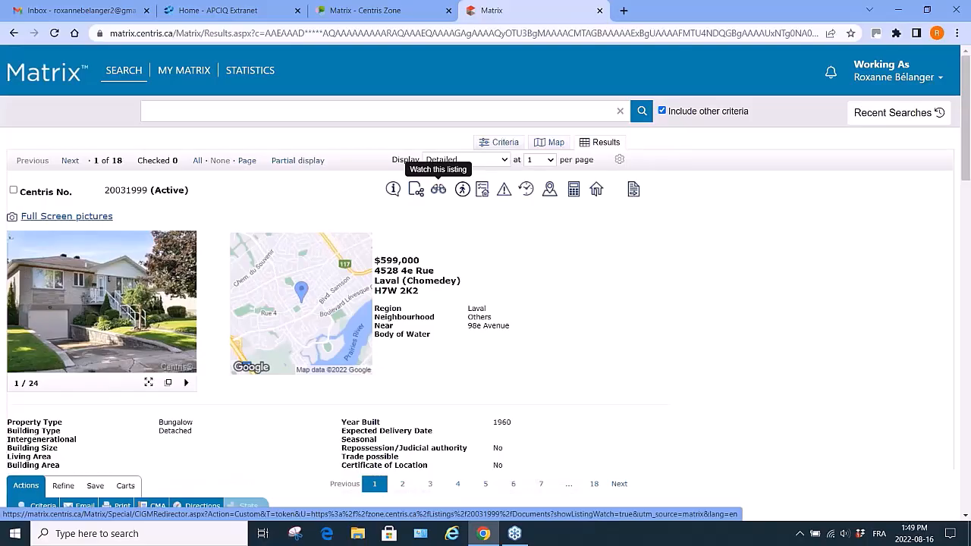
Review the first listing's detailed information and open its listing broker, owner and mortgage loan details.
scroll(287, 449, "down", 3)
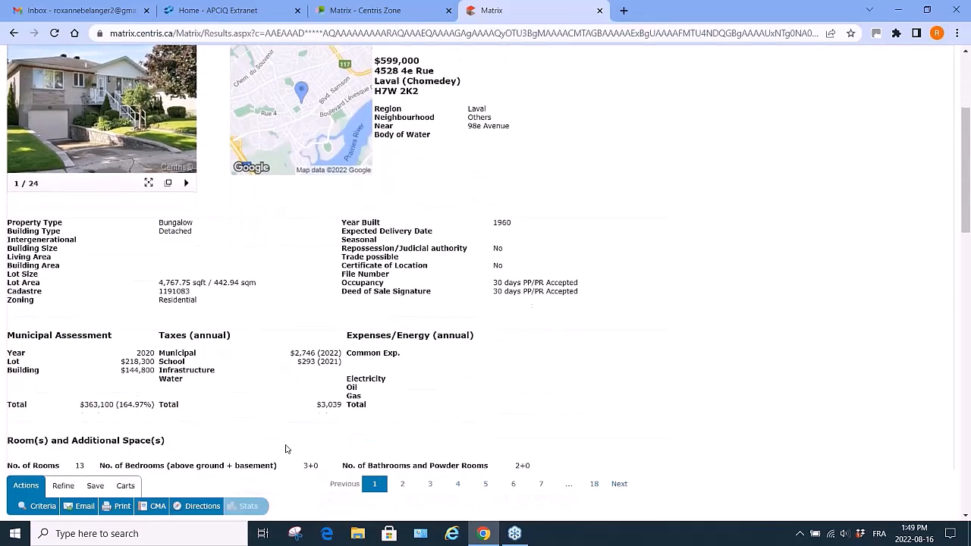
scroll(286, 449, "down", 2)
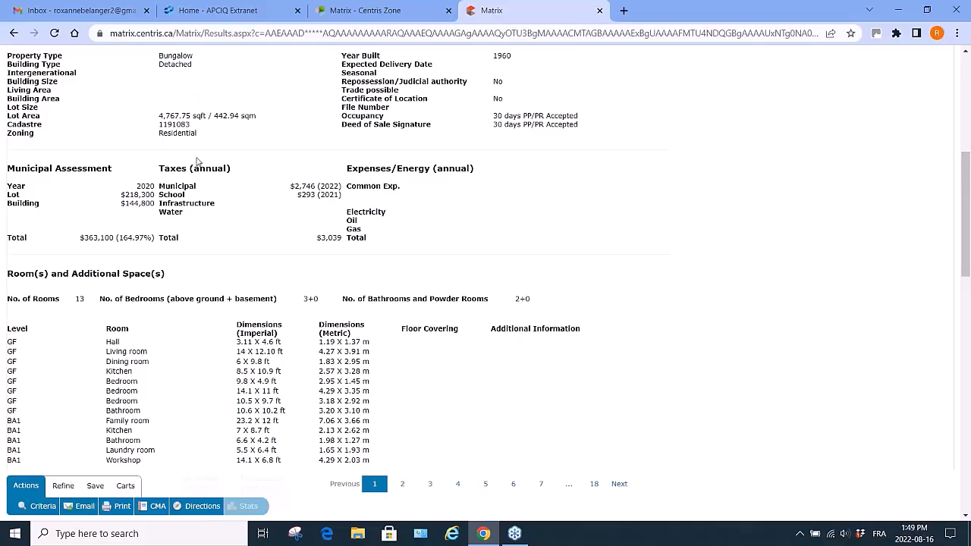
scroll(197, 378, "down", 1)
scroll(197, 378, "down", 3)
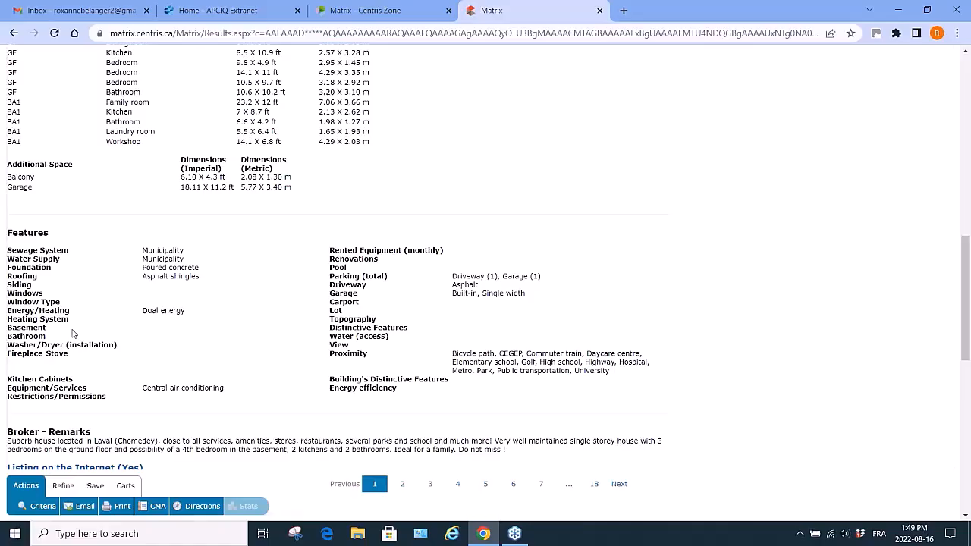
scroll(73, 334, "up", 6)
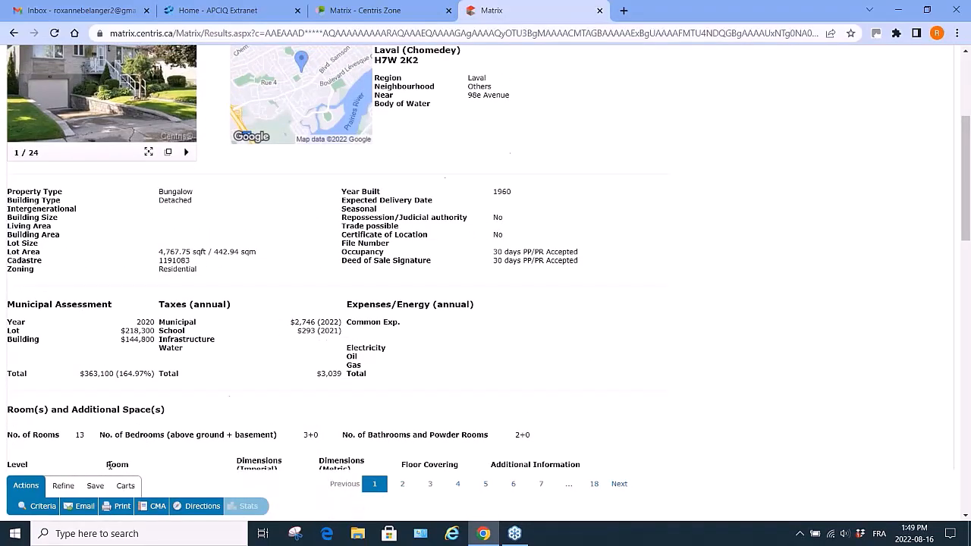
scroll(111, 464, "down", 5)
scroll(131, 406, "down", 1)
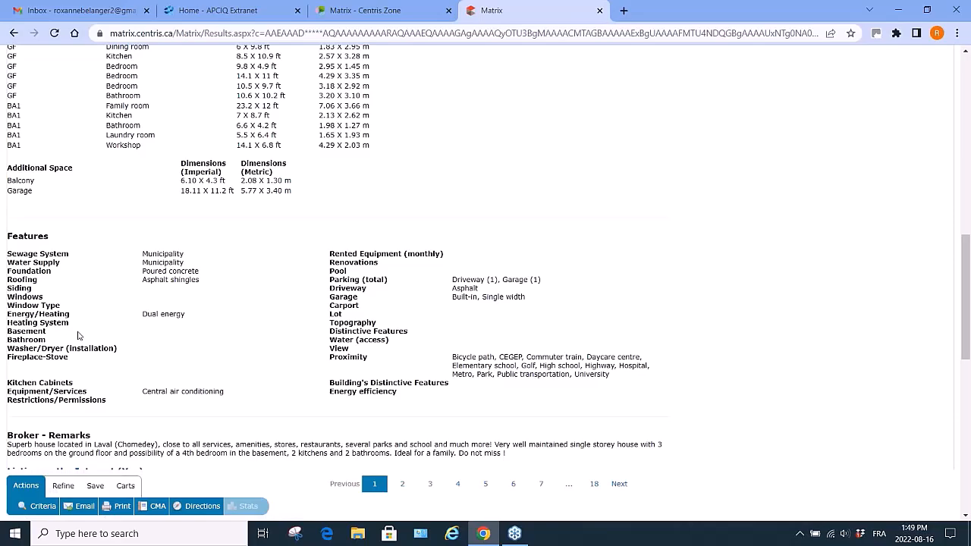
scroll(77, 336, "up", 8)
scroll(77, 336, "up", 2)
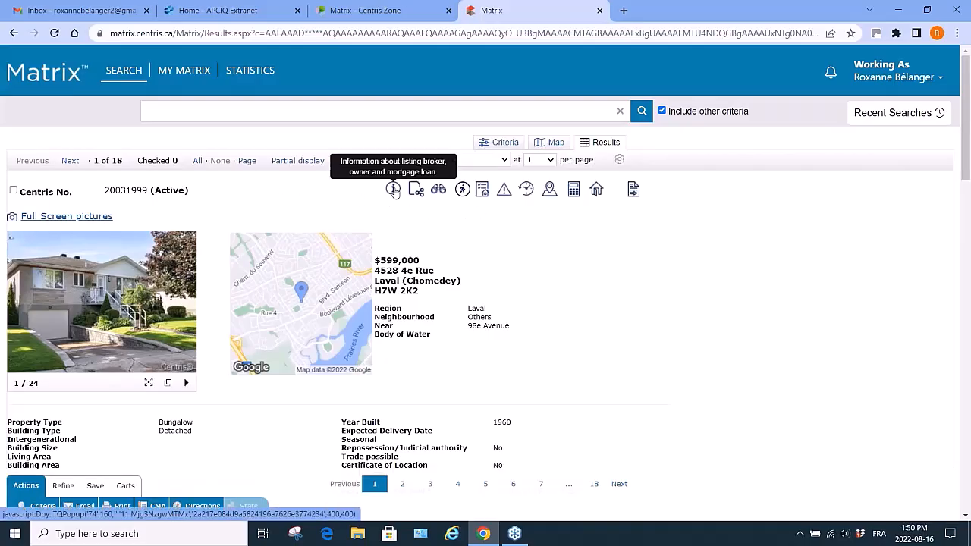
left_click(394, 190)
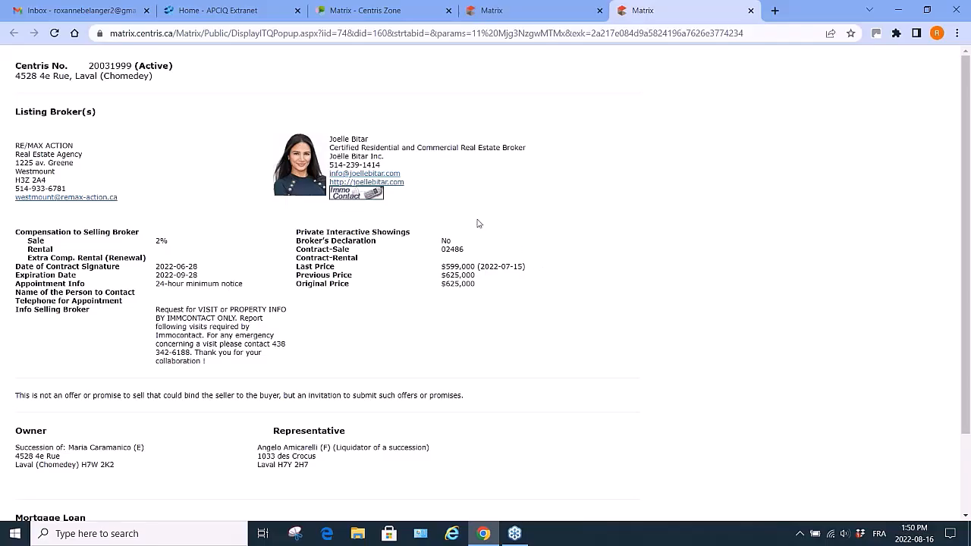
Review the owner and mortgage loan details, then close the listing broker details window.
scroll(353, 353, "down", 1)
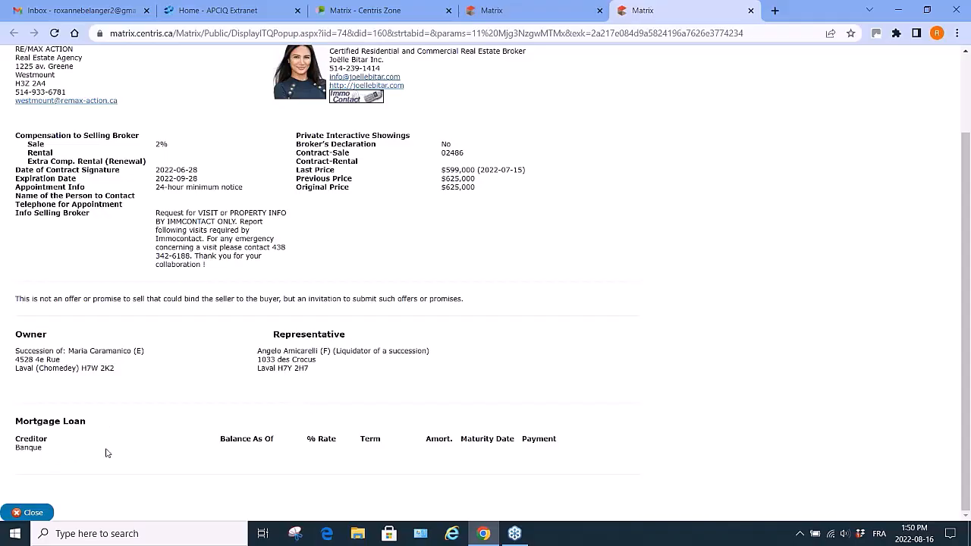
scroll(107, 453, "up", 3)
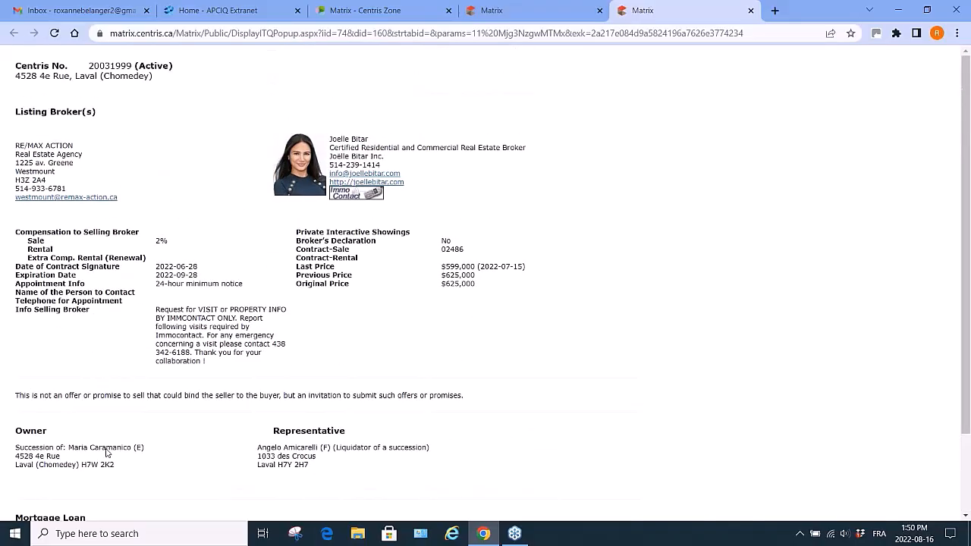
scroll(107, 453, "down", 3)
scroll(107, 453, "up", 3)
left_click(750, 11)
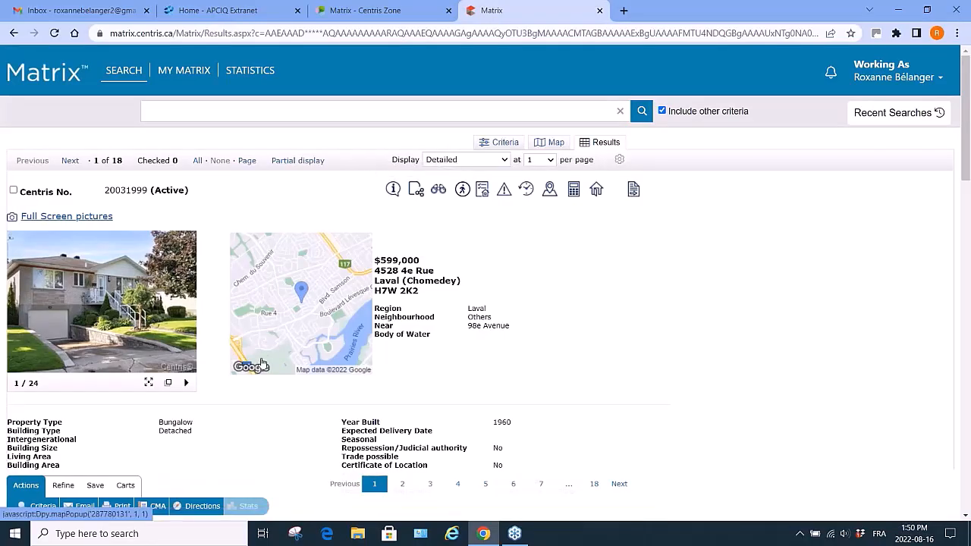
Scroll through the first listing's detailed sheet down to its additional documents and back up.
scroll(418, 193, "down", 10)
scroll(486, 273, "down", 6)
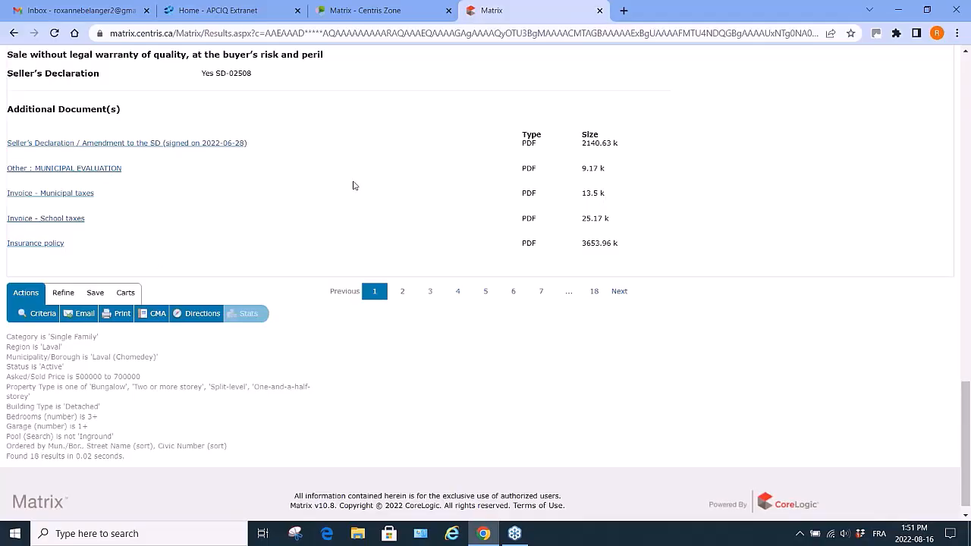
scroll(353, 185, "up", 3)
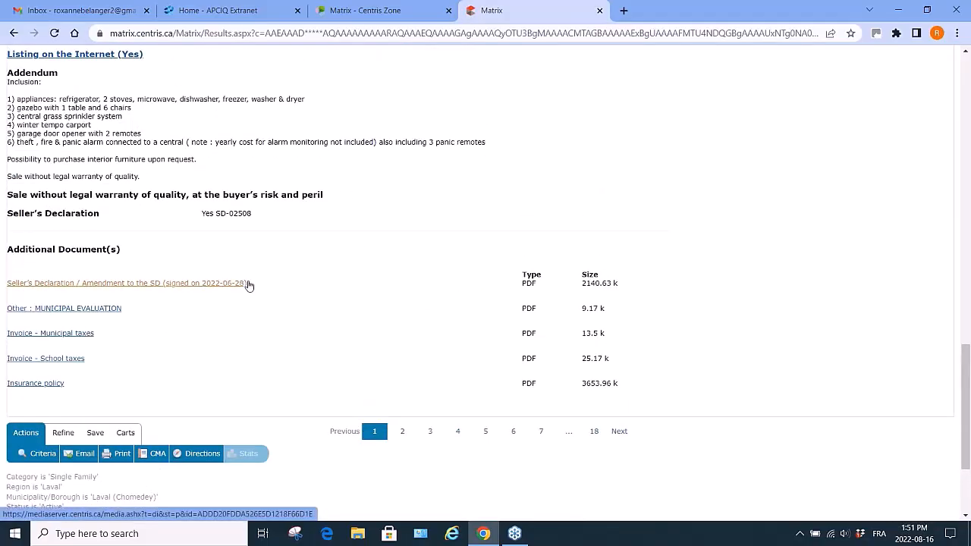
scroll(356, 244, "up", 15)
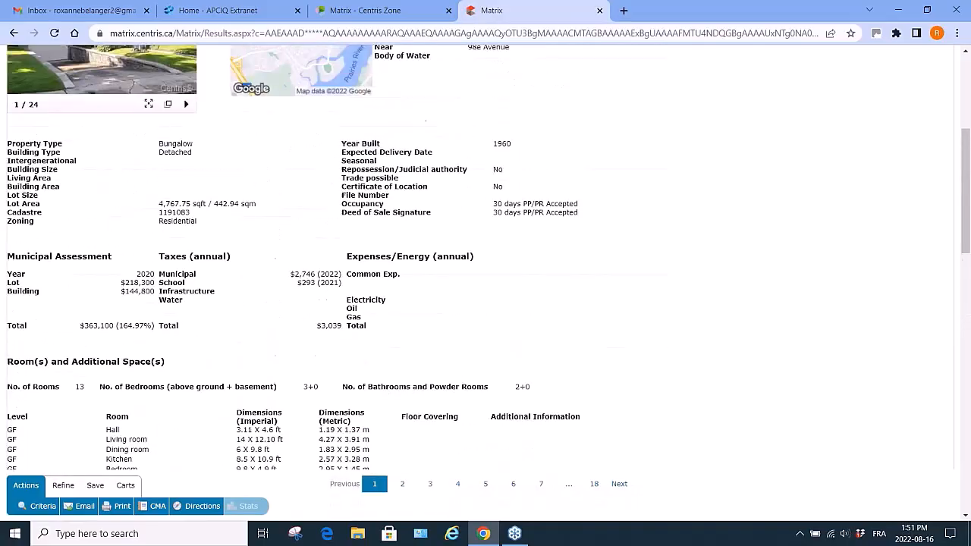
scroll(394, 228, "up", 3)
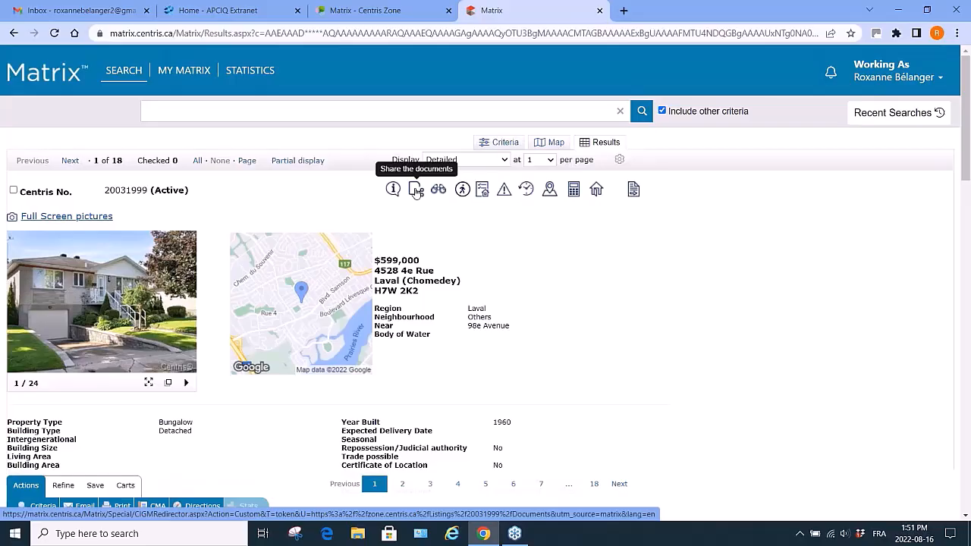
Open the listing's shared documents in Centris Zone and select all six documents.
left_click(415, 190)
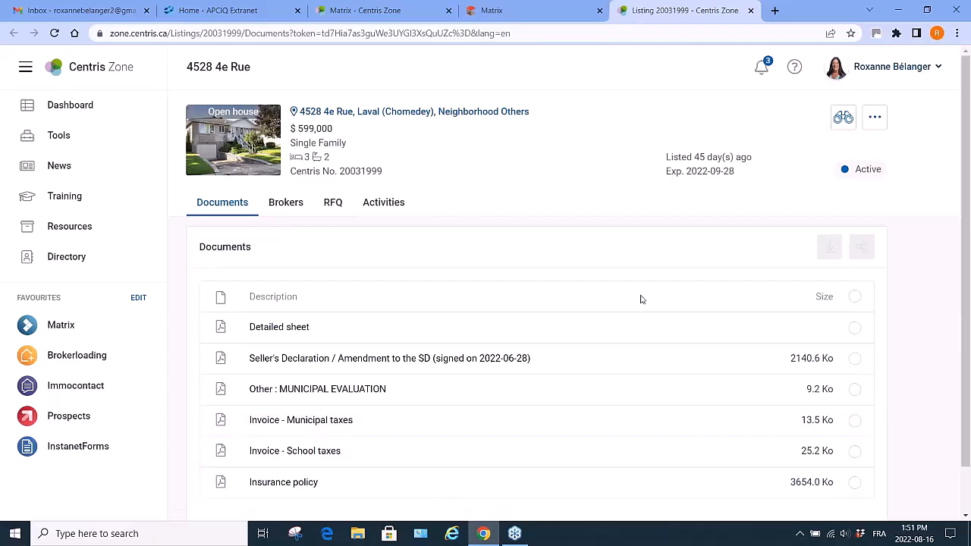
mouse_move(239, 113)
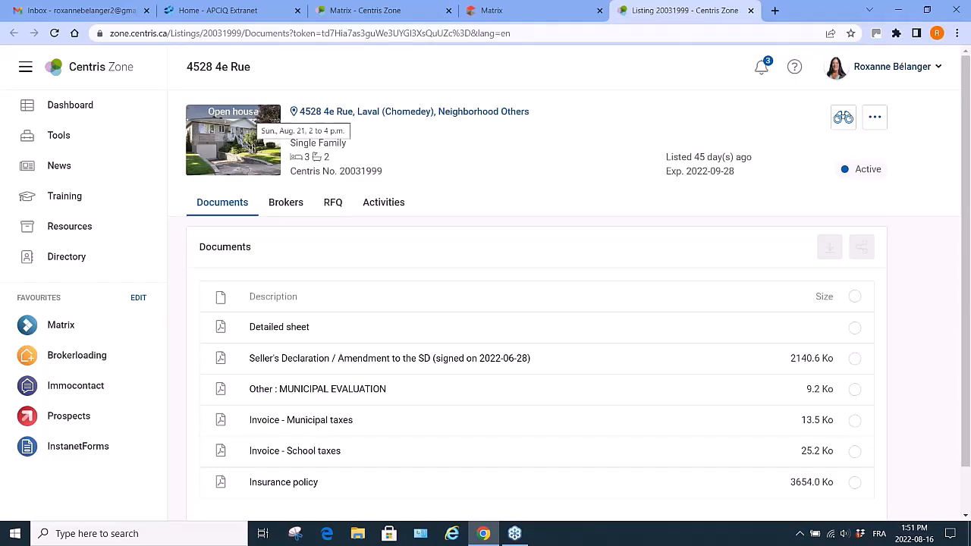
left_click(855, 330)
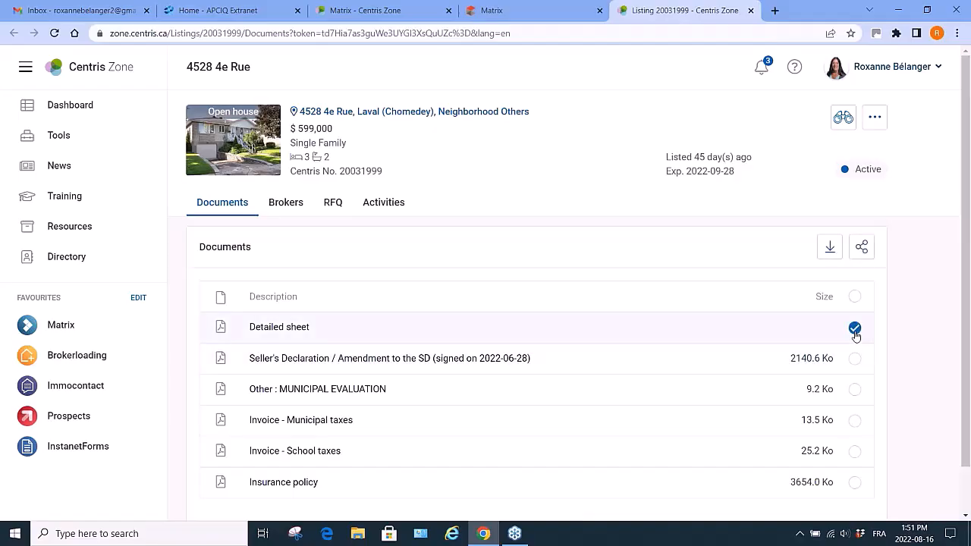
left_click(855, 362)
scroll(855, 425, "down", 1)
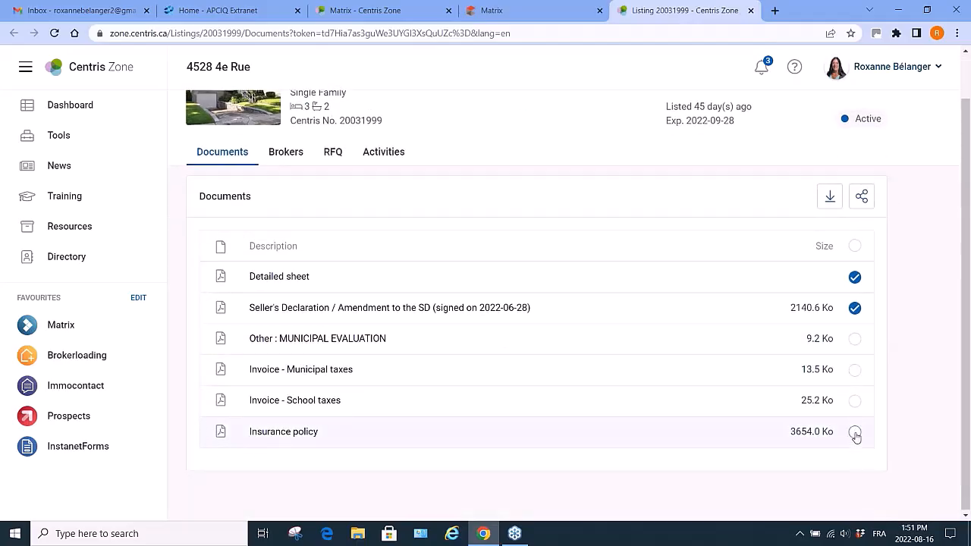
left_click(856, 433)
left_click(855, 246)
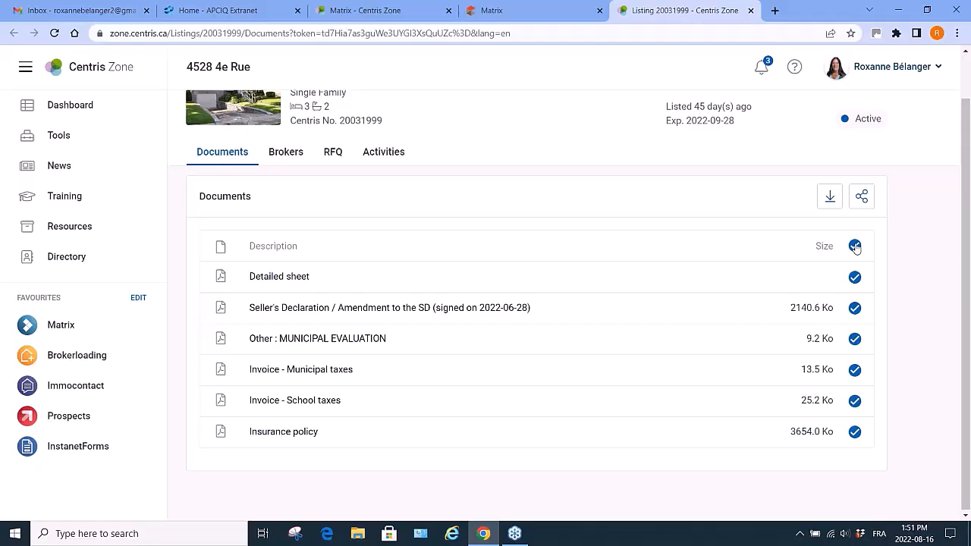
Start sharing the selected documents in Client format with Imperial units, choosing English as the correspondence language.
left_click(863, 199)
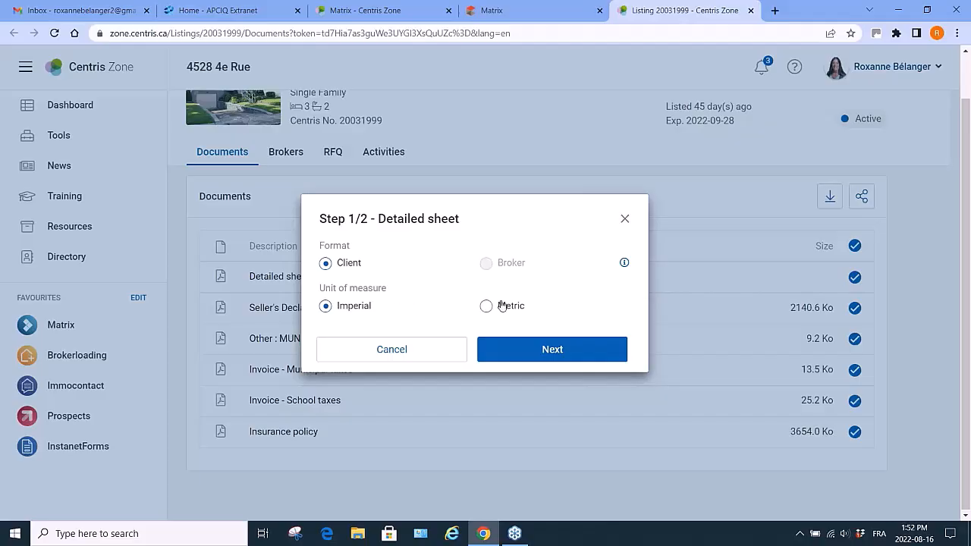
left_click(547, 349)
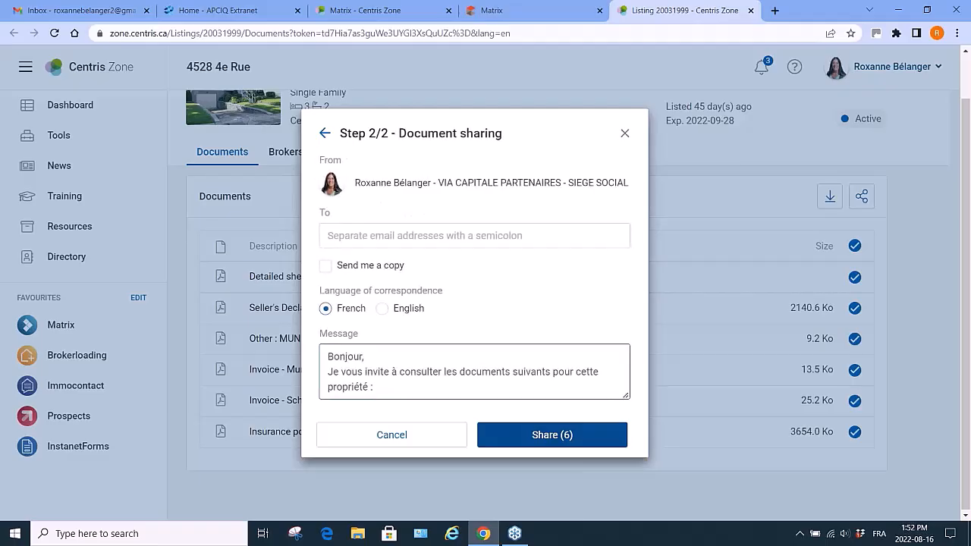
left_click(367, 236)
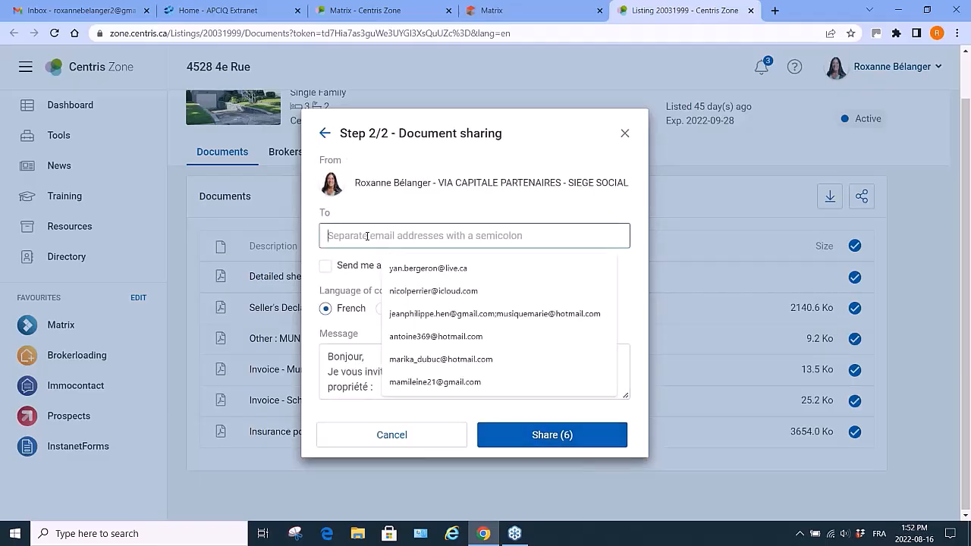
left_click(488, 199)
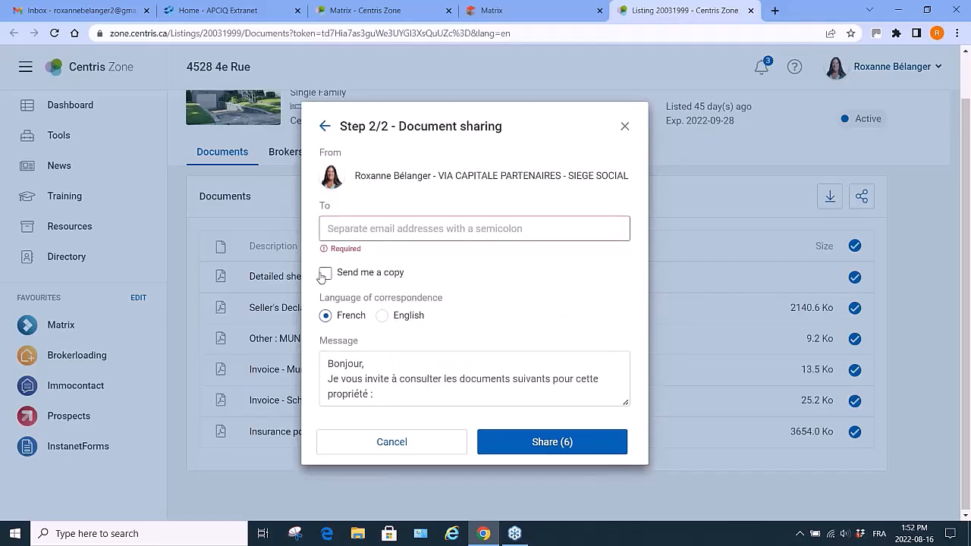
left_click(384, 317)
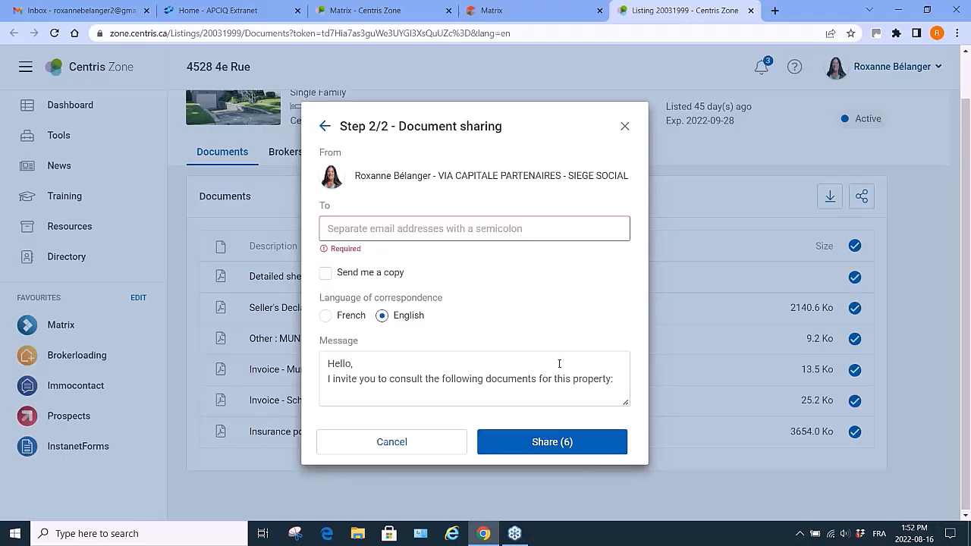
Add the line "There's an open house on sunday, we could visit togethe" to the message, then close the sharing dialog.
left_click(617, 381)
key("Return")
type("Thre")
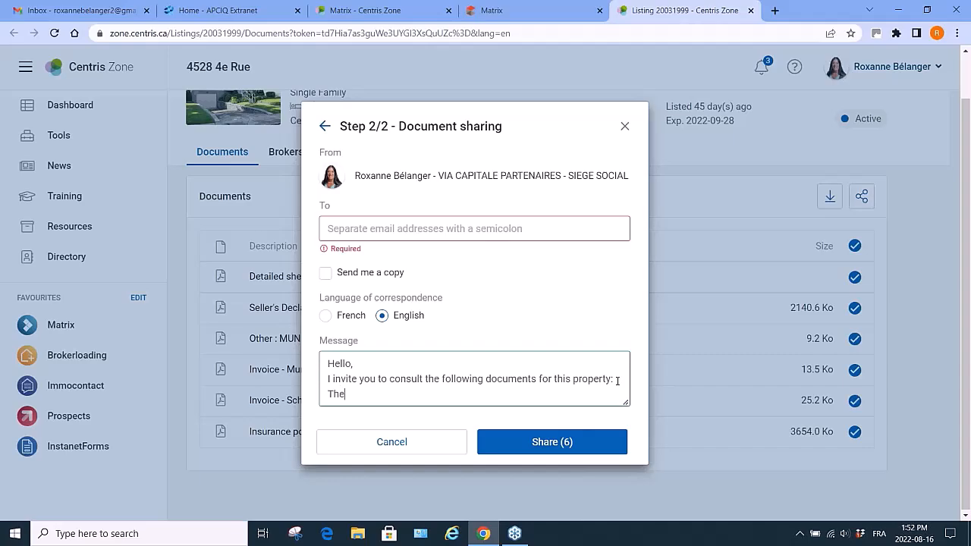
type("ere")
type("'s an open h")
type("ouse on s")
type("unday, we ")
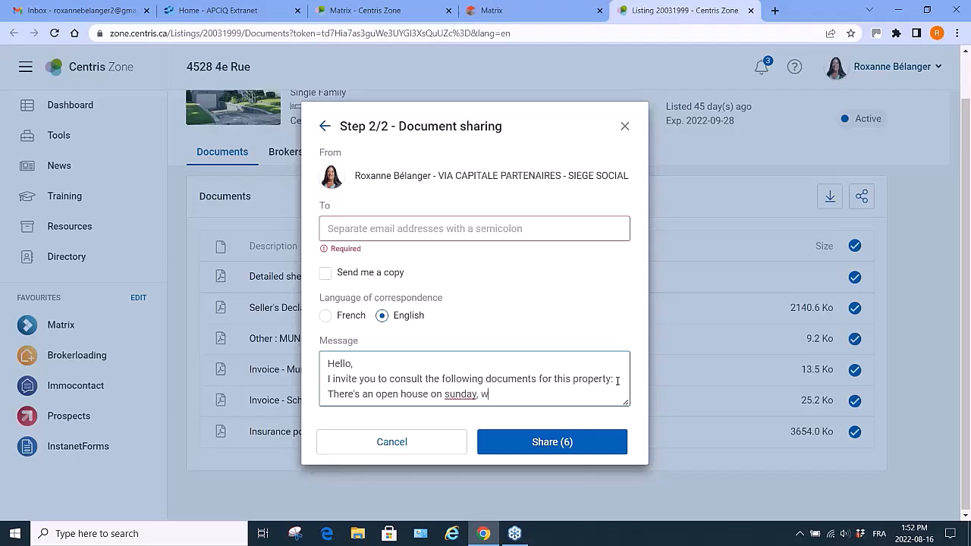
type("could vis")
type("it d")
key("BackSpace")
type("together.")
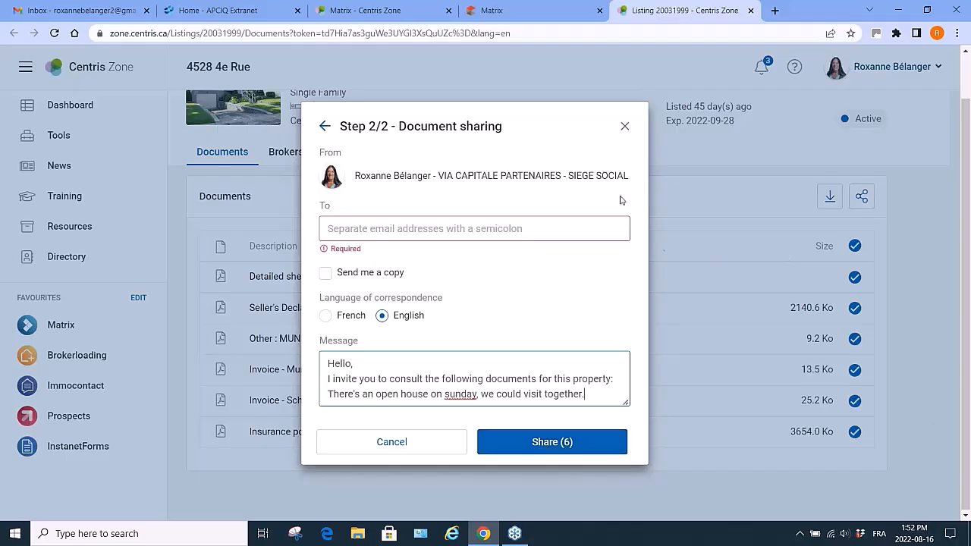
left_click(625, 127)
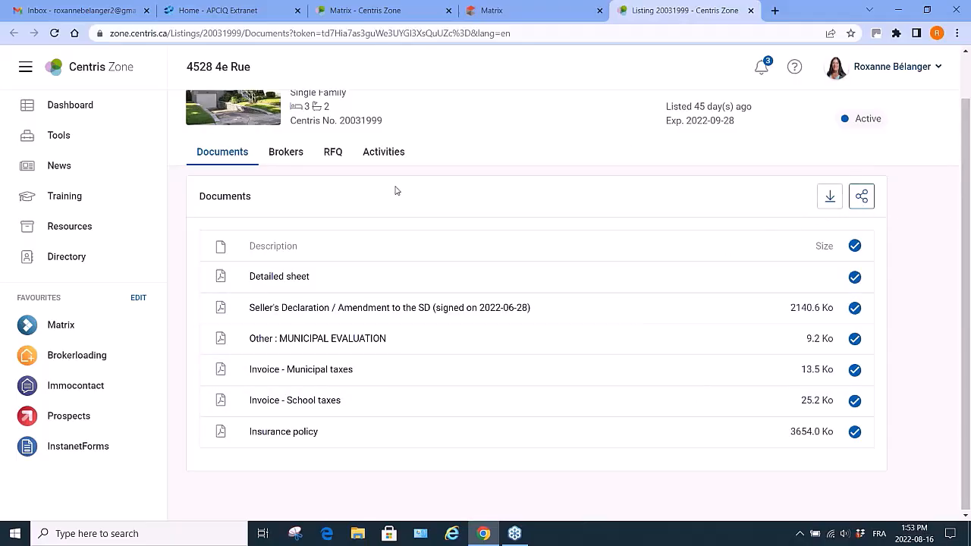
Watch this listing from the Matrix result, adding a note naming the client in case the offer doesn't go through.
left_click(750, 11)
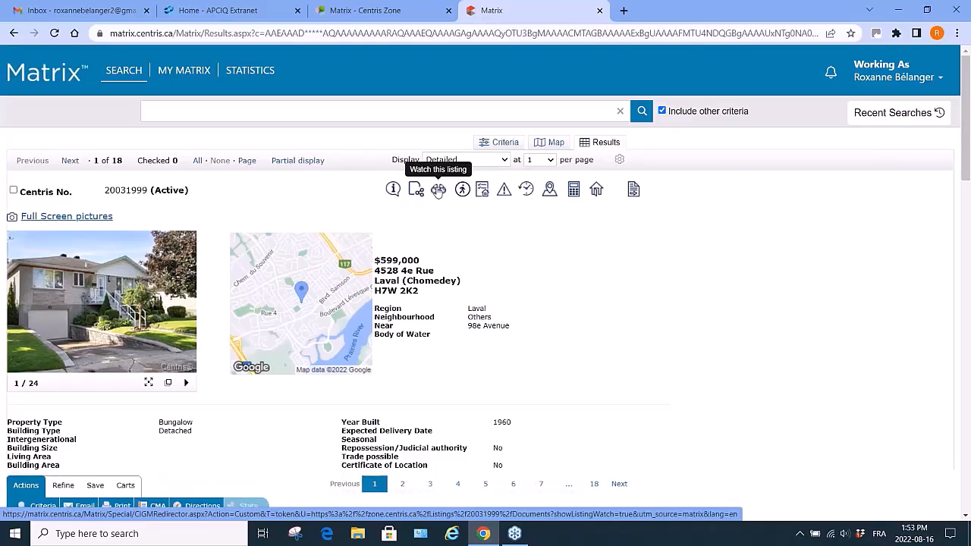
left_click(438, 190)
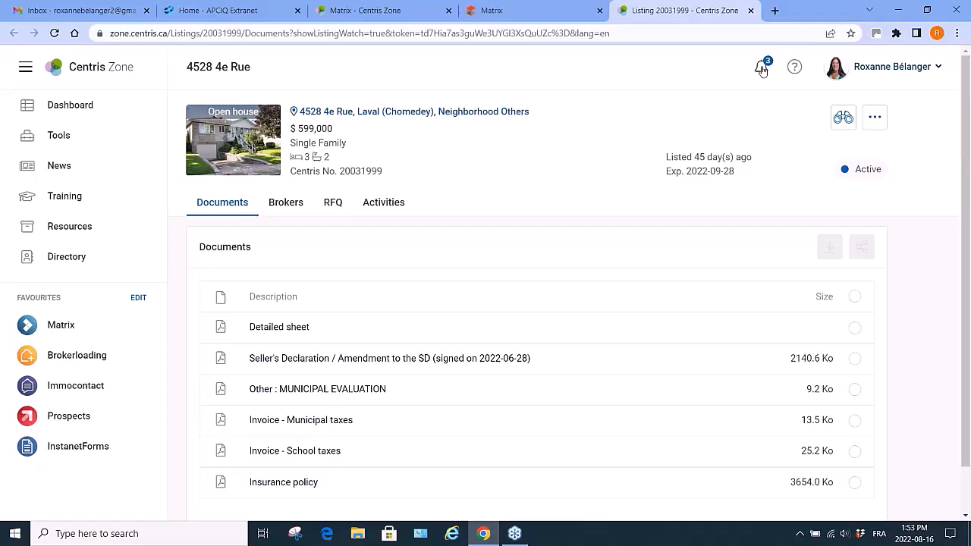
left_click(843, 119)
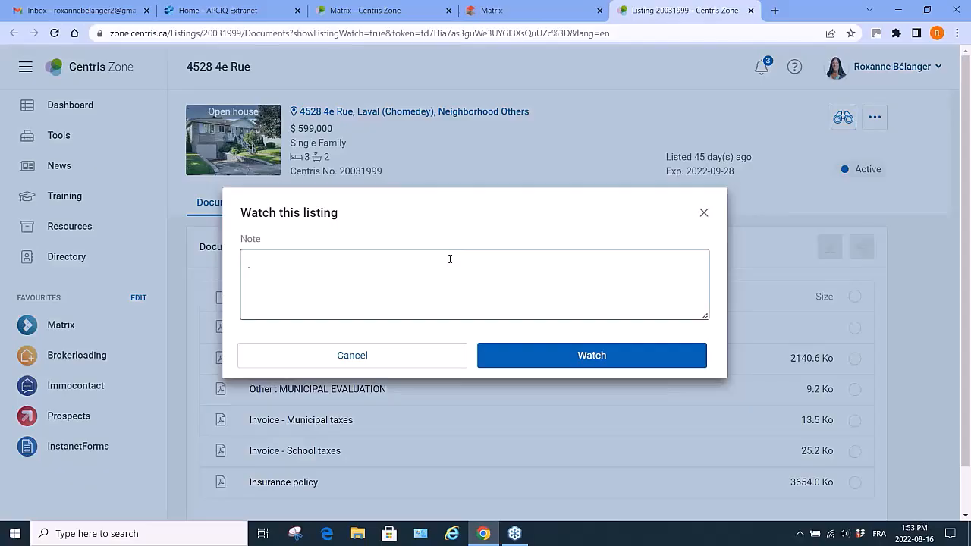
type("For Charlie in case the o")
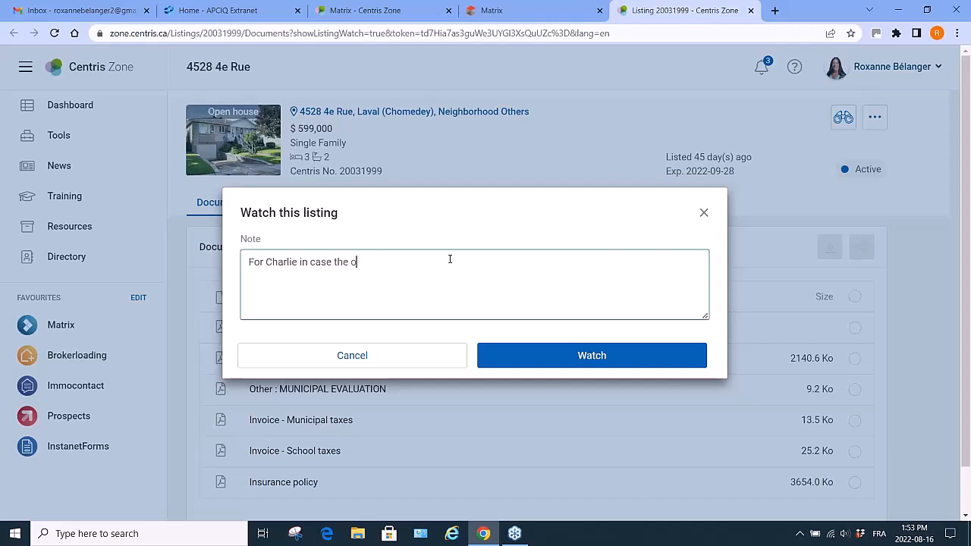
type("ffer doesn't go through.")
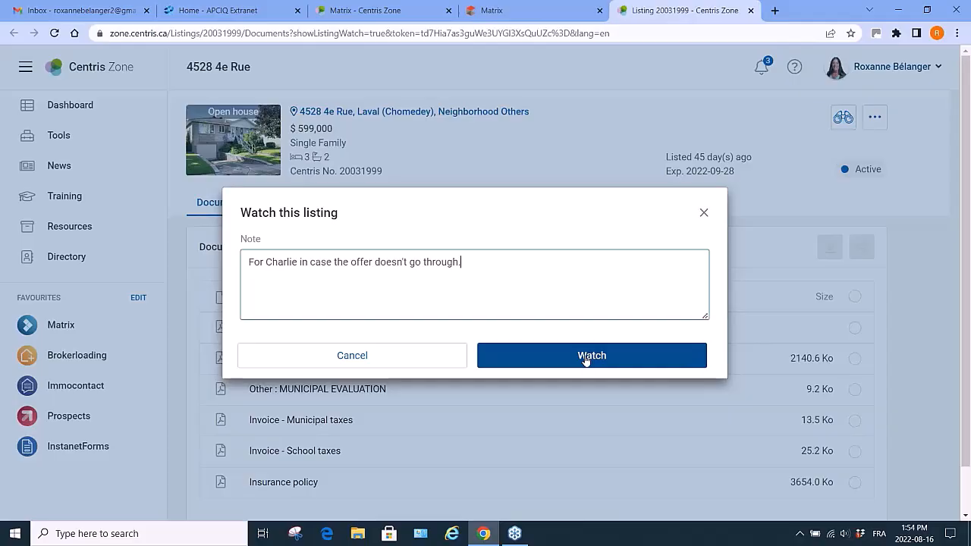
left_click(704, 213)
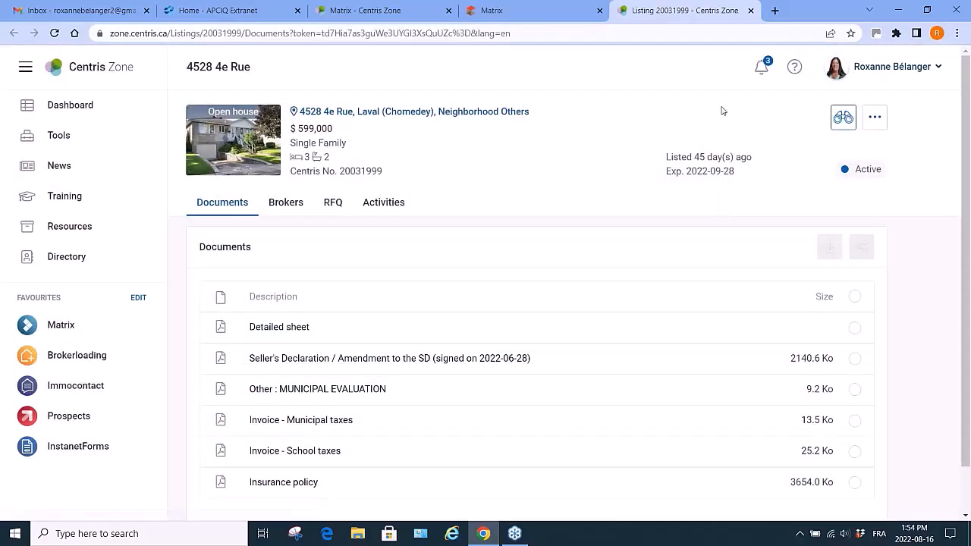
Open the notifications and view the first watched-listing notification.
left_click(760, 67)
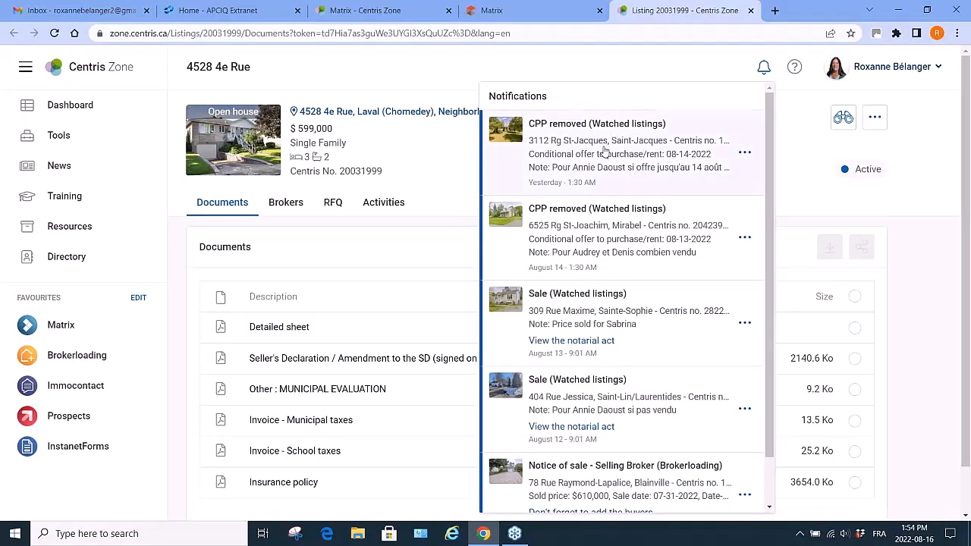
left_click(605, 152)
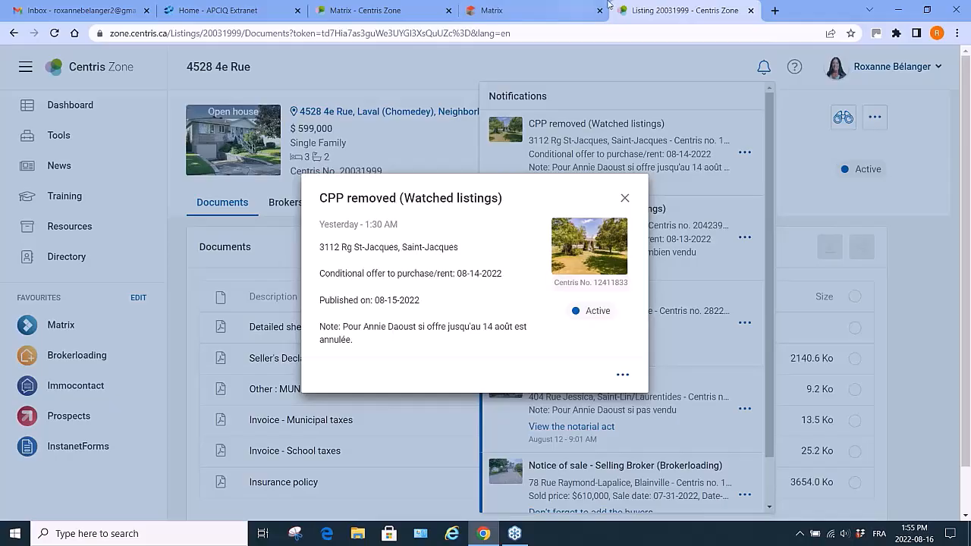
Close the notification details and the notifications panel, then close the listing tab to return to the Matrix results.
left_click(624, 198)
left_click(765, 69)
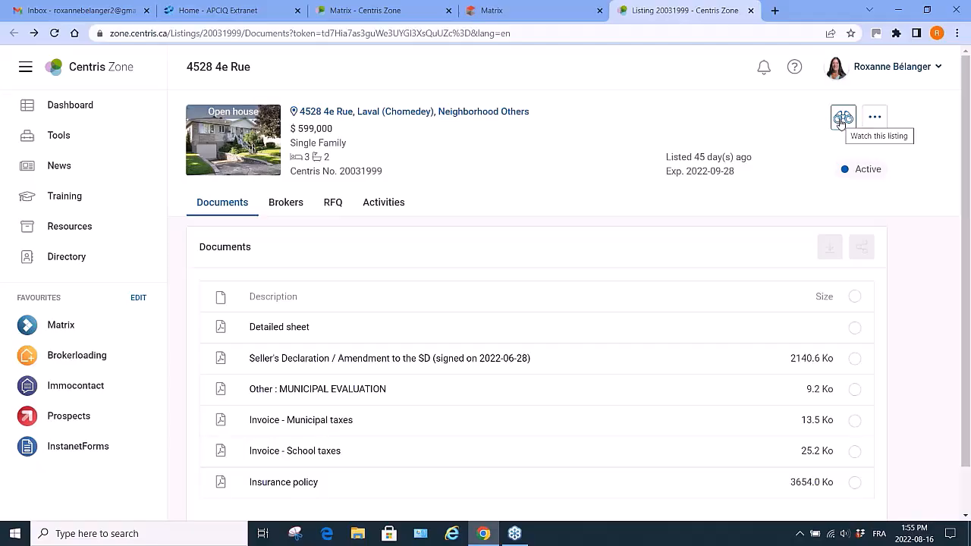
left_click(751, 11)
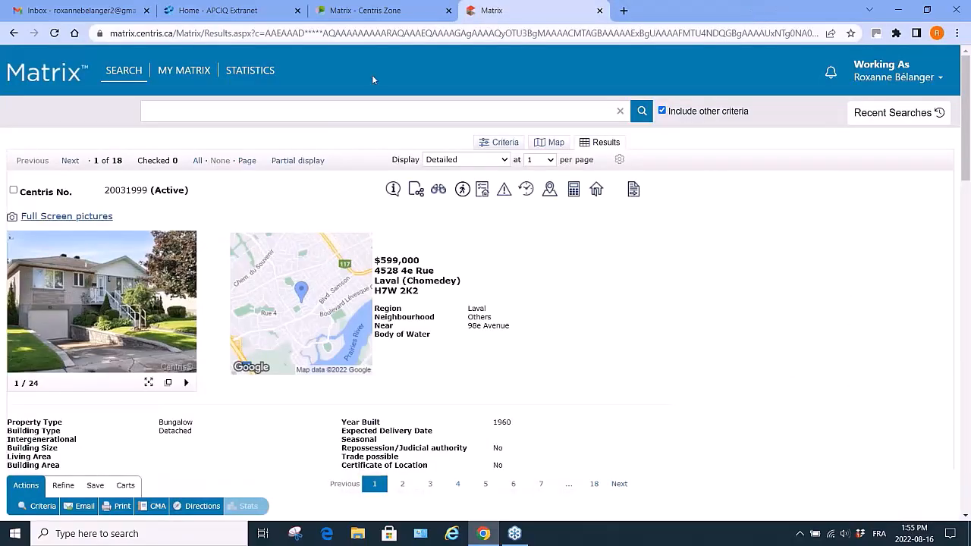
Set the listing's lifestyle preferences to Pedestrian friendly, Grocery stores, Elementary schools and High schools.
left_click(463, 189)
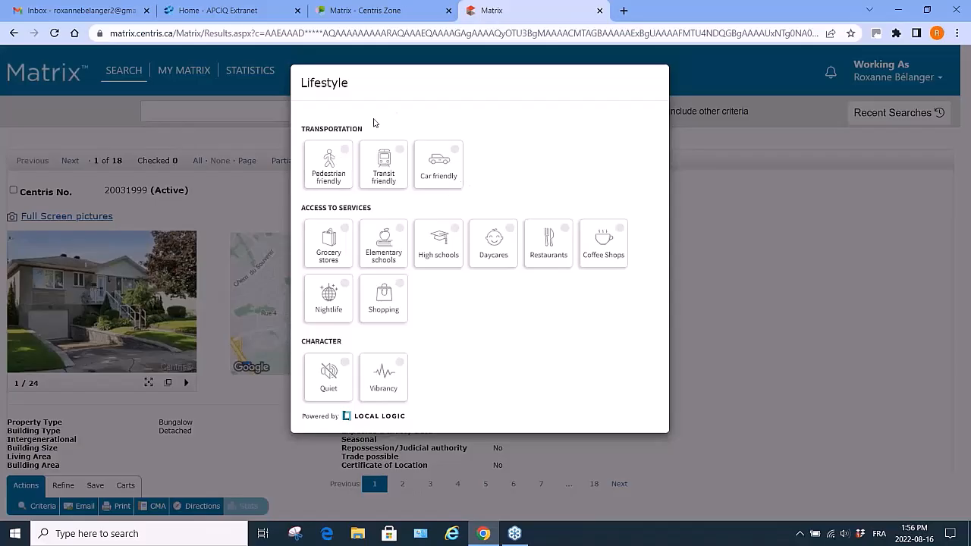
left_click(339, 245)
left_click(345, 162)
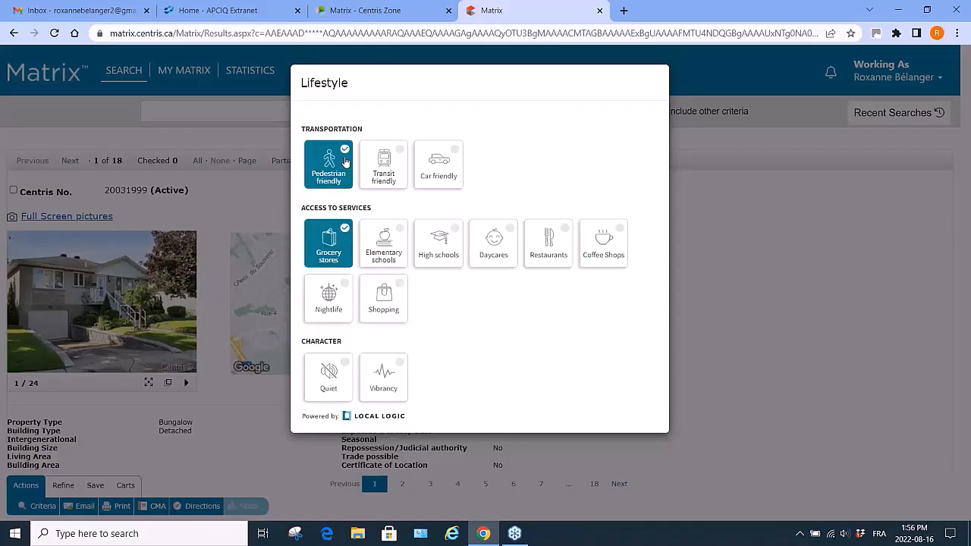
left_click(396, 249)
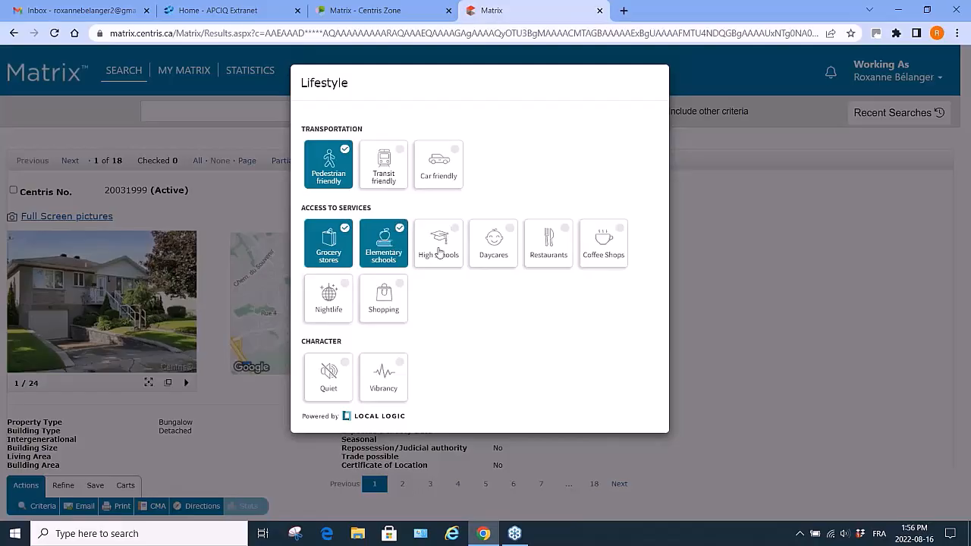
left_click(445, 254)
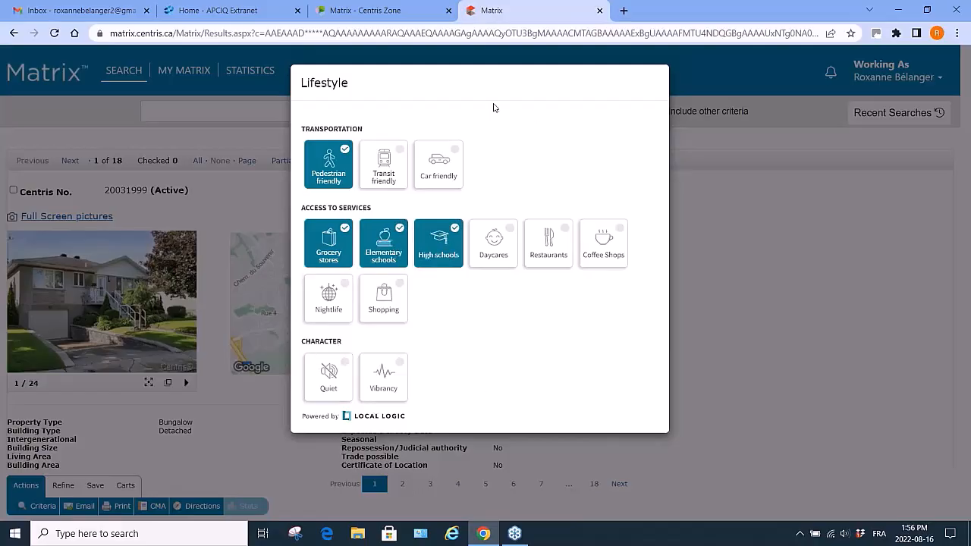
left_click(741, 254)
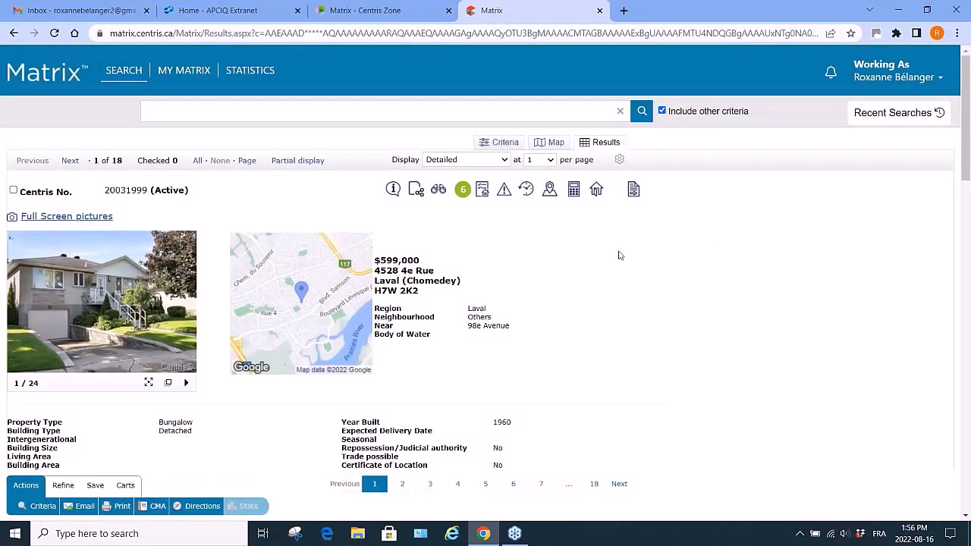
left_click(463, 190)
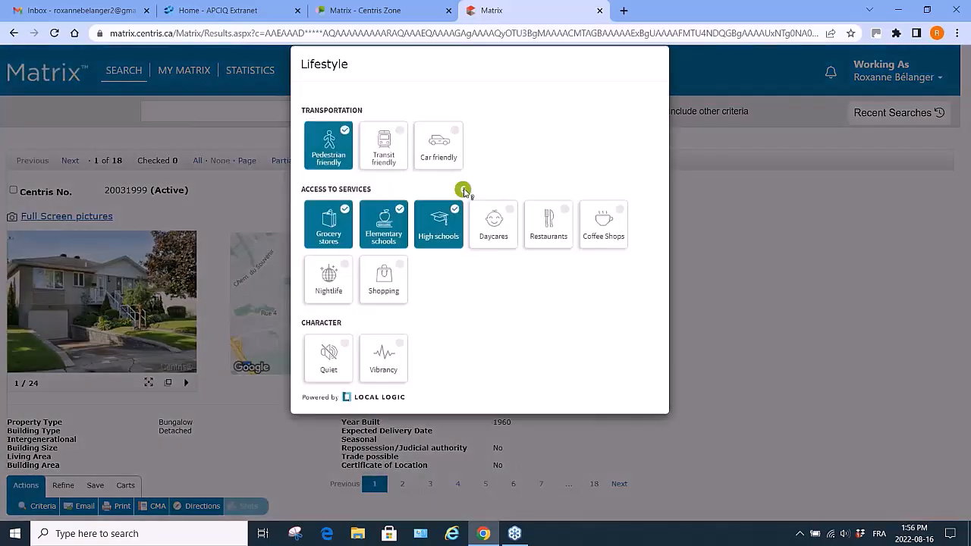
left_click(735, 298)
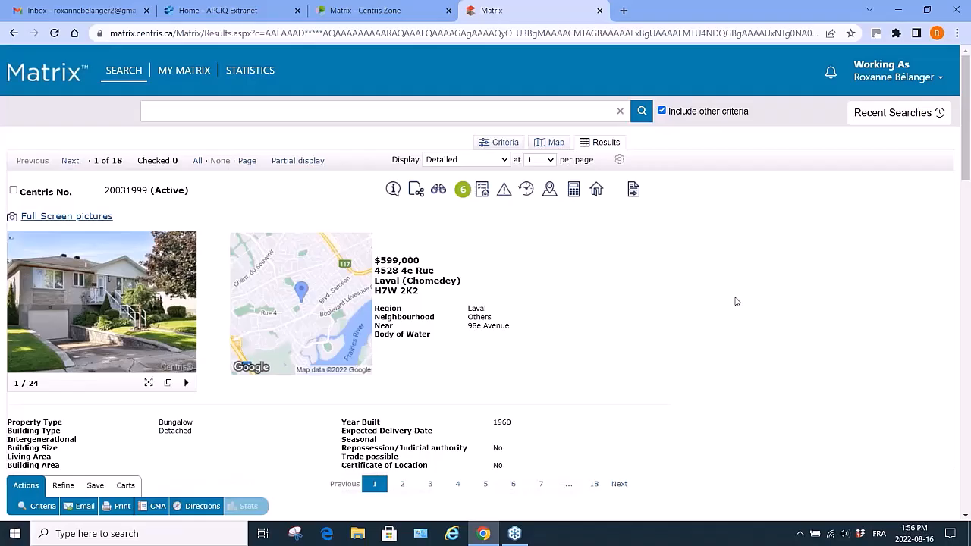
Review the listing's activity history, expanding its two most recent modifications, then close that tab.
left_click(483, 189)
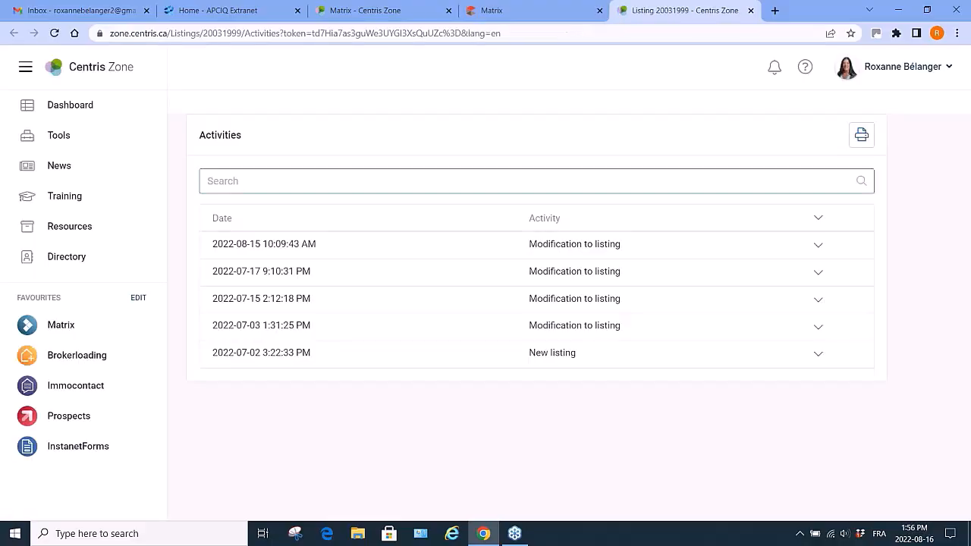
scroll(444, 451, "down", 1)
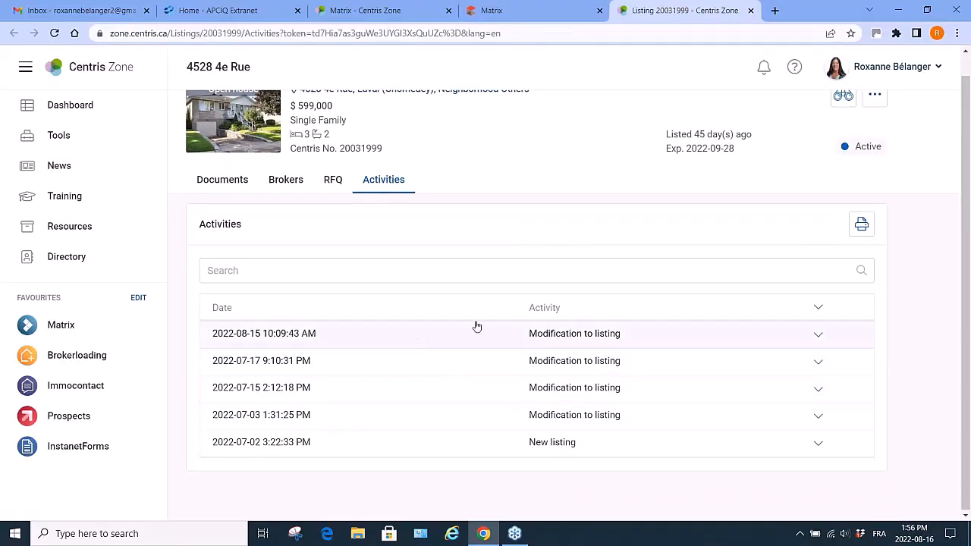
left_click(819, 337)
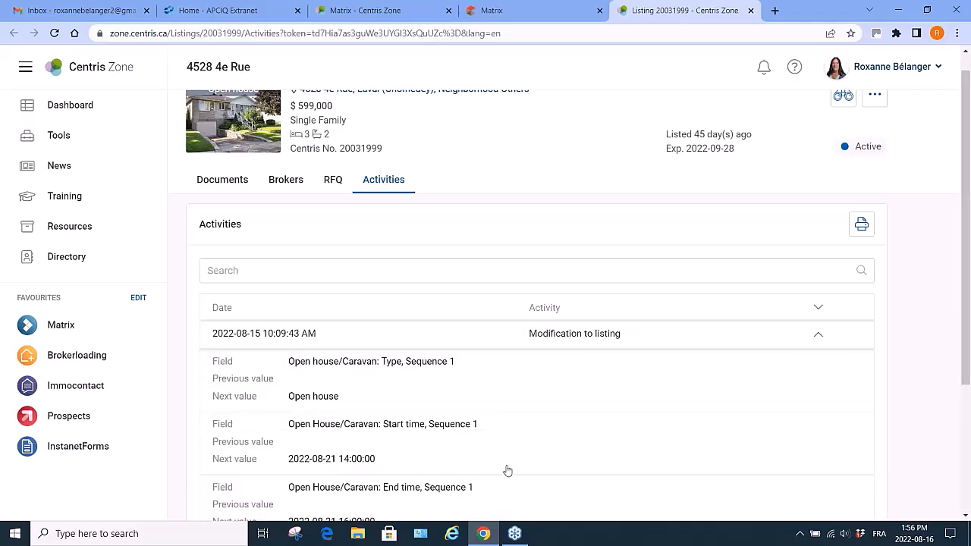
scroll(508, 471, "down", 2)
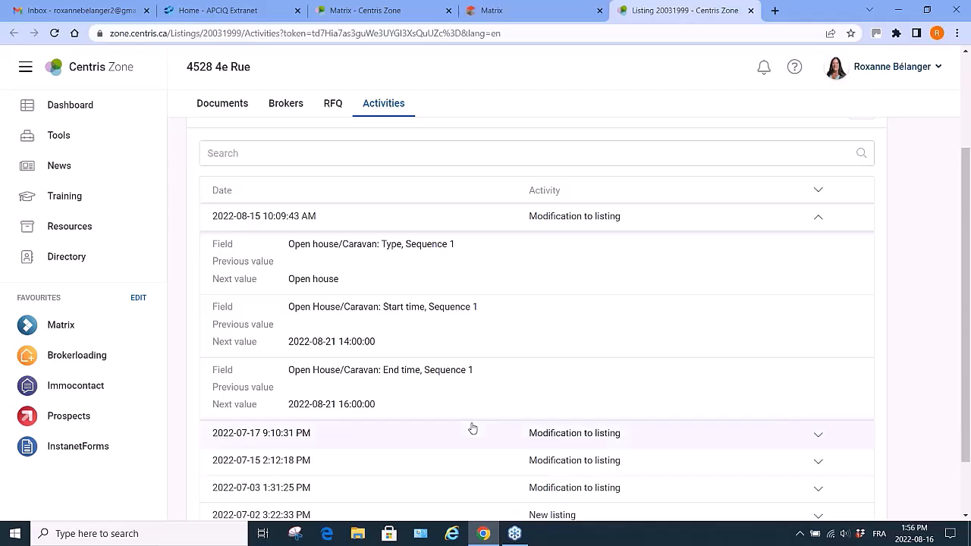
left_click(817, 440)
scroll(691, 408, "down", 3)
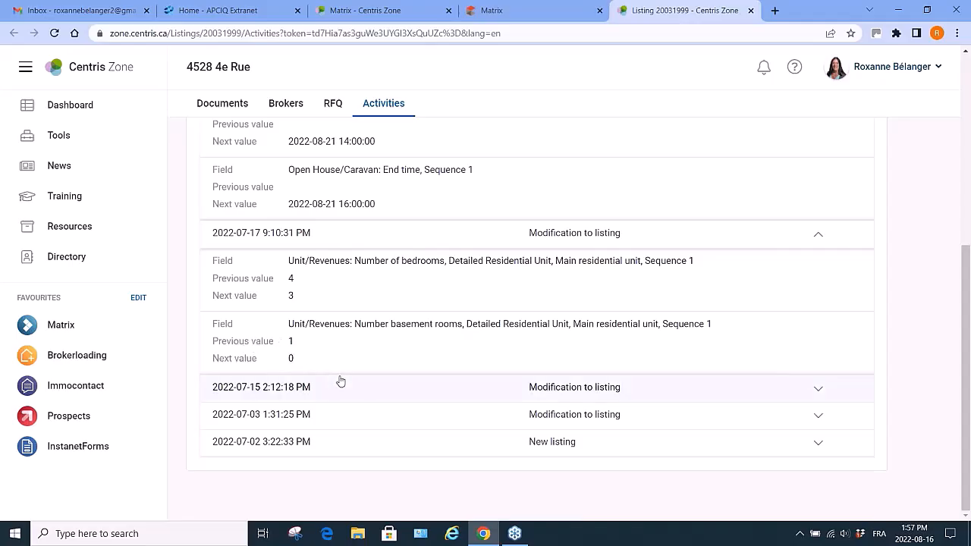
scroll(340, 380, "up", 5)
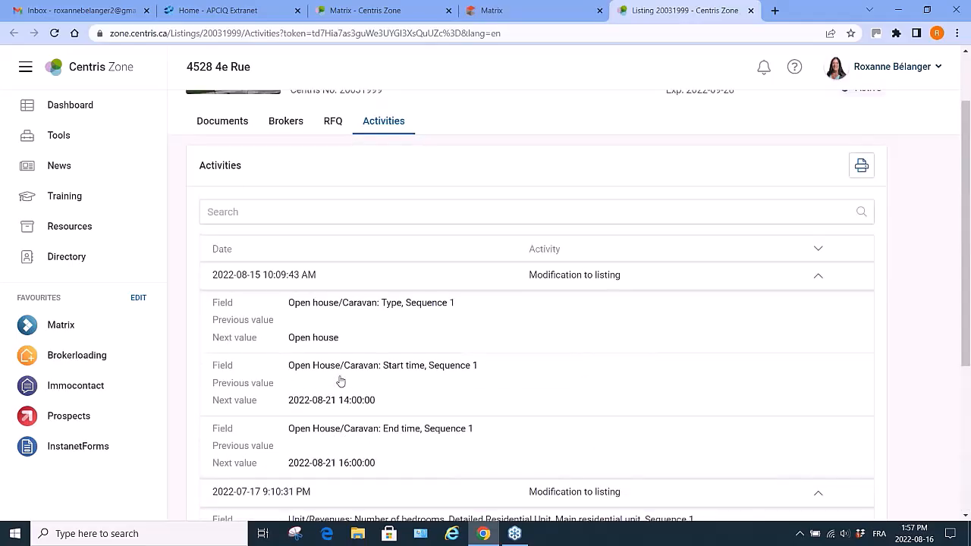
left_click(751, 10)
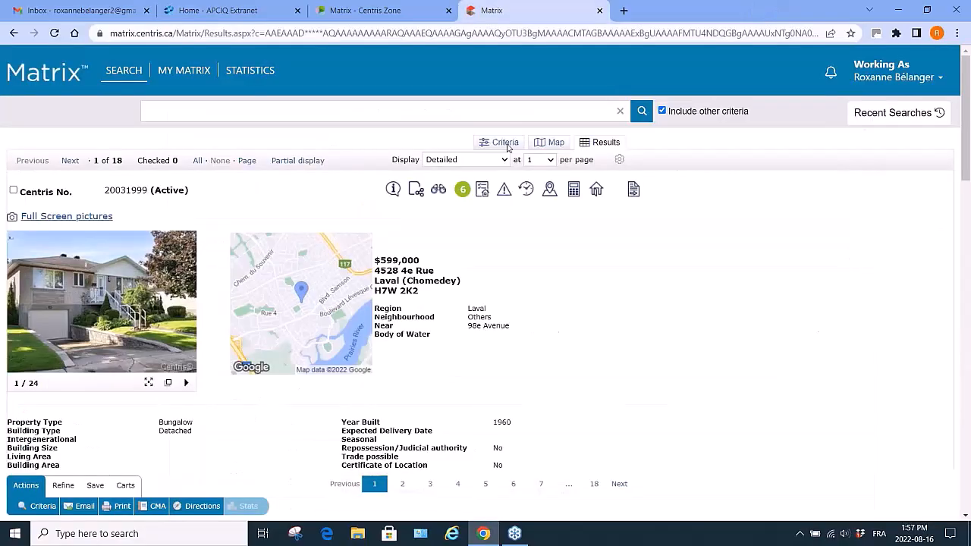
Open the irregularity report form for the listing, pick Room size as the irregularity type, then clear it.
left_click(505, 191)
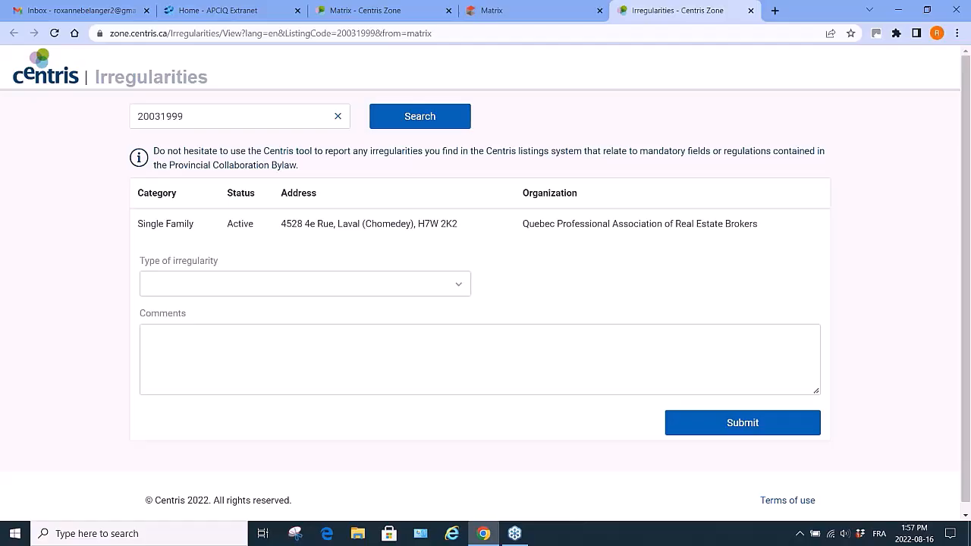
left_click(460, 290)
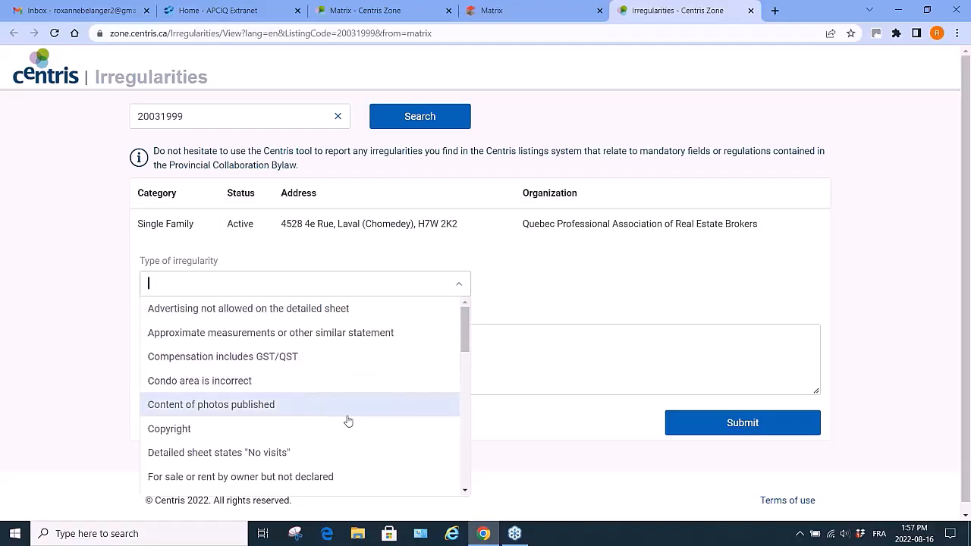
scroll(351, 426, "down", 1)
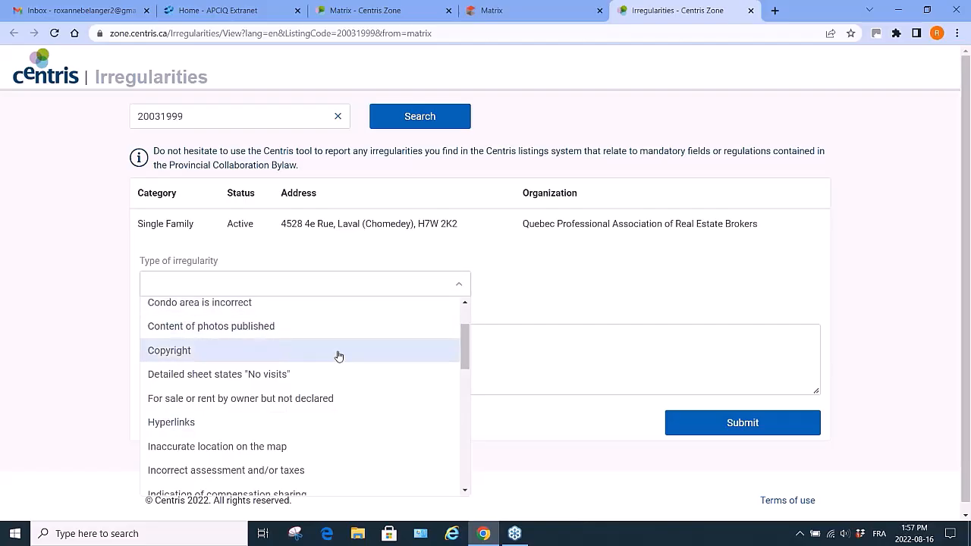
scroll(337, 460, "down", 2)
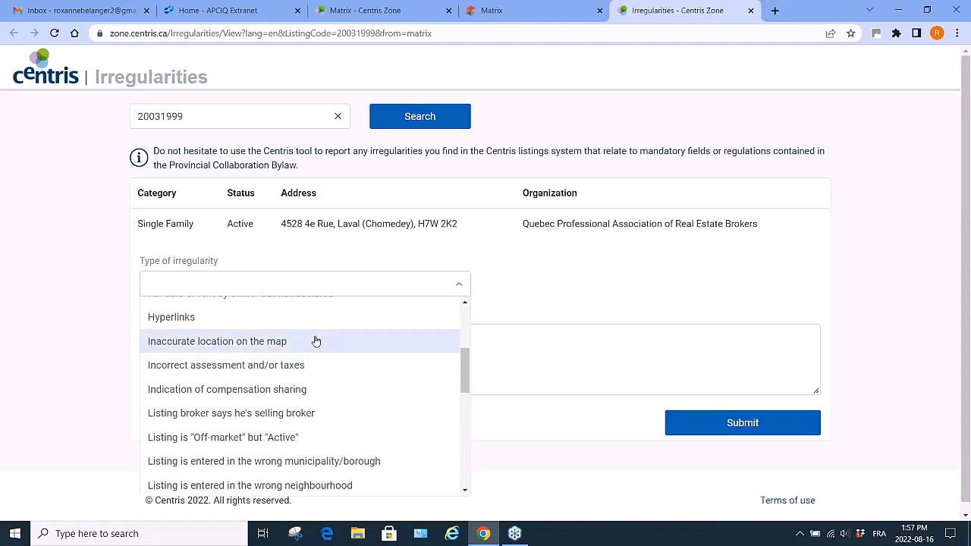
scroll(342, 442, "down", 3)
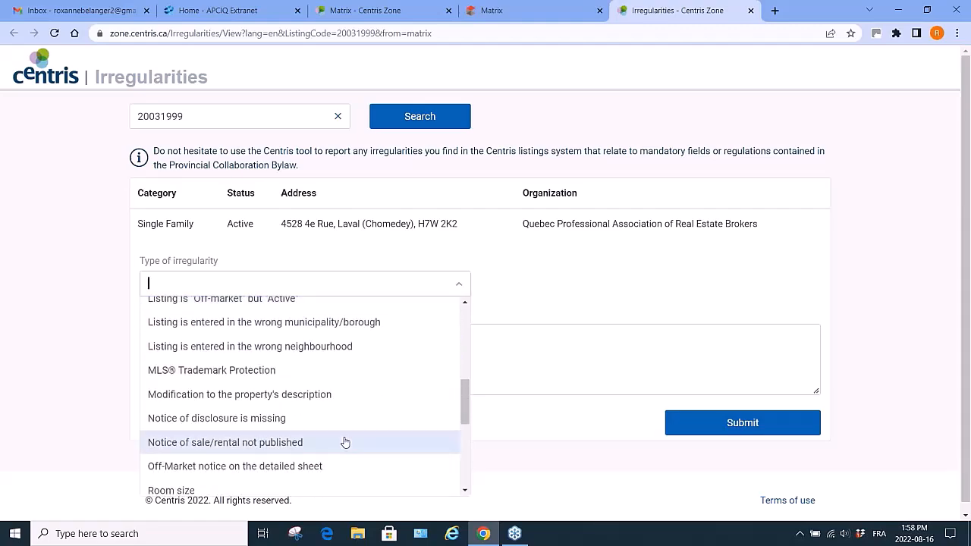
scroll(345, 443, "down", 2)
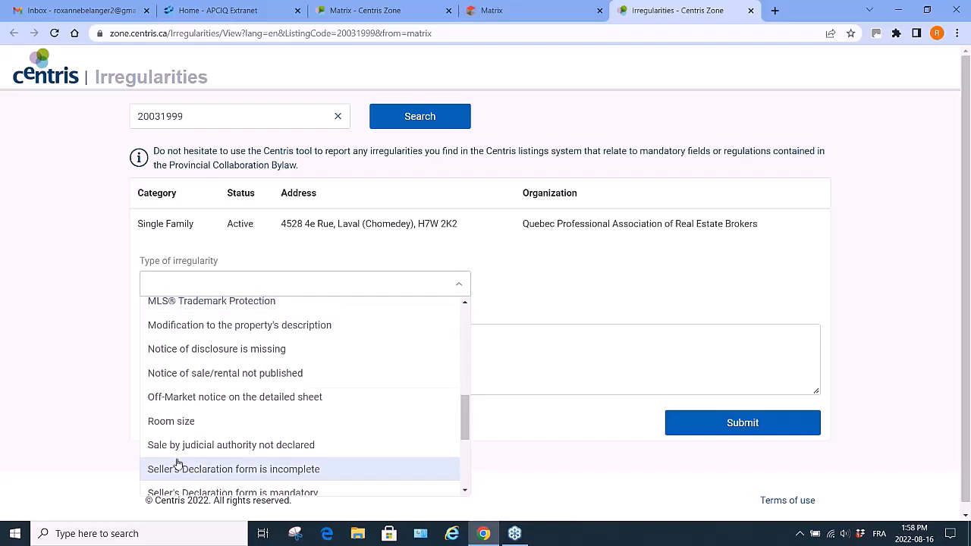
left_click(210, 424)
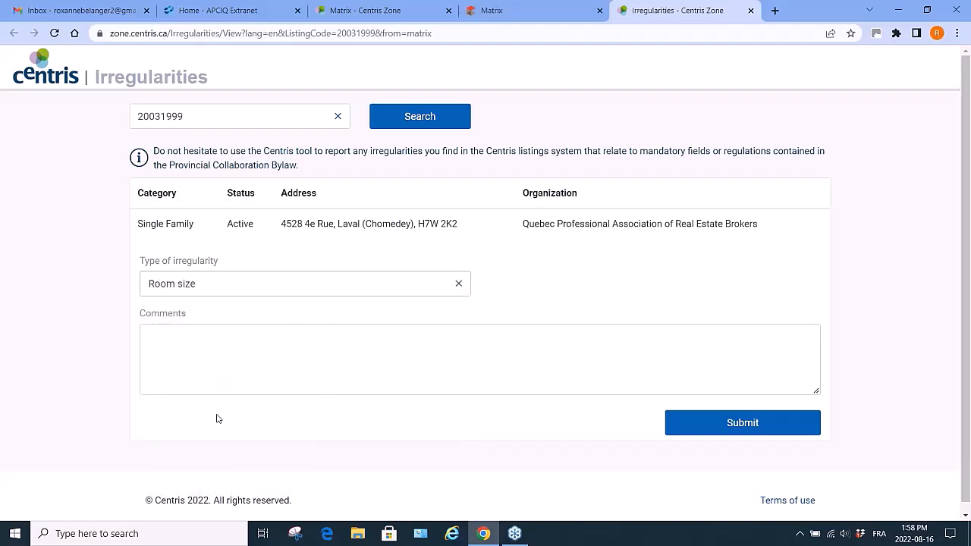
left_click(234, 340)
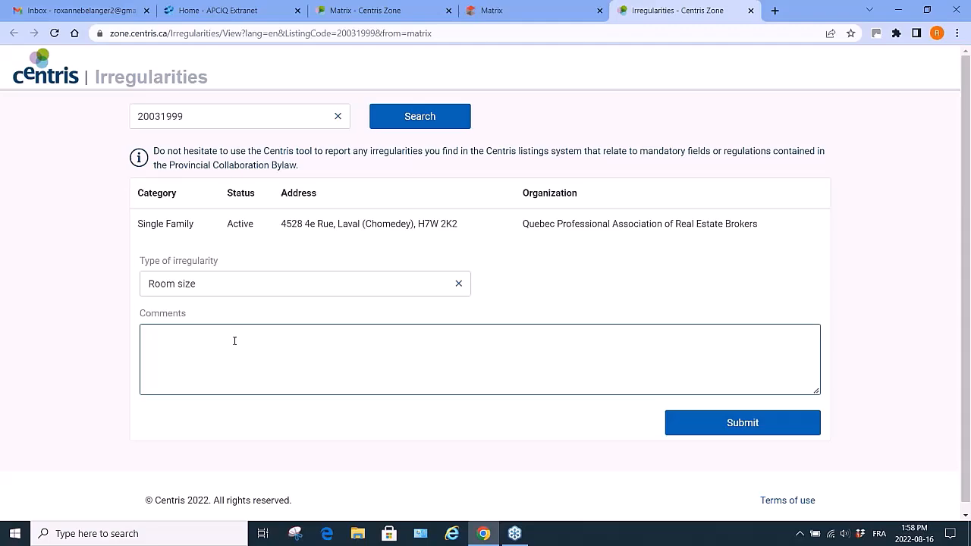
left_click(458, 285)
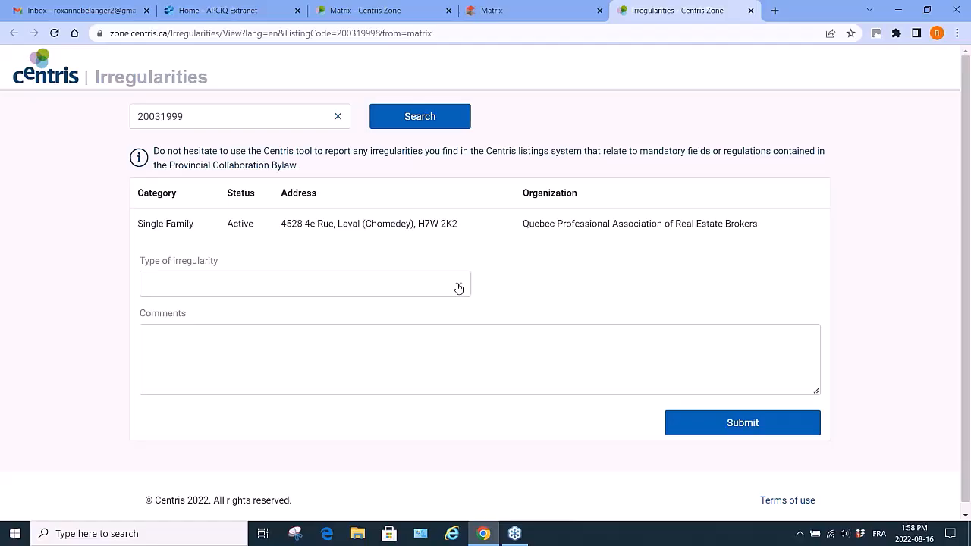
Close the Irregularities tab, leaving the site without saving changes.
left_click(751, 11)
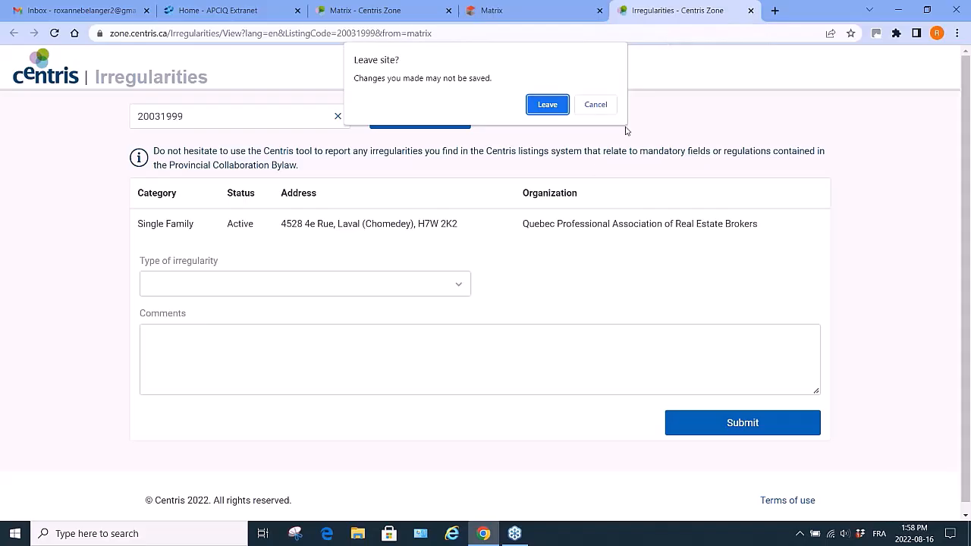
left_click(598, 105)
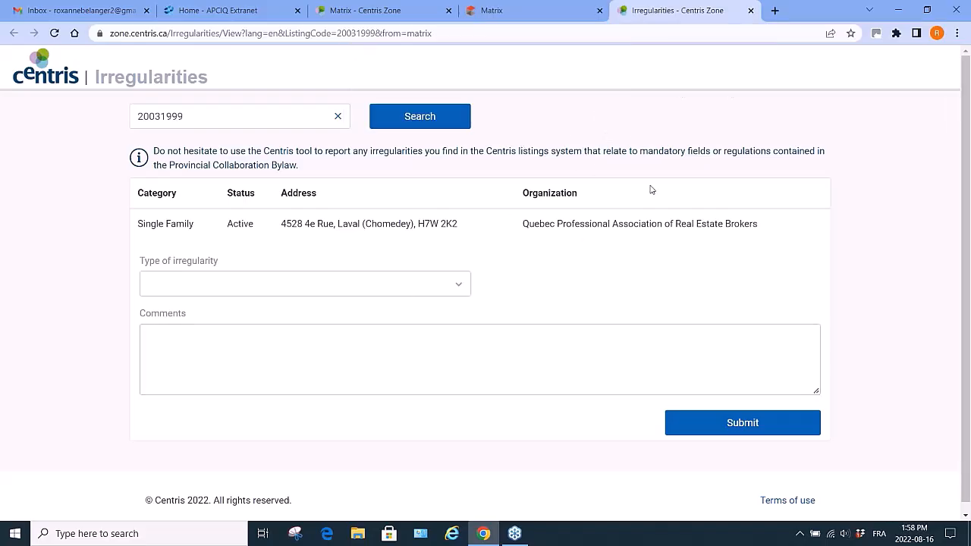
left_click(751, 10)
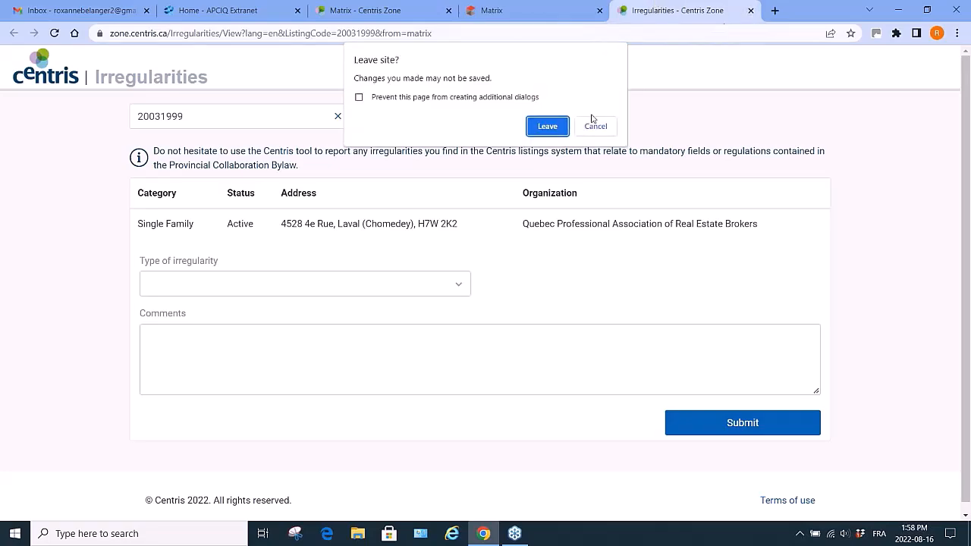
left_click(546, 126)
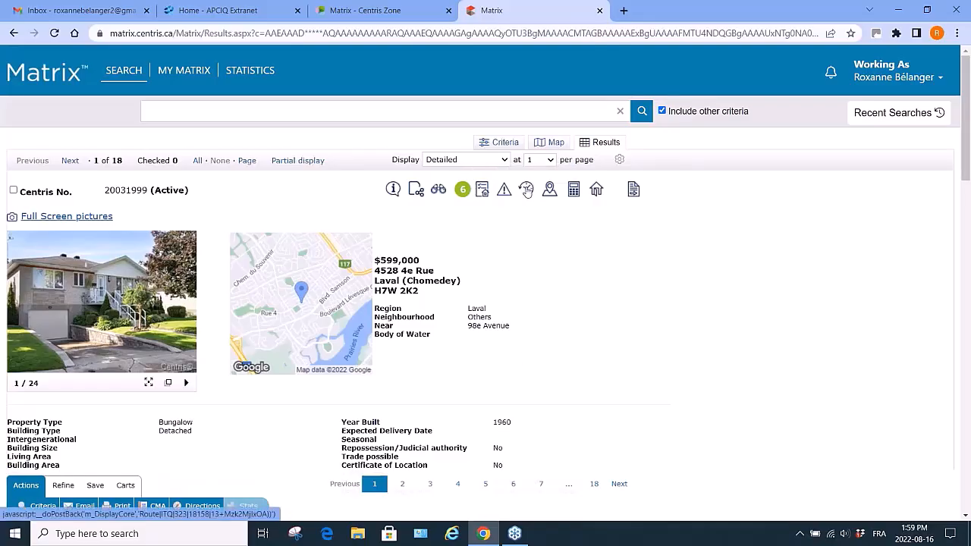
View the history of properties at the same address for the current listing, then go back to the results.
left_click(528, 190)
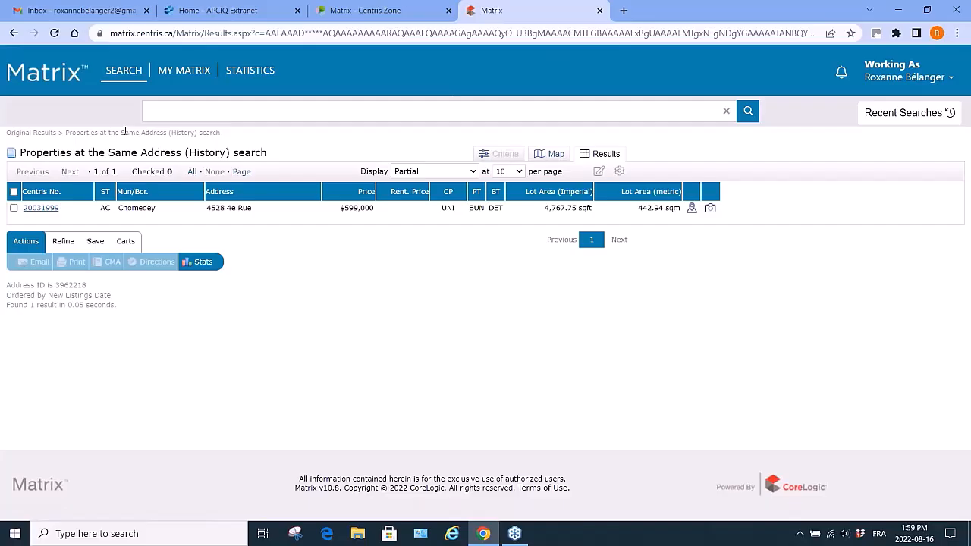
left_click(15, 33)
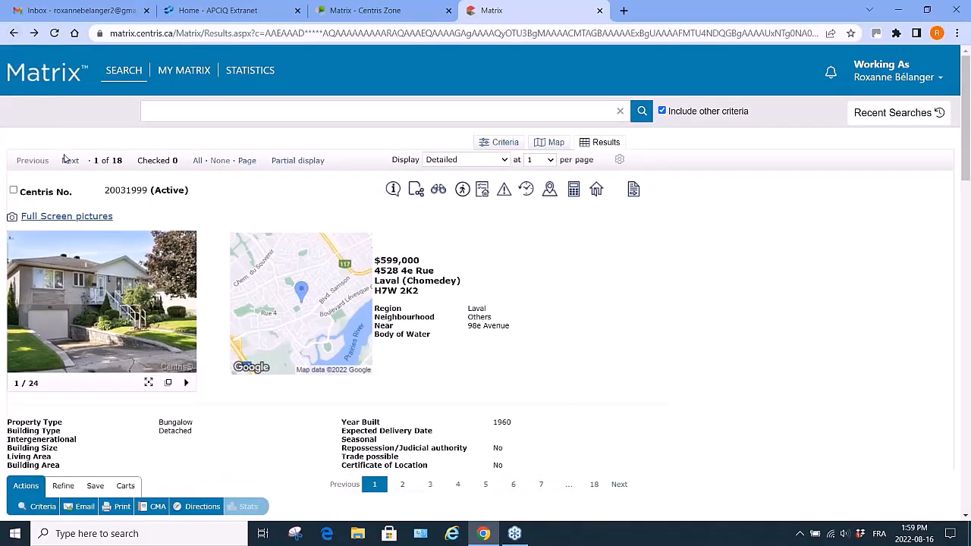
Move to the next listing, view its address history, and open the sold record 8328974 before going back.
left_click(70, 162)
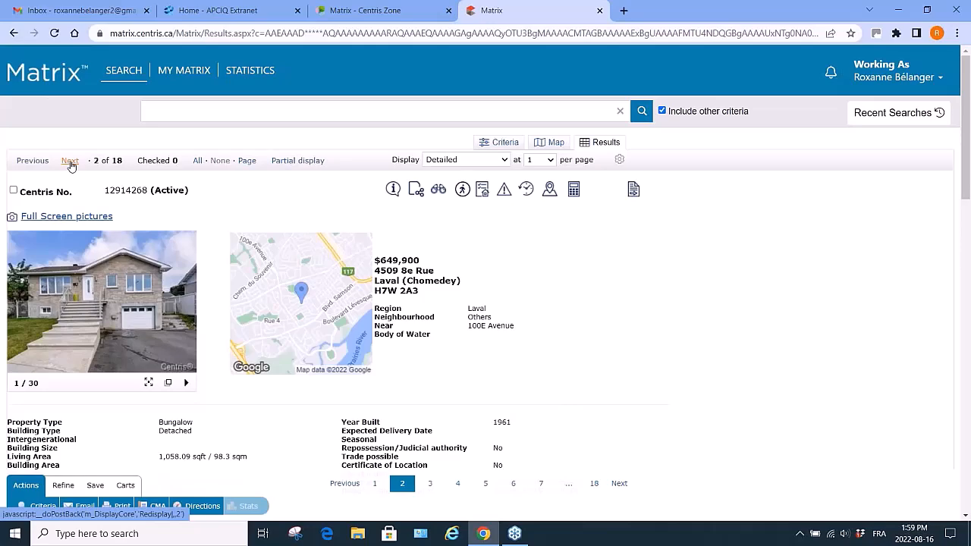
left_click(527, 190)
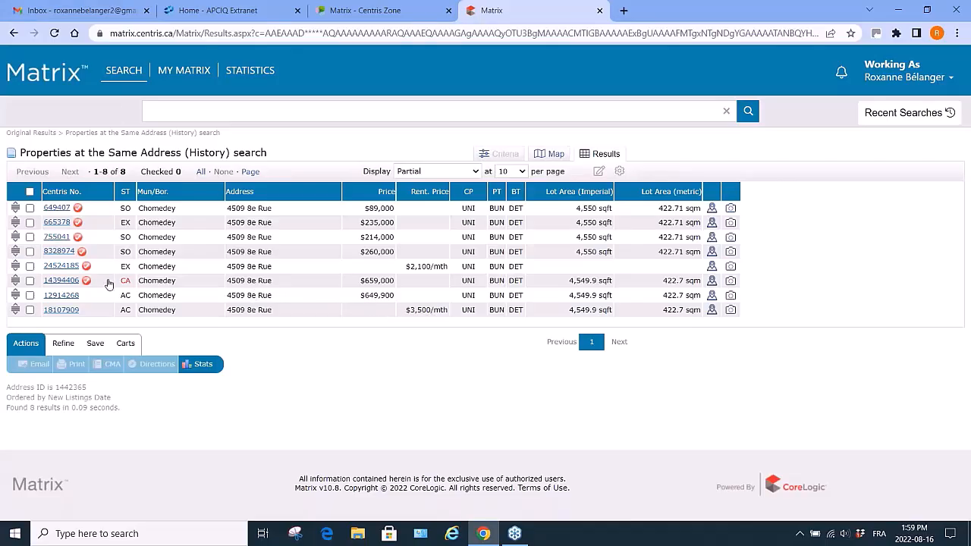
left_click(64, 254)
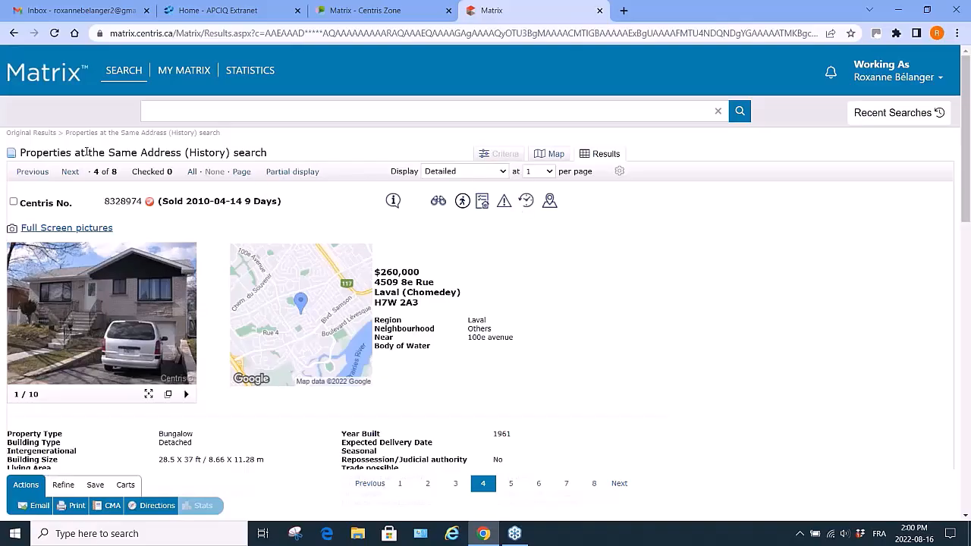
left_click(14, 35)
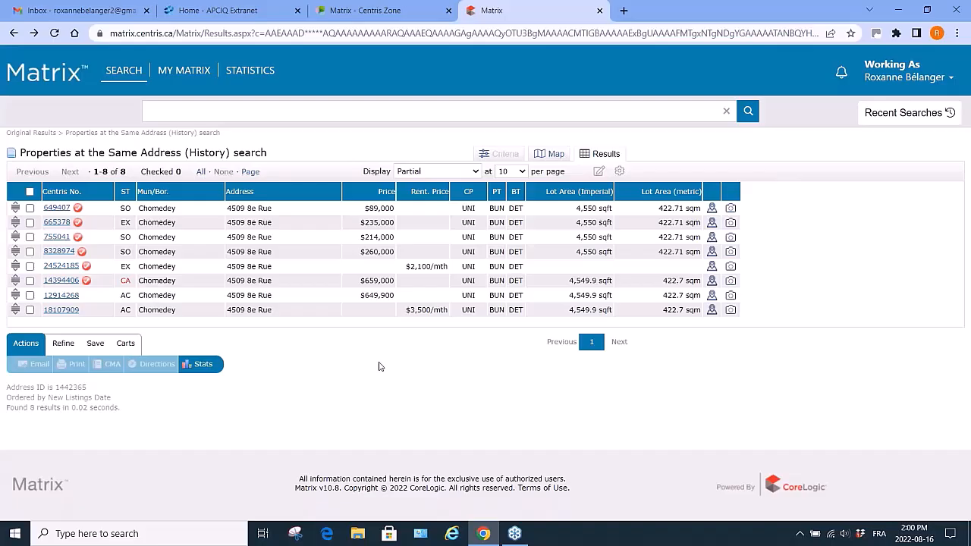
Return to the listing and open its Communities page, browsing the location scores.
left_click(13, 34)
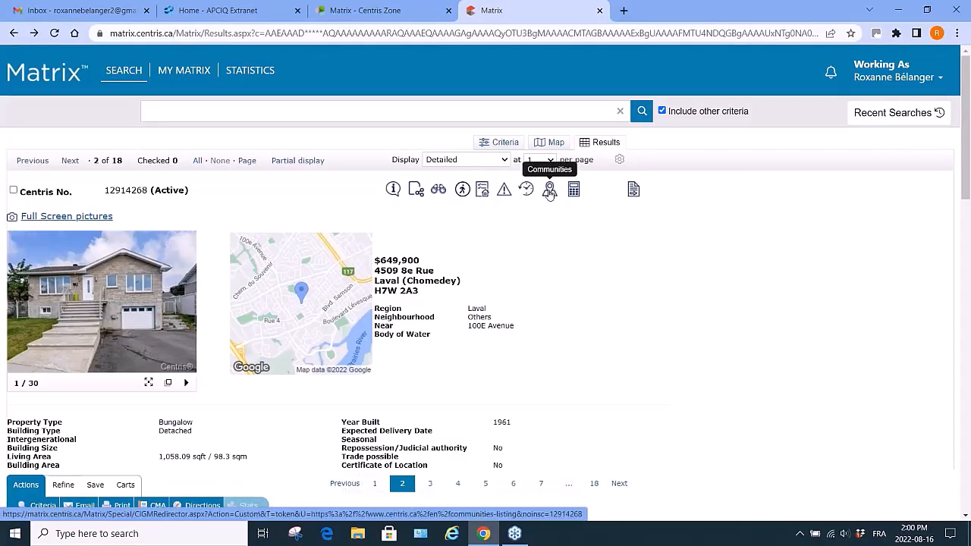
left_click(550, 190)
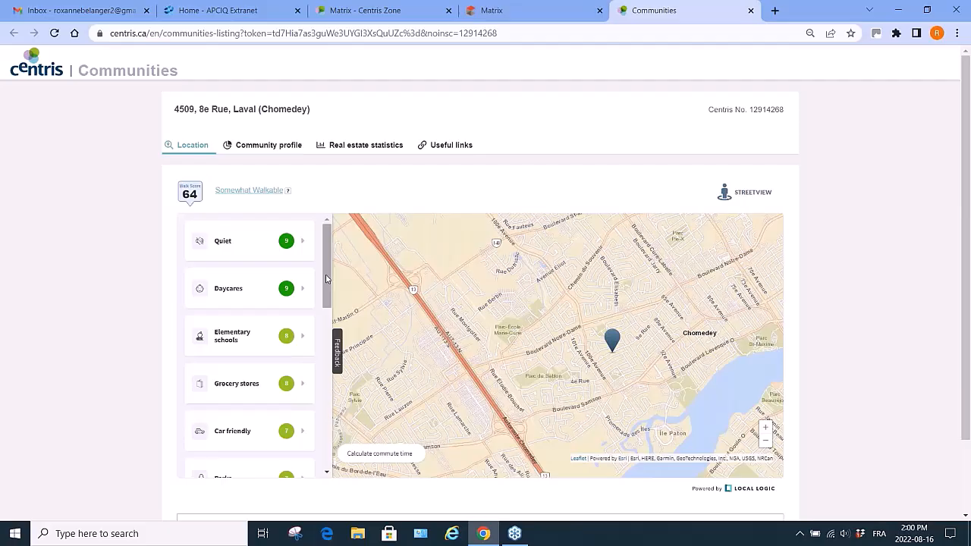
mouse_move(326, 280)
left_mouse_down()
mouse_move(329, 342)
mouse_move(327, 287)
left_mouse_up()
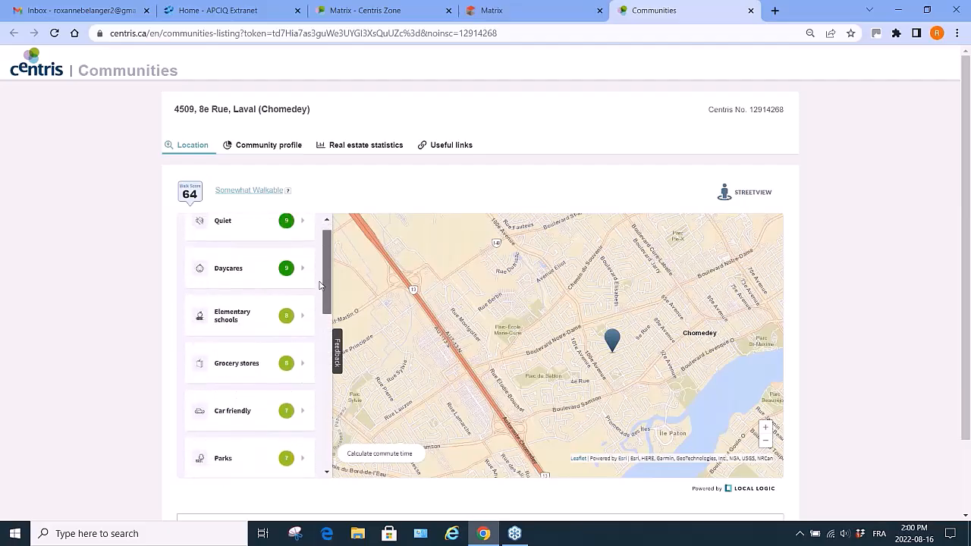
Review the Community profile demographics for the listing's neighbourhood, then close the Communities tab.
left_click(270, 146)
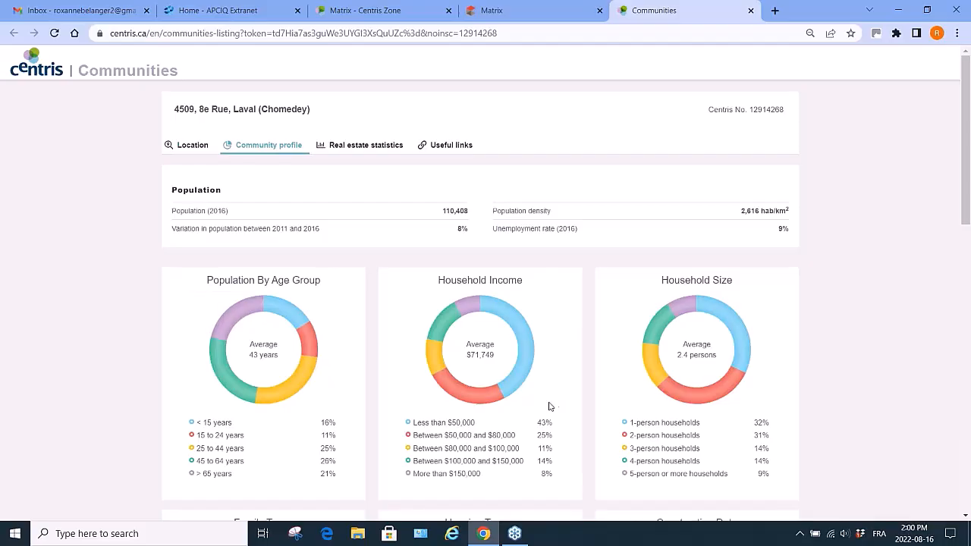
scroll(554, 406, "down", 10)
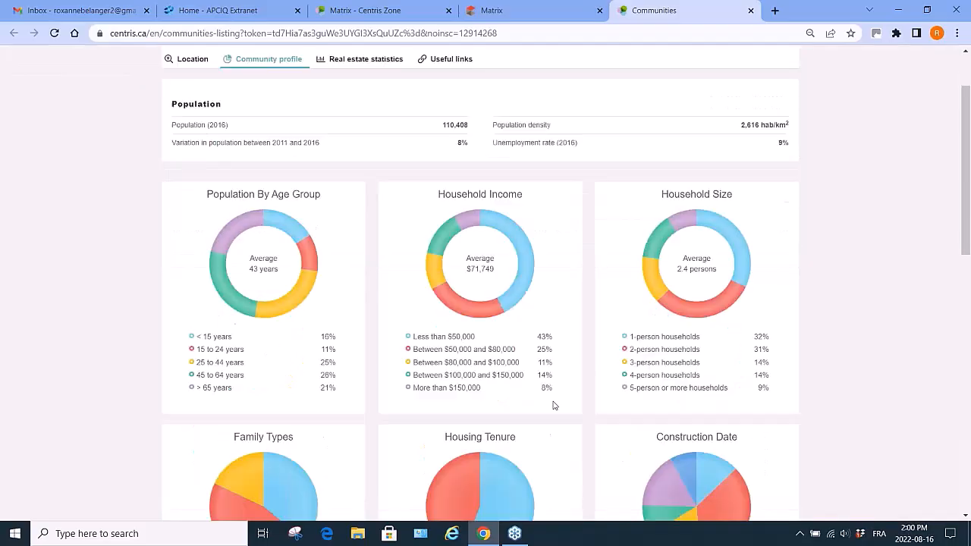
scroll(554, 406, "down", 2)
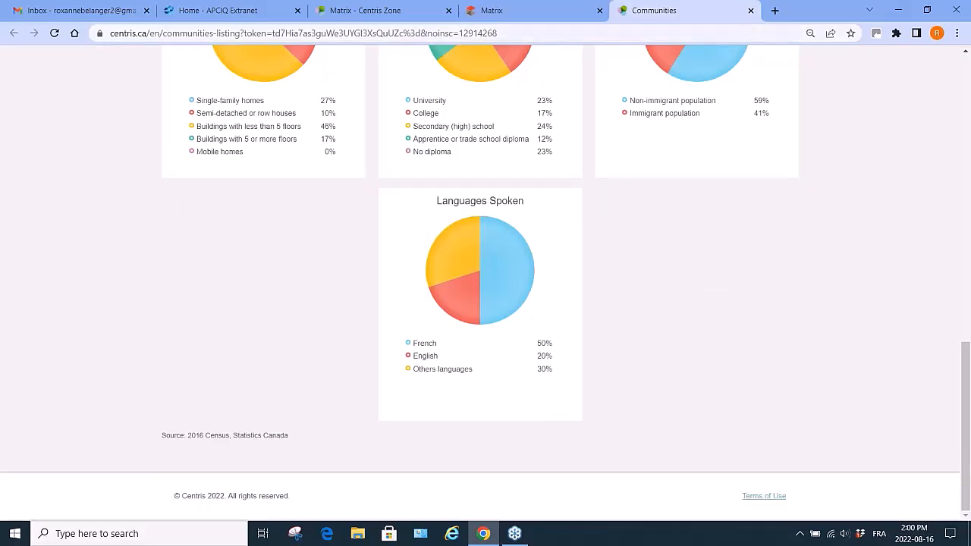
scroll(586, 188, "up", 3)
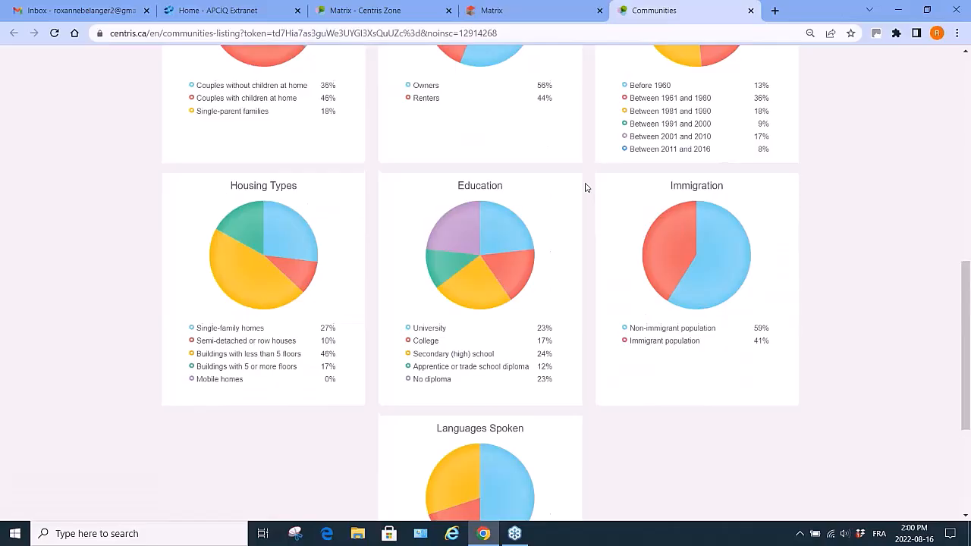
scroll(586, 188, "down", 2)
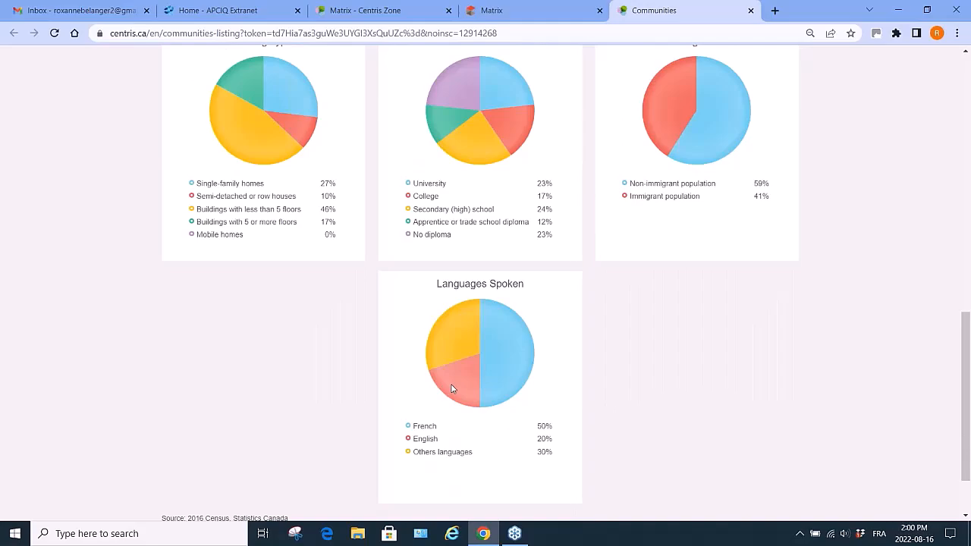
scroll(696, 222, "up", 3)
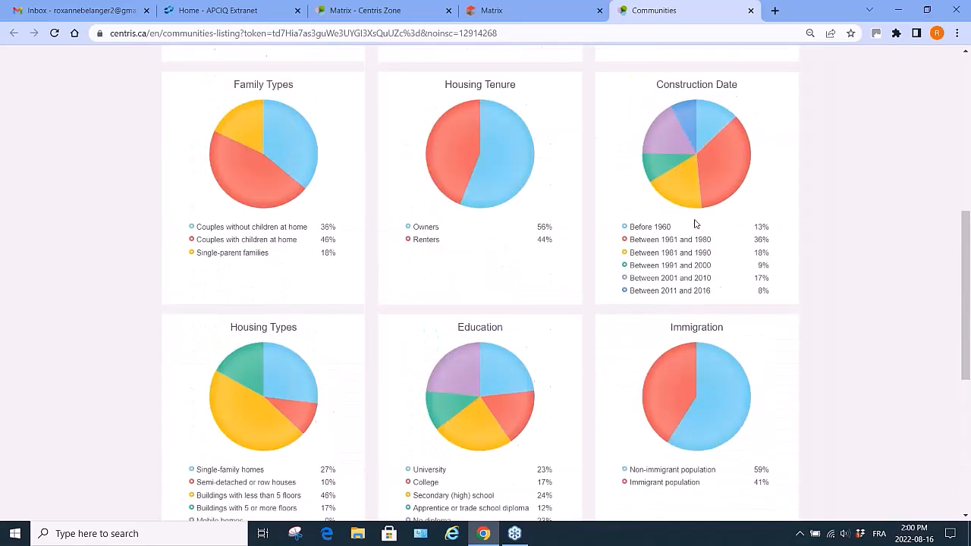
scroll(696, 224, "up", 4)
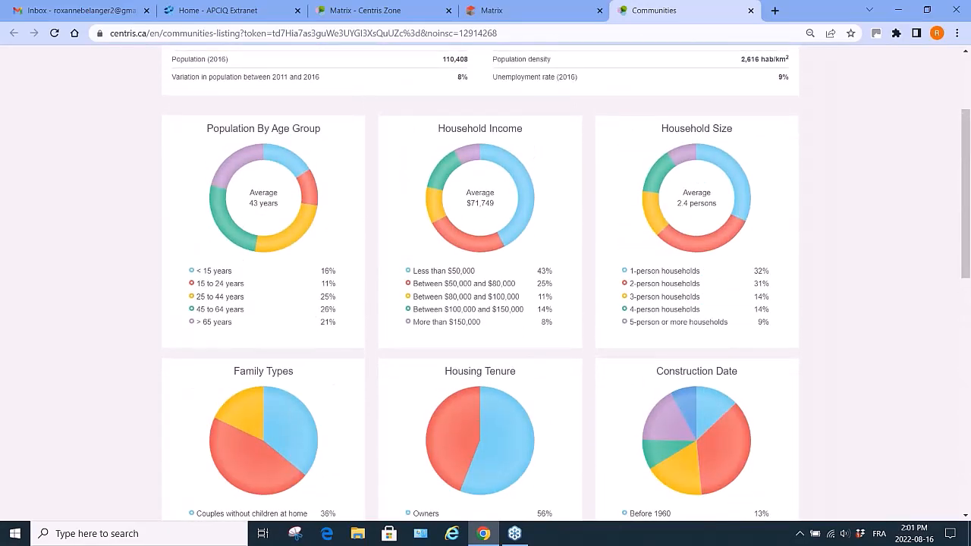
left_click(752, 10)
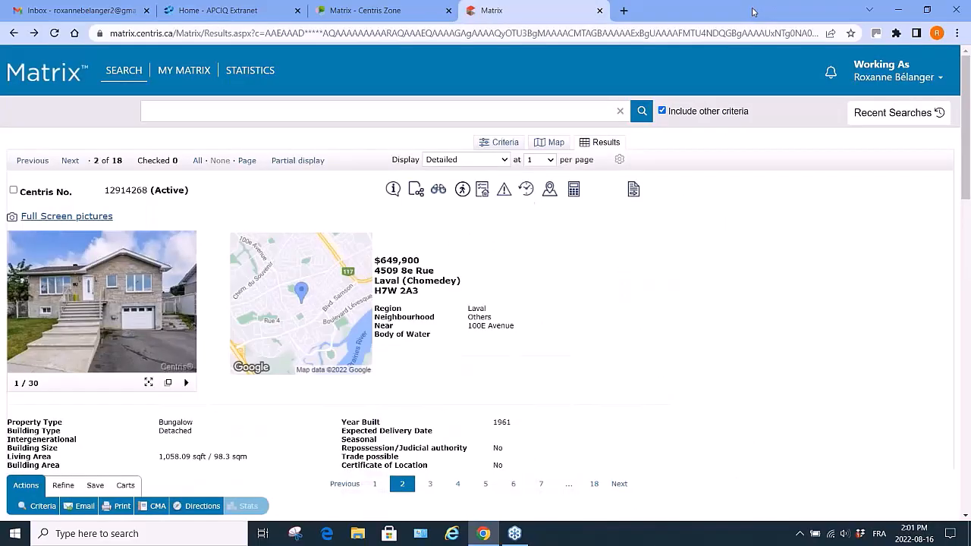
Reopen the Communities page and view its Real estate statistics and Useful links before closing the tab.
left_click(550, 190)
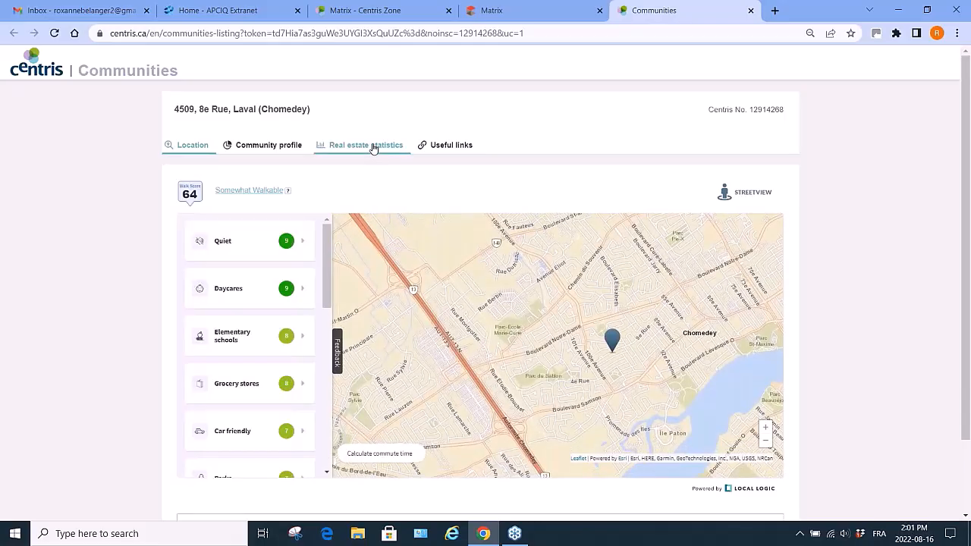
left_click(371, 148)
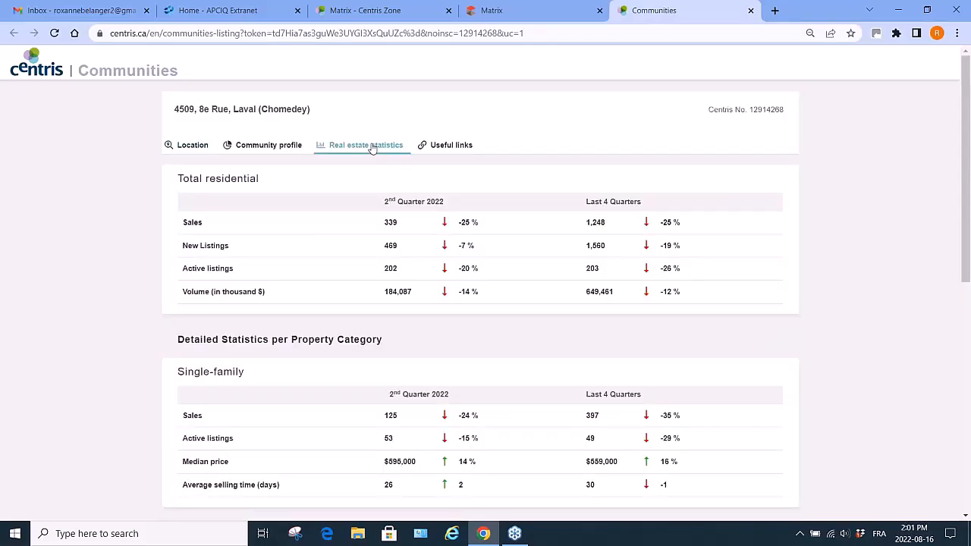
left_click(446, 145)
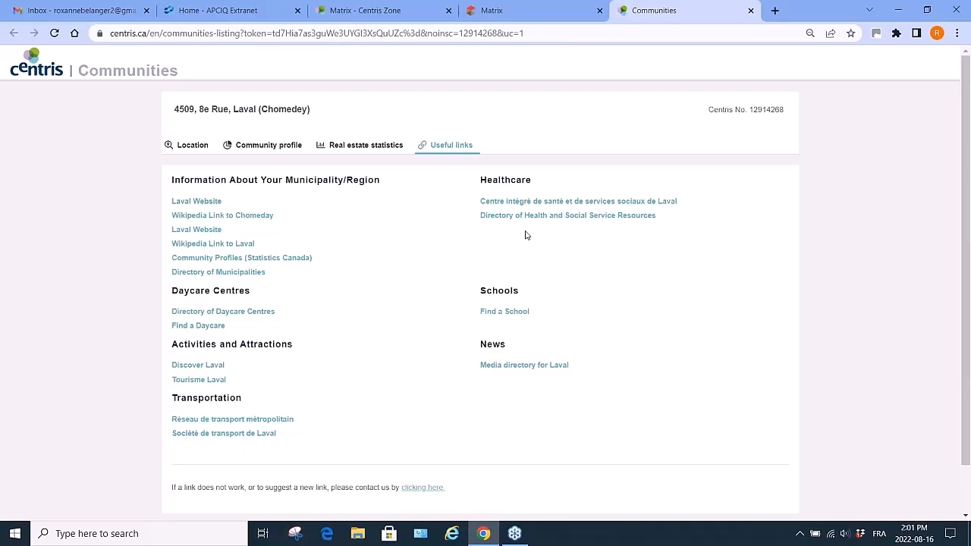
left_click(751, 10)
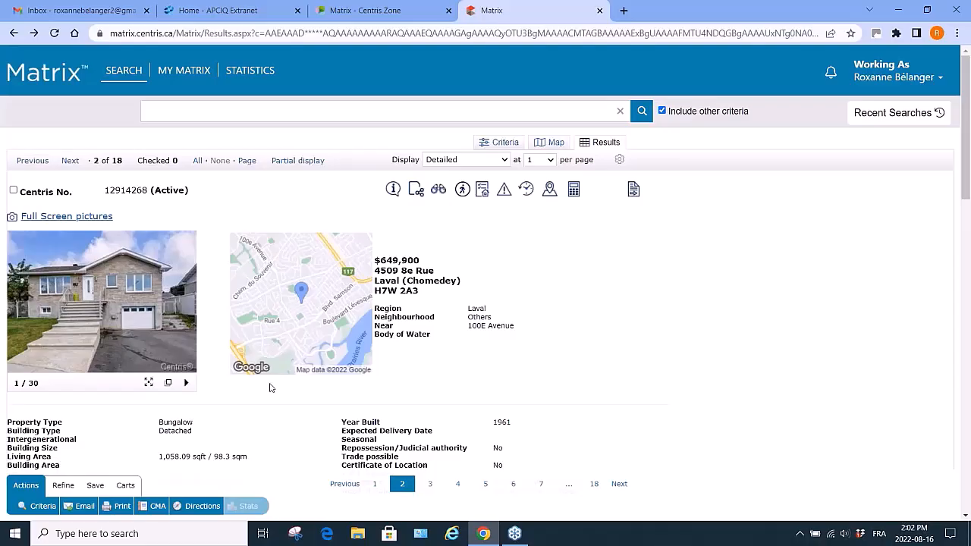
Start saving the current search as a new auto email.
scroll(271, 388, "down", 15)
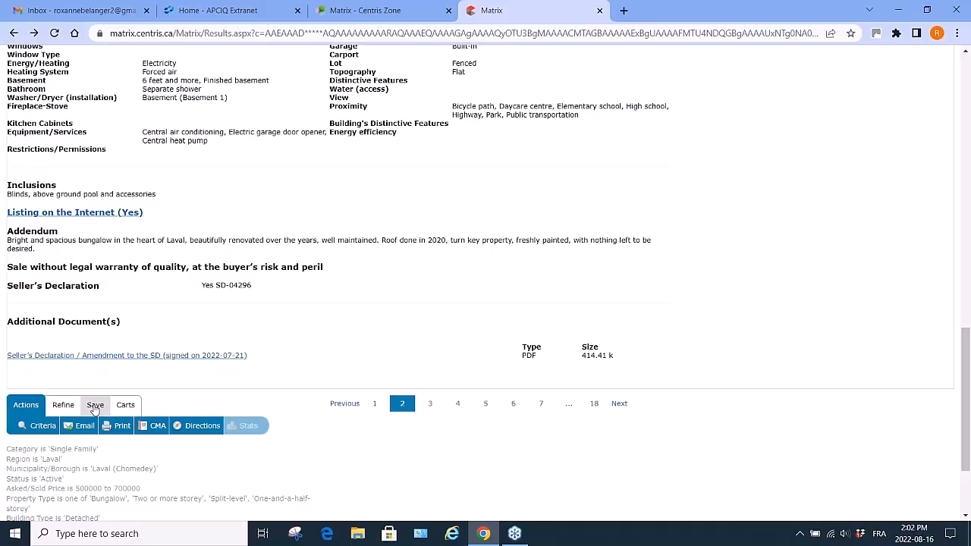
left_click(94, 406)
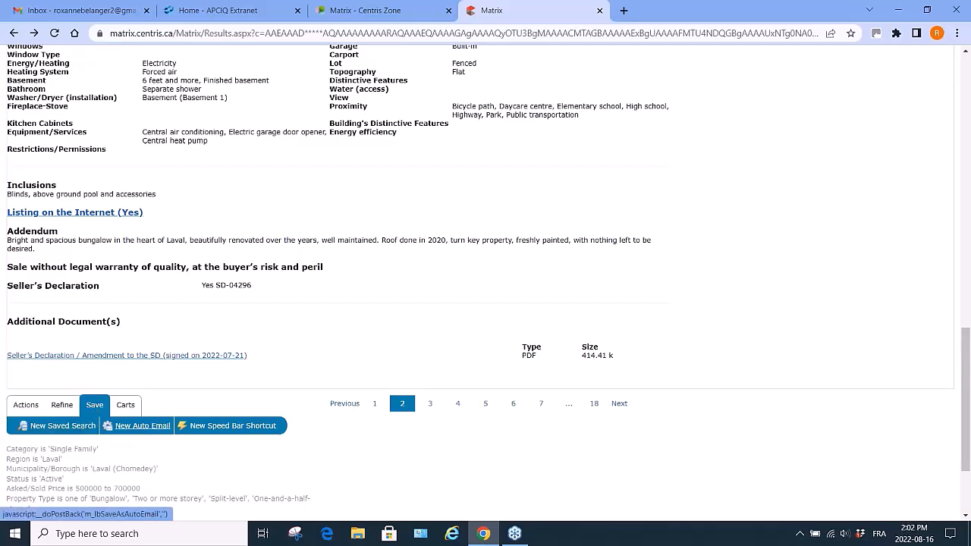
left_click(149, 428)
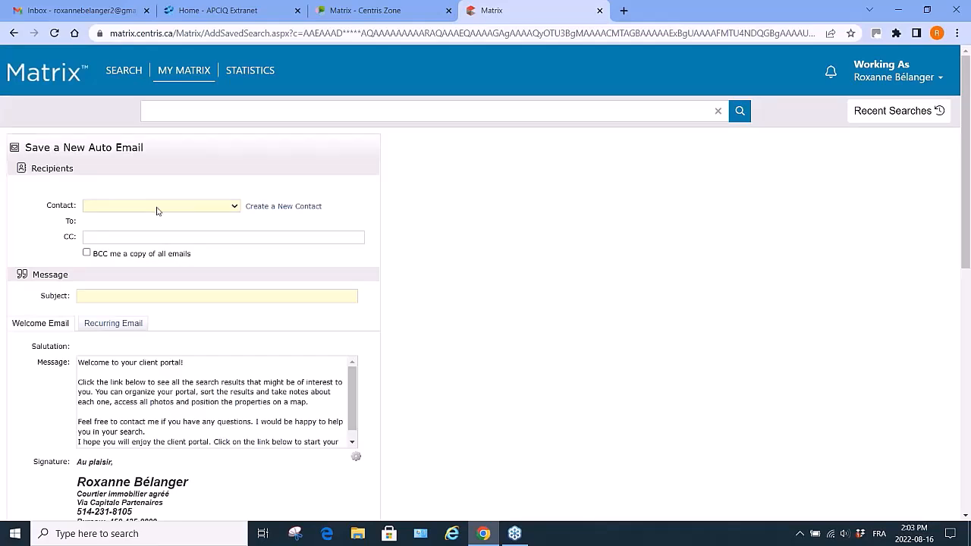
left_click(265, 207)
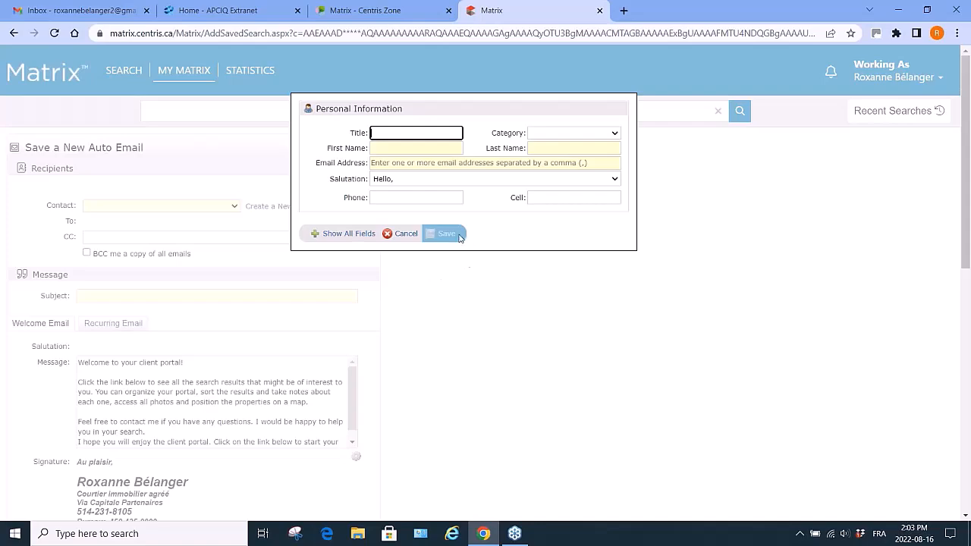
left_click(404, 149)
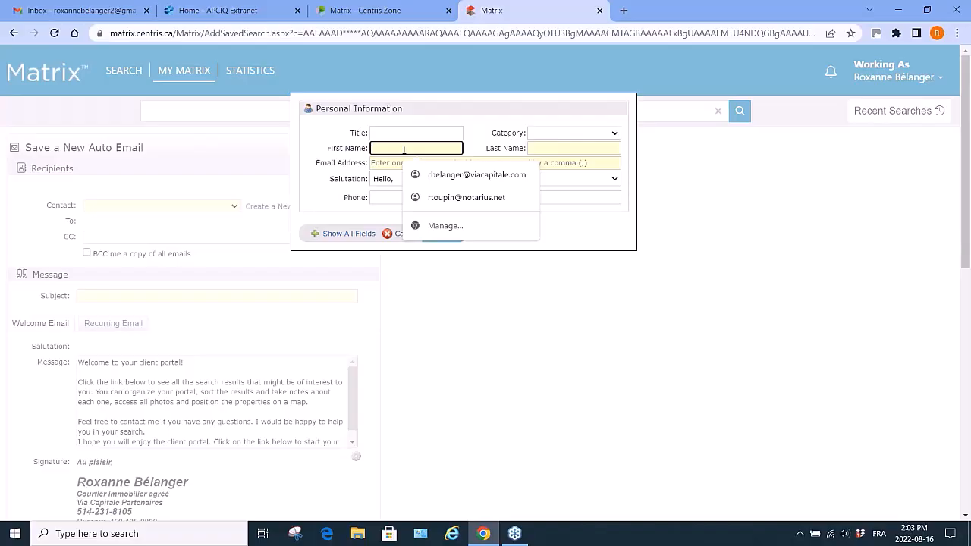
left_click(466, 288)
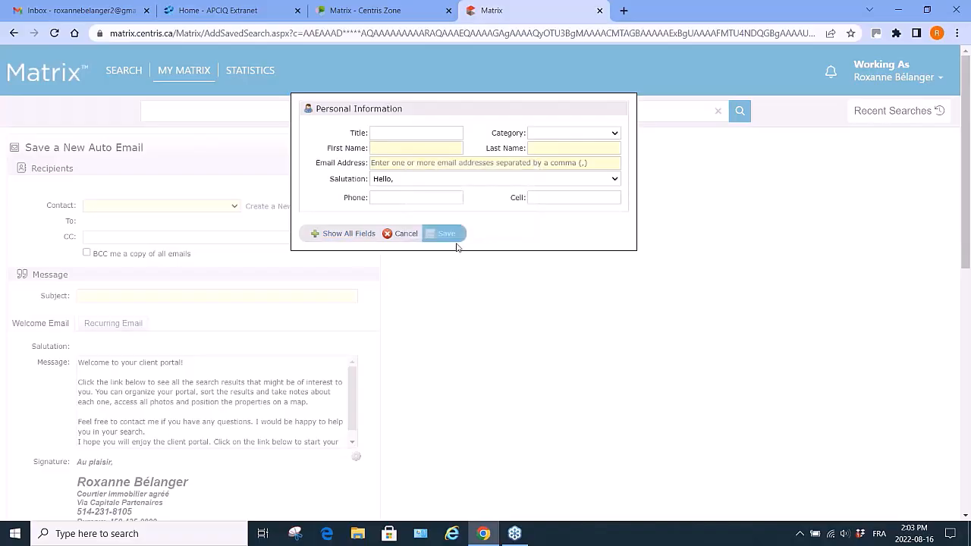
left_click(402, 234)
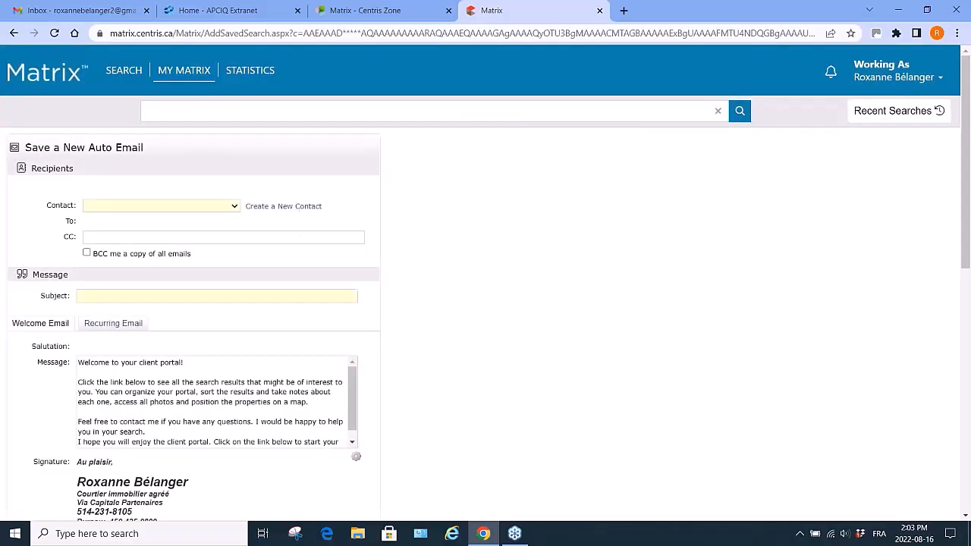
Select the agent's own contact as the auto email recipient from the full contact list.
left_click(236, 211)
left_click(236, 211)
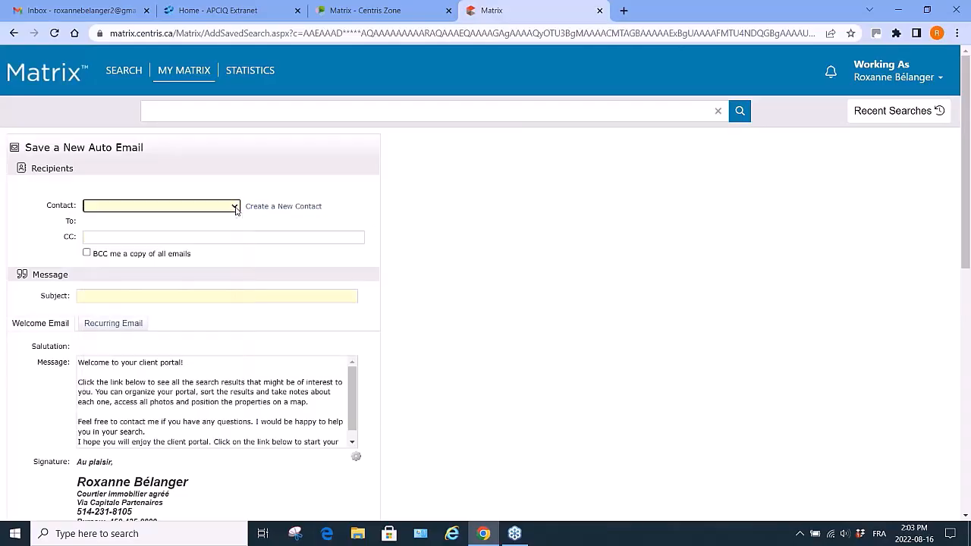
left_click(236, 211)
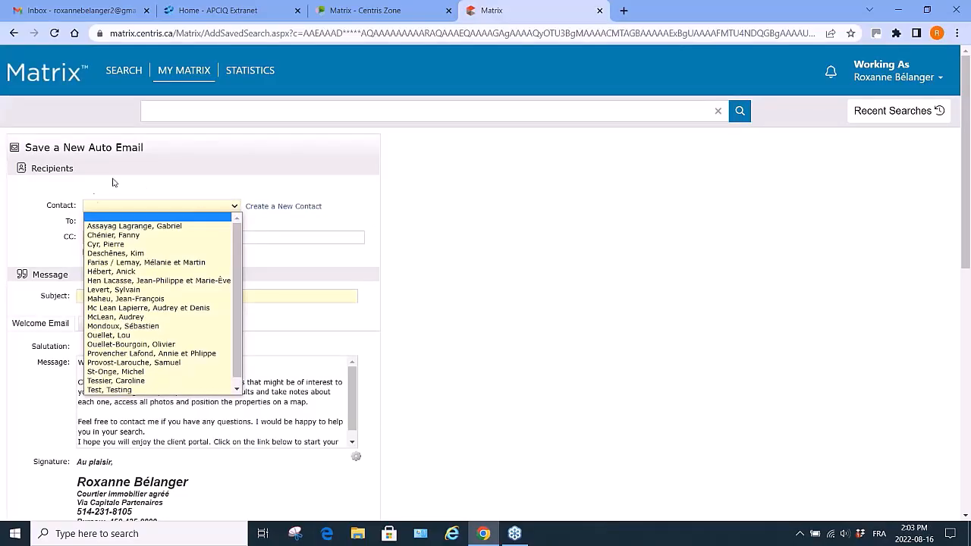
scroll(160, 383, "down", 1)
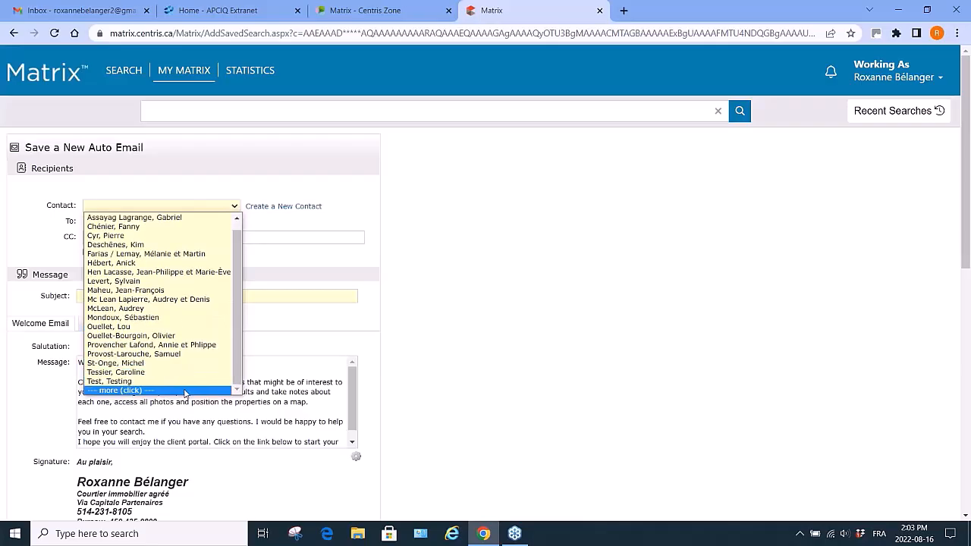
left_click(185, 391)
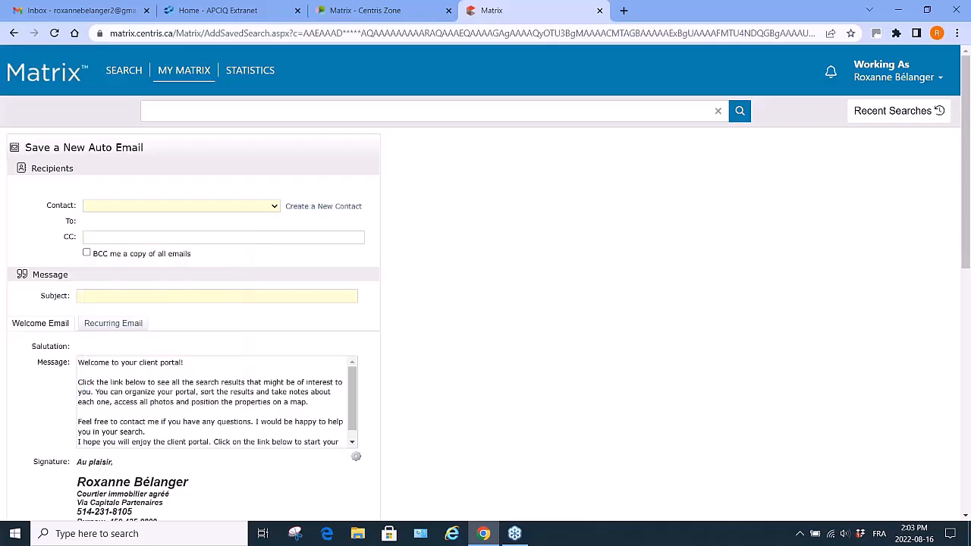
left_click(274, 206)
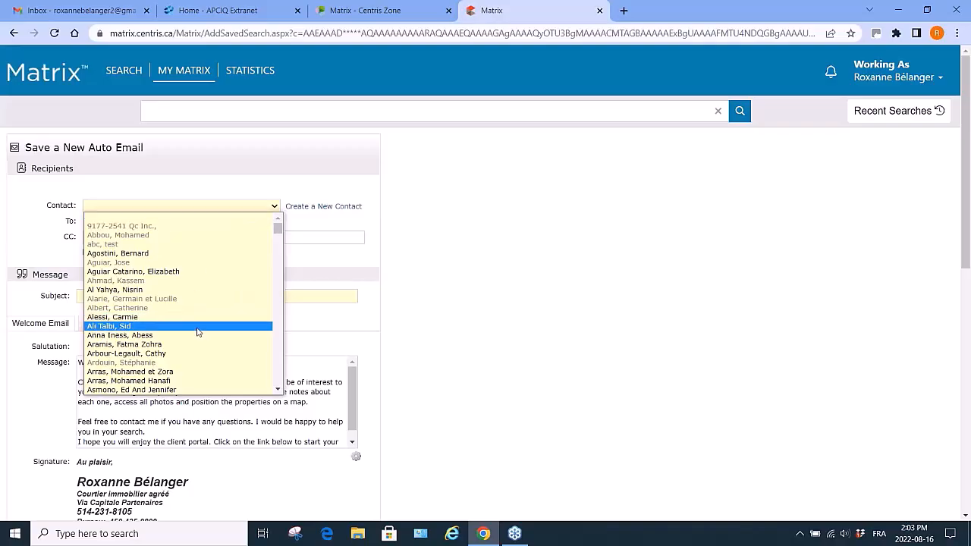
scroll(196, 330, "down", 3)
scroll(198, 331, "down", 2)
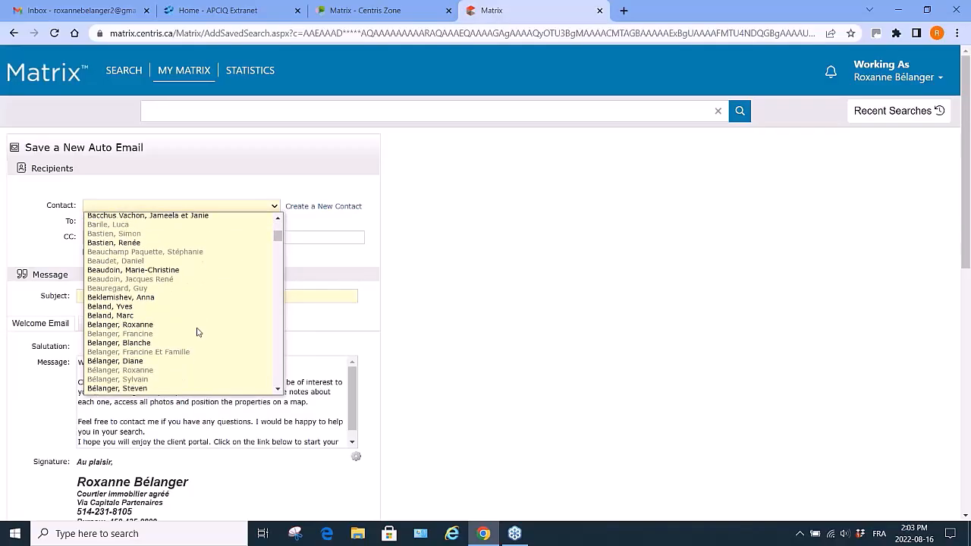
left_click(144, 325)
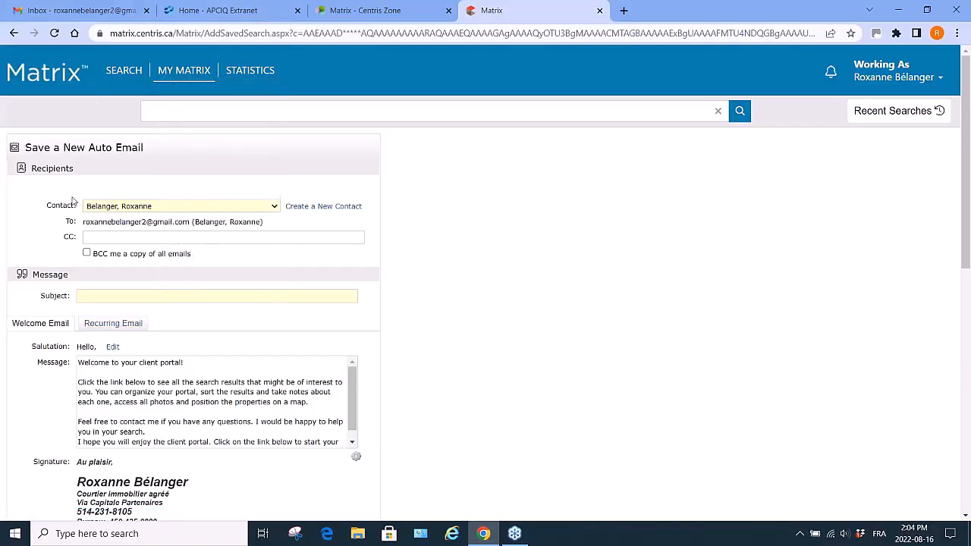
Enter a subject naming the two clients and compare the welcome and recurring email messages.
left_click(90, 297)
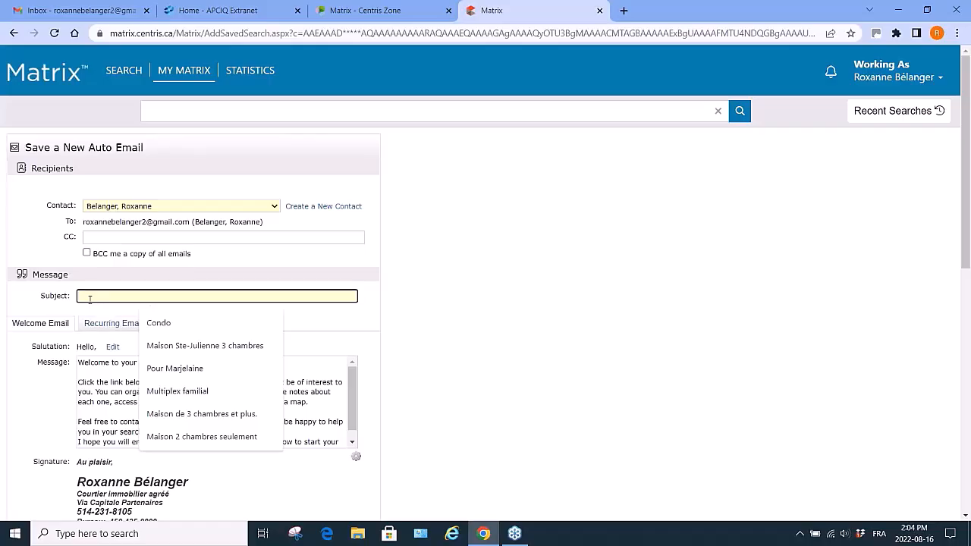
type("Fo")
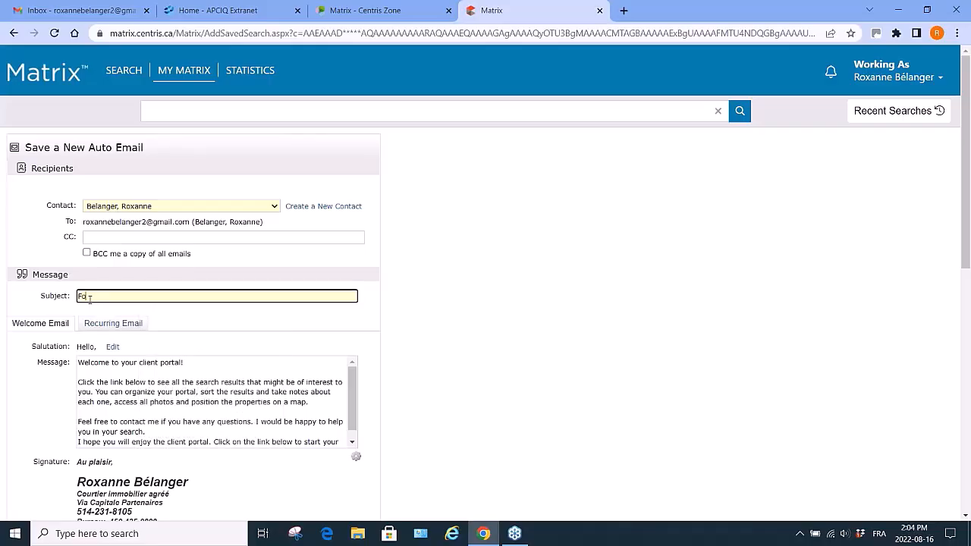
type("r Mike n and Susan")
scroll(217, 415, "down", 1)
scroll(217, 415, "up", 1)
left_click(105, 326)
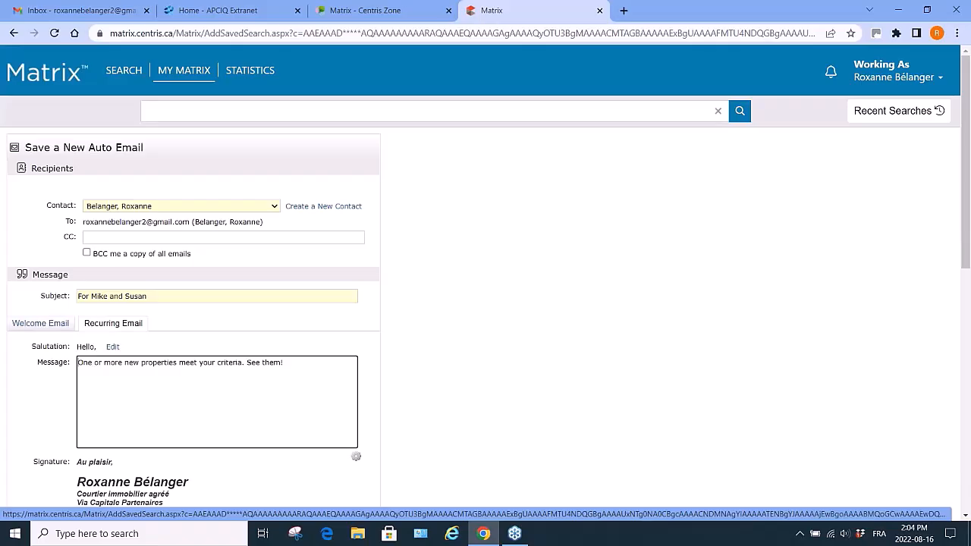
left_click(60, 324)
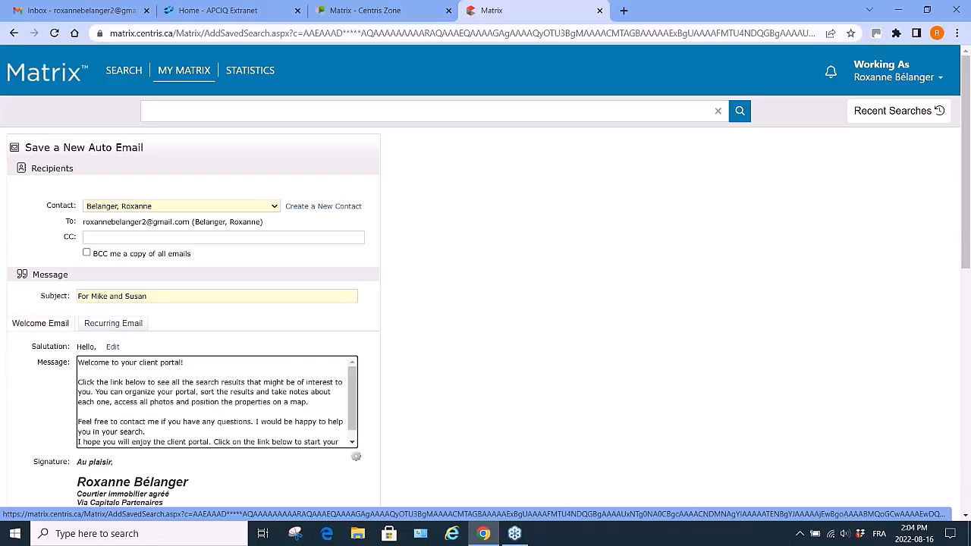
Open the email signature editor.
scroll(461, 313, "down", 2)
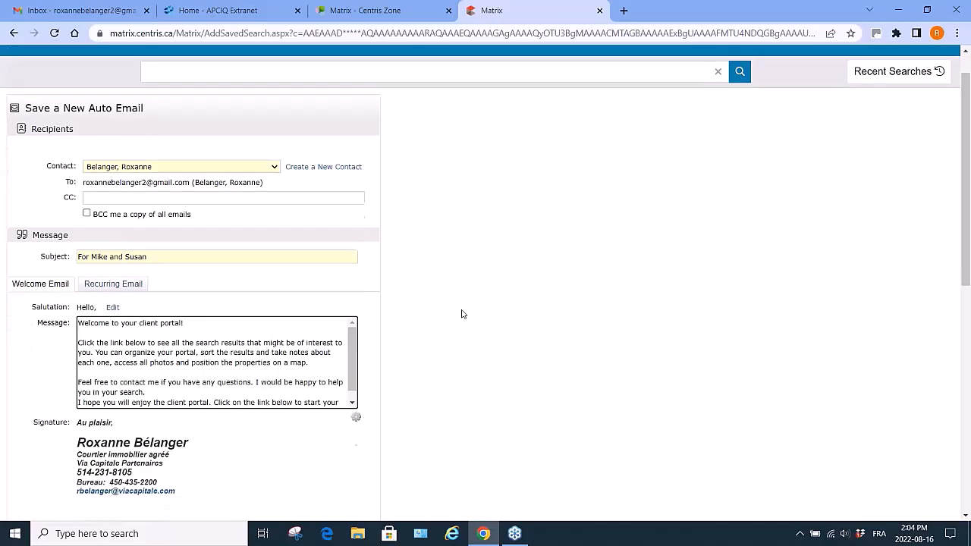
scroll(461, 313, "down", 1)
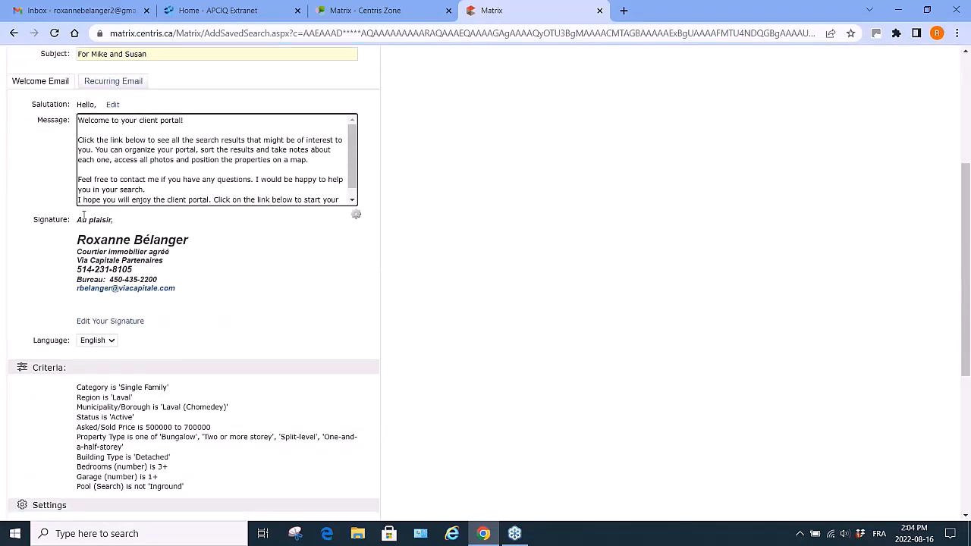
left_click(97, 326)
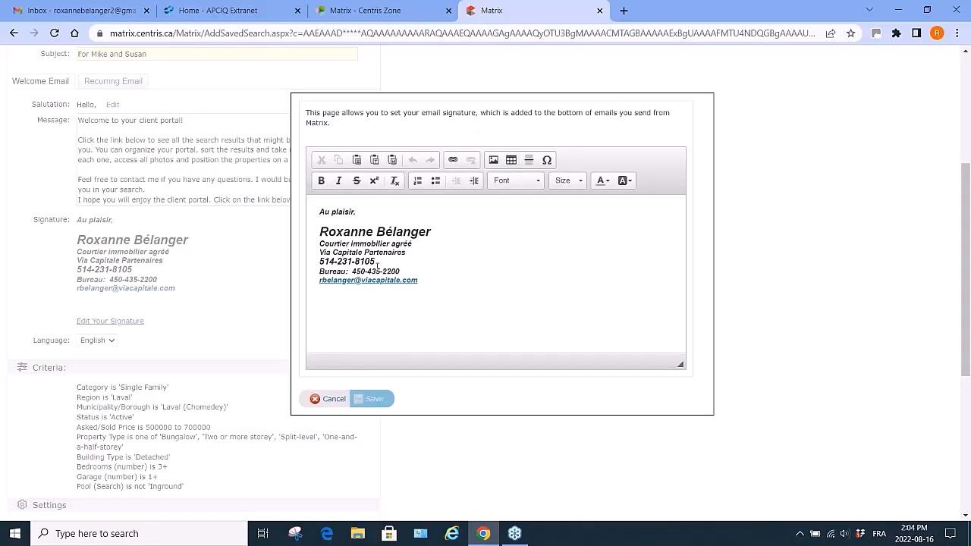
Close the signature editor without saving and switch the email language to French, then back to English.
left_click(334, 399)
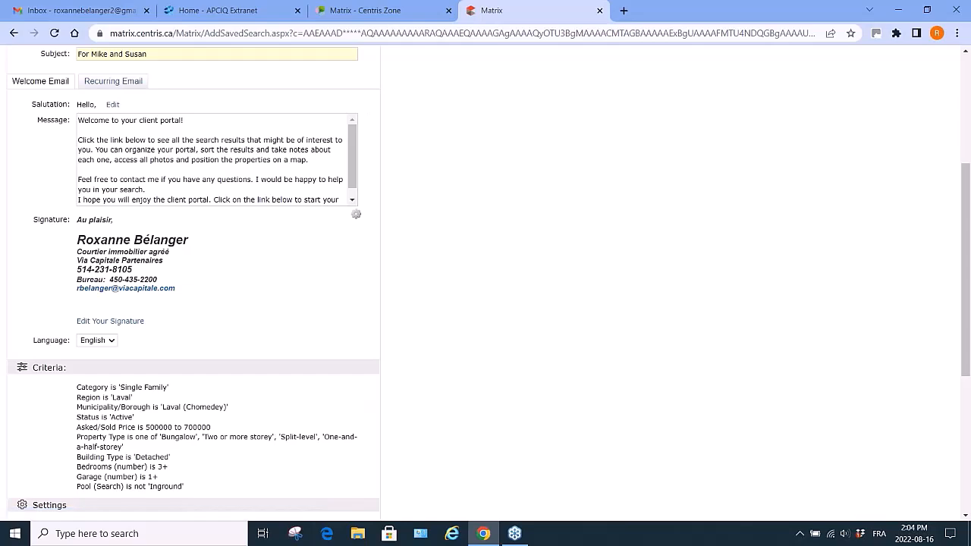
left_click(113, 343)
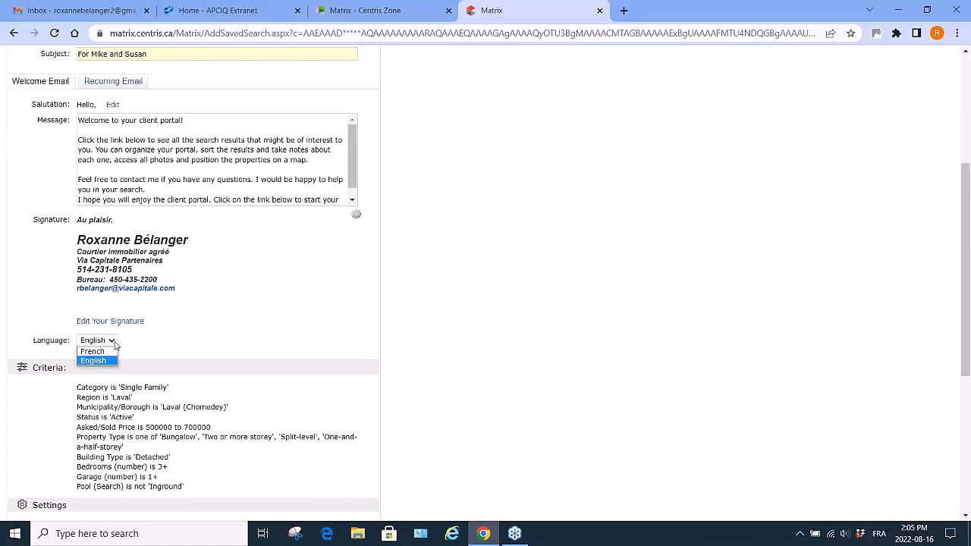
left_click(107, 352)
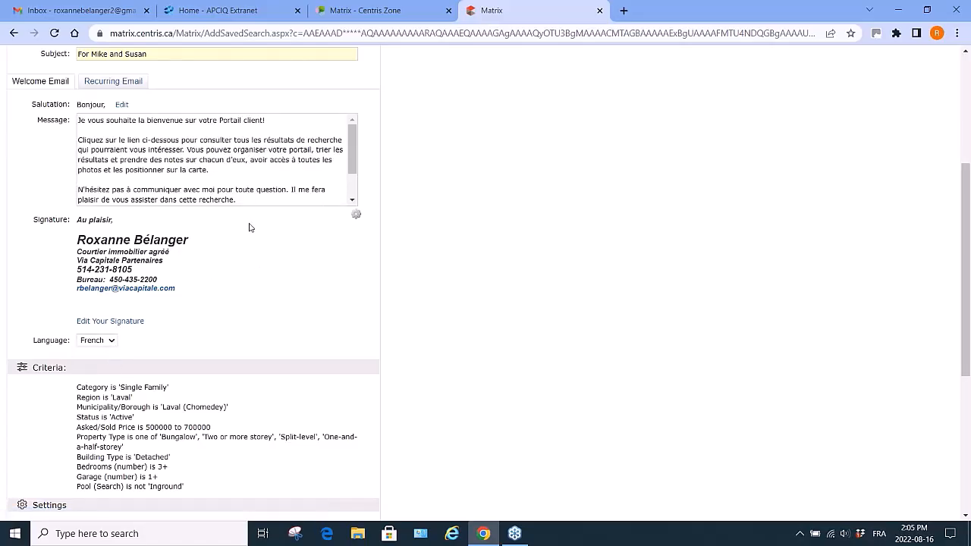
left_click(112, 342)
left_click(110, 364)
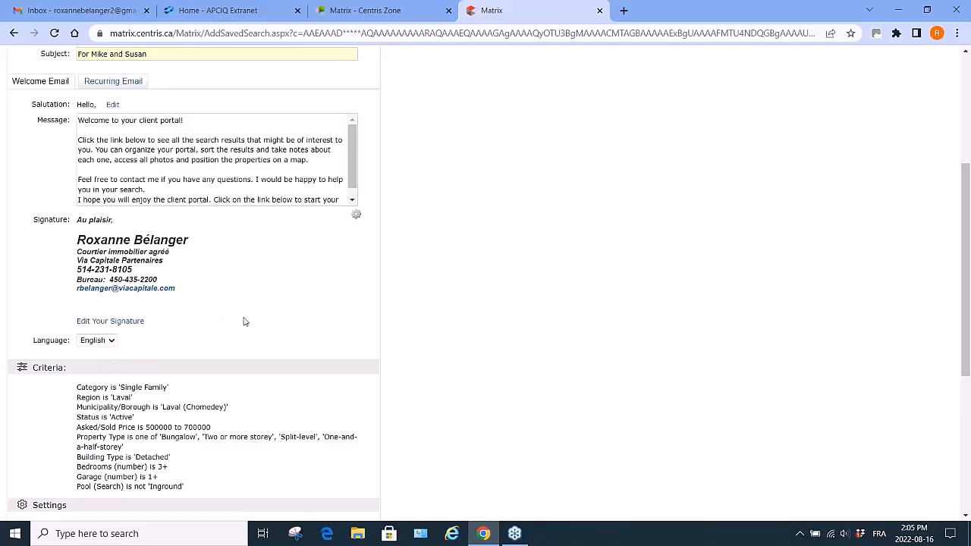
Enable concierge mode for the auto email, then disable it again.
scroll(244, 322, "down", 3)
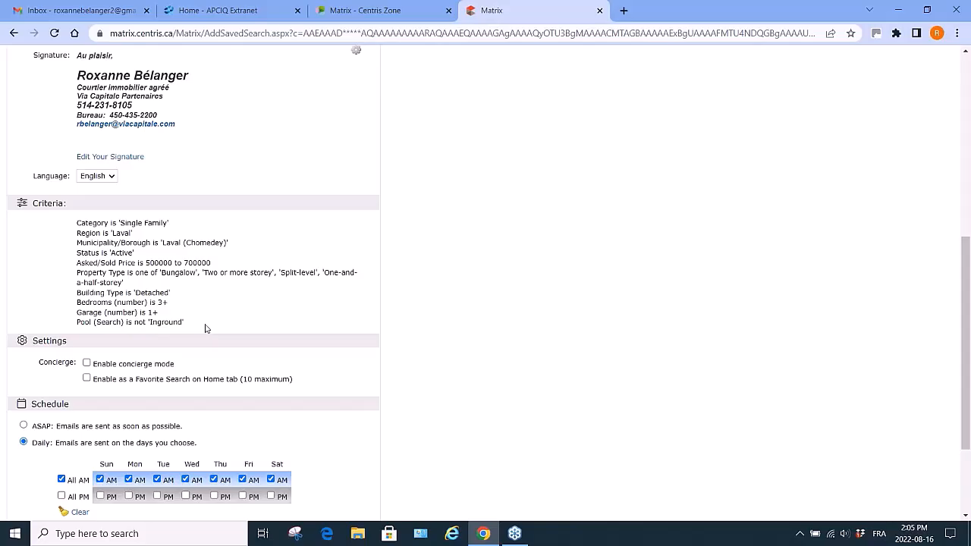
scroll(205, 328, "down", 3)
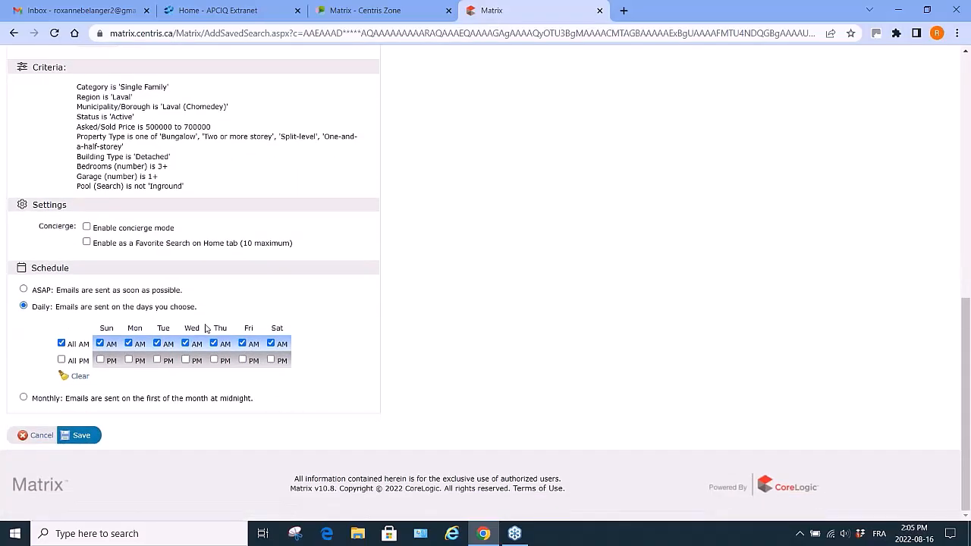
left_click(87, 228)
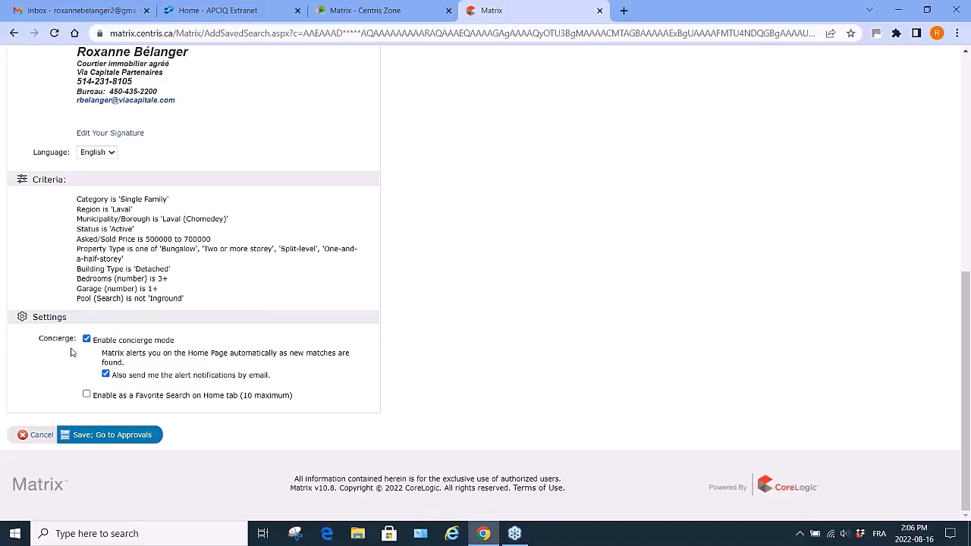
scroll(548, 248, "up", 6)
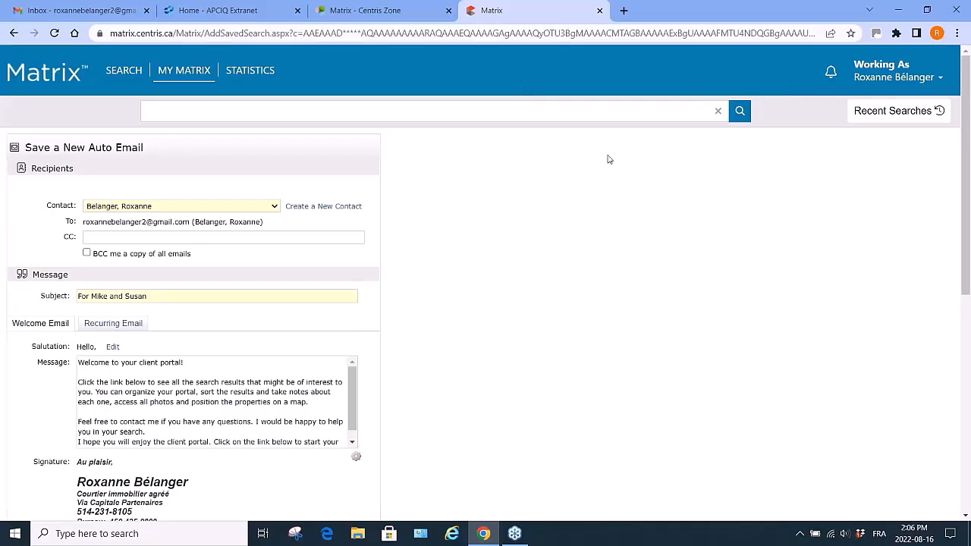
scroll(599, 292, "down", 4)
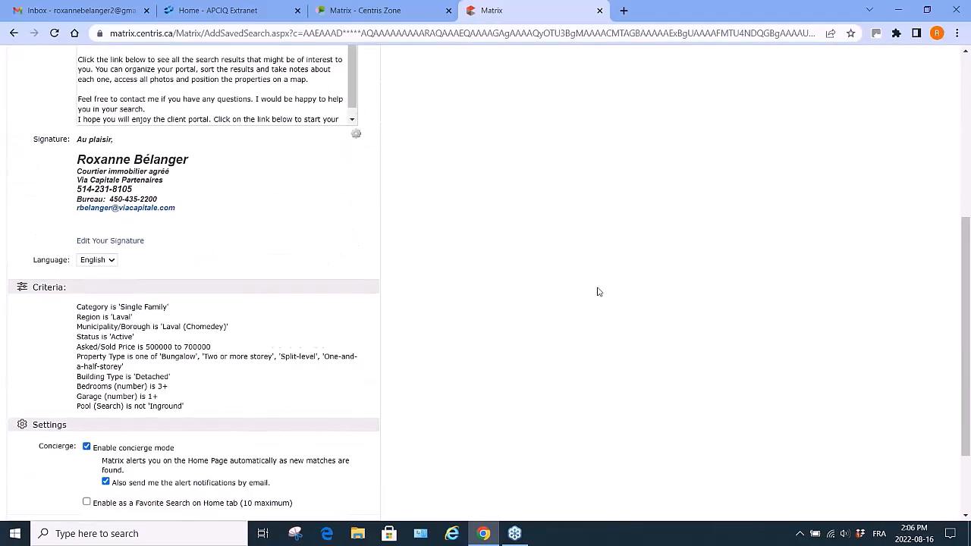
scroll(598, 291, "down", 2)
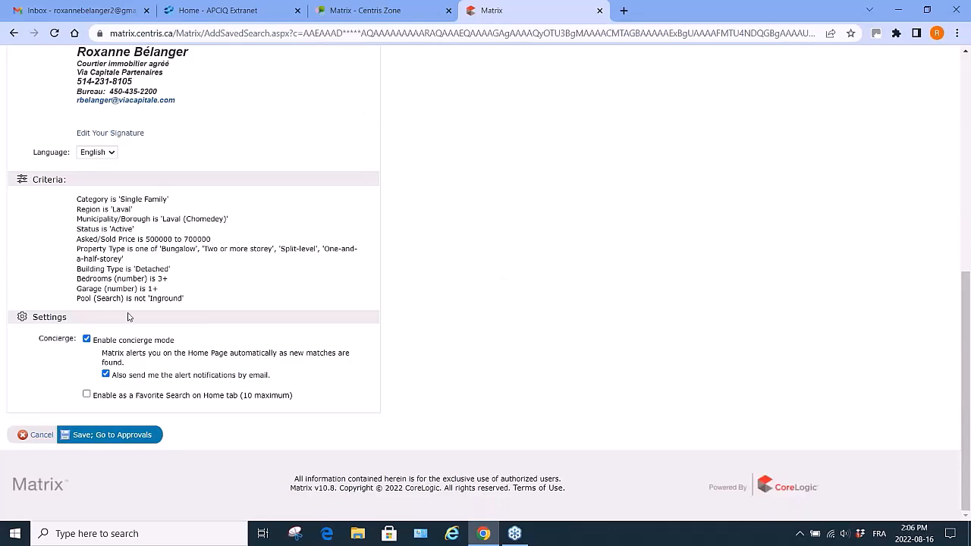
left_click(86, 340)
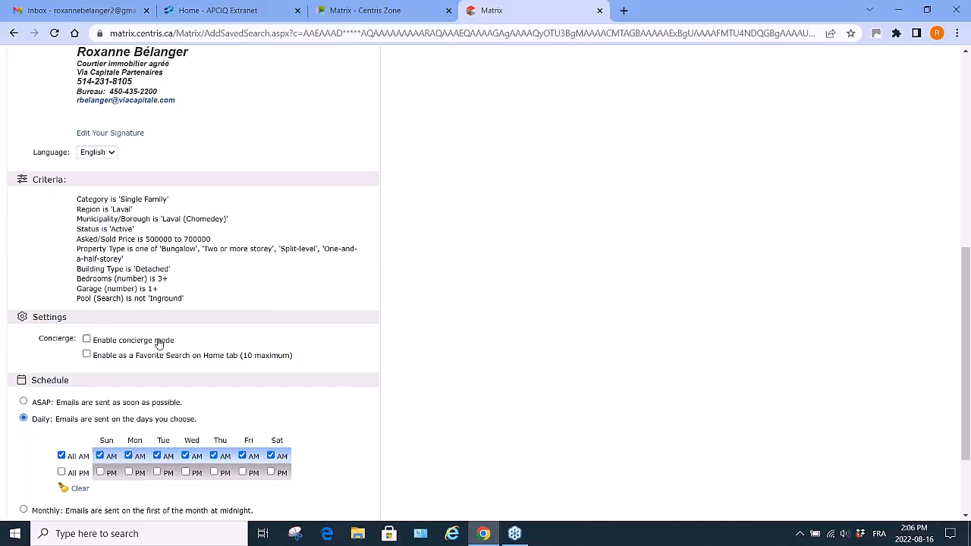
Set the email schedule to ASAP, then switch it back to Daily.
scroll(469, 460, "down", 1)
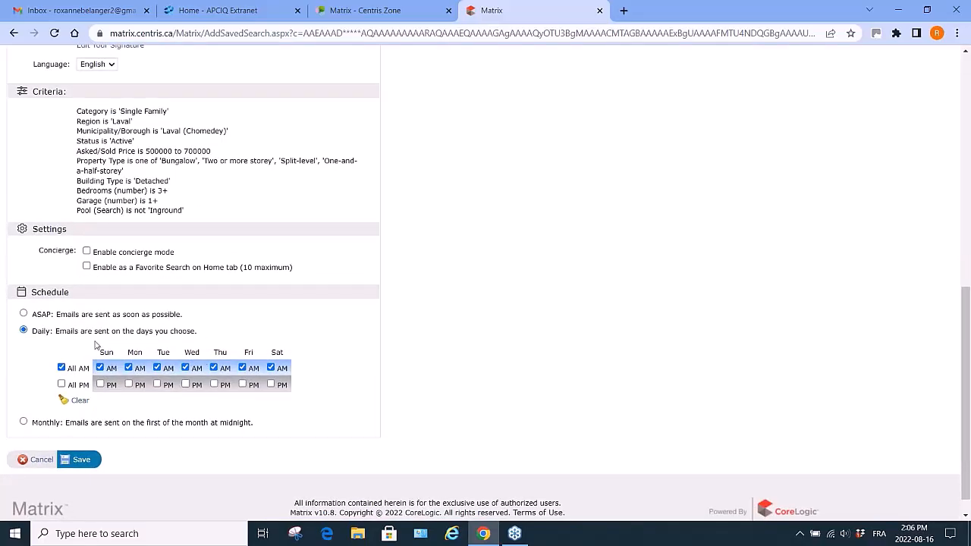
left_click(24, 315)
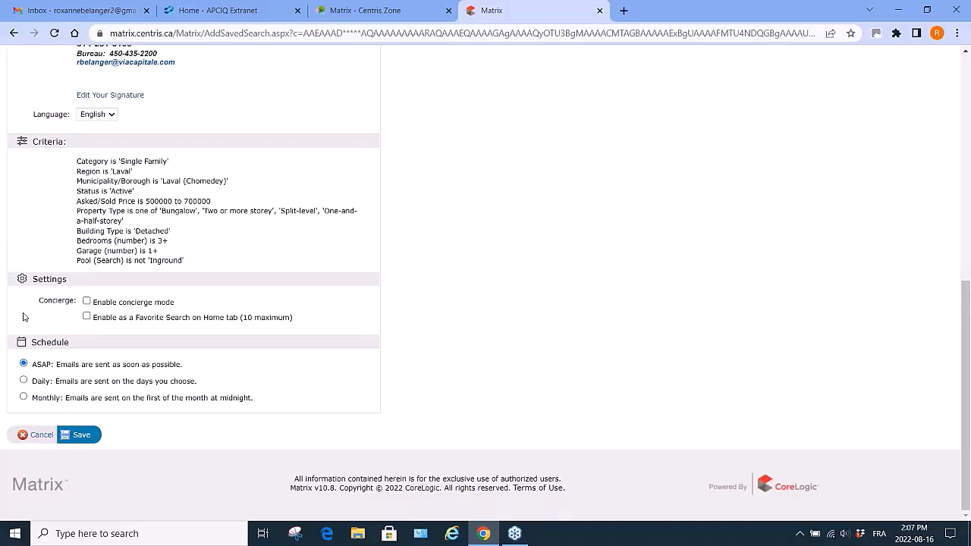
left_click(23, 382)
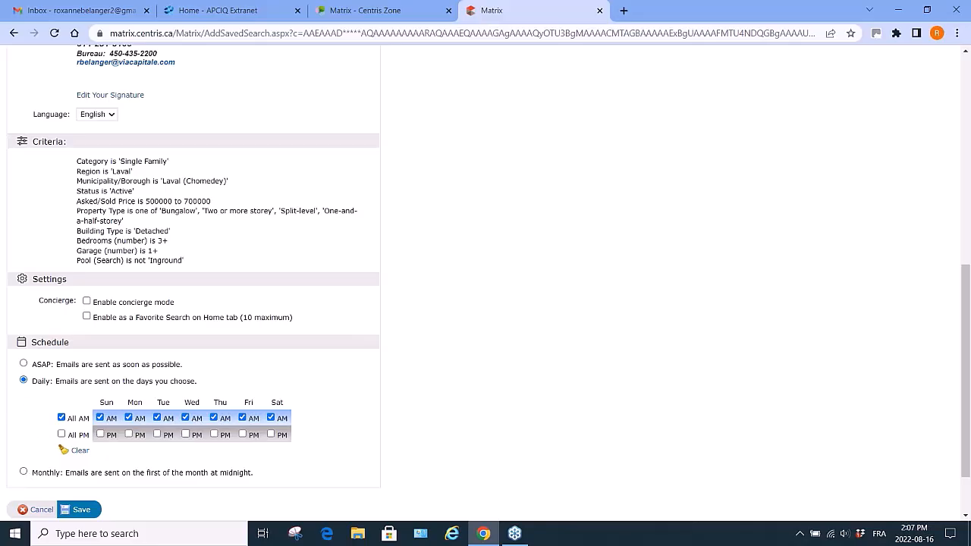
Open the list of existing Auto Emails.
scroll(344, 253, "up", 6)
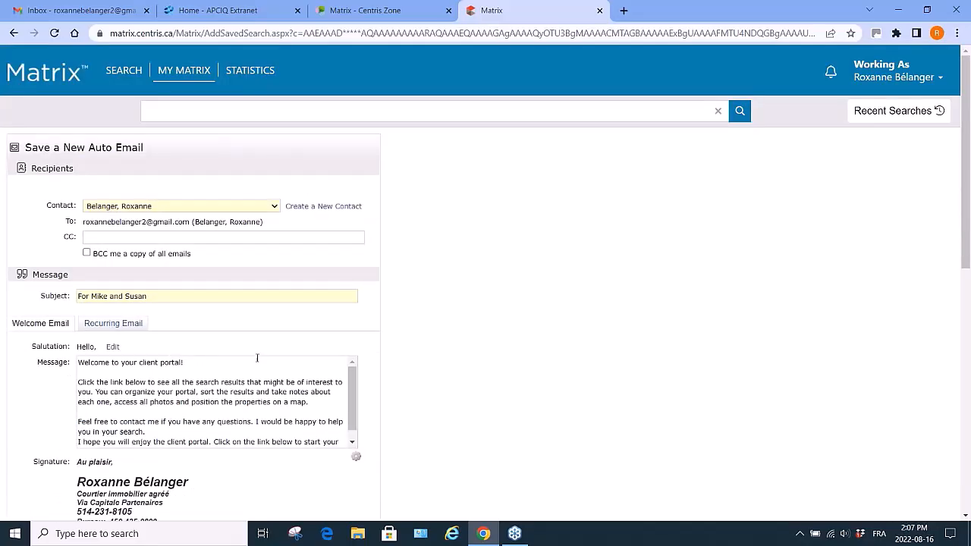
mouse_move(180, 70)
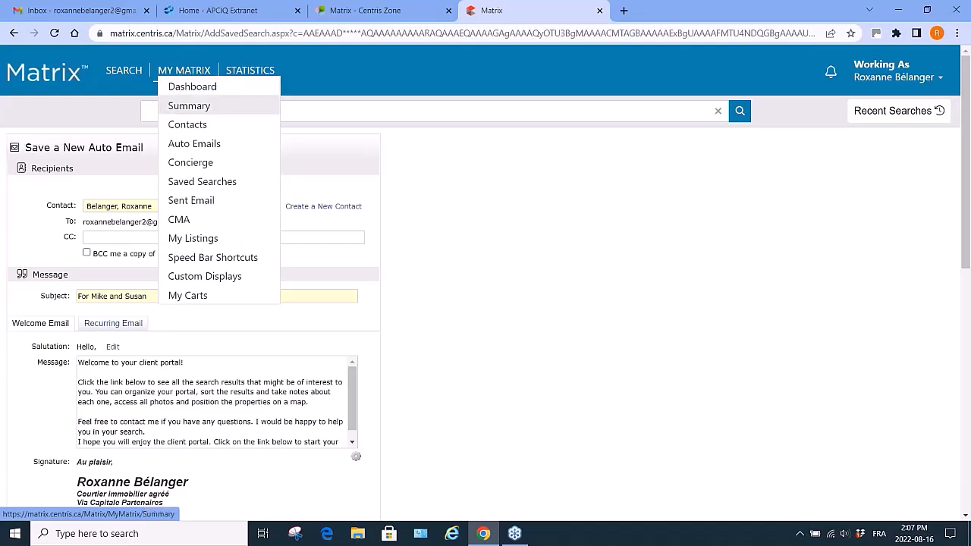
left_click(186, 145)
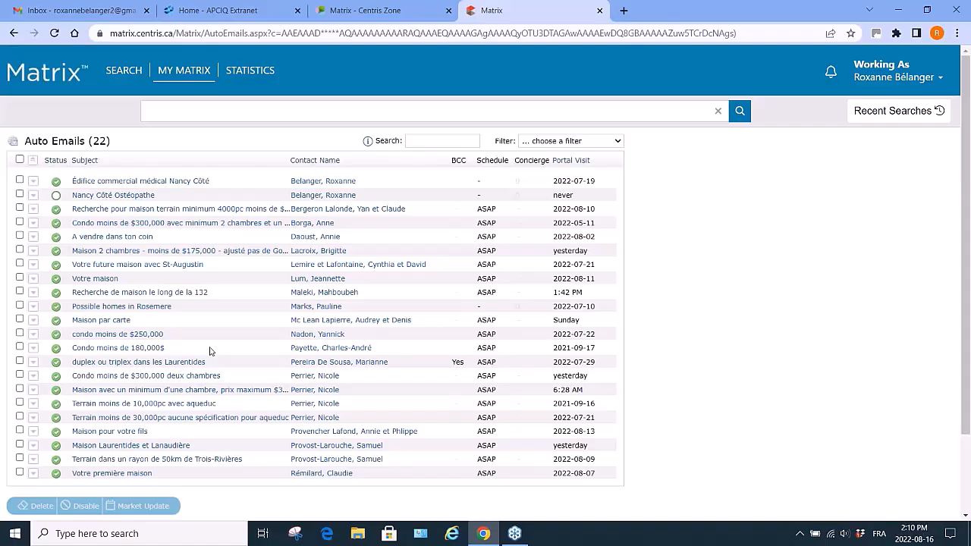
Expand the 'Maison par carte' auto email and open it in the client portal.
scroll(210, 351, "down", 1)
scroll(210, 351, "up", 1)
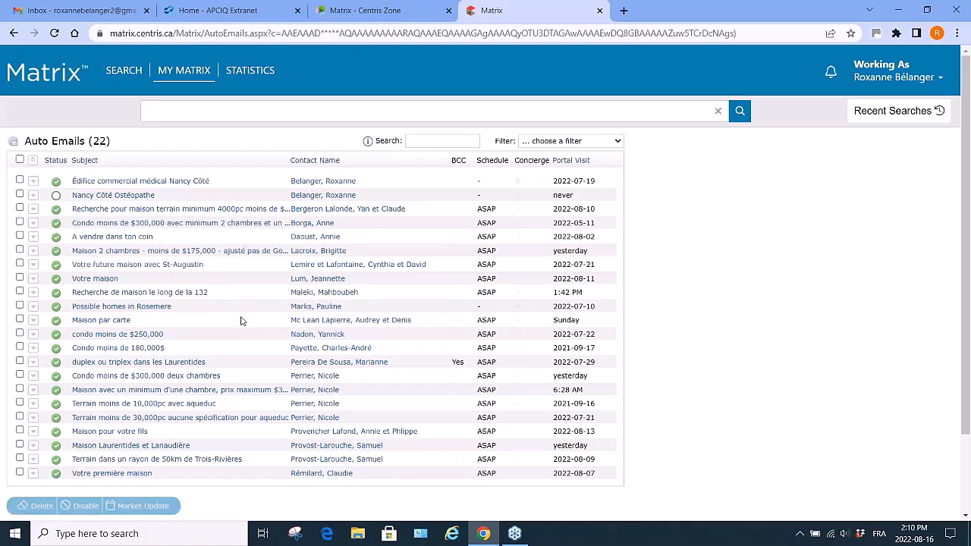
left_click(34, 324)
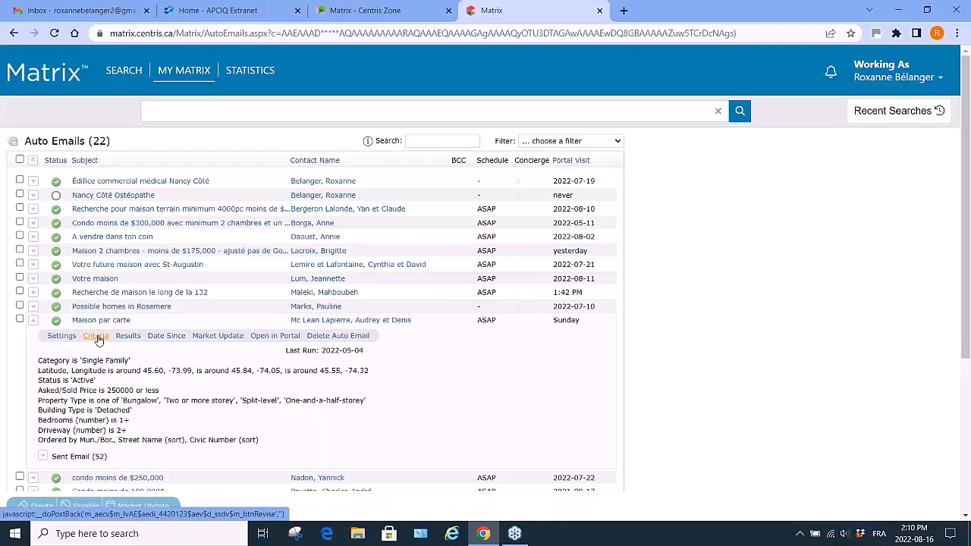
left_click(266, 342)
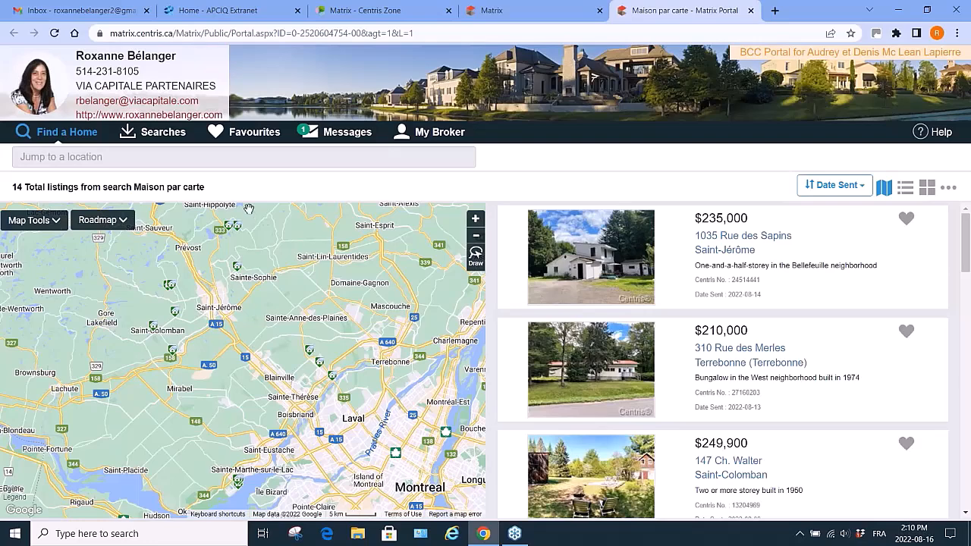
Browse the portal's Favourites, Possibilities and Discarded folders.
left_click(216, 133)
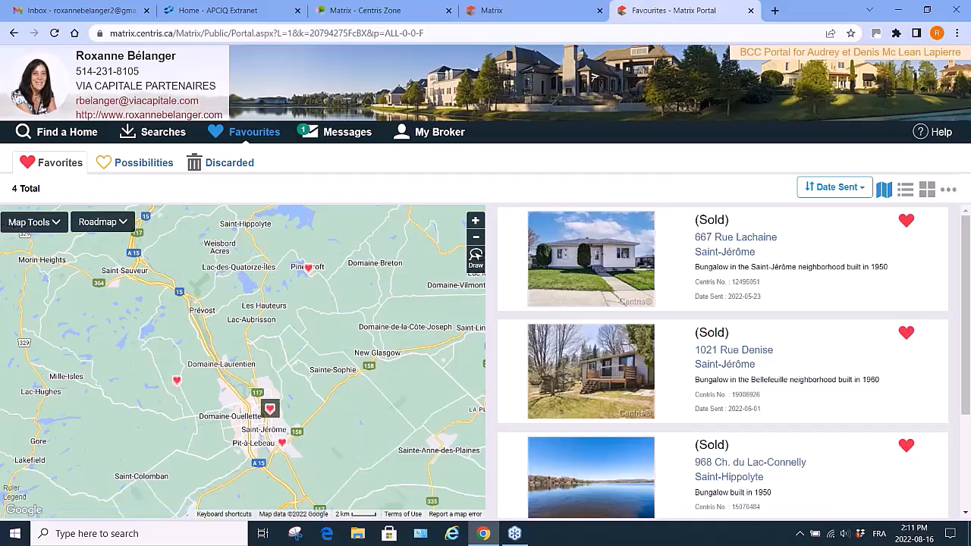
scroll(826, 422, "down", 2)
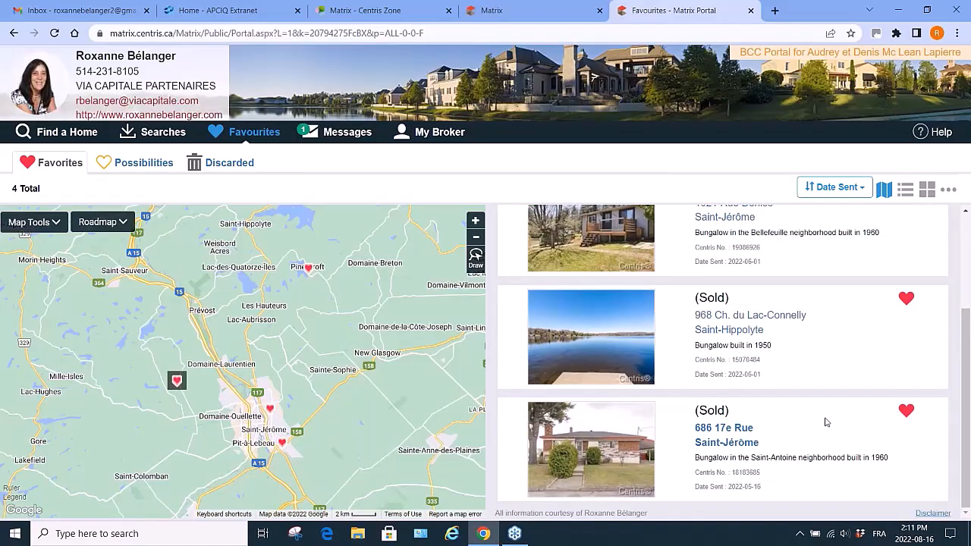
scroll(827, 422, "up", 2)
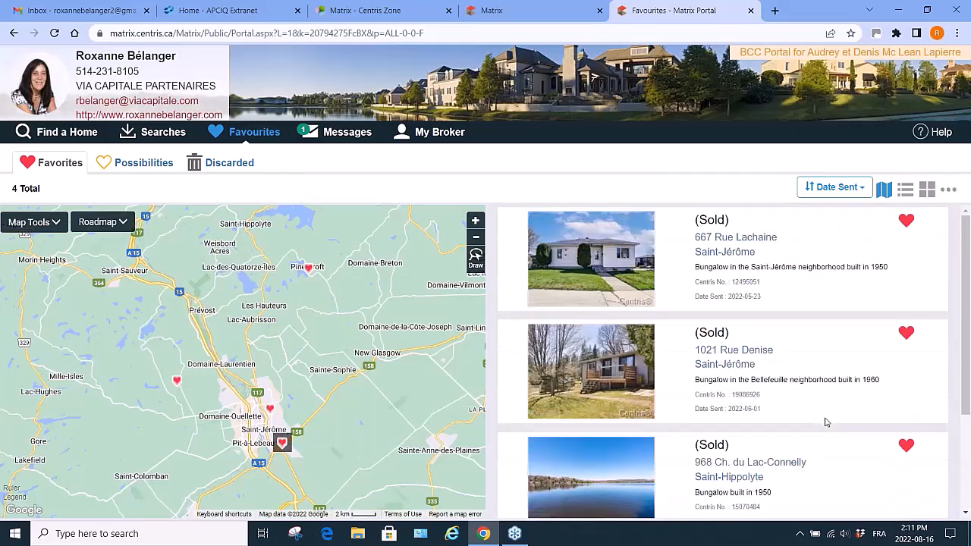
left_click(142, 164)
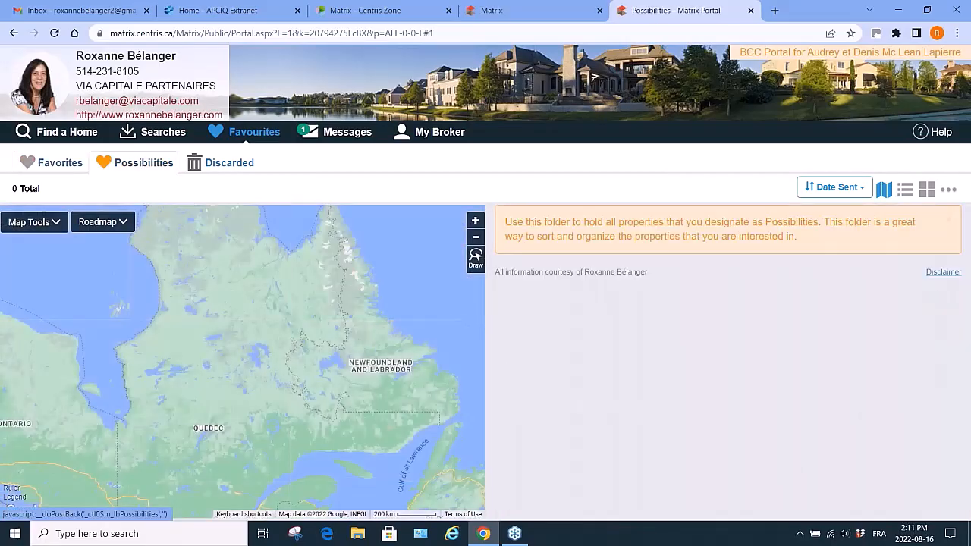
left_click(232, 164)
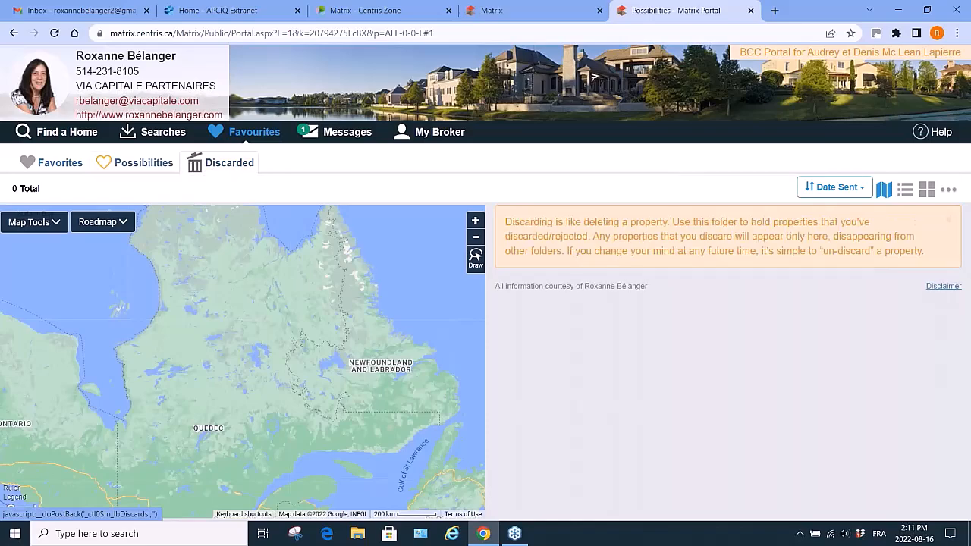
left_click(55, 165)
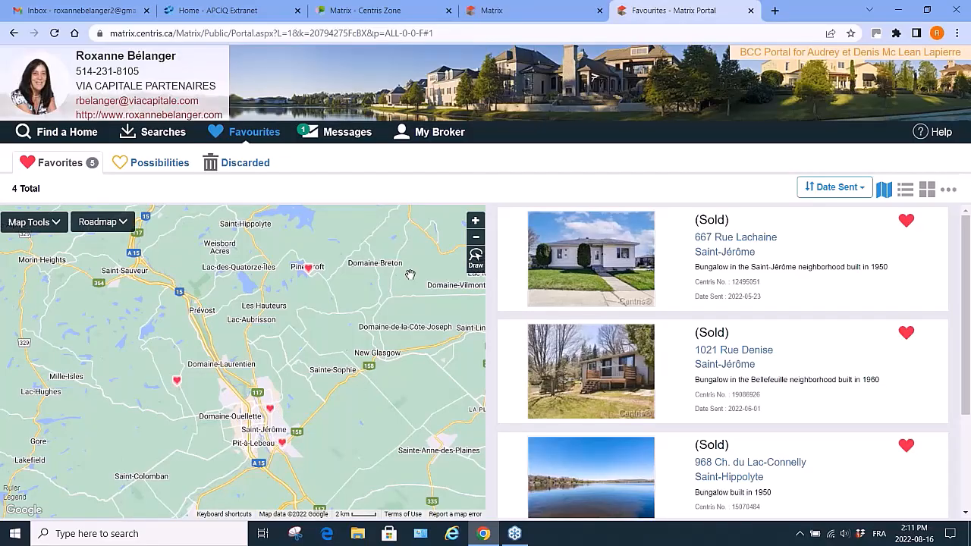
View the client's messages and property notes in the portal, then close the portal tab.
left_click(304, 131)
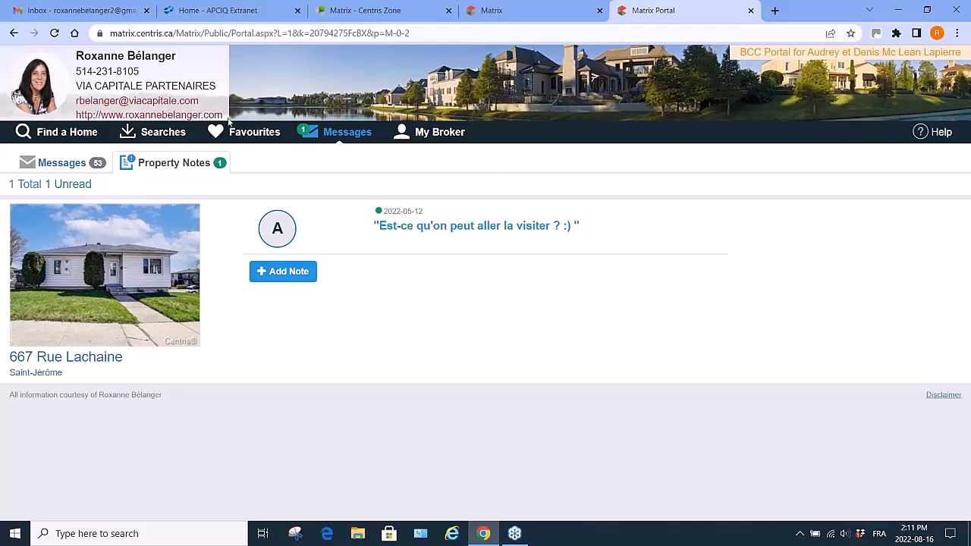
left_click(751, 11)
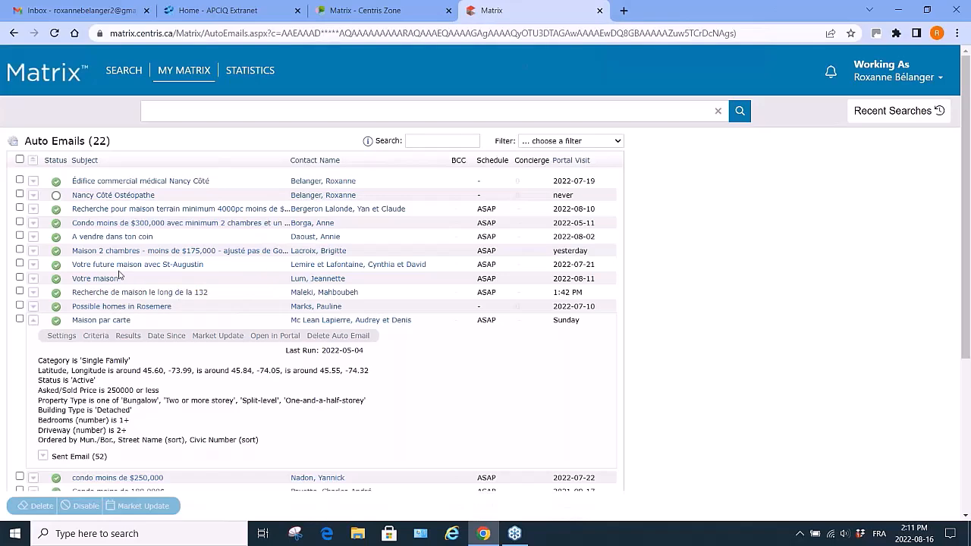
Expand the 'Votre future maison avec St-Augustin' auto email, open it in its client portal, and close that tab.
left_click(34, 266)
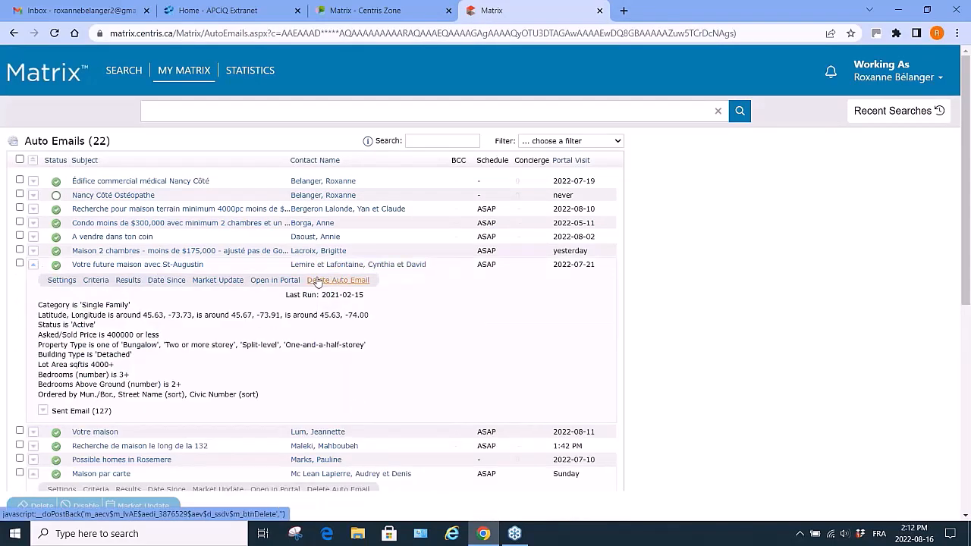
left_click(273, 281)
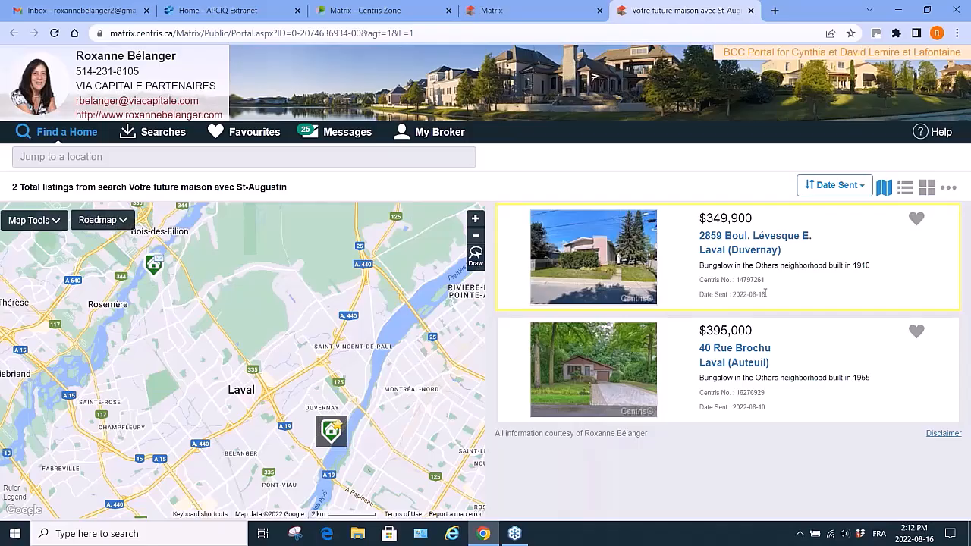
left_click(751, 10)
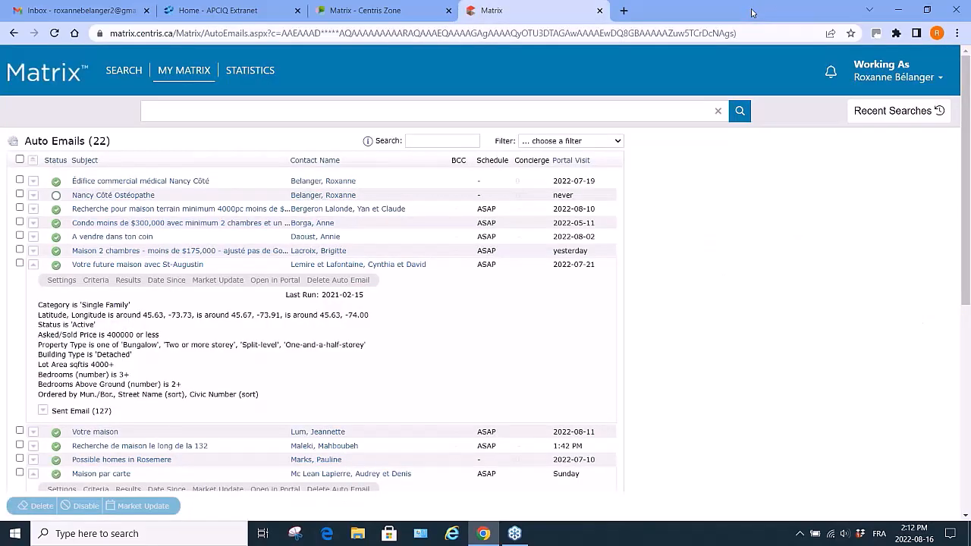
Collapse the auto email, close the Matrix tab and relaunch Matrix from the Centris Zone favourites.
left_click(33, 265)
mouse_move(192, 70)
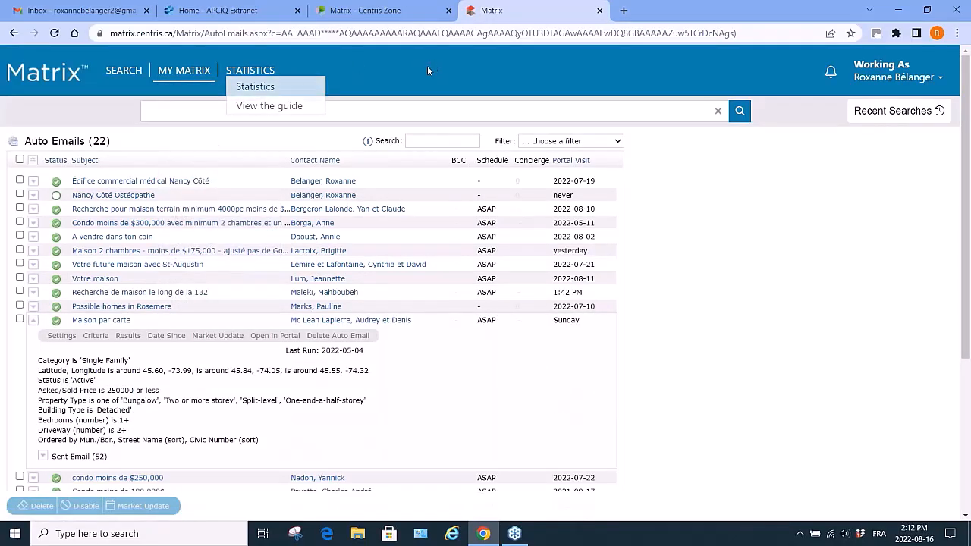
left_click(599, 9)
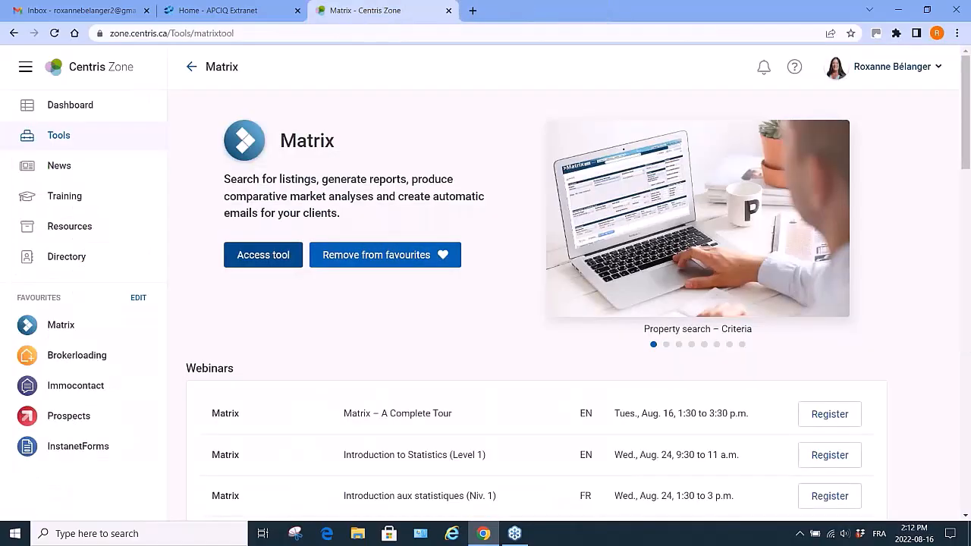
left_click(61, 325)
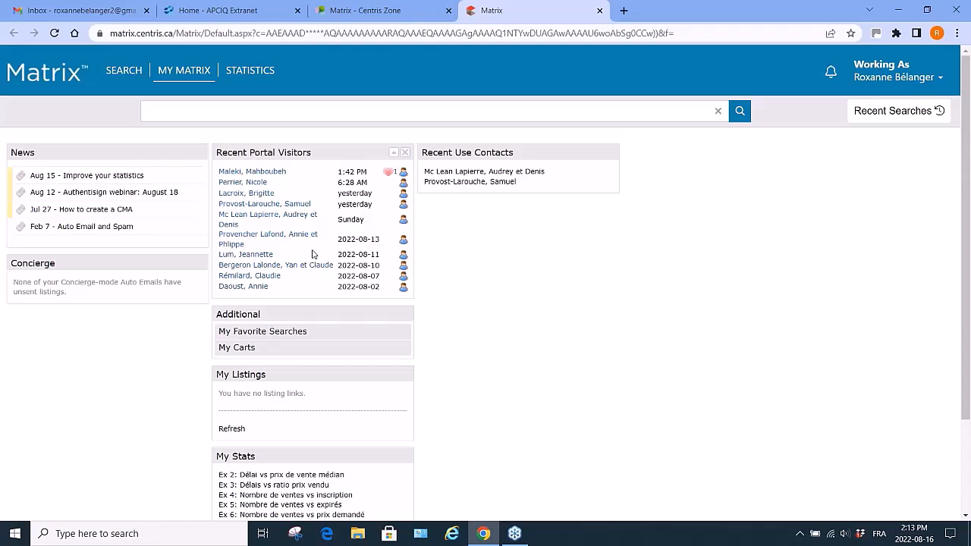
mouse_move(126, 71)
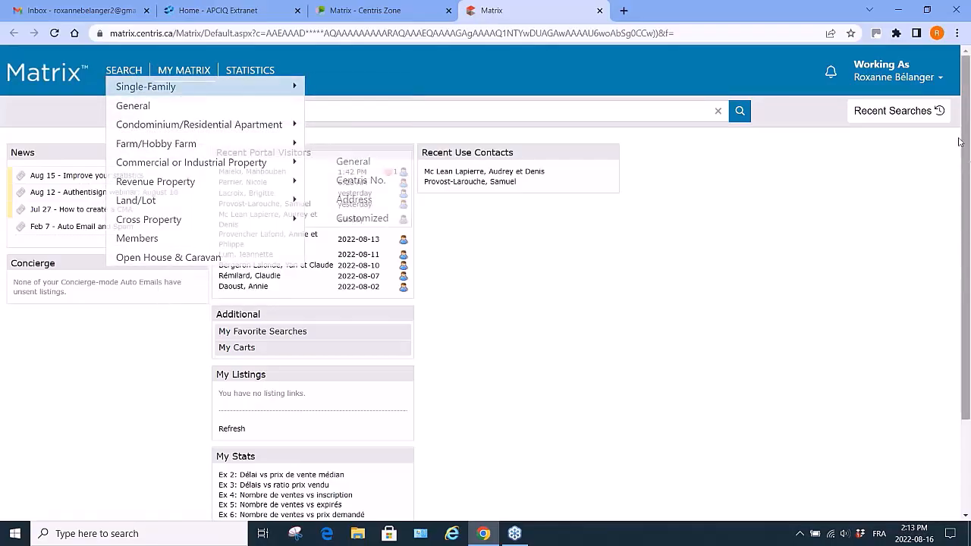
Rerun the recent Active Single Family Laval (Chomedey) search and open the first listing's details.
left_click(874, 112)
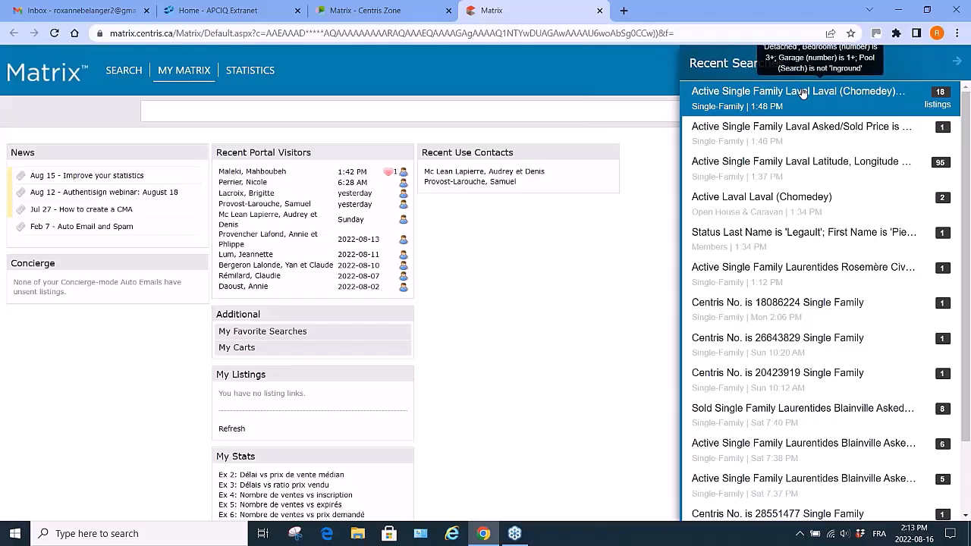
left_click(803, 92)
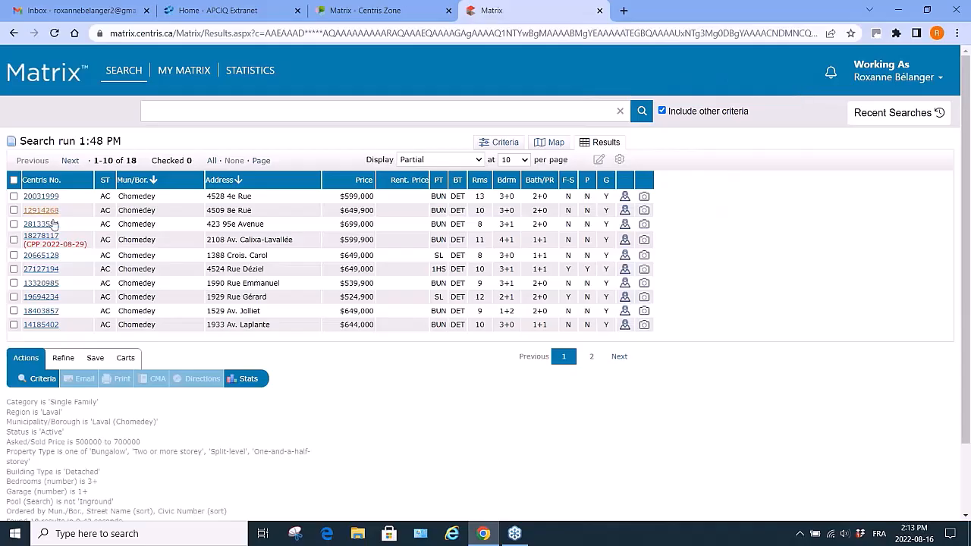
left_click(37, 198)
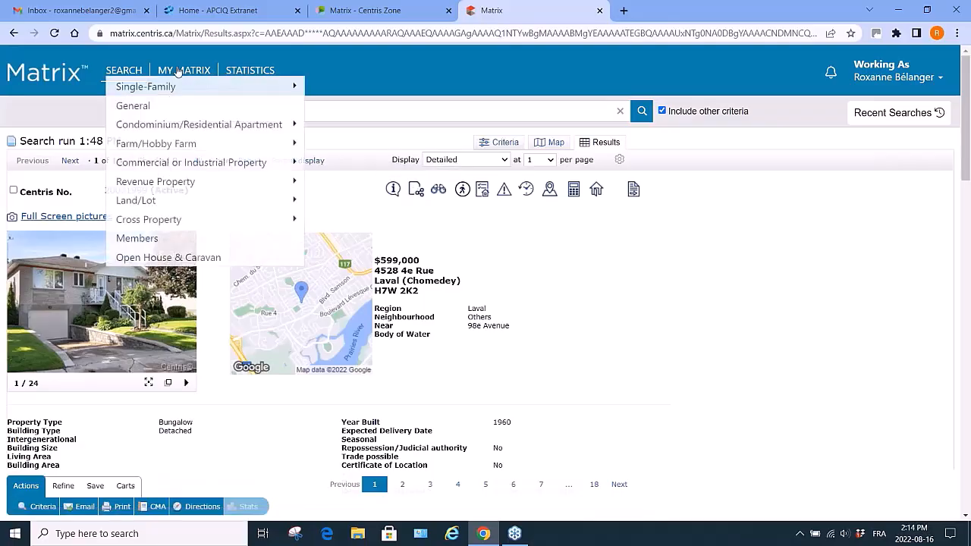
Open the CMA section of My Matrix and start a new CMA.
mouse_move(183, 70)
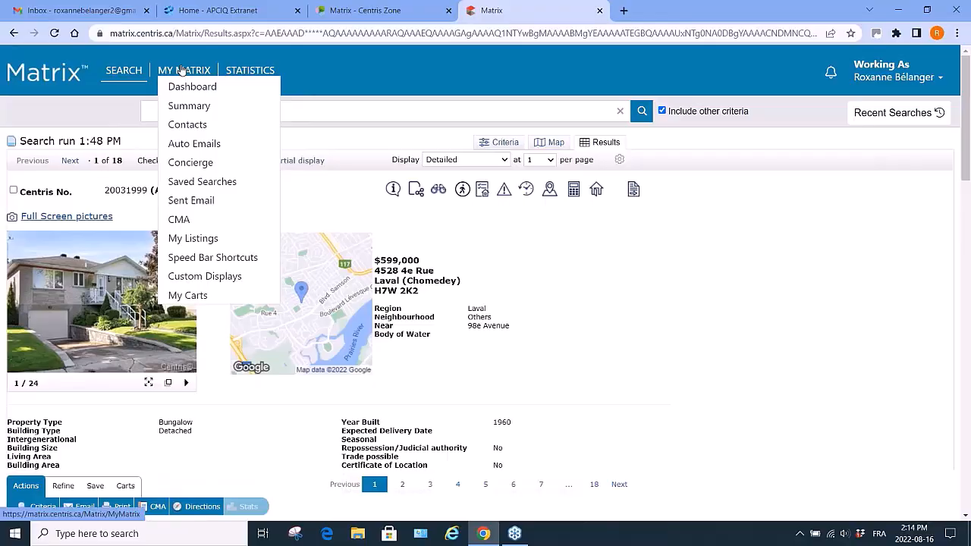
left_click(182, 220)
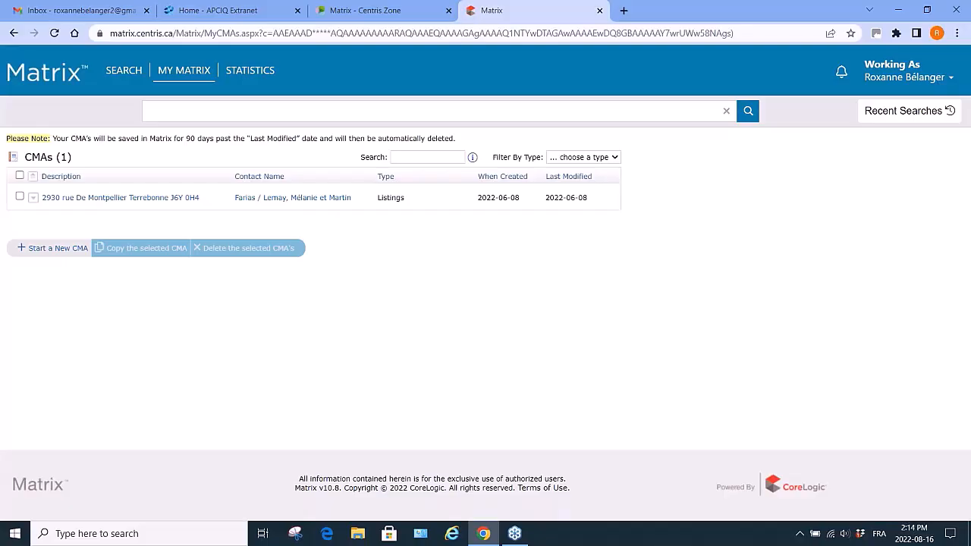
left_click(54, 249)
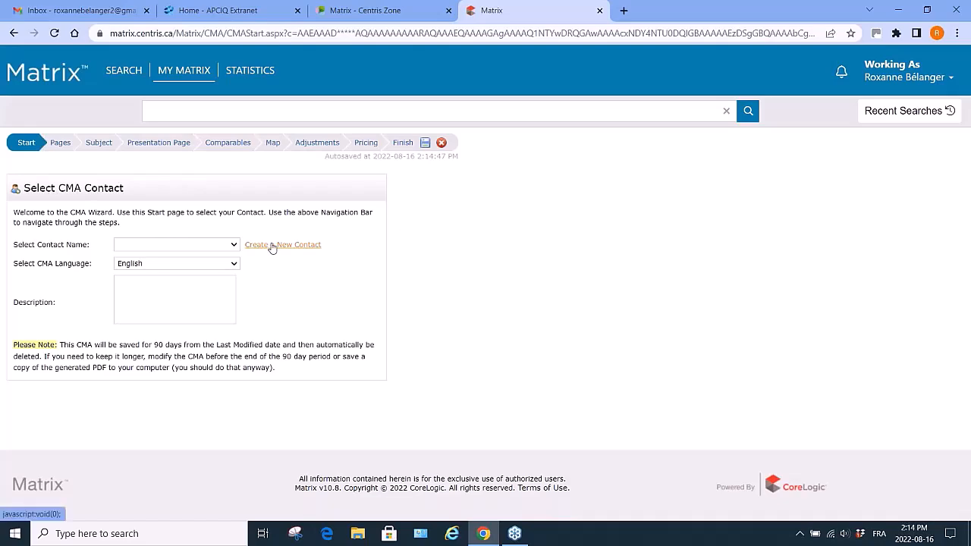
Select the test contact and enter the description 'Chomedey 2 storey house' and '3 bedrooms or more with garage'.
left_click(235, 245)
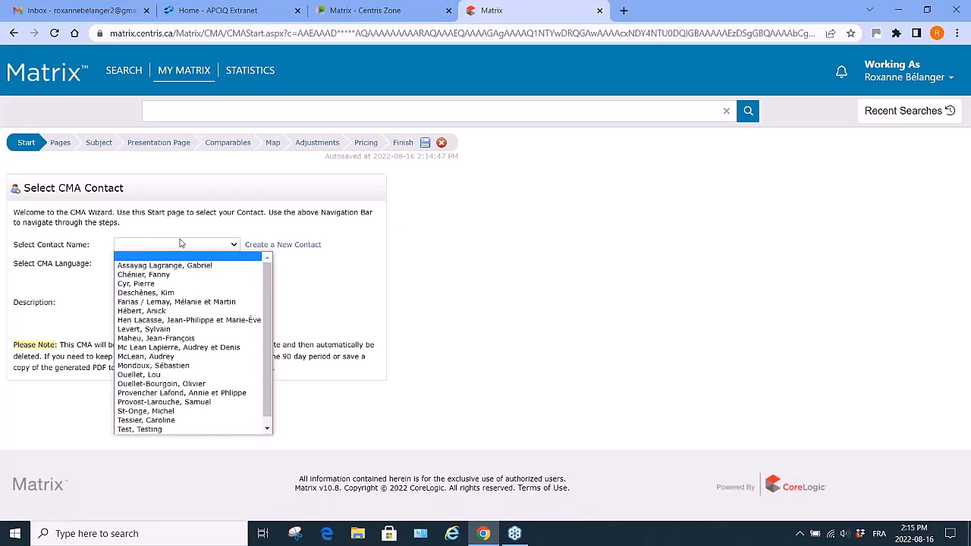
scroll(179, 424, "down", 1)
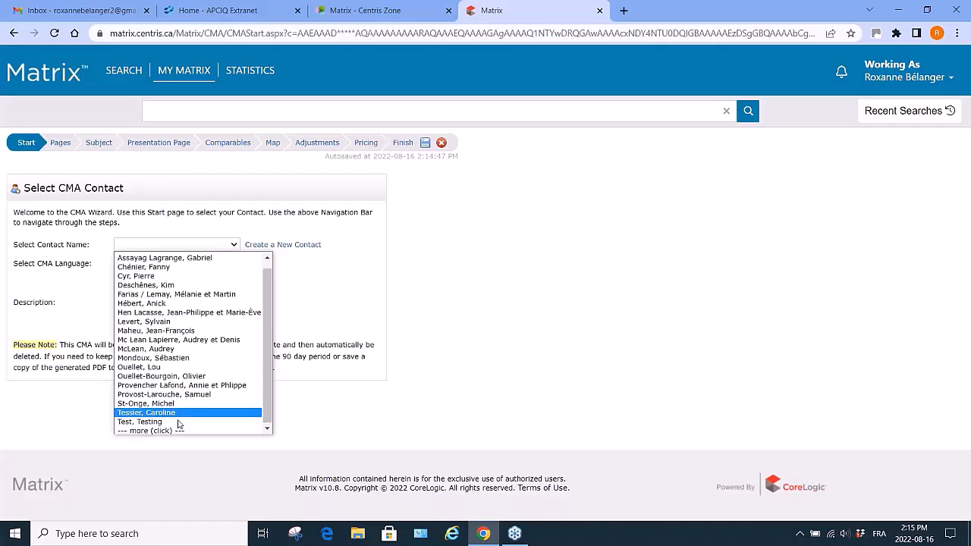
left_click(159, 422)
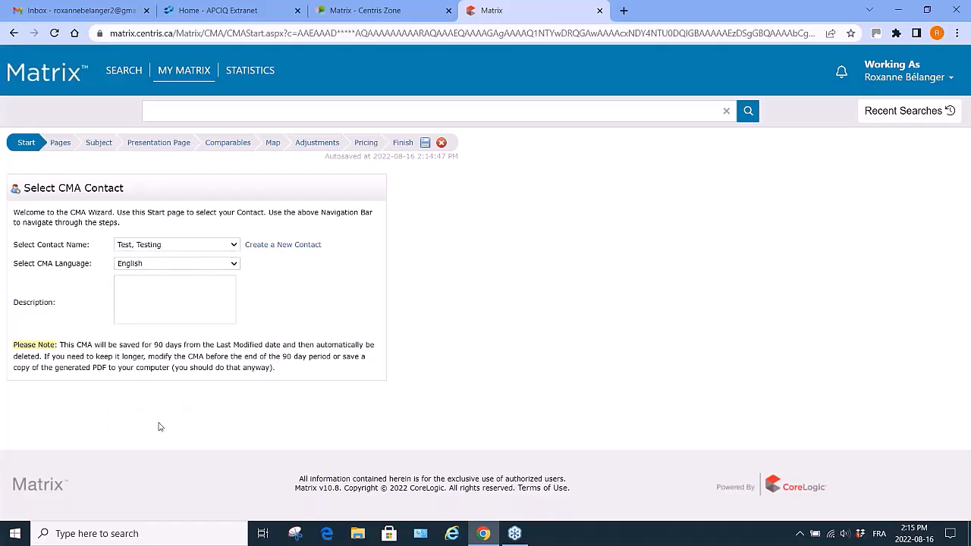
left_click(198, 281)
type("Chom")
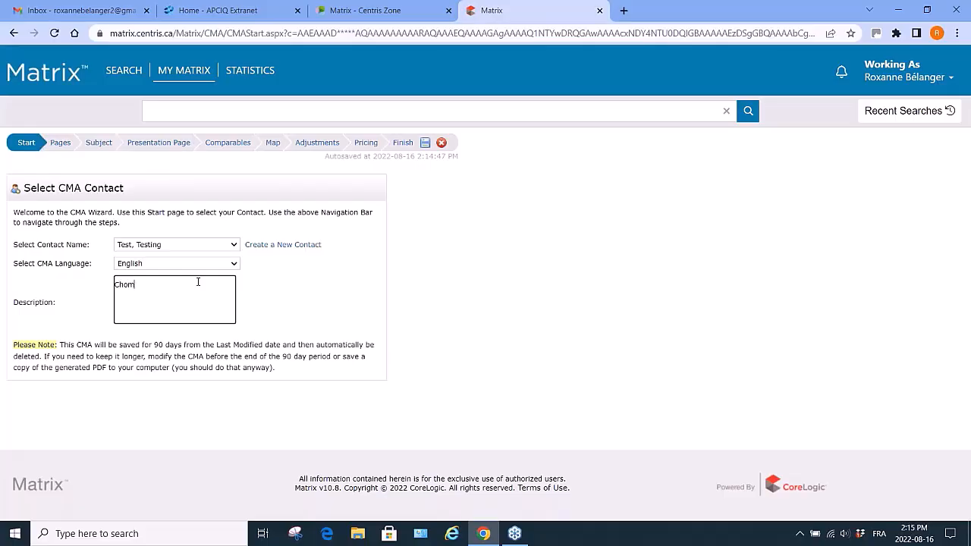
type("eday")
key("BackSpace")
key("BackSpace")
type("ey ")
type("2 mo")
key("BackSpace")
key("BackSpace")
type("storey house")
key("Return")
type("3 bedrooms or more")
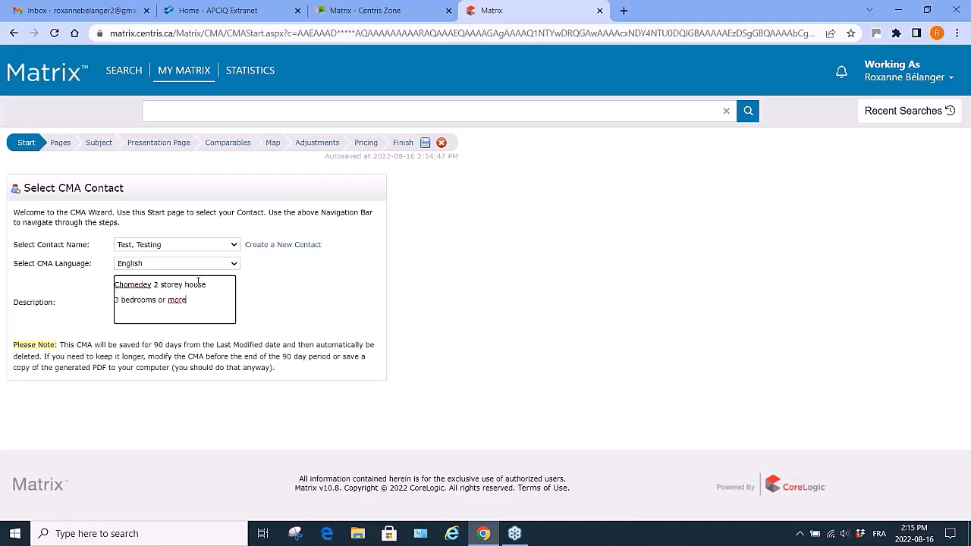
type(" with garage")
Go to the Pages step and add the Single-Family 'UNI - Details of Comparables' page to the selected pages.
left_click(62, 143)
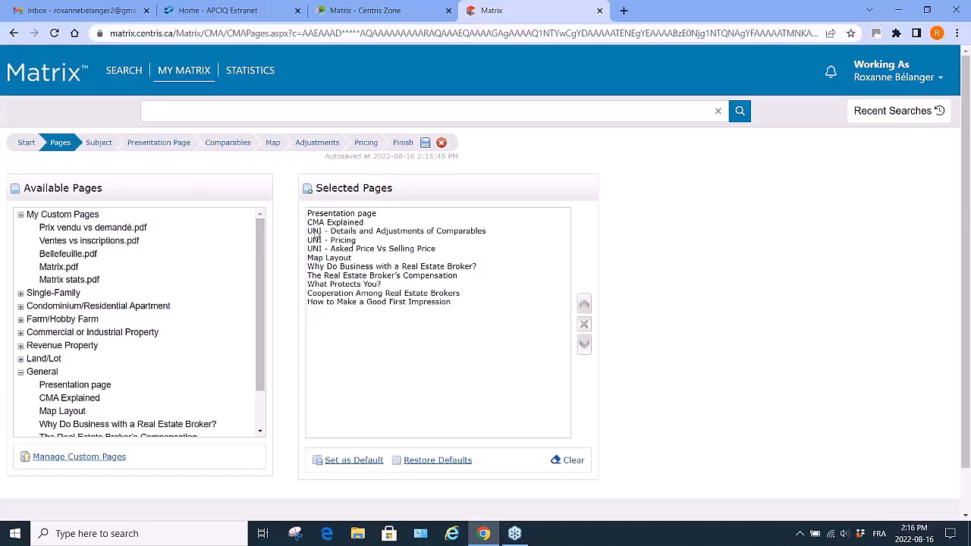
left_click(20, 295)
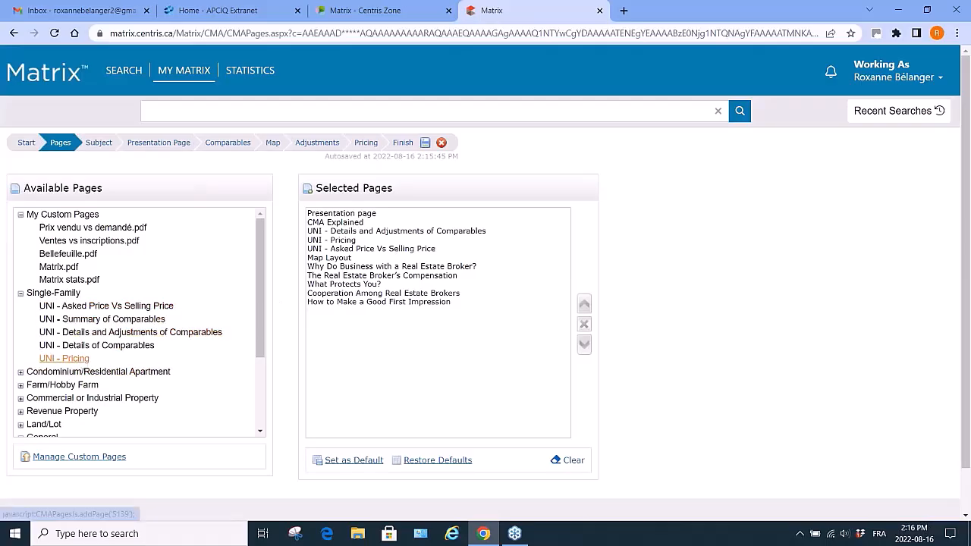
left_click(108, 347)
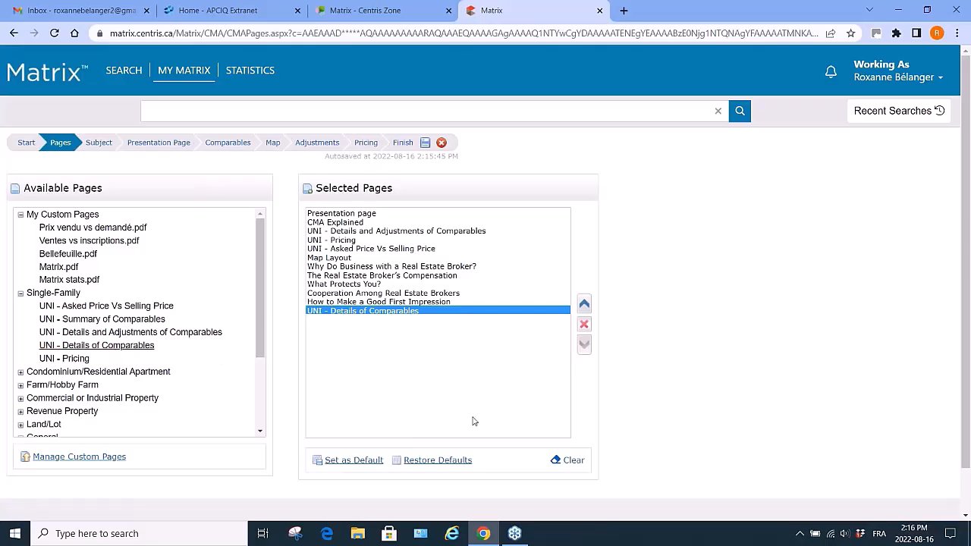
Move the added 'UNI - Details of Comparables' page up the selected list, then remove it.
left_click(584, 304)
left_click(585, 305)
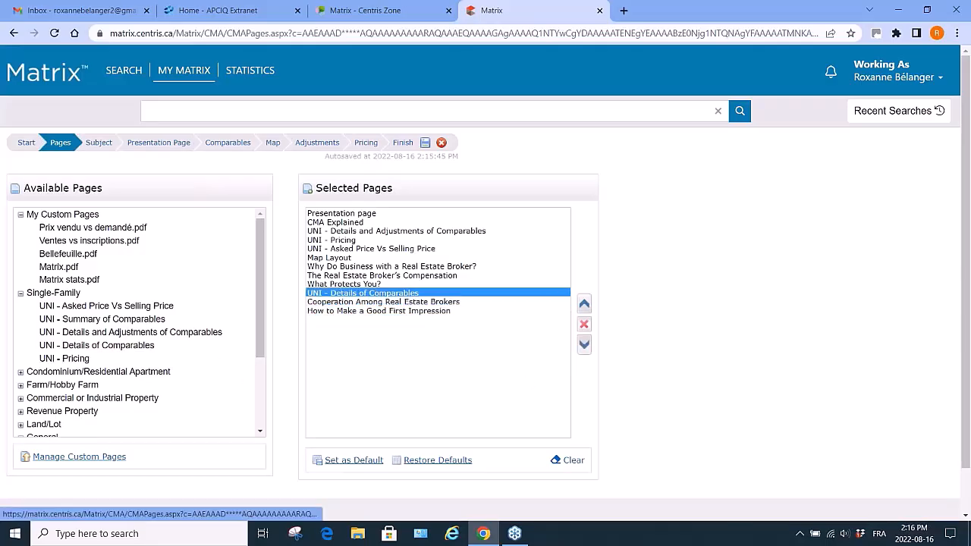
left_click(585, 304)
left_click(584, 305)
left_click(584, 304)
left_click(585, 305)
left_click(584, 304)
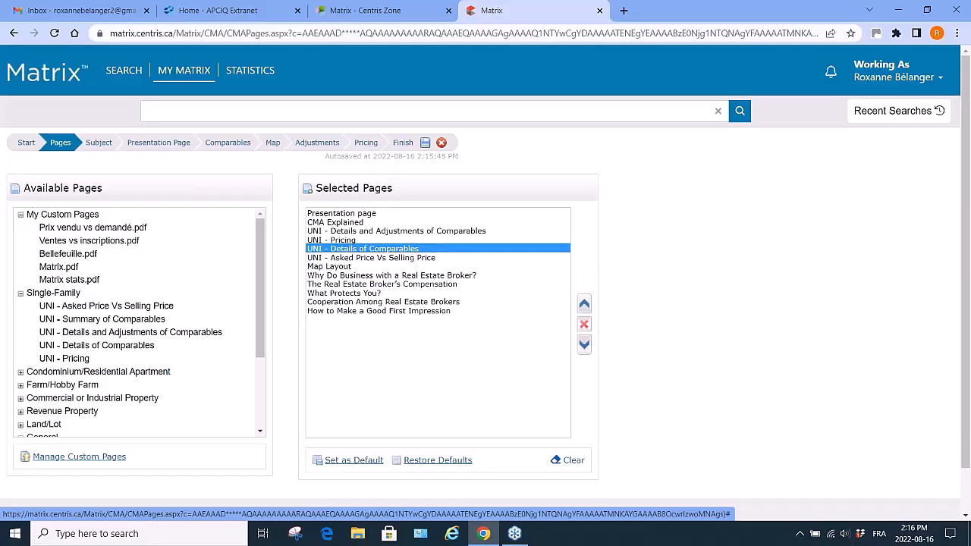
left_click(584, 305)
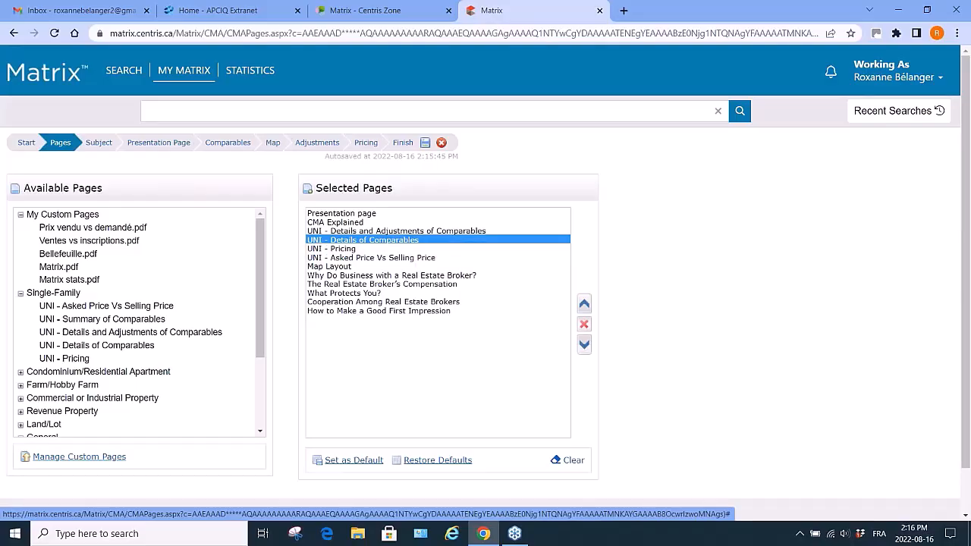
left_click(585, 324)
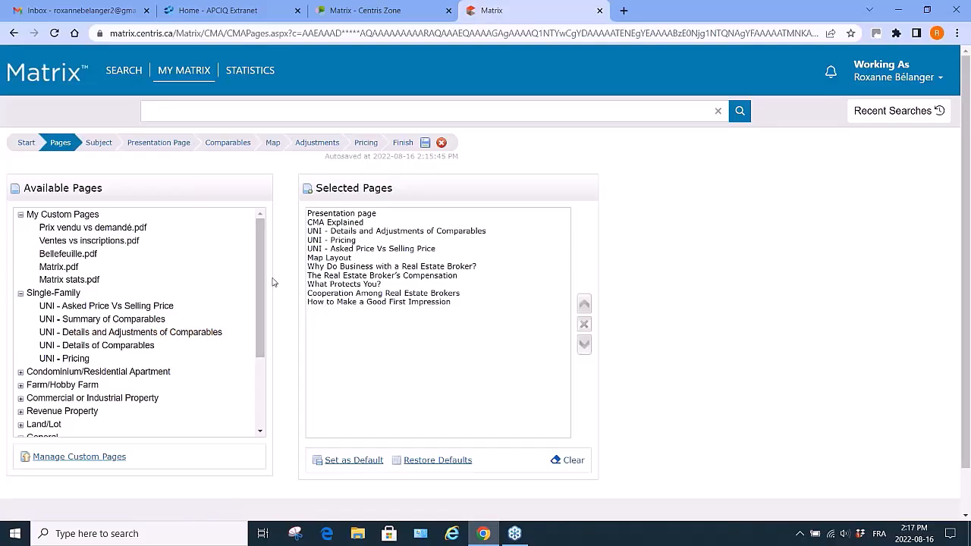
Go to the Subject step, search for a listing to auto-fill from, and set region Laval, Laval (Chomedey), status Sold.
left_click(99, 144)
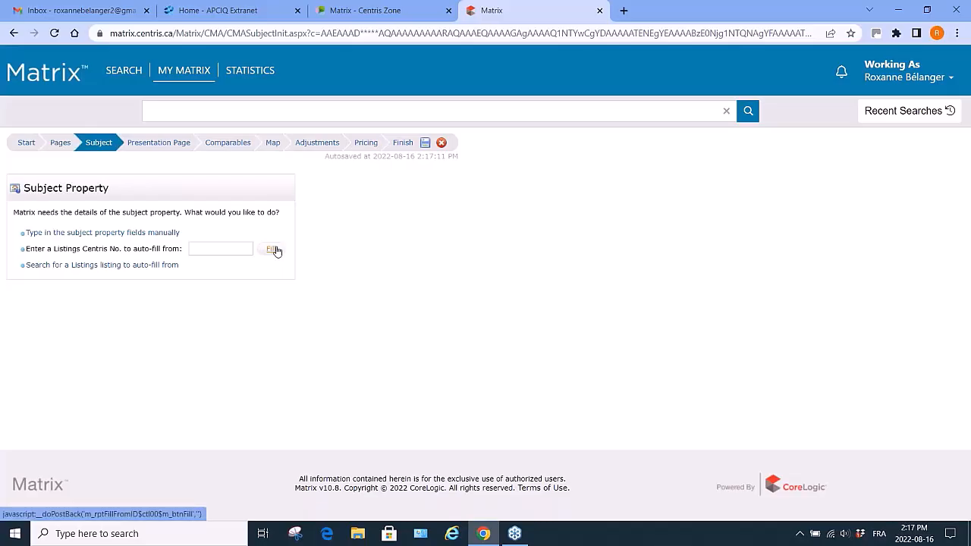
left_click(68, 266)
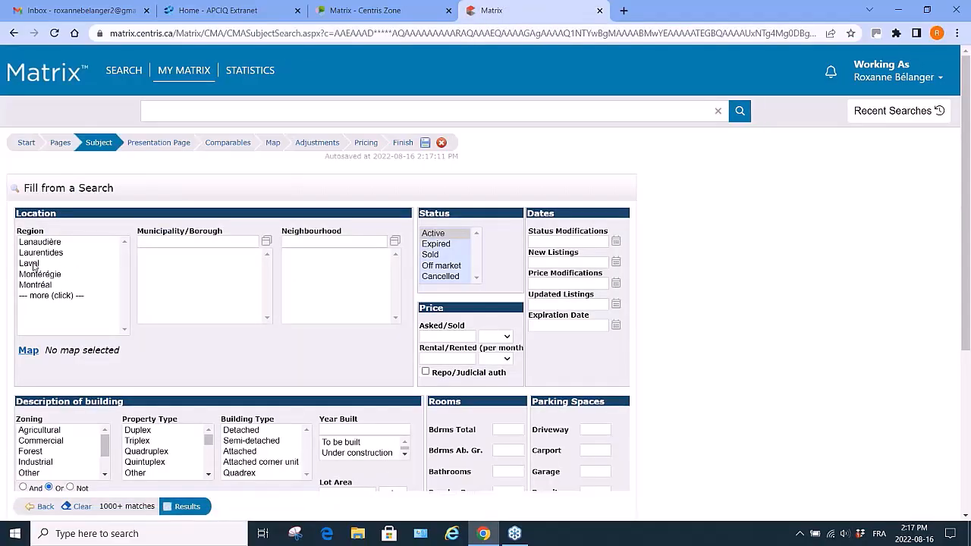
left_click(35, 265)
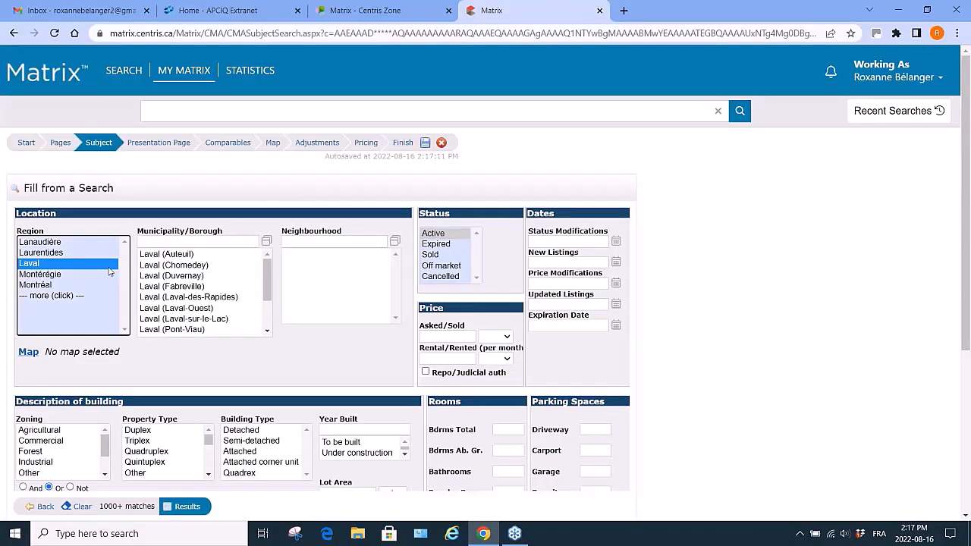
left_click(193, 265)
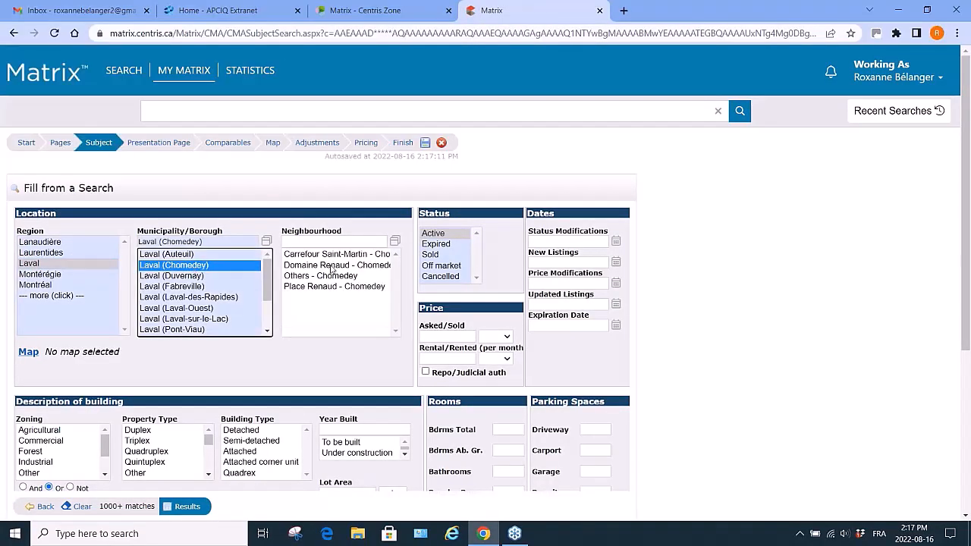
left_click(453, 256)
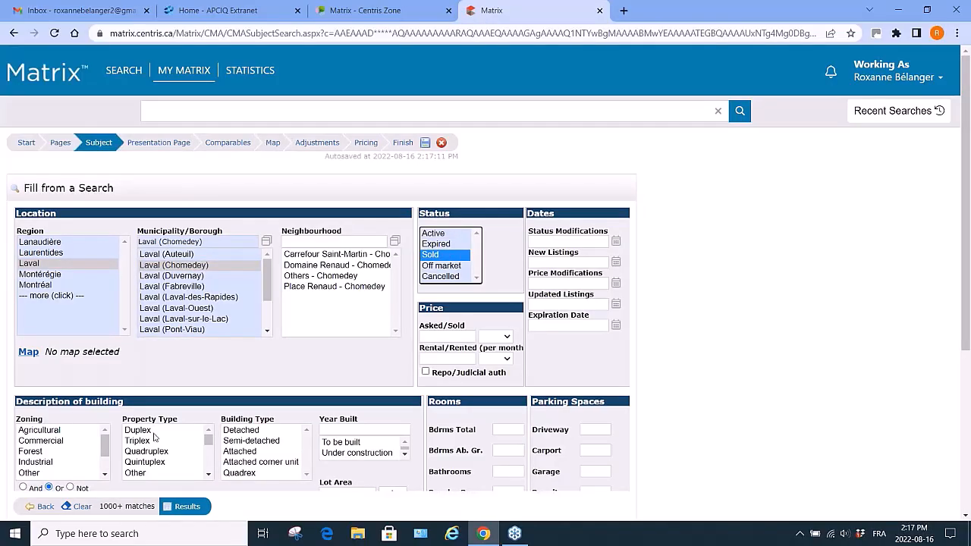
Set the building type to Detached, total bedrooms to 3+ and garage spaces to 1+.
left_click(264, 431)
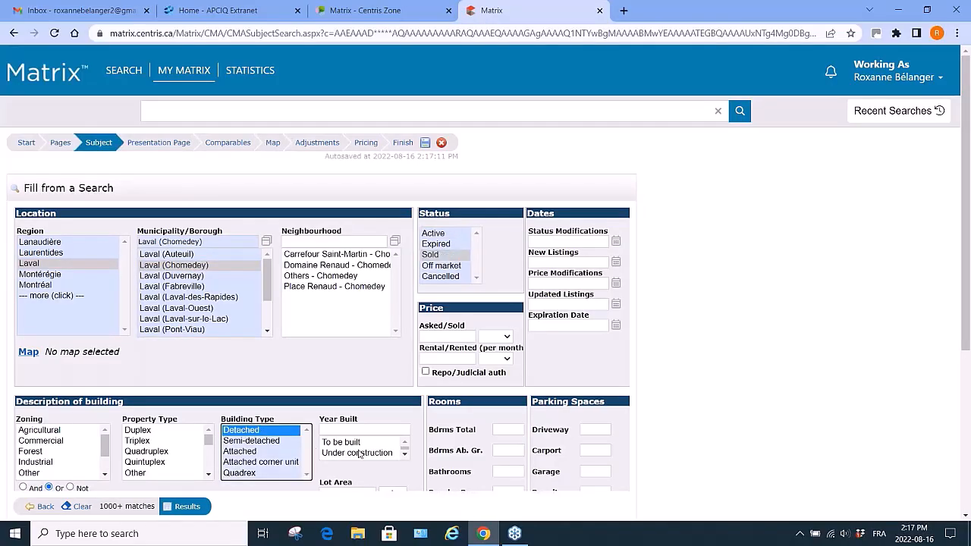
left_click(502, 430)
type("3+")
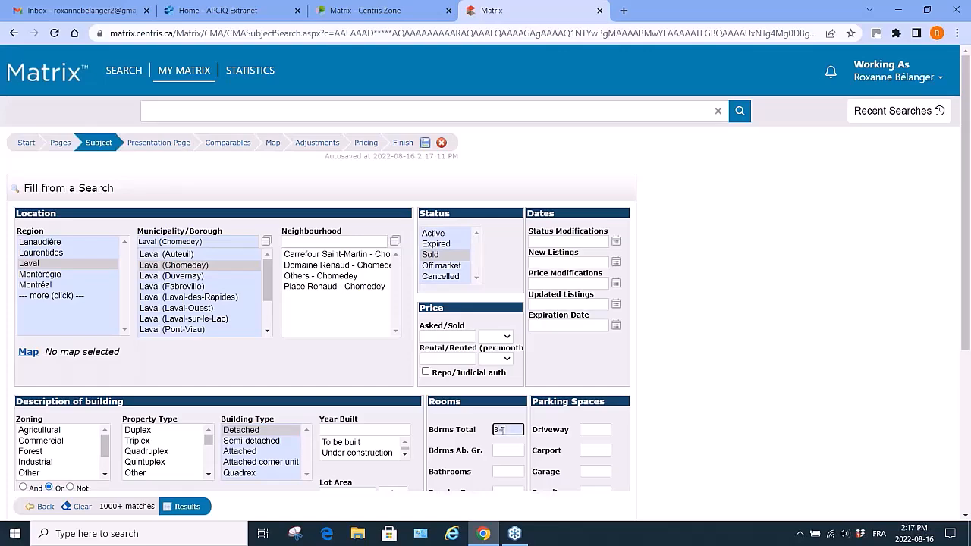
scroll(599, 425, "down", 1)
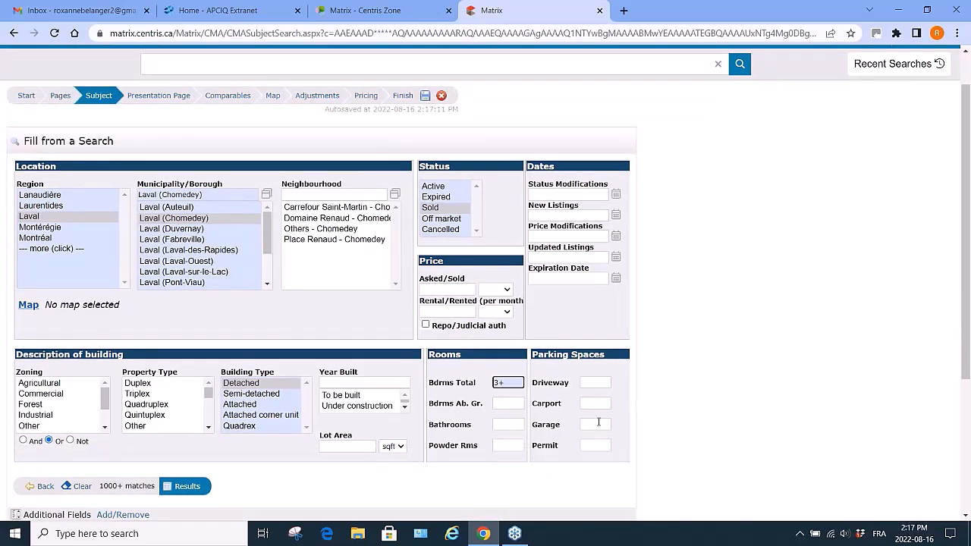
left_click(600, 424)
type("1+")
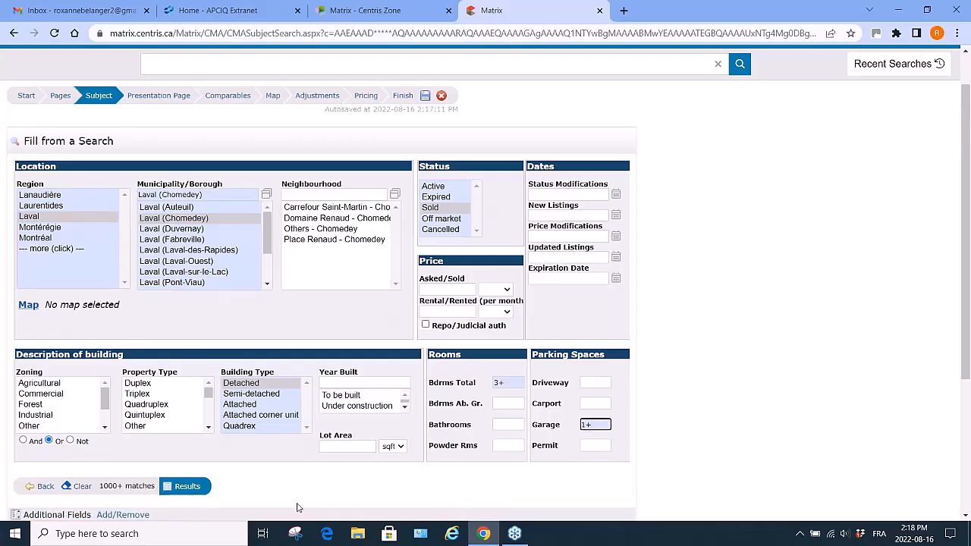
Set the status modifications date criterion to 20200101+.
left_click(581, 193)
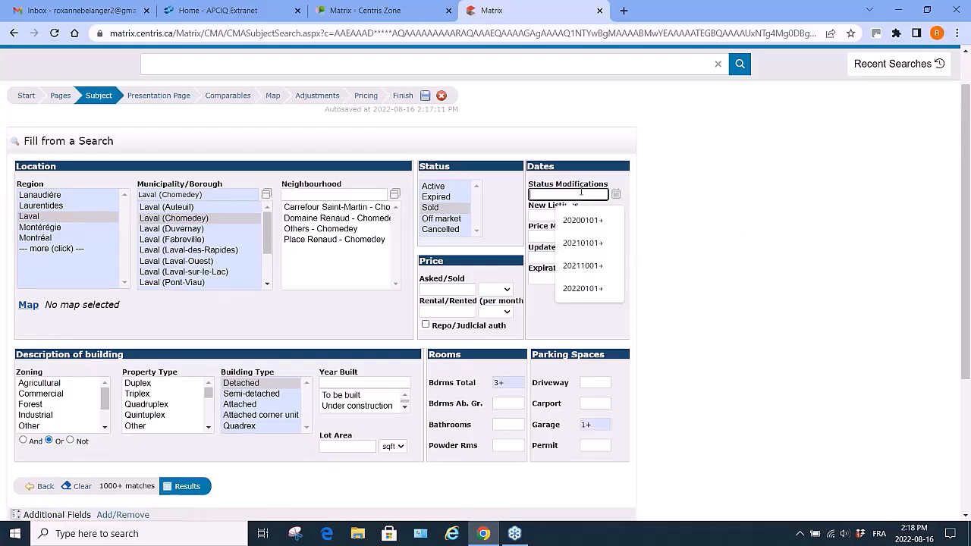
type("2")
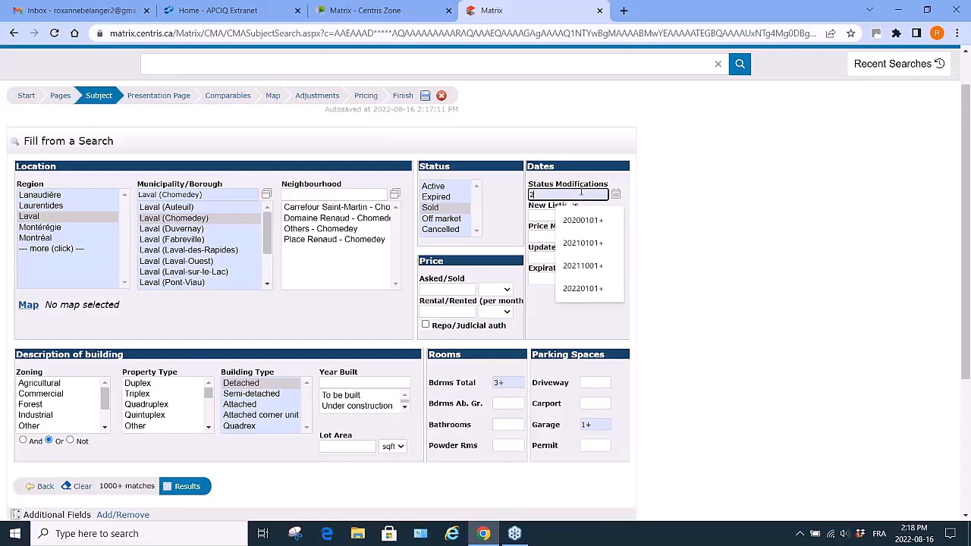
type("0000101+")
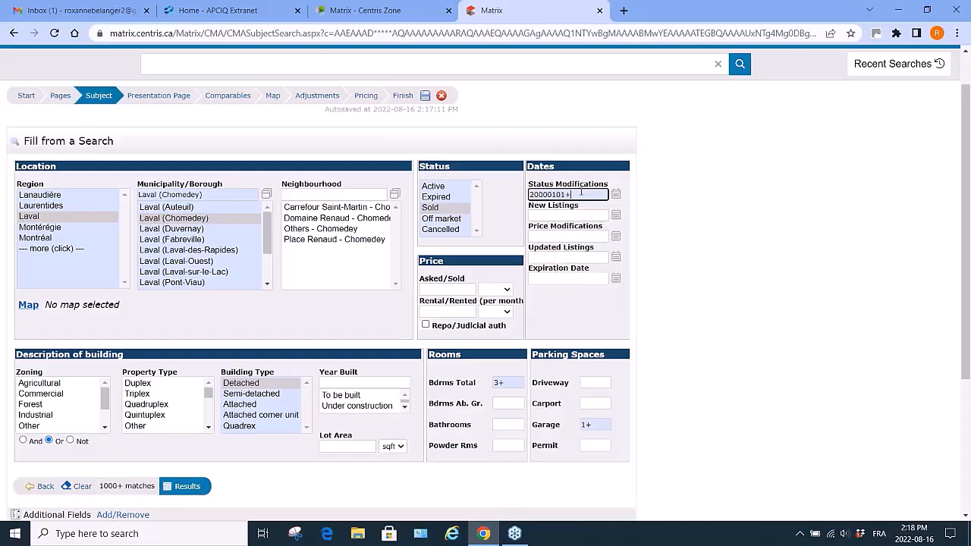
key("BackSpace")
key("BackSpace")
key("BackSpace")
key("BackSpace")
key("BackSpace")
key("BackSpace")
type("10101+")
key("BackSpace")
key("BackSpace")
key("BackSpace")
key("BackSpace")
key("BackSpace")
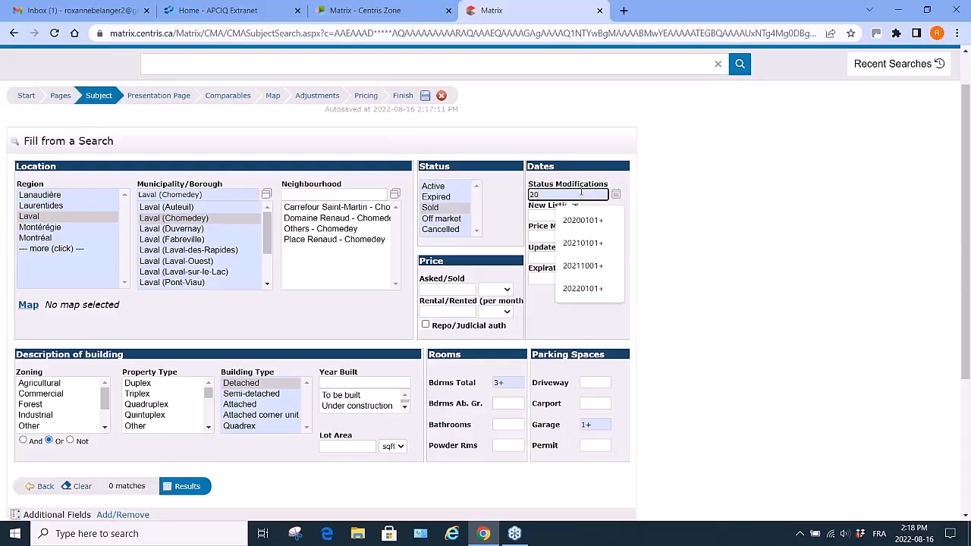
type("200101+")
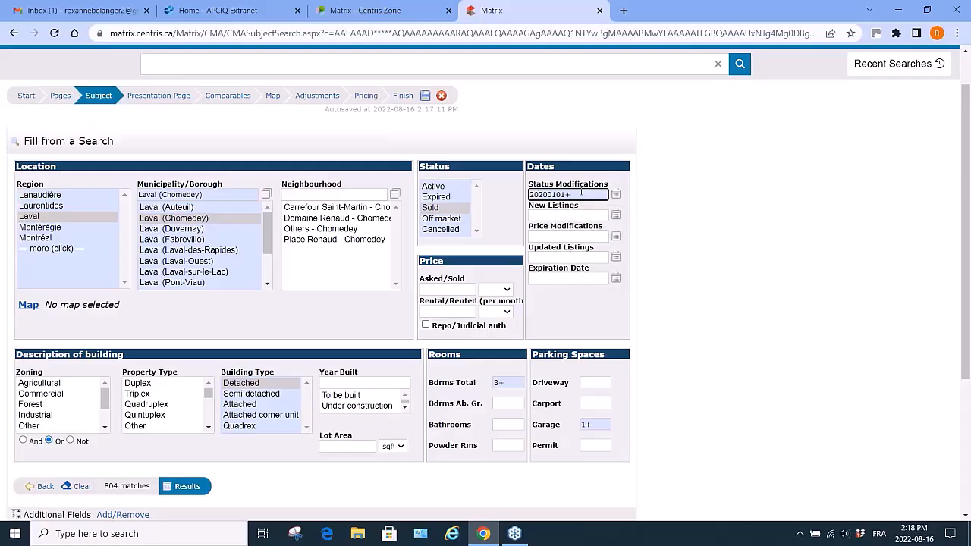
left_click(189, 487)
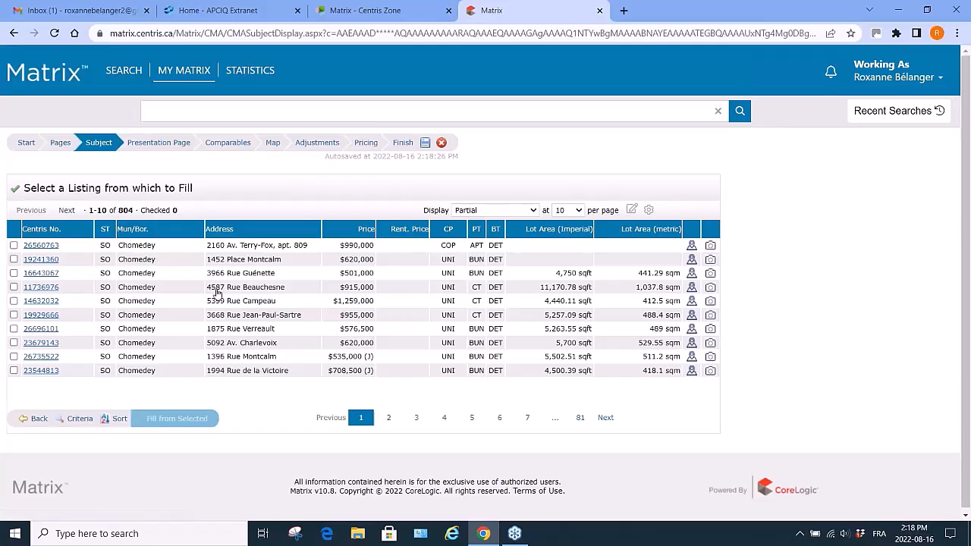
left_click(37, 302)
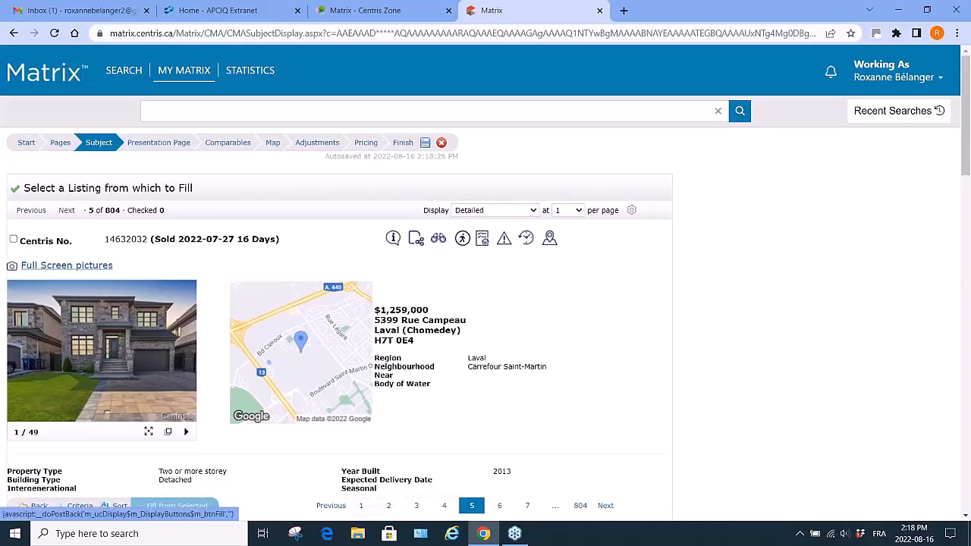
left_click(13, 239)
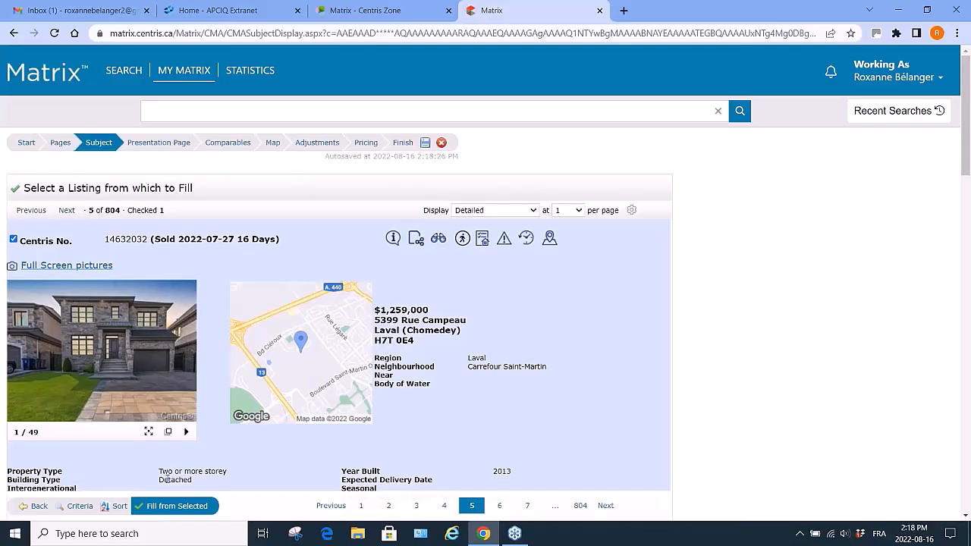
left_click(180, 506)
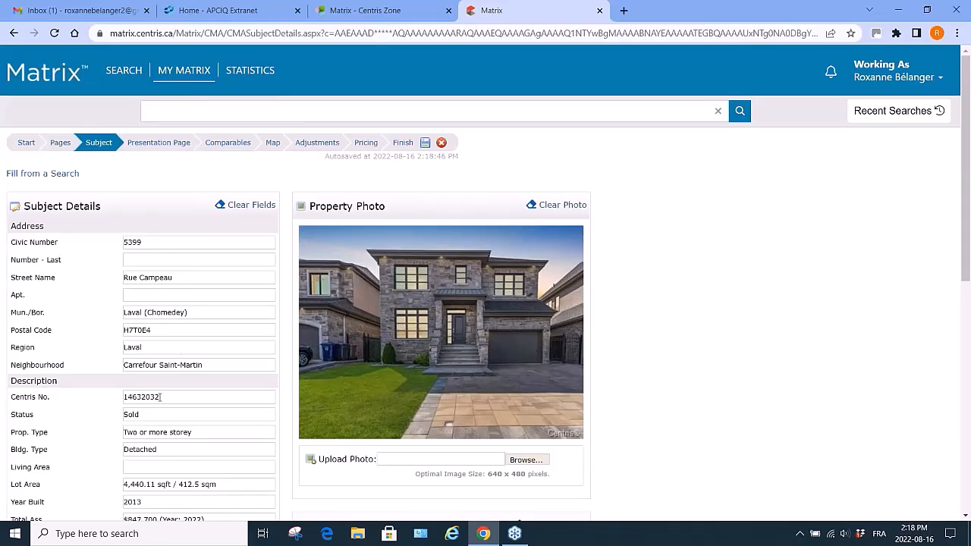
Clear the Centris No., Status and Asking Price fields of the subject details.
left_click_drag(164, 397, 88, 416)
key("BackSpace")
key("BackSpace")
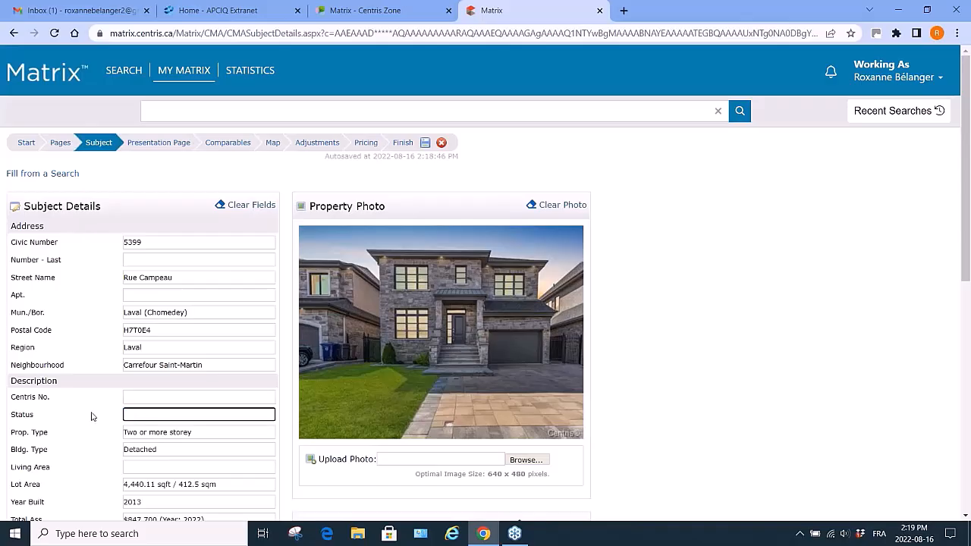
scroll(214, 469, "down", 1)
scroll(215, 469, "down", 3)
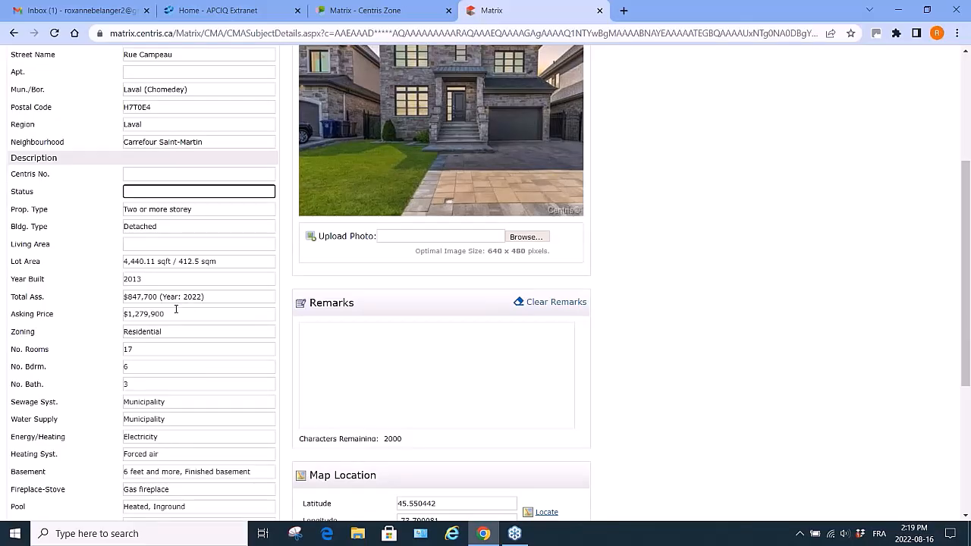
left_click_drag(174, 315, 120, 322)
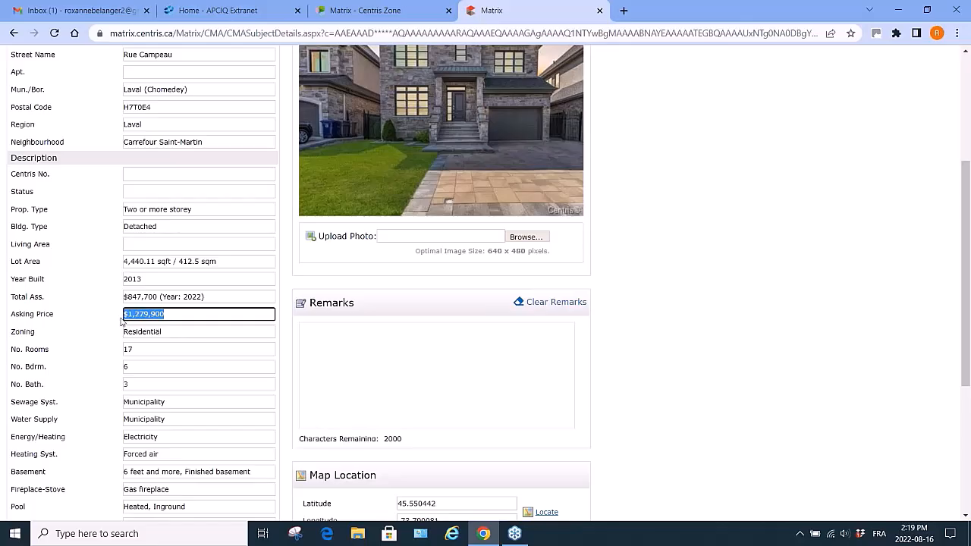
key("BackSpace")
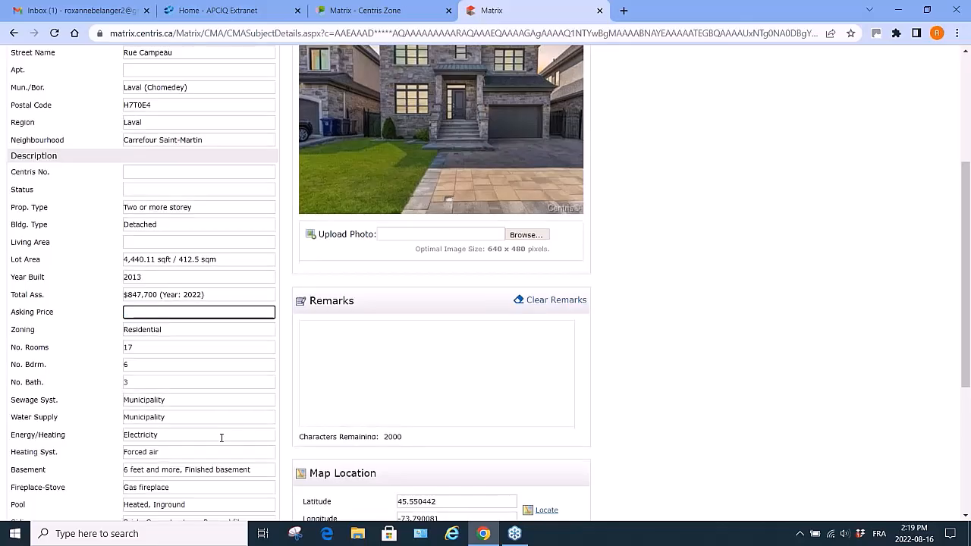
Rename the first custom adjustment field from Toiture to Roofing.
scroll(221, 437, "down", 3)
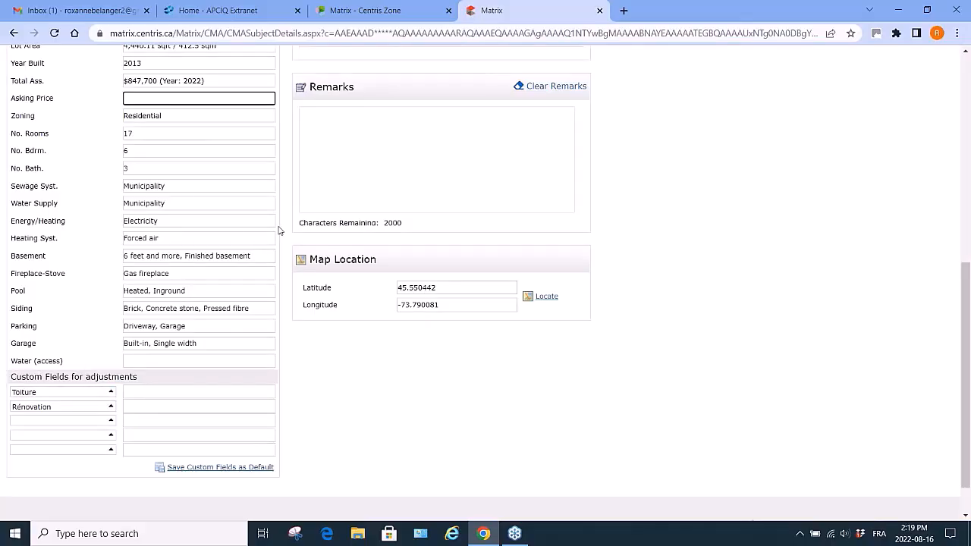
left_click(60, 393)
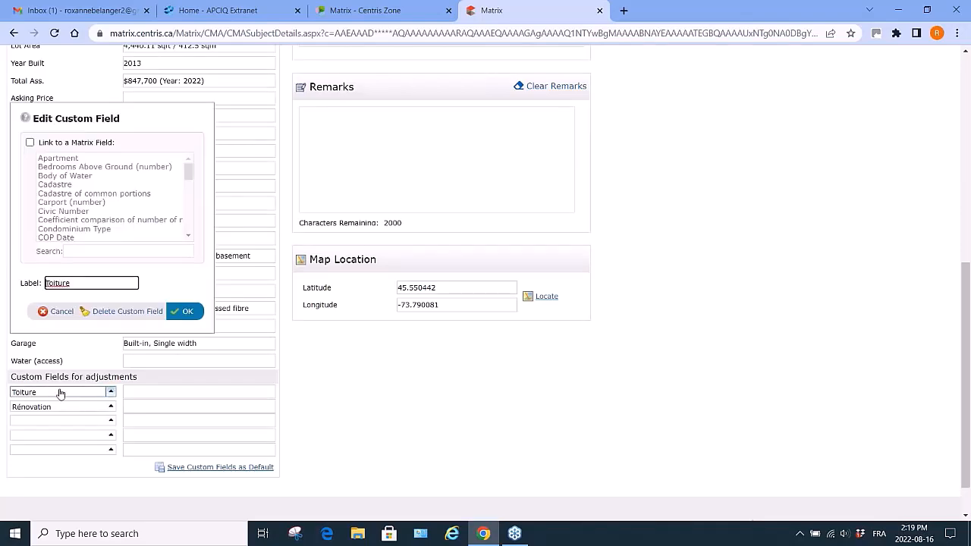
key("Delete")
key("Delete")
key("Delete")
key("Delete")
key("Delete")
key("Delete")
key("Delete")
type("Roofing")
left_click(60, 393)
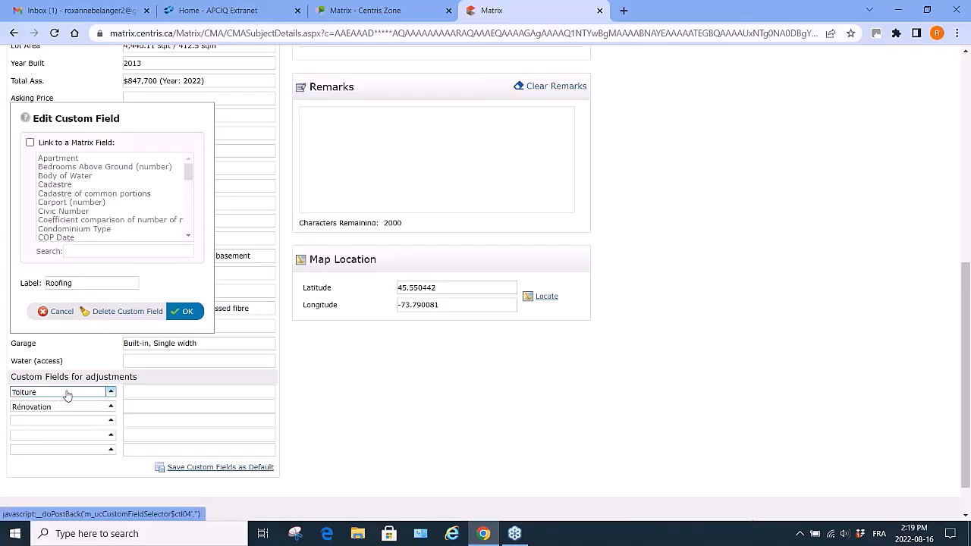
left_click(187, 313)
Enter Brand new 2022 as the Roofing custom field's value.
left_click(164, 393)
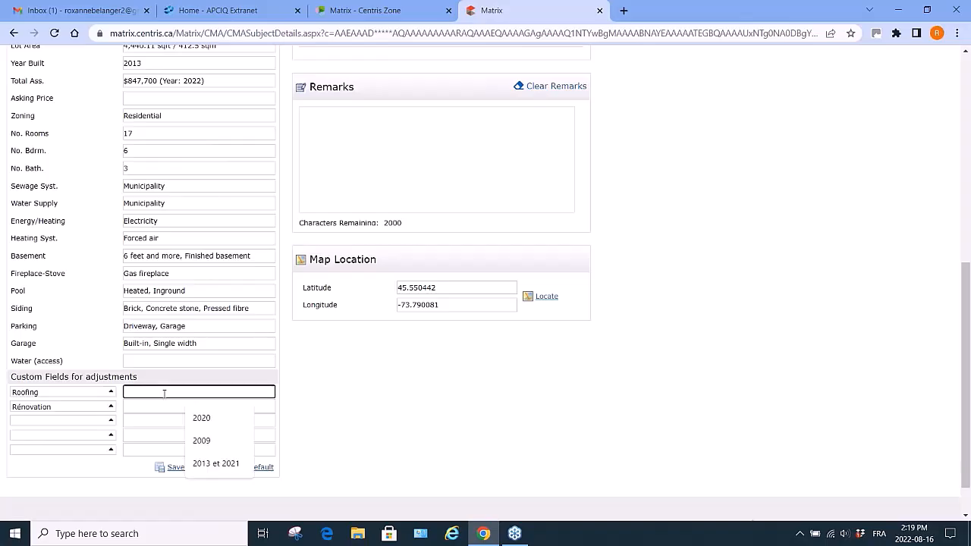
type("B")
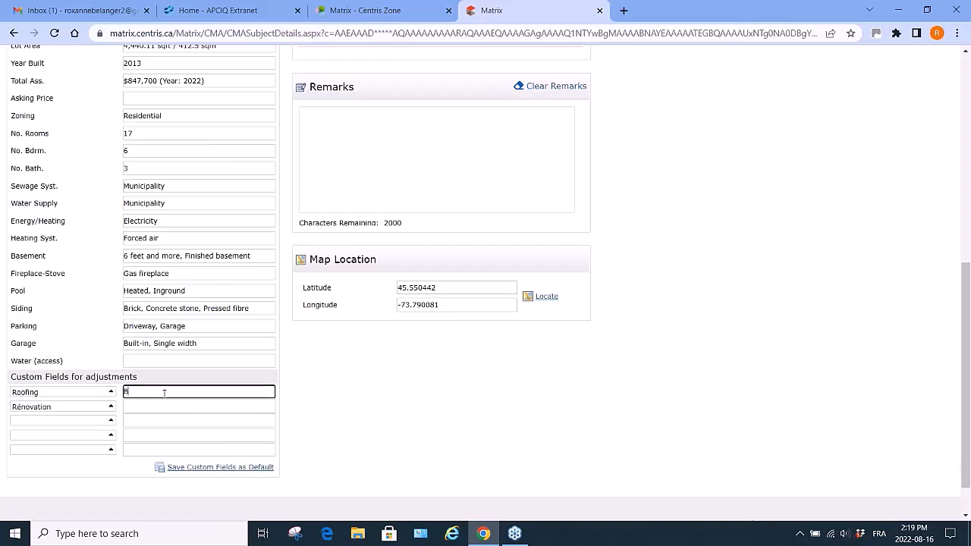
type("rand new 2022")
Delete the Rénovation custom adjustment field.
left_click(112, 407)
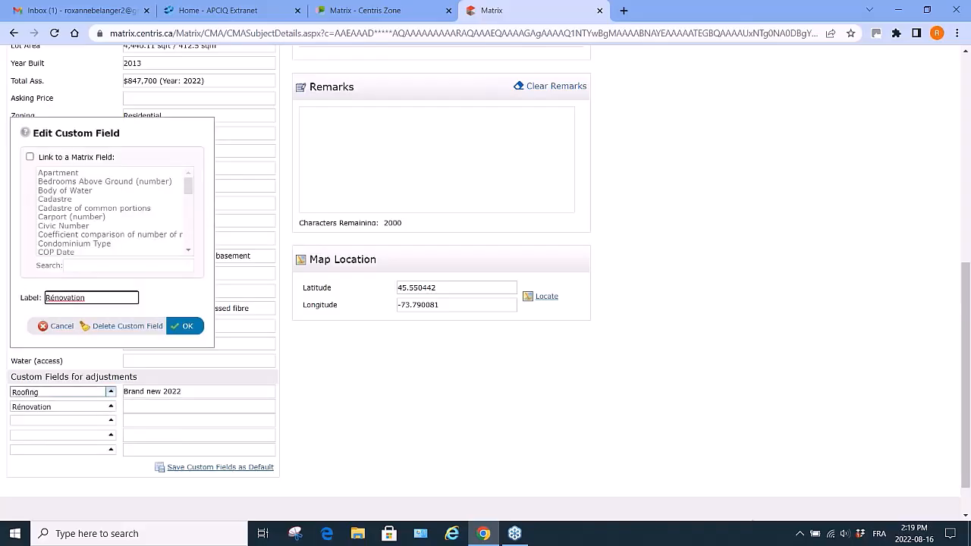
left_click(57, 329)
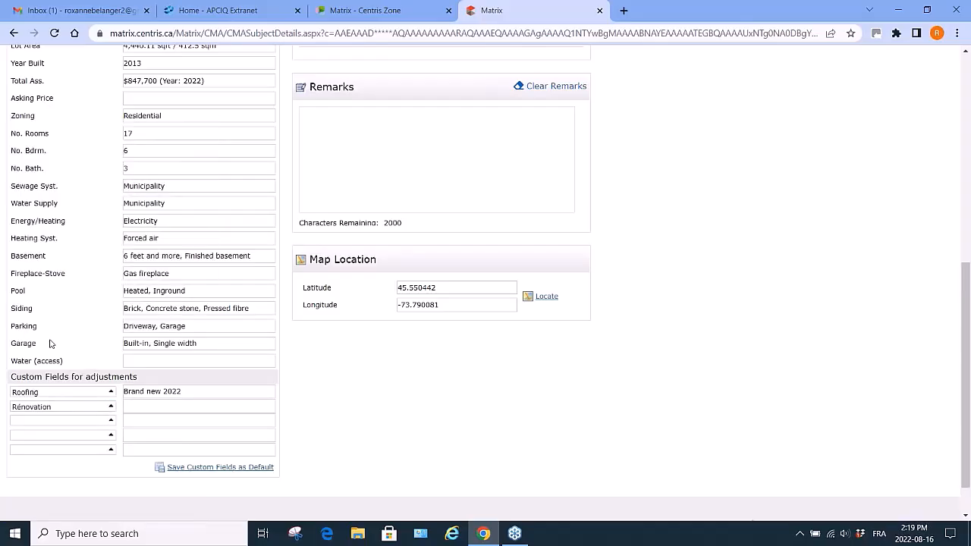
left_click(61, 411)
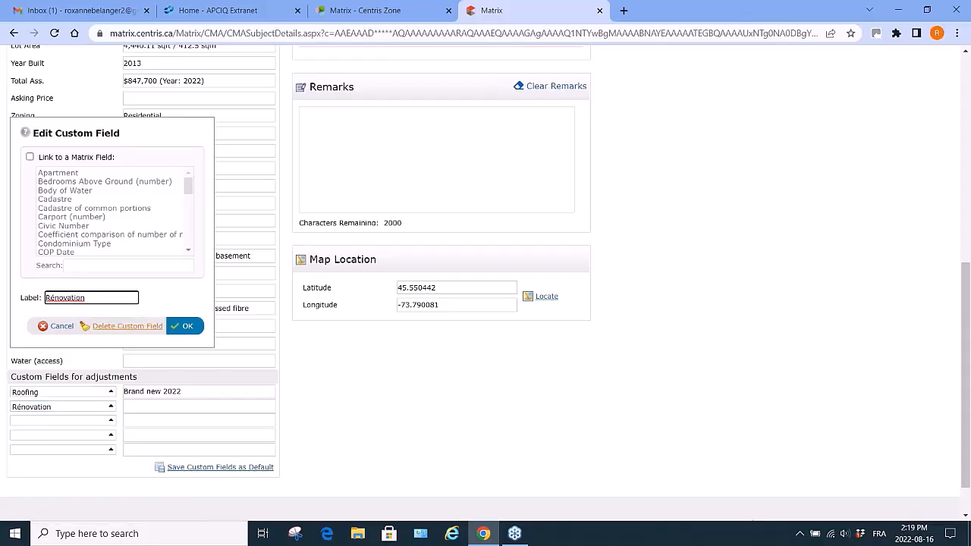
left_click(125, 326)
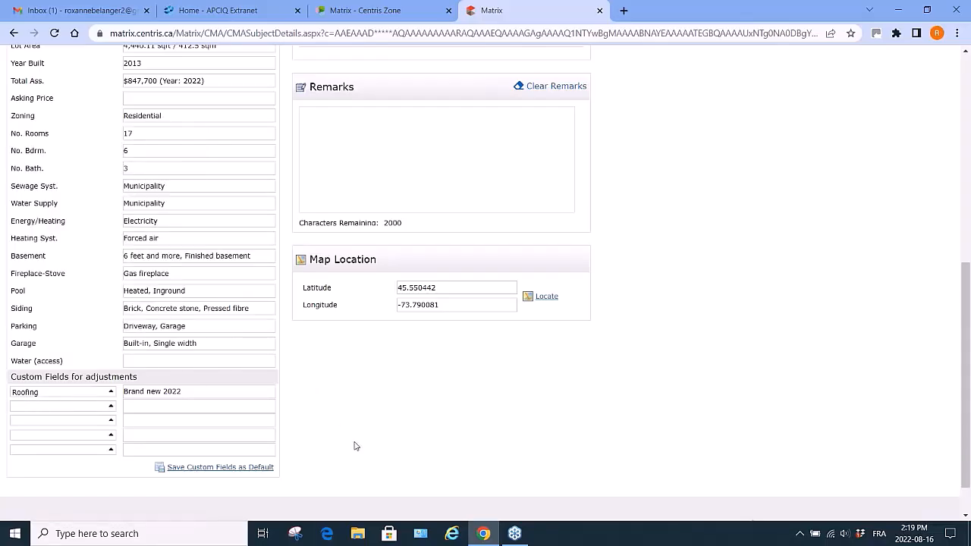
Locate the subject property on the map from its latitude and longitude.
scroll(356, 446, "up", 3)
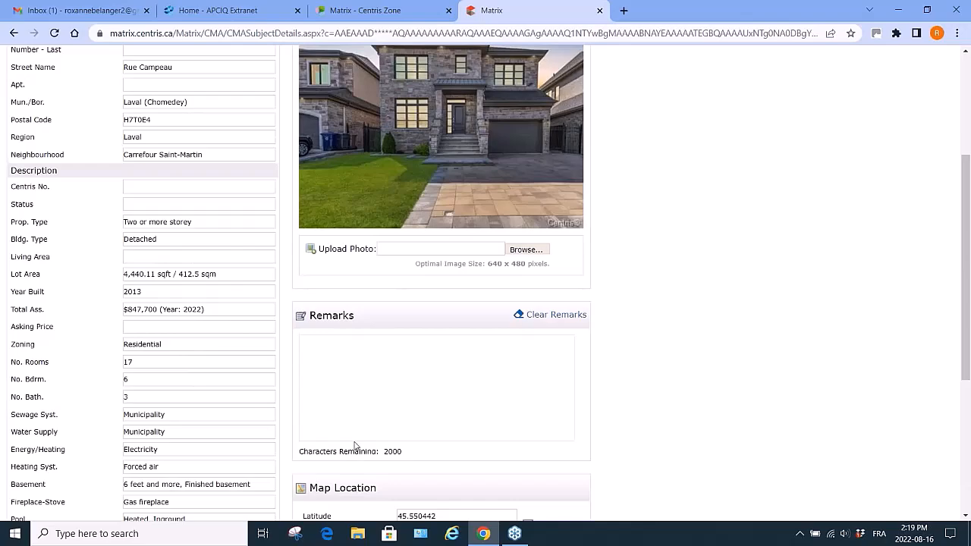
scroll(356, 446, "up", 3)
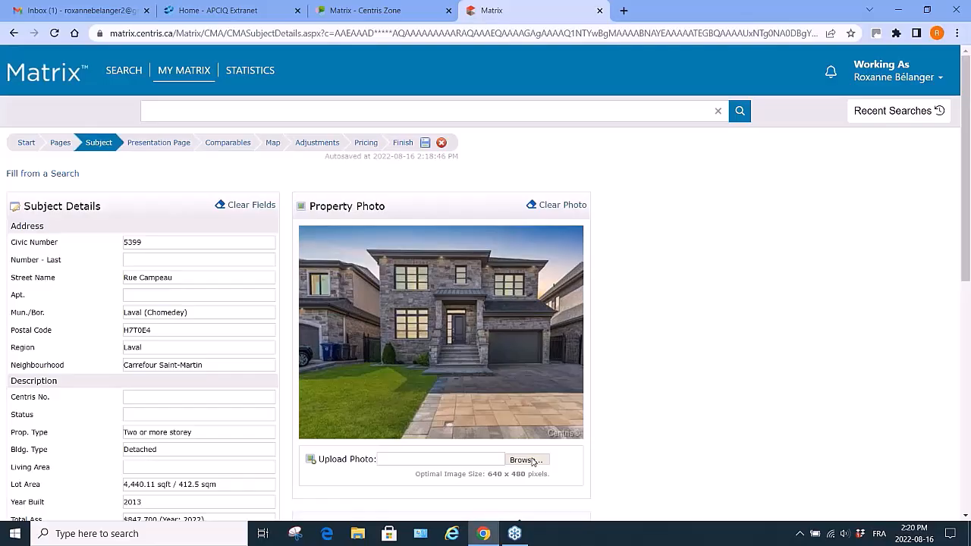
scroll(534, 462, "down", 2)
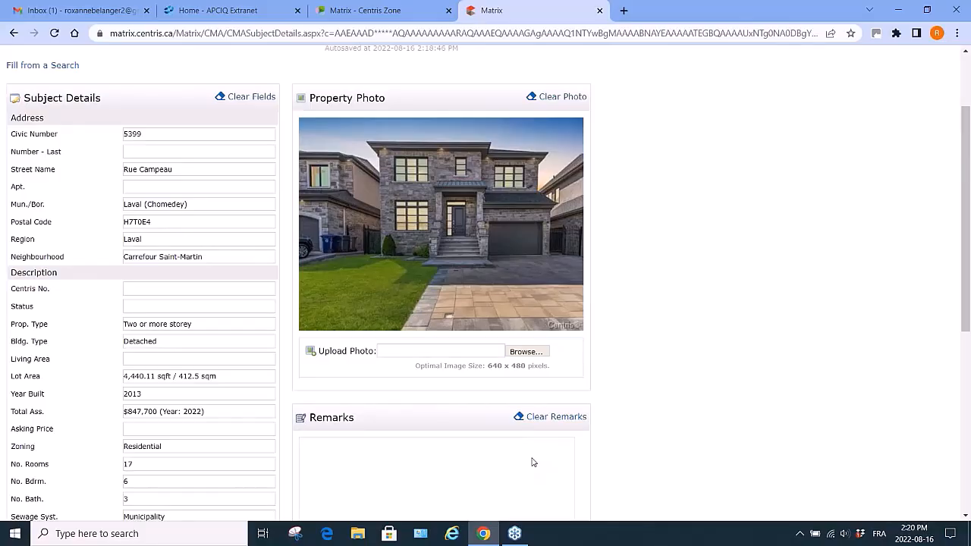
scroll(384, 462, "down", 3)
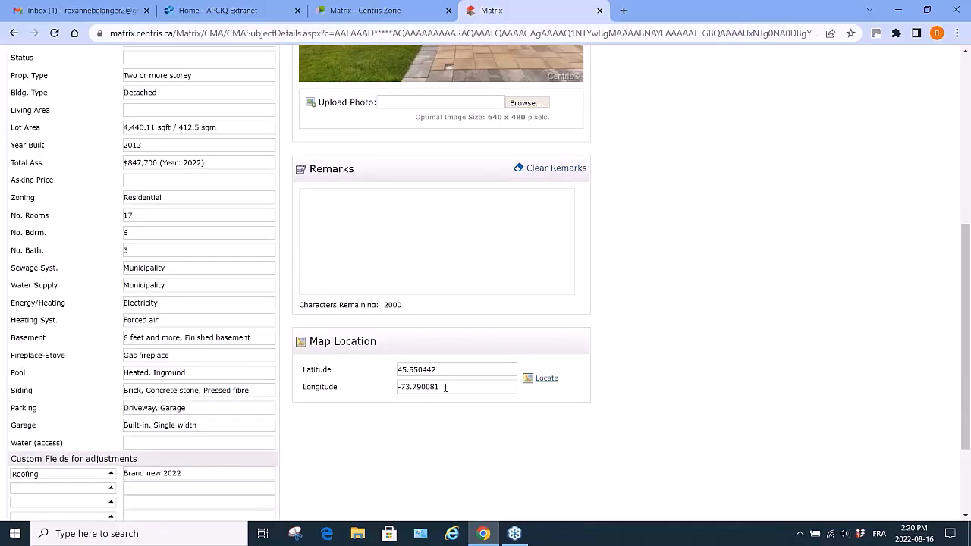
left_click(553, 381)
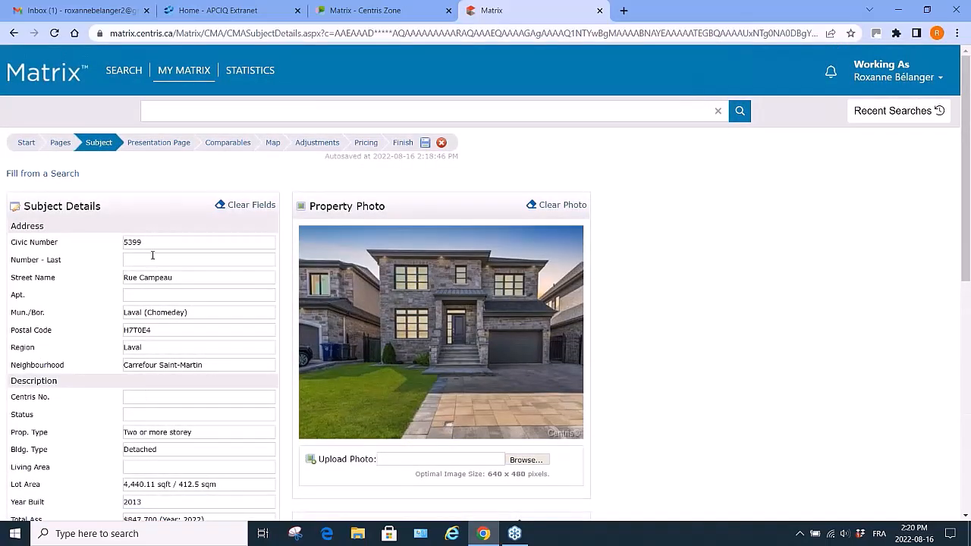
Open the Presentation Page step and replace the contact name with the clients' names.
left_click(171, 144)
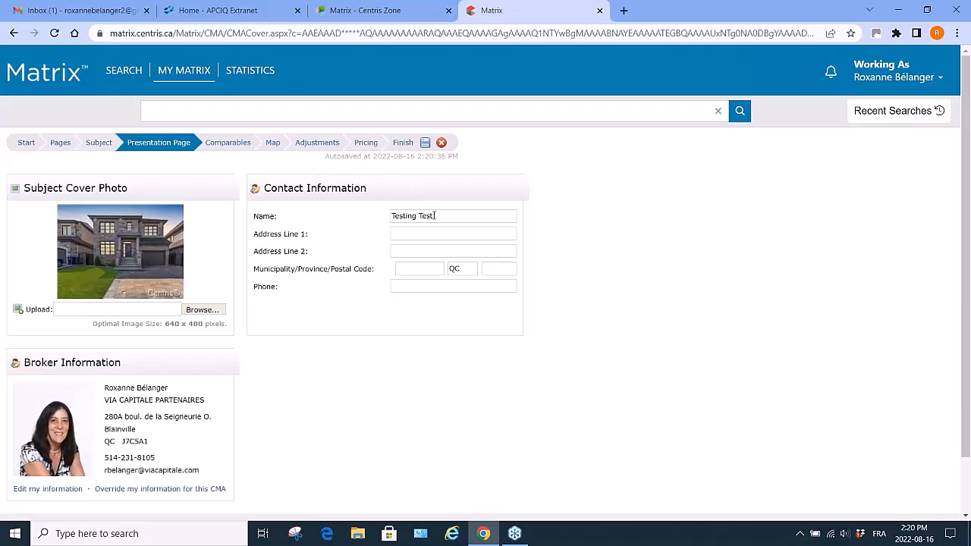
left_click_drag(437, 216, 329, 237)
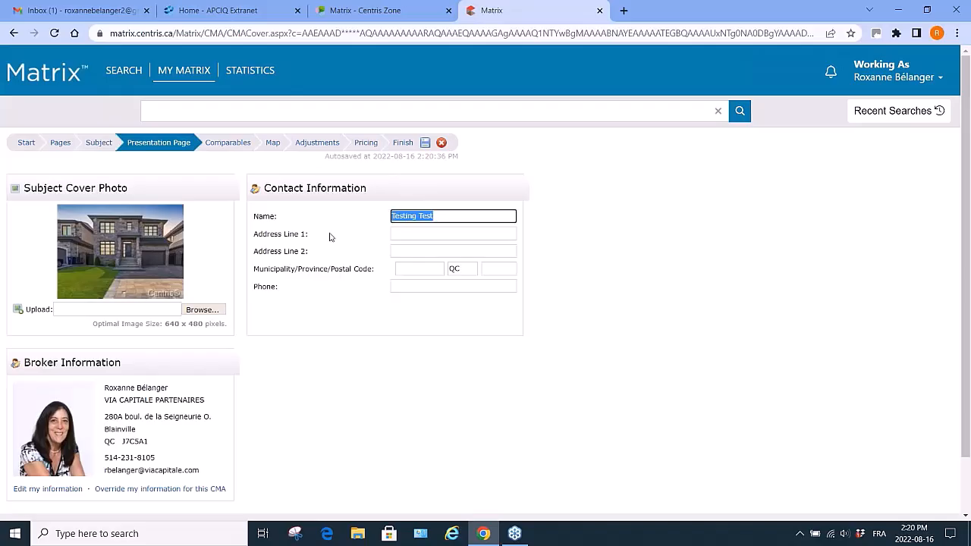
type("Mike and Mary")
left_click(421, 229)
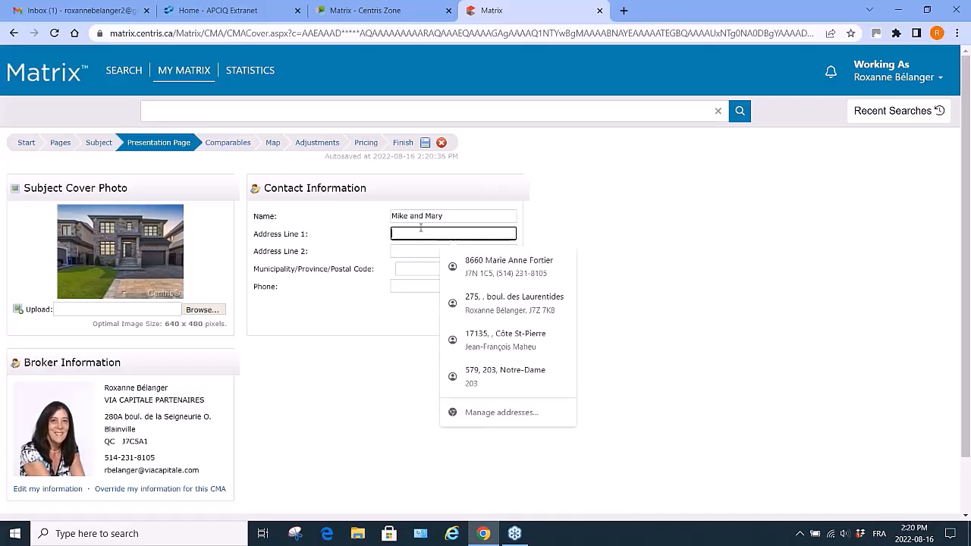
left_click(367, 305)
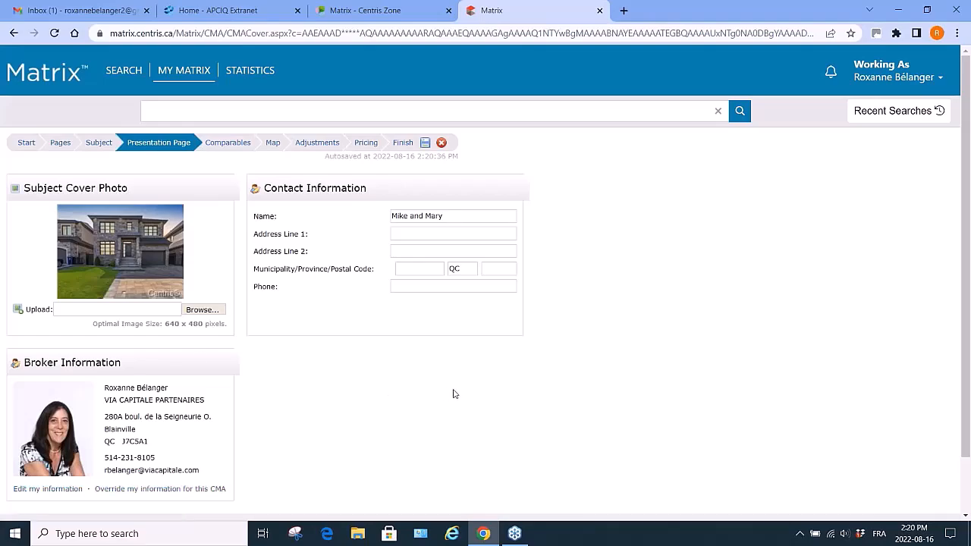
Go to the Comparables step and start adding comparables from a listing search.
scroll(454, 394, "down", 2)
scroll(454, 394, "up", 2)
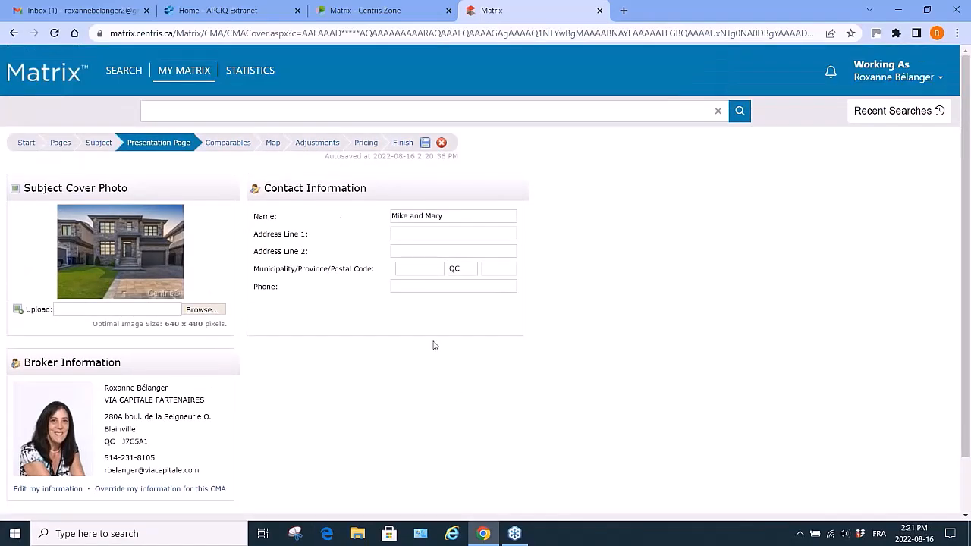
left_click(235, 144)
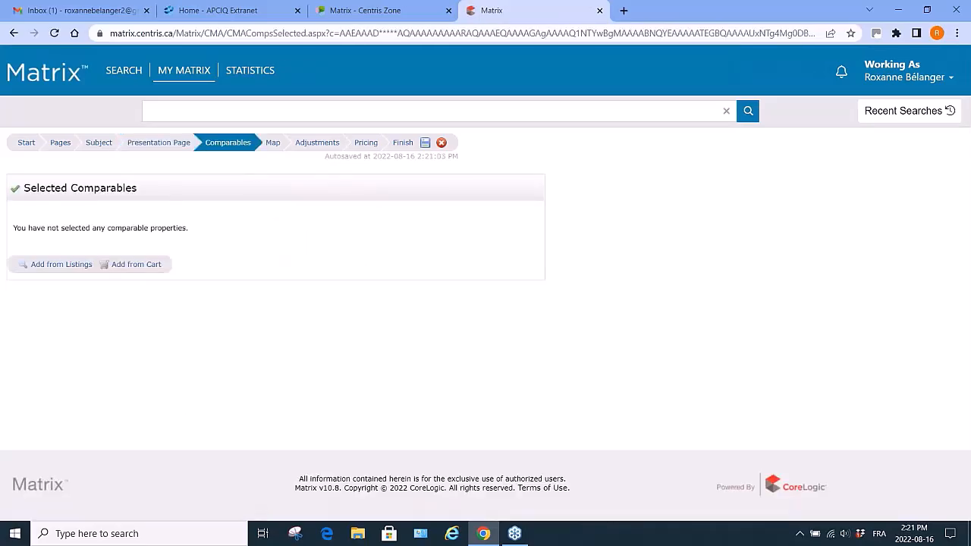
left_click(74, 265)
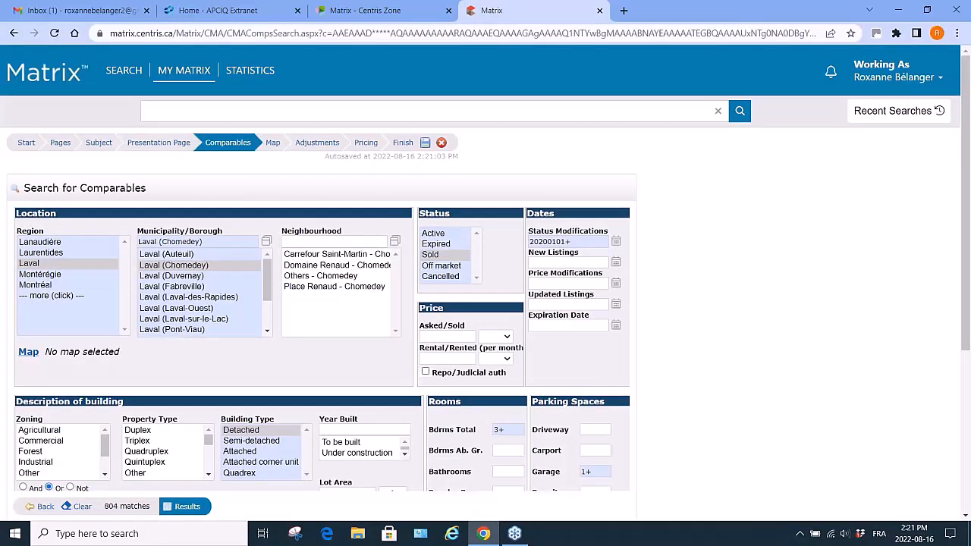
Clear the status modifications date criterion and set the year built range to 2000-2015.
left_click(577, 242)
left_click_drag(577, 242, 519, 250)
key("BackSpace")
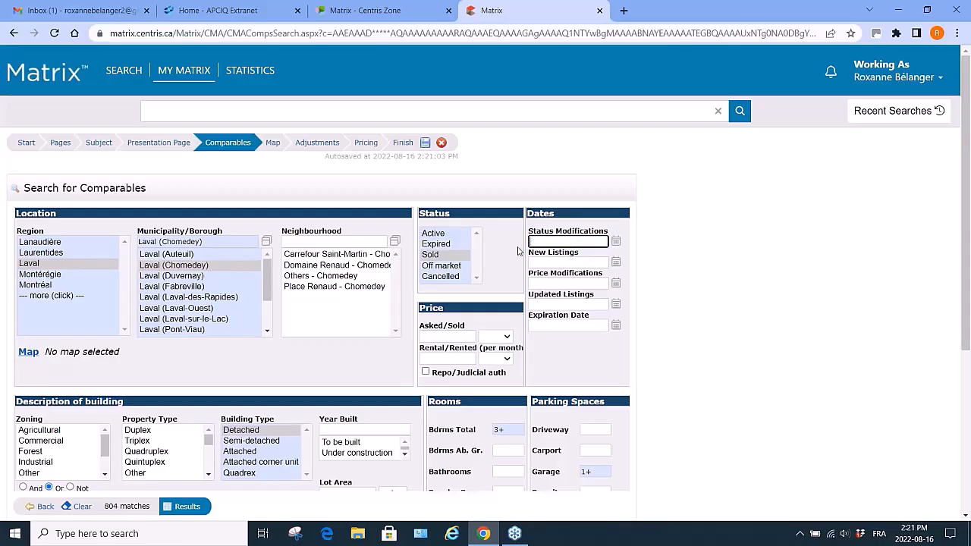
left_click(368, 430)
type("2000-015")
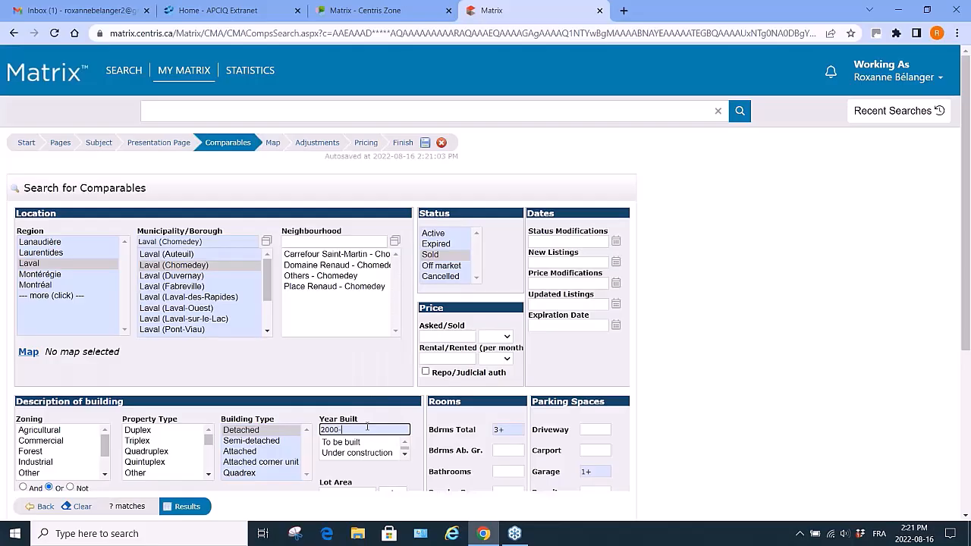
key("BackSpace")
key("BackSpace")
key("BackSpace")
type("2015")
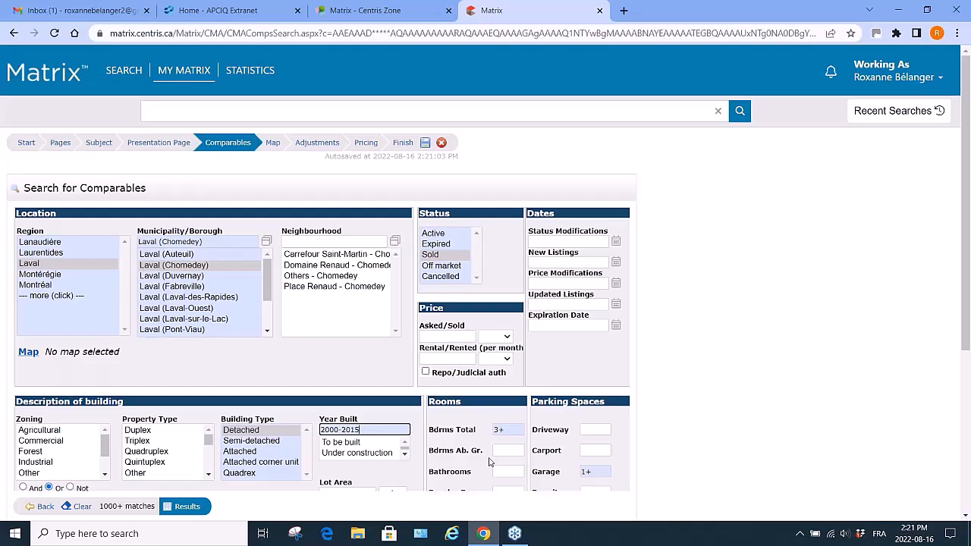
Set the asked/sold price criterion to 800000+.
scroll(490, 461, "down", 2)
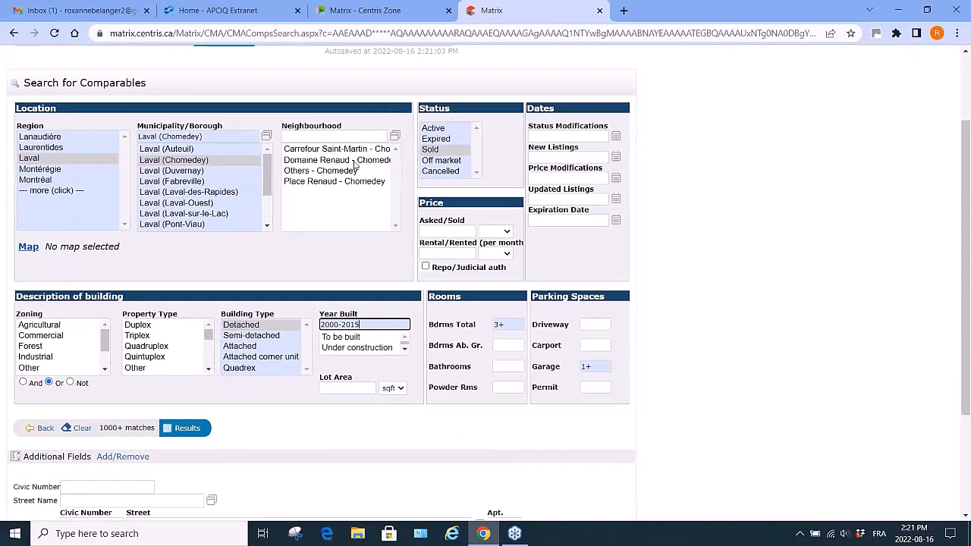
left_click(441, 231)
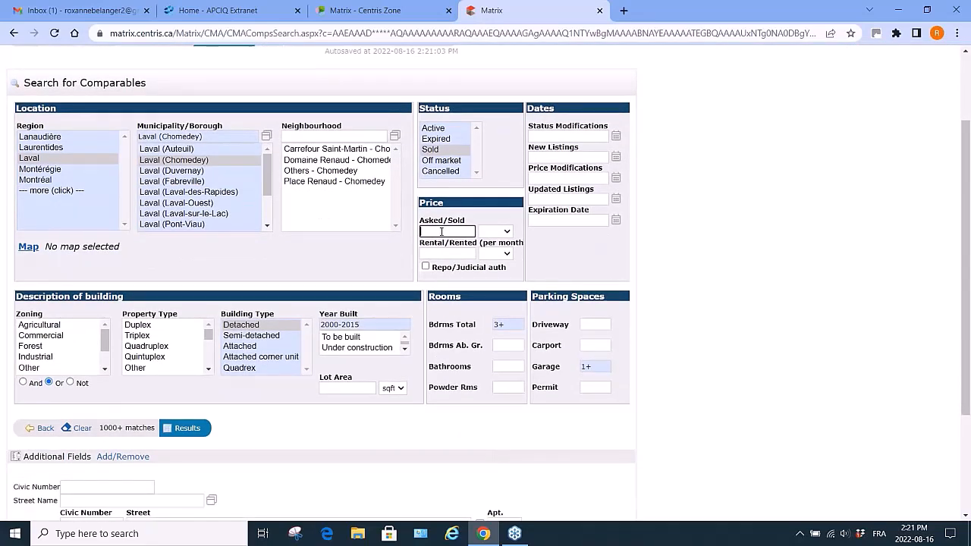
type("800000")
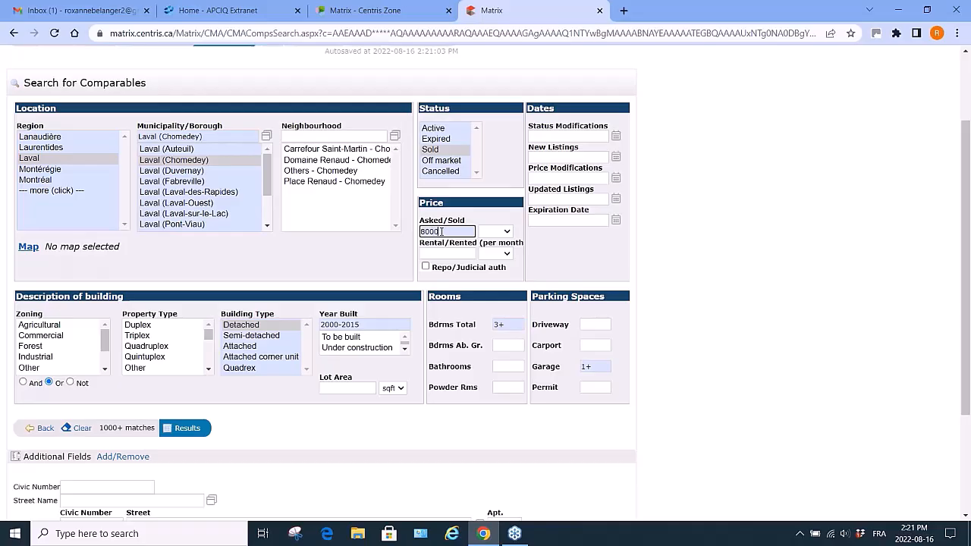
type("+")
scroll(160, 362, "down", 2)
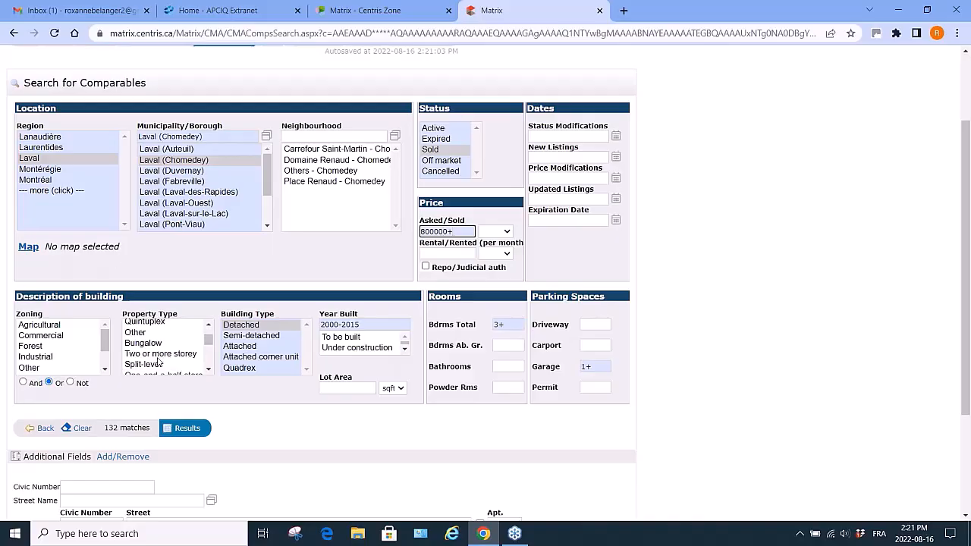
Restrict the property type to two or more storey and show the comparable search results.
left_click(160, 355)
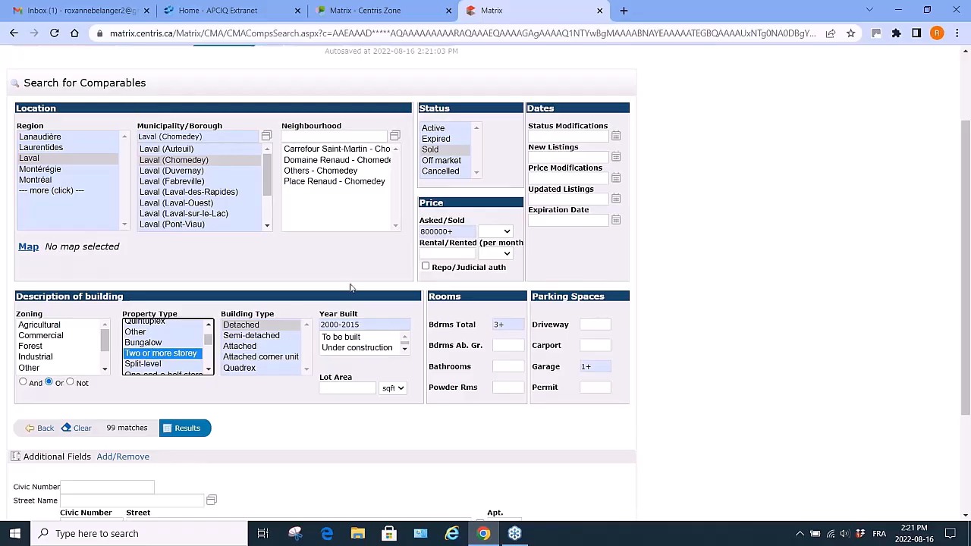
left_click(187, 428)
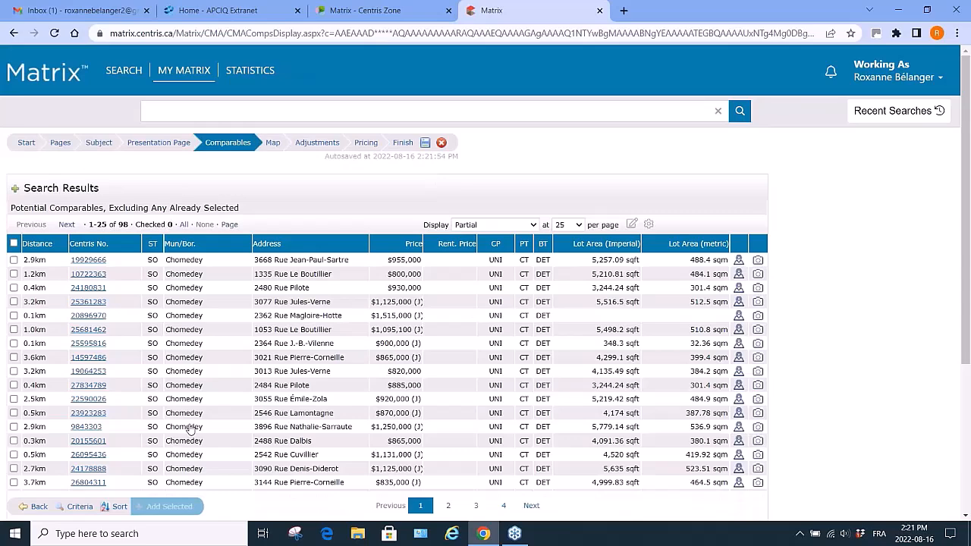
left_click(14, 289)
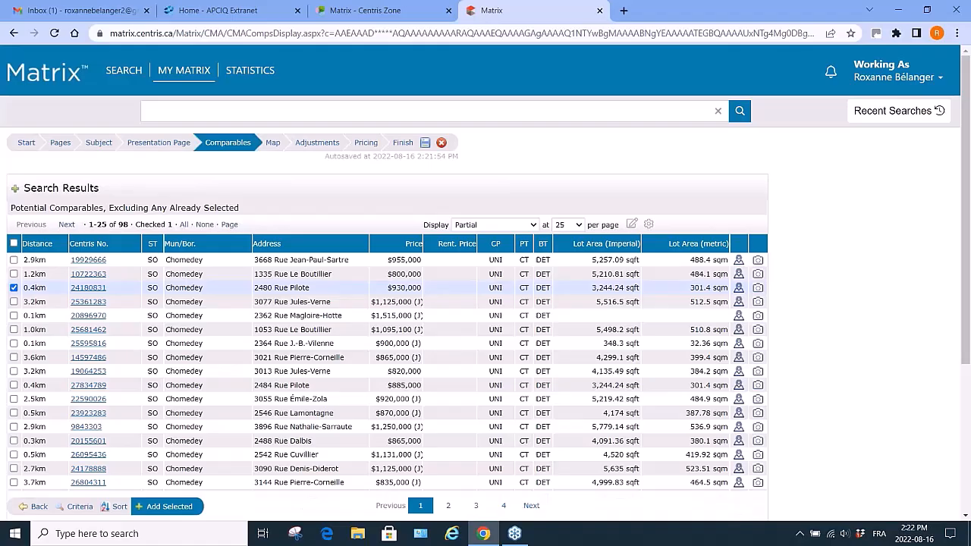
left_click(14, 316)
left_click(13, 344)
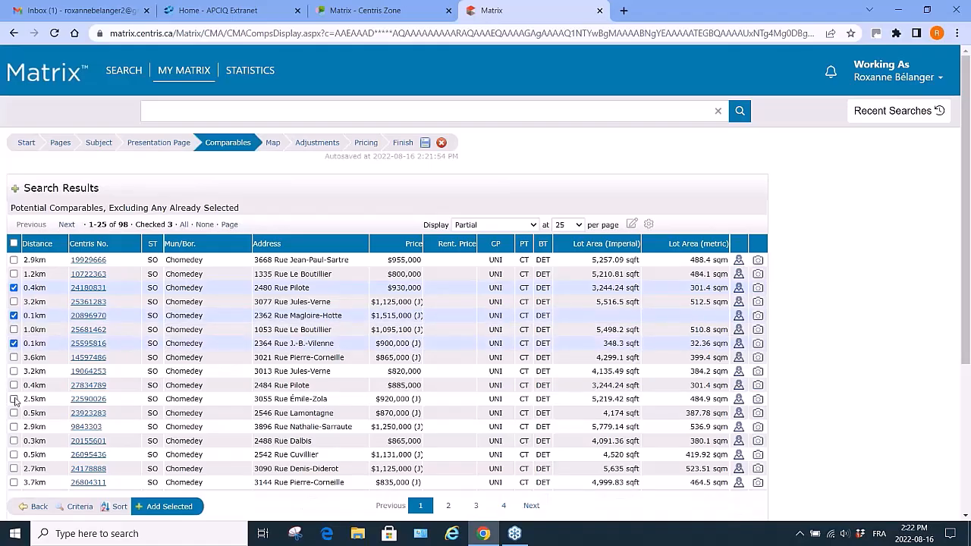
left_click(14, 386)
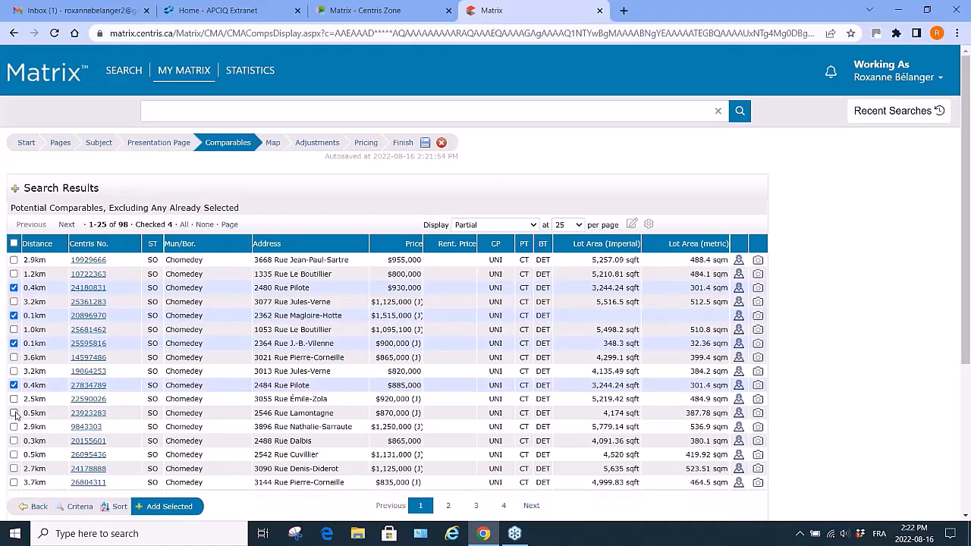
left_click(14, 413)
left_click(13, 441)
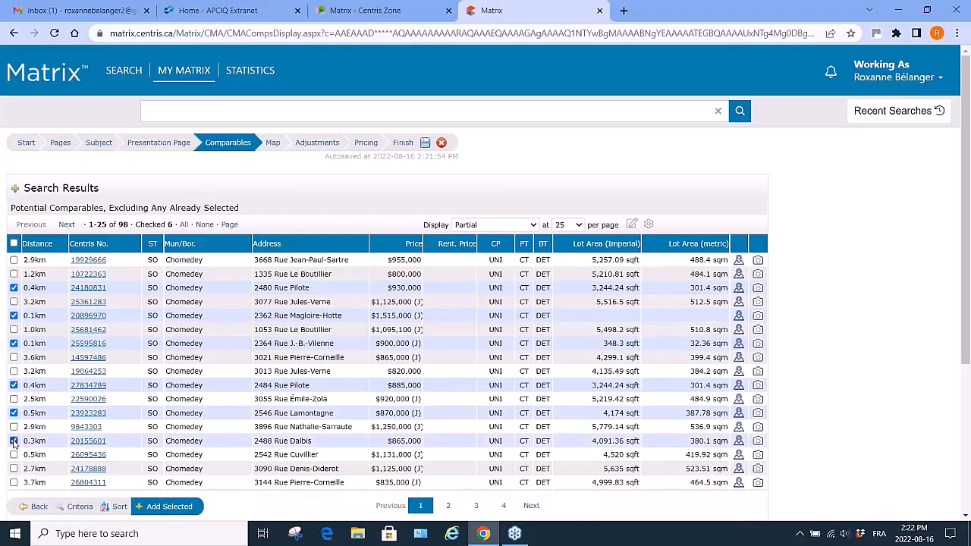
left_click(169, 507)
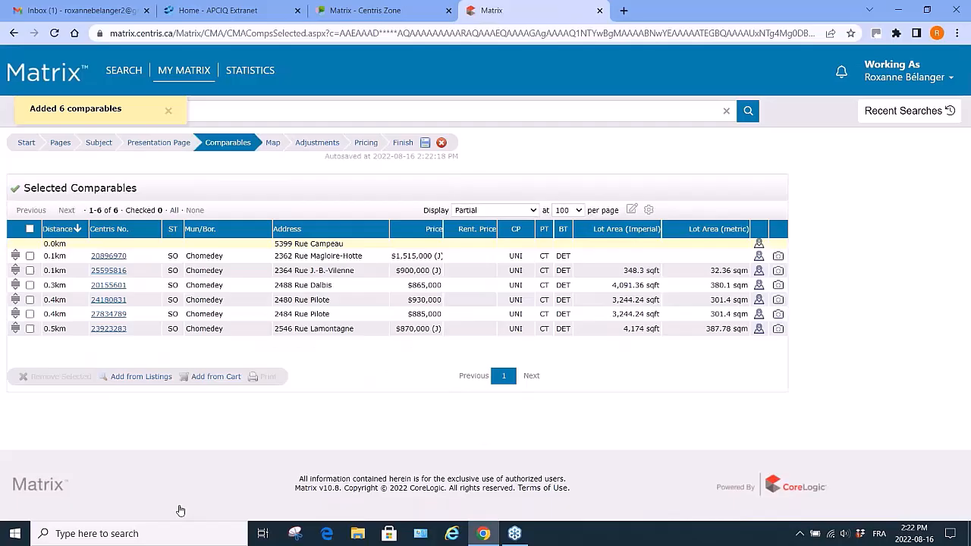
Review the selected comparables on the Map step and the Adjustments grid columns.
left_click(30, 230)
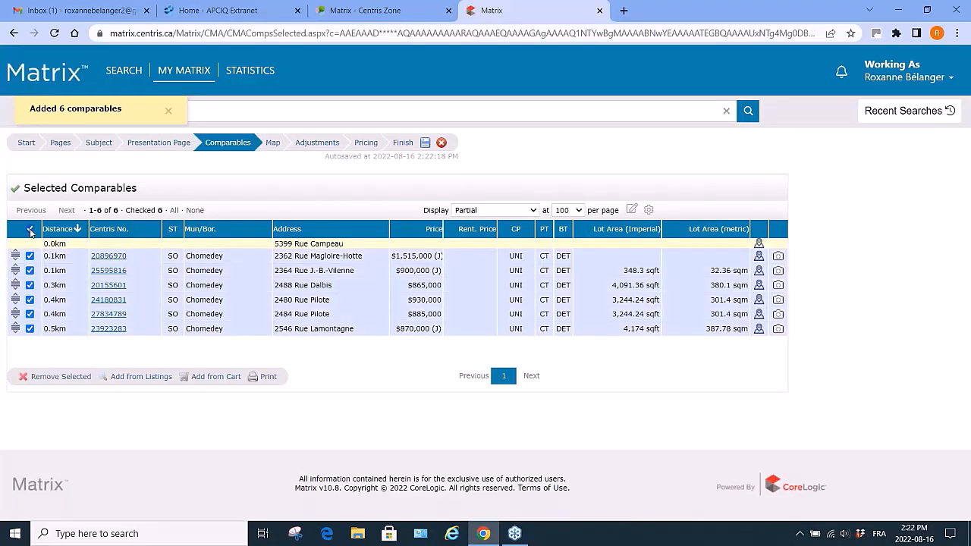
left_click(277, 142)
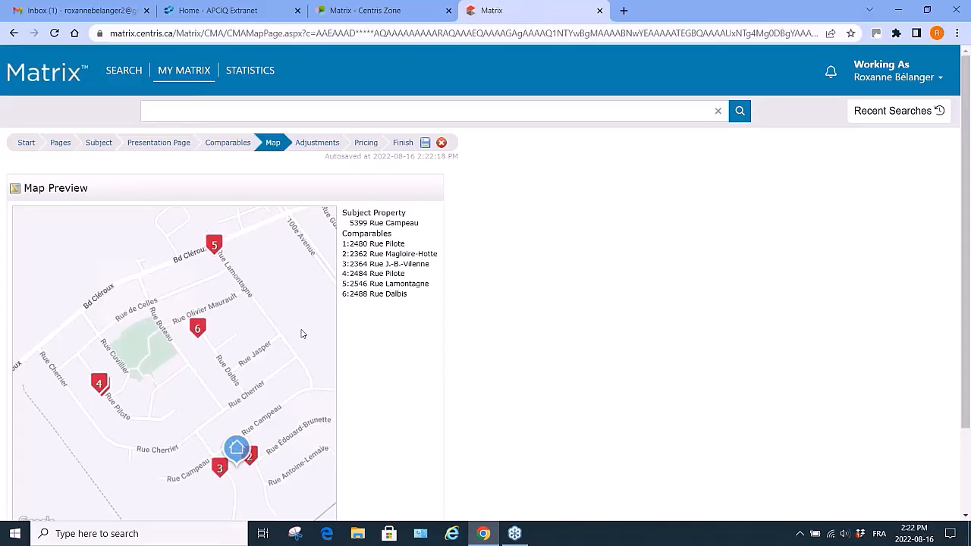
left_click(321, 145)
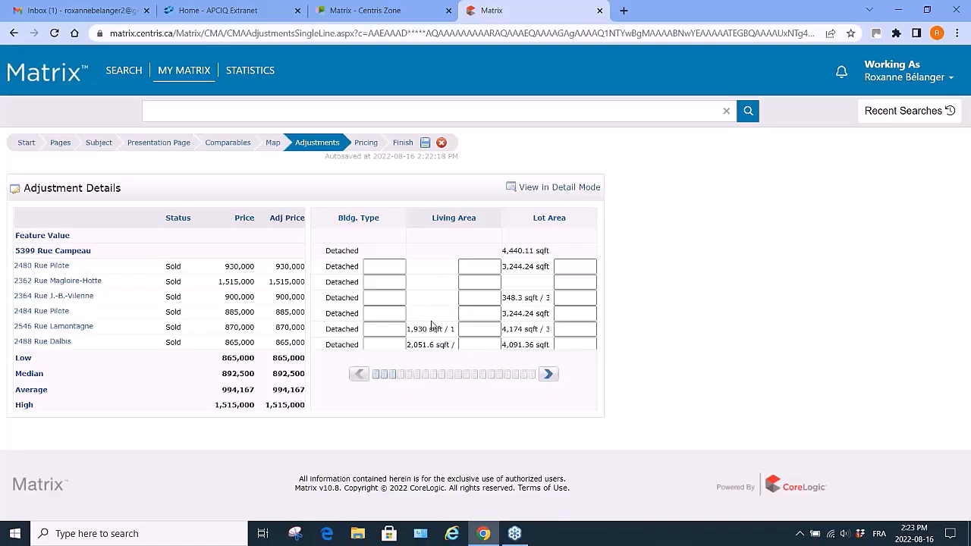
left_click(548, 375)
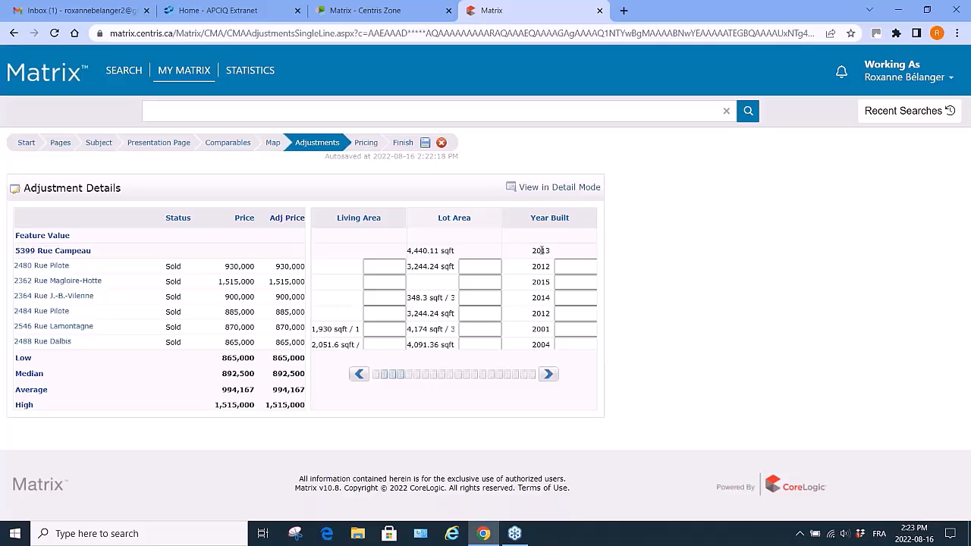
left_click(238, 144)
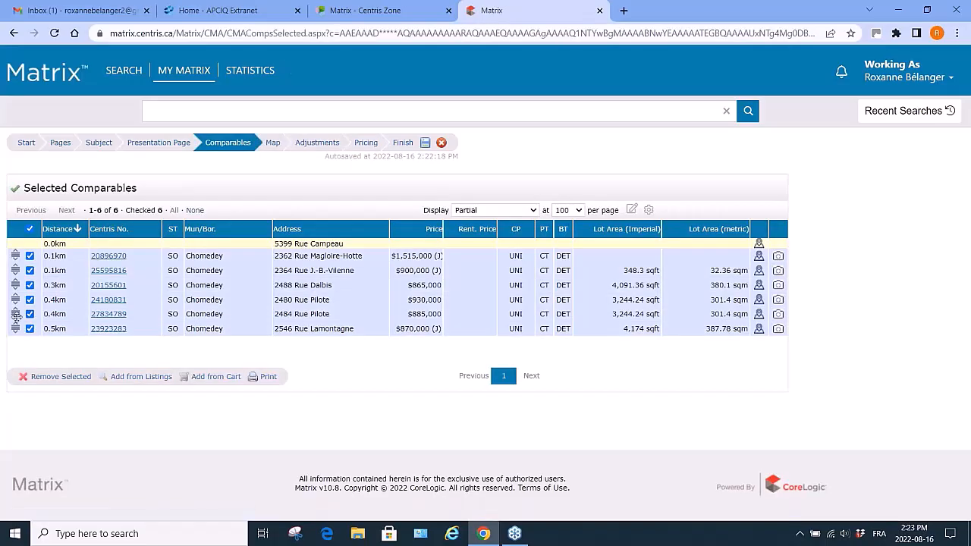
left_click(29, 314)
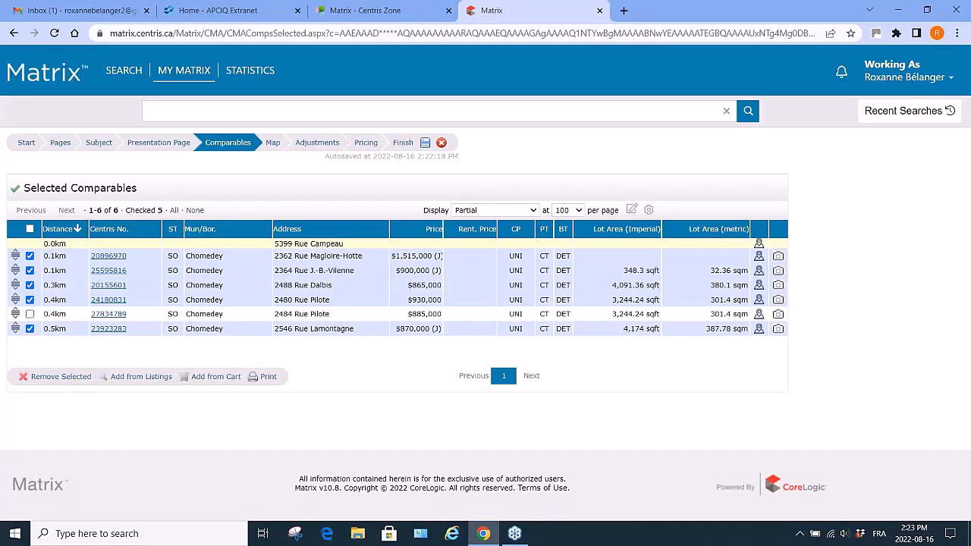
left_click(30, 329)
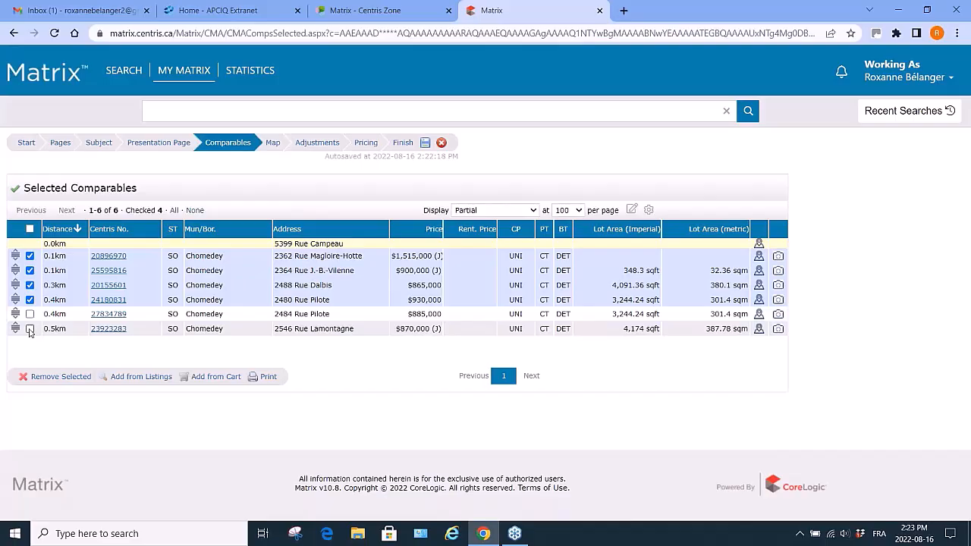
left_click(319, 144)
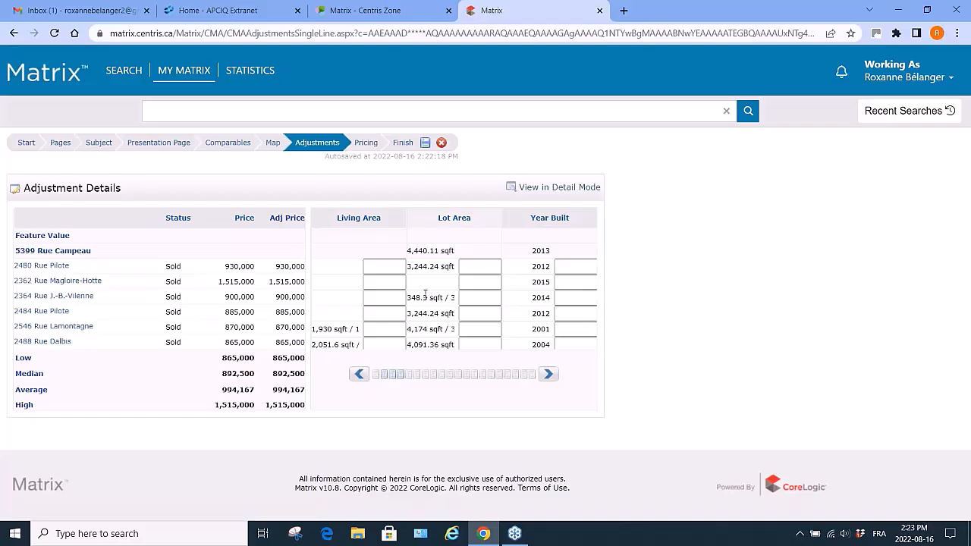
left_click(239, 143)
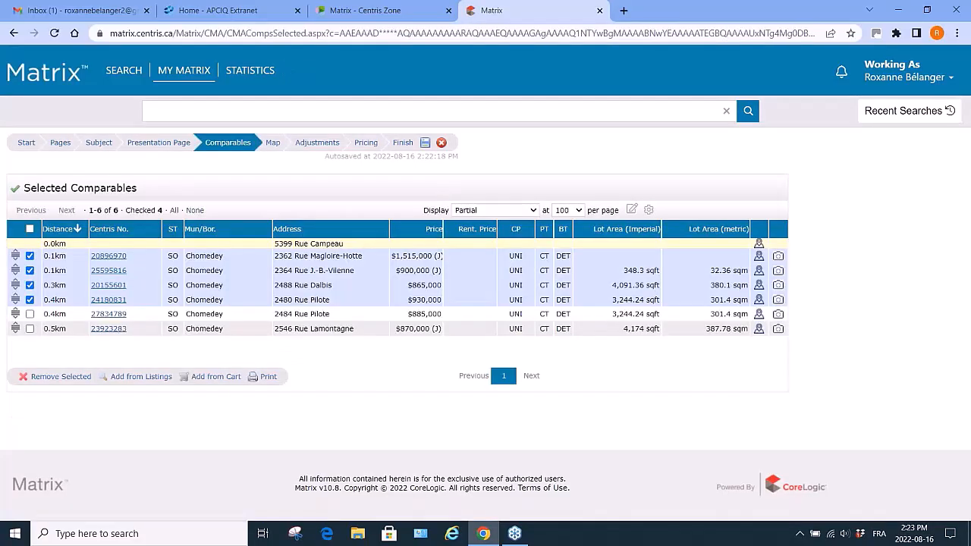
left_click(30, 256)
left_click(30, 270)
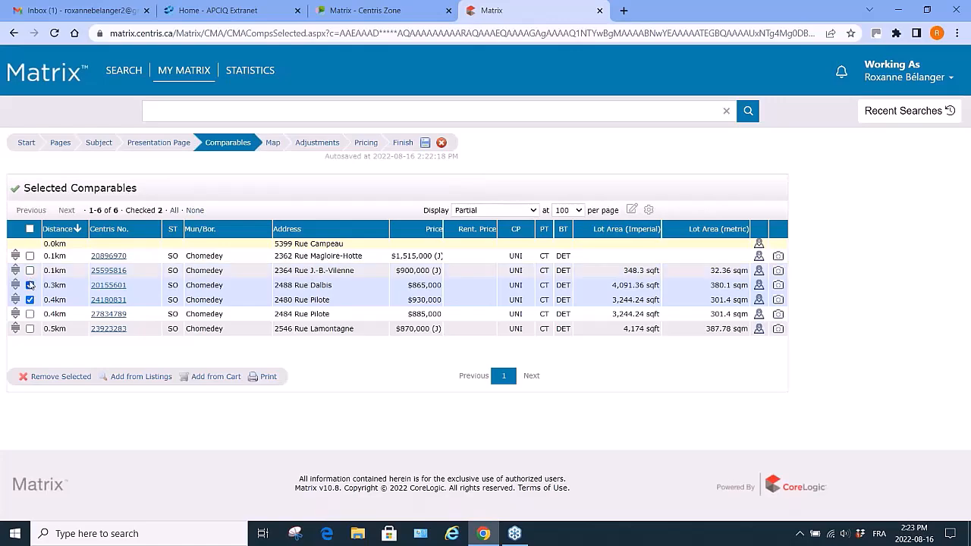
left_click(29, 286)
left_click(30, 300)
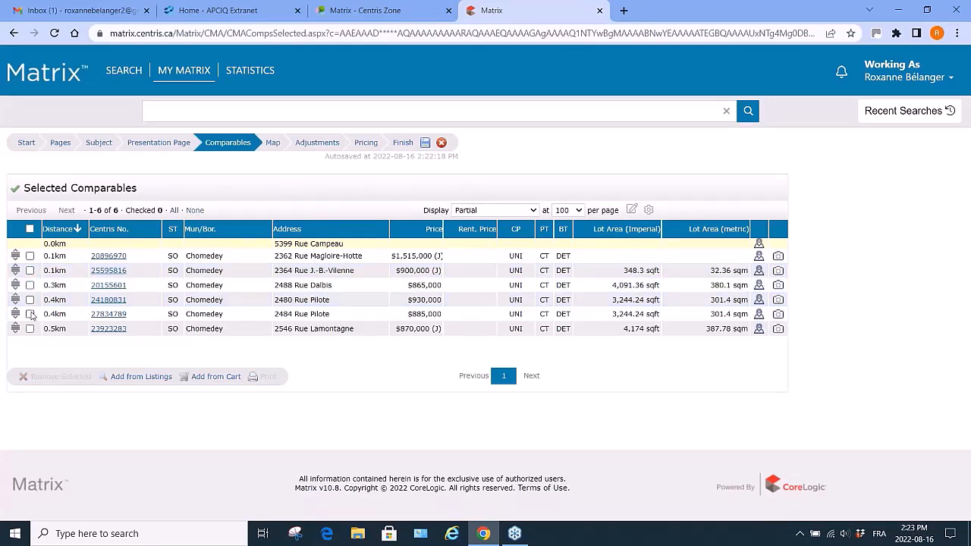
left_click(30, 314)
left_click(29, 329)
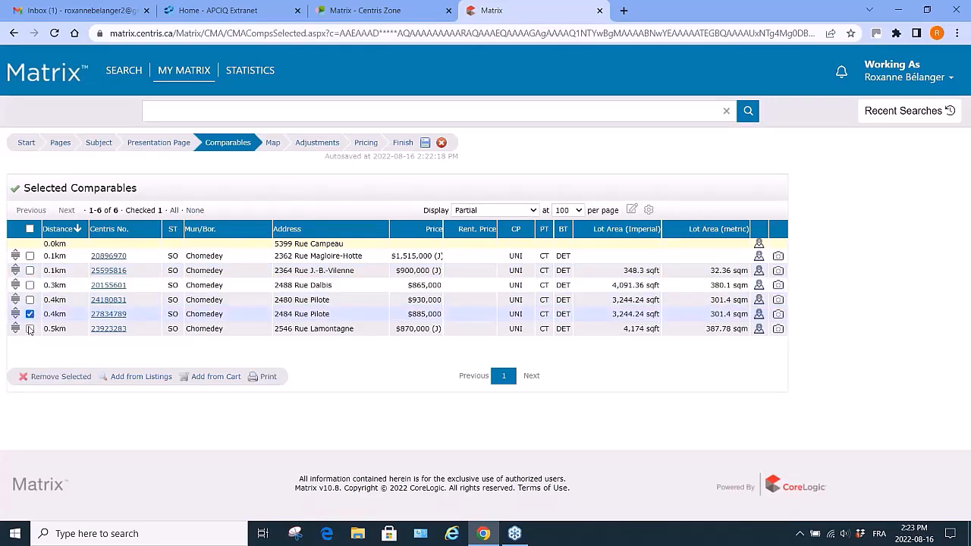
left_click(66, 377)
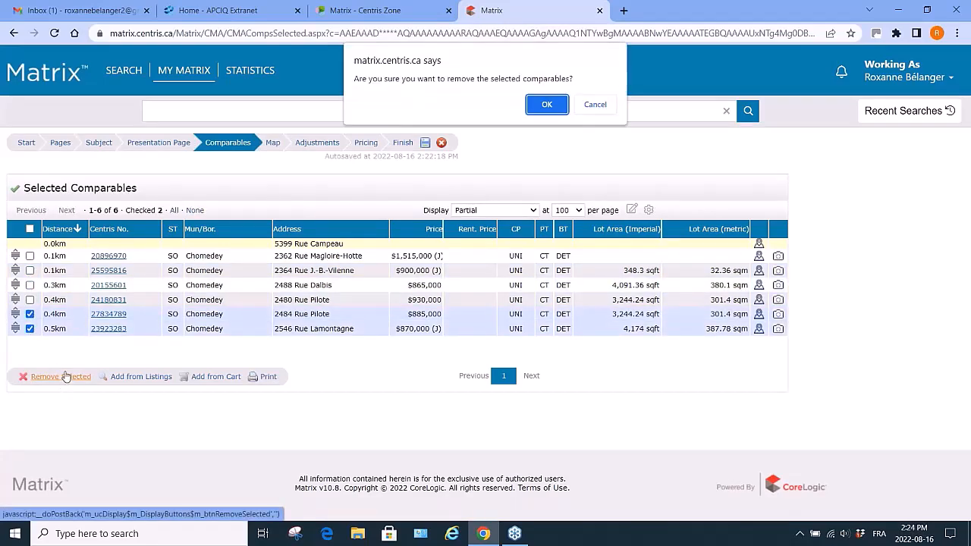
left_click(545, 104)
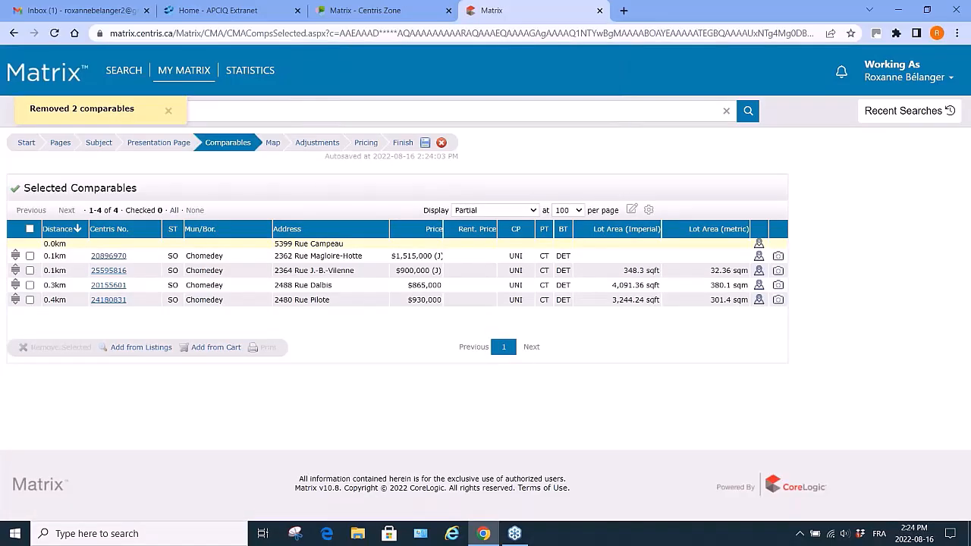
Open the Adjustments step, page over to the bedrooms column and start entering its feature value.
left_click(327, 144)
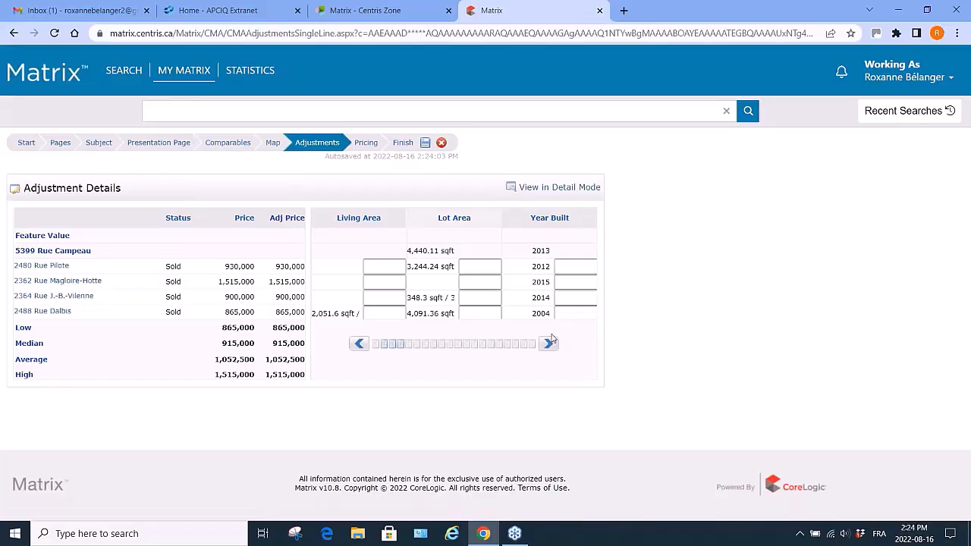
left_click(549, 345)
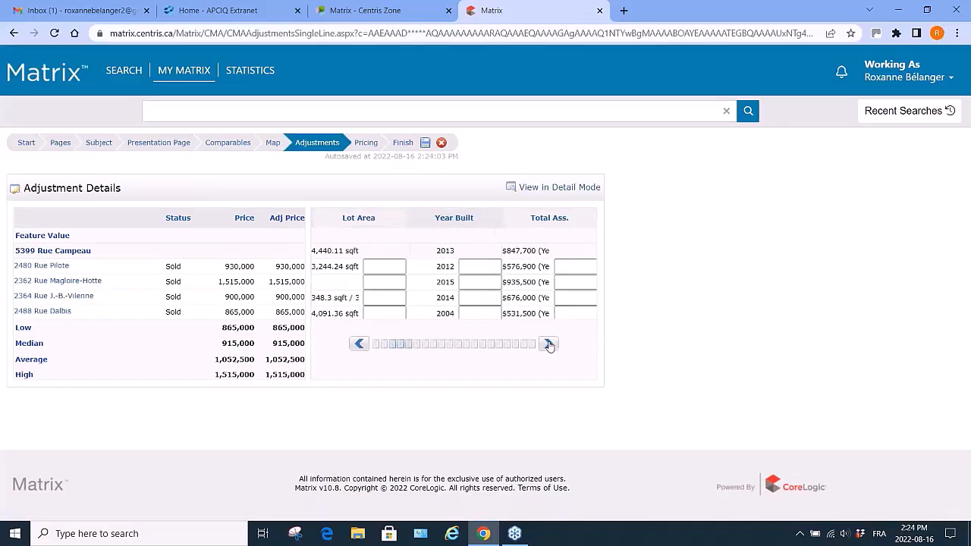
left_click(550, 344)
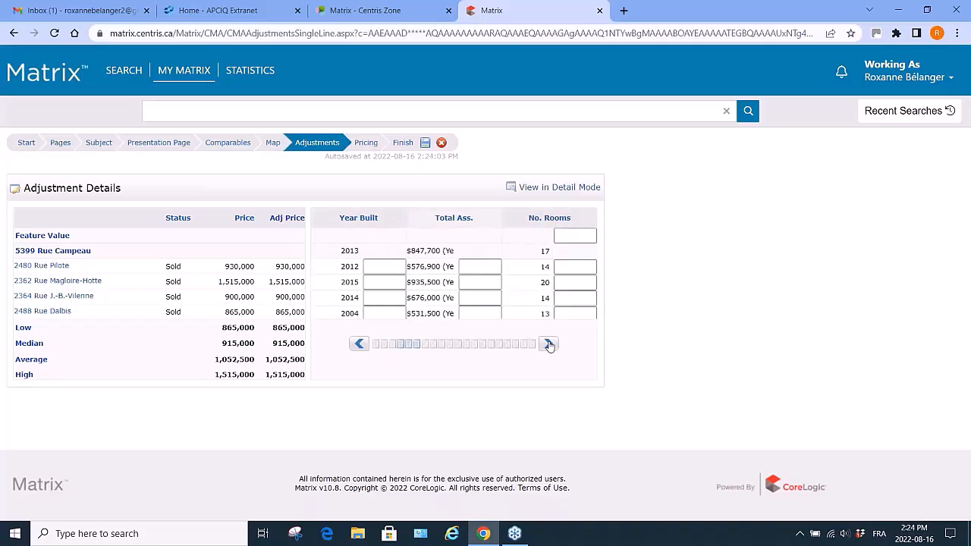
left_click(549, 345)
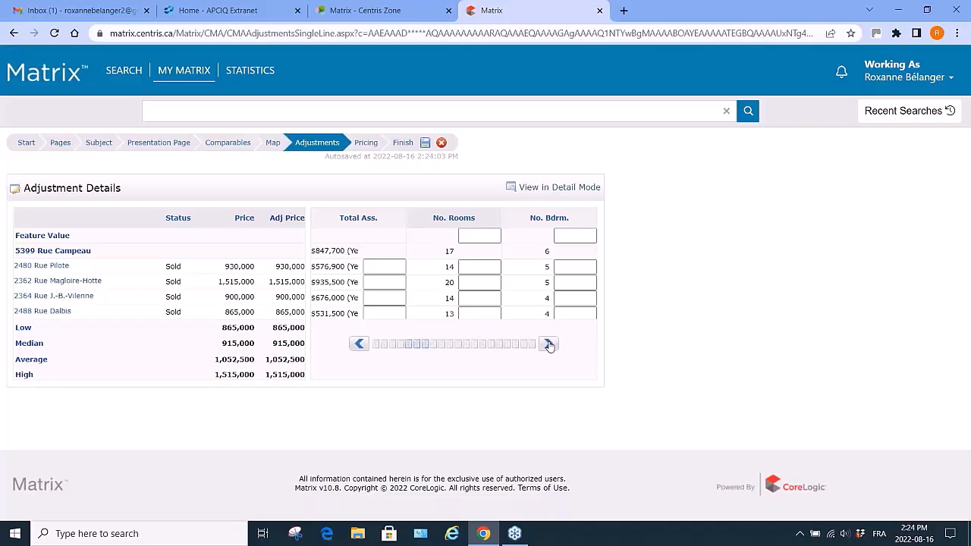
left_click(549, 345)
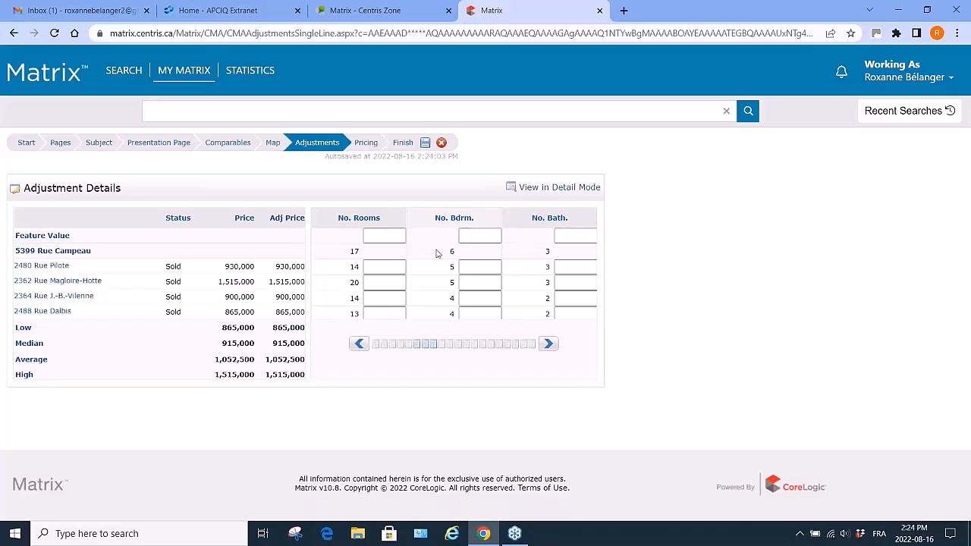
left_click(483, 234)
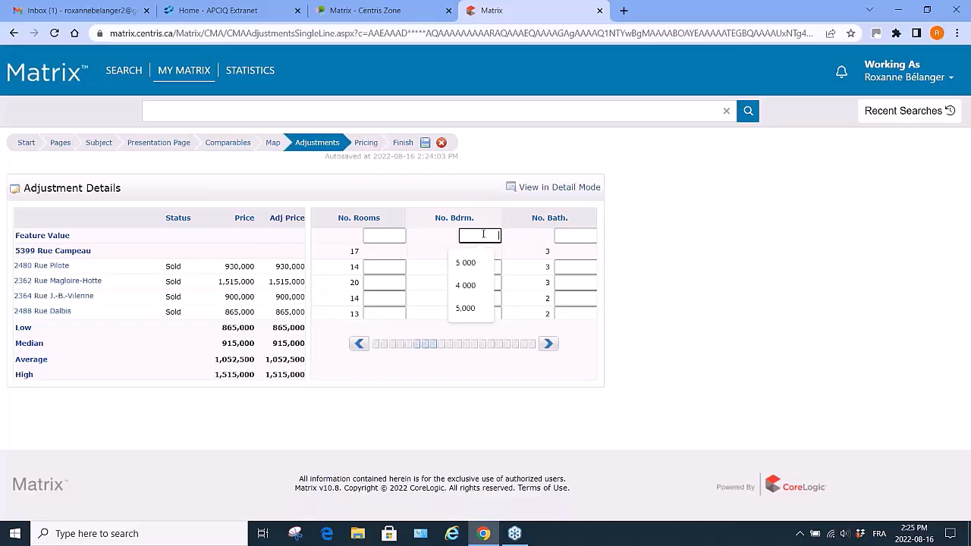
Set the bedrooms feature value to 5,000 and the bathrooms feature value to 10,000.
type("5000")
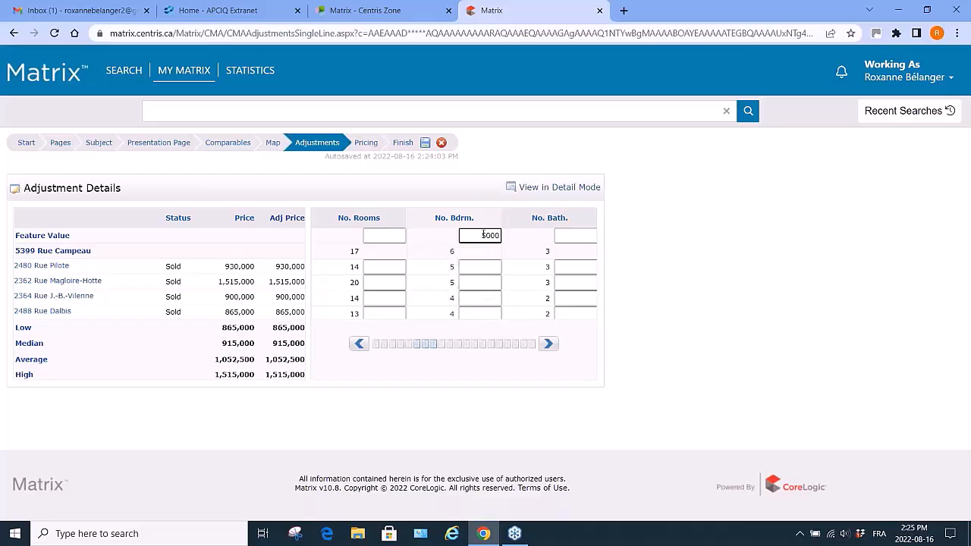
key("Return")
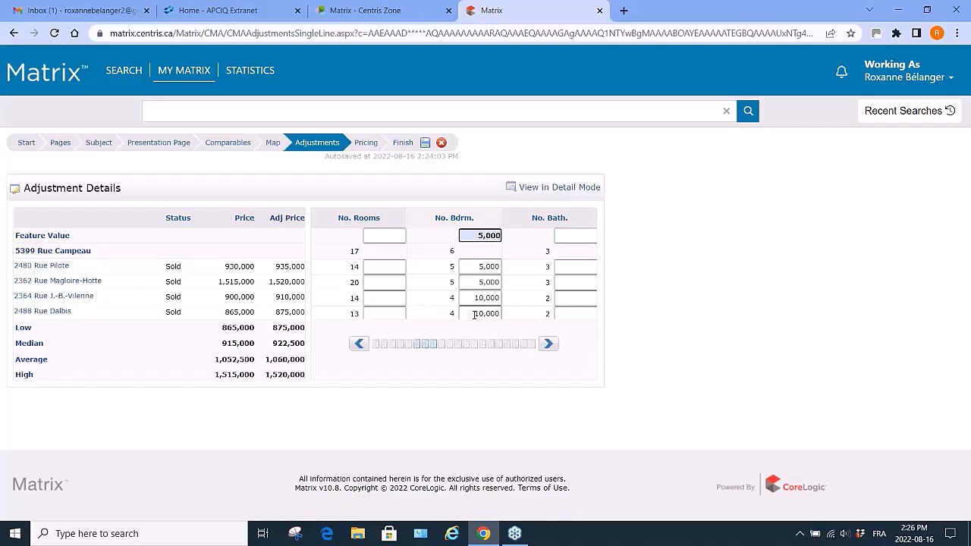
left_click(548, 344)
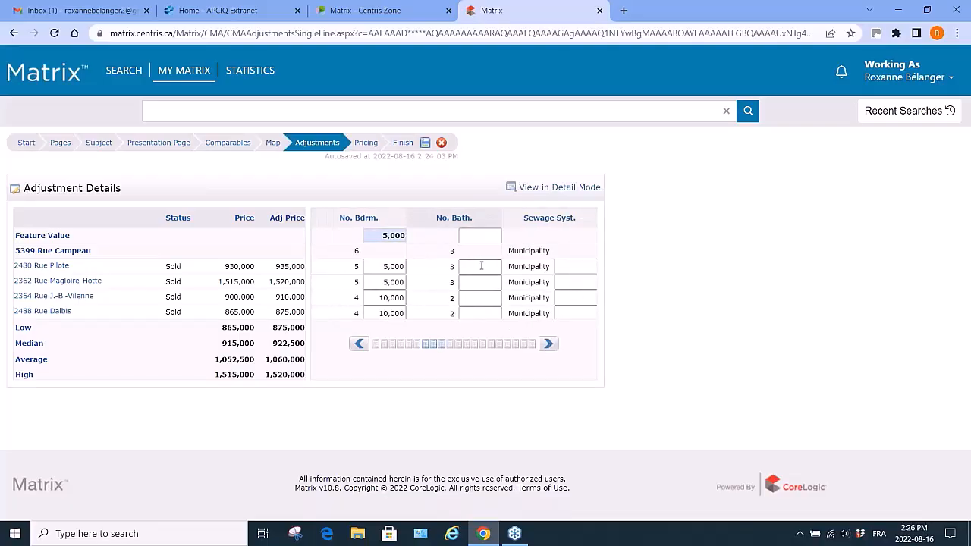
left_click(476, 235)
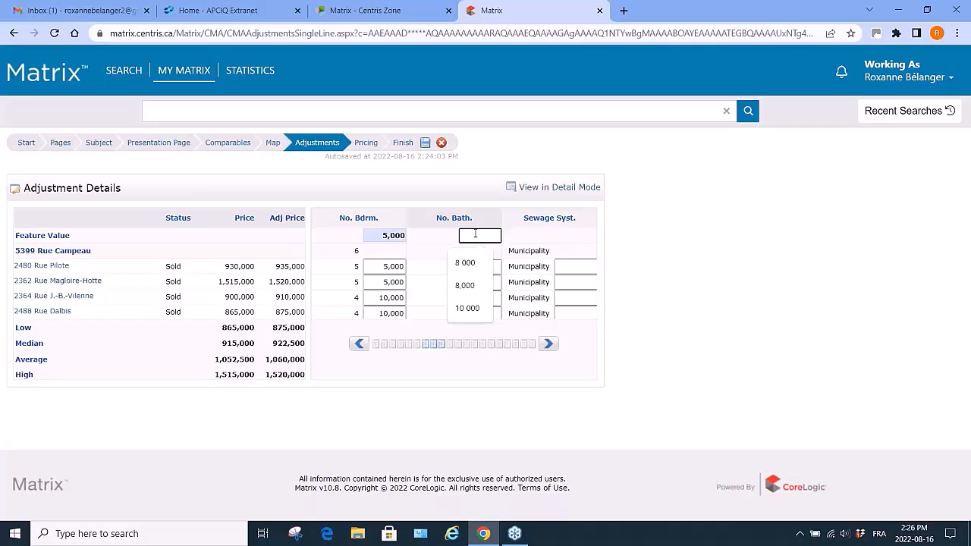
left_click(467, 308)
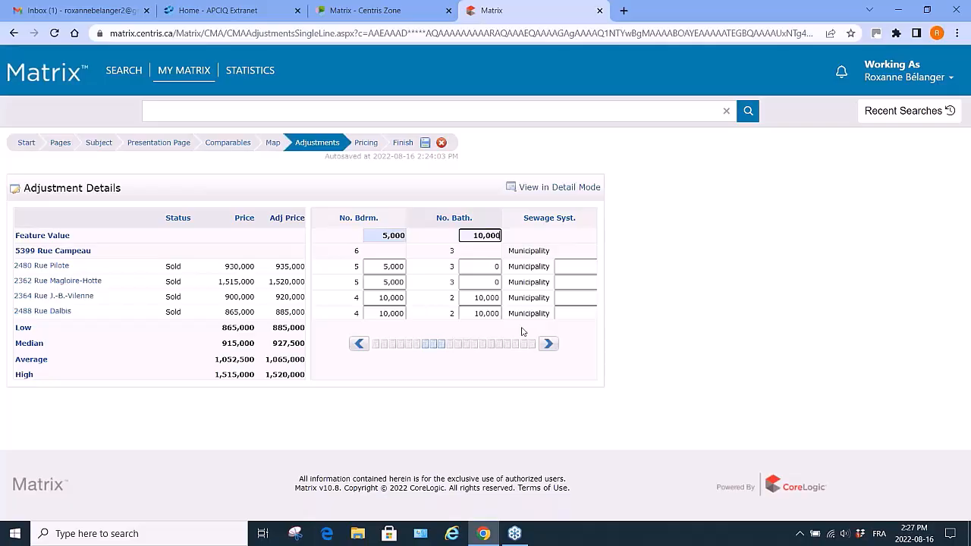
left_click(548, 345)
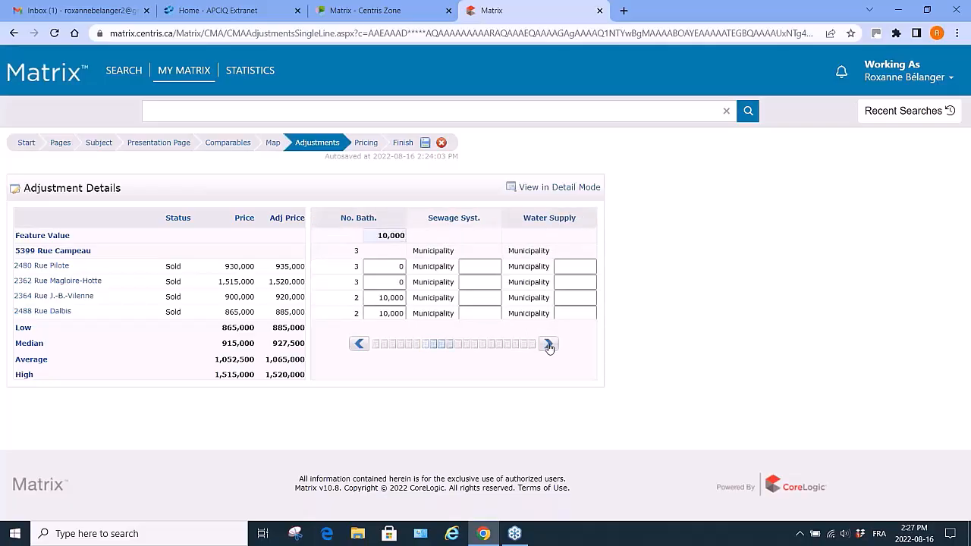
left_click(549, 345)
left_click(549, 346)
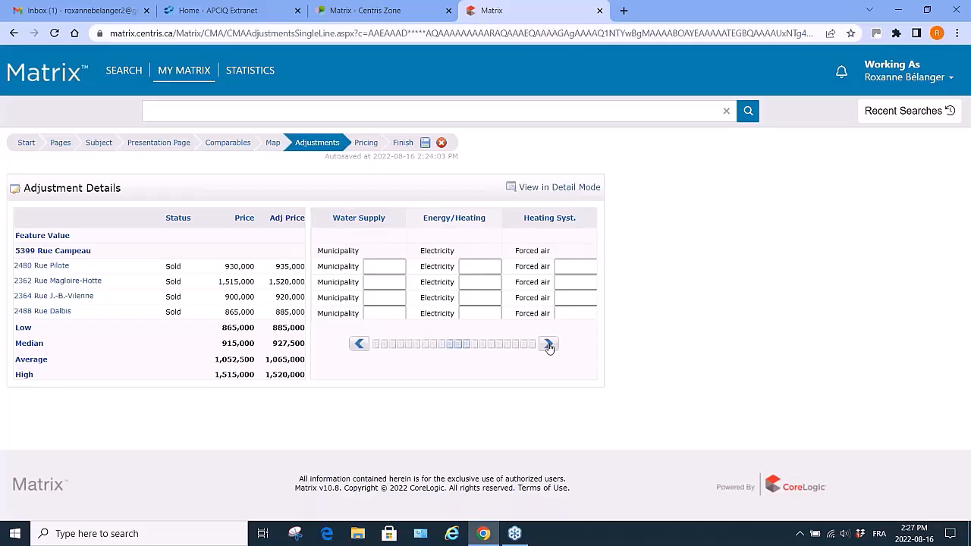
left_click(549, 346)
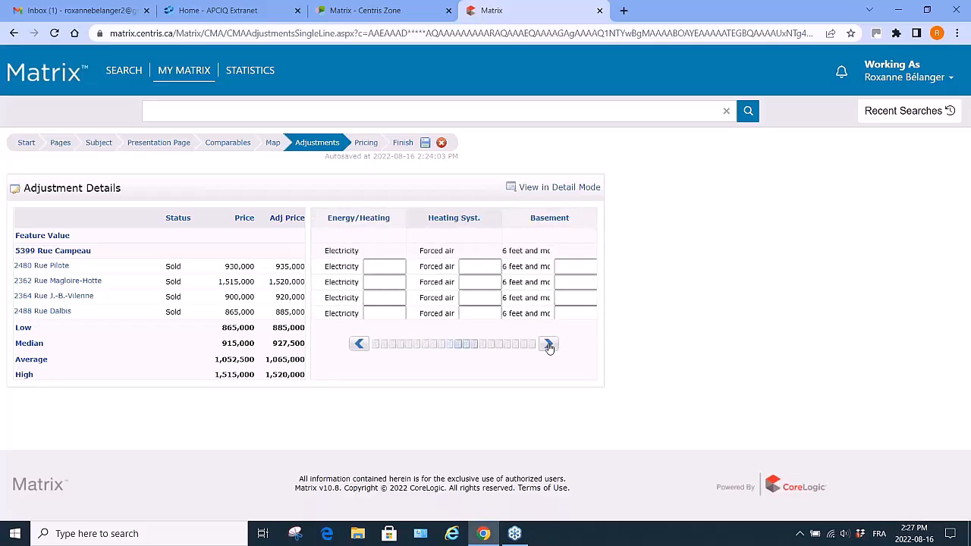
left_click(548, 346)
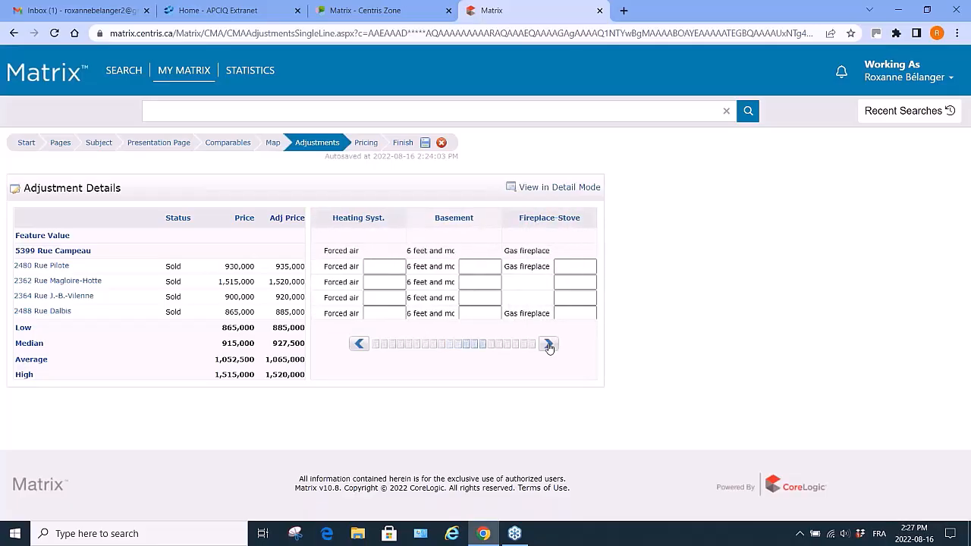
left_click(549, 346)
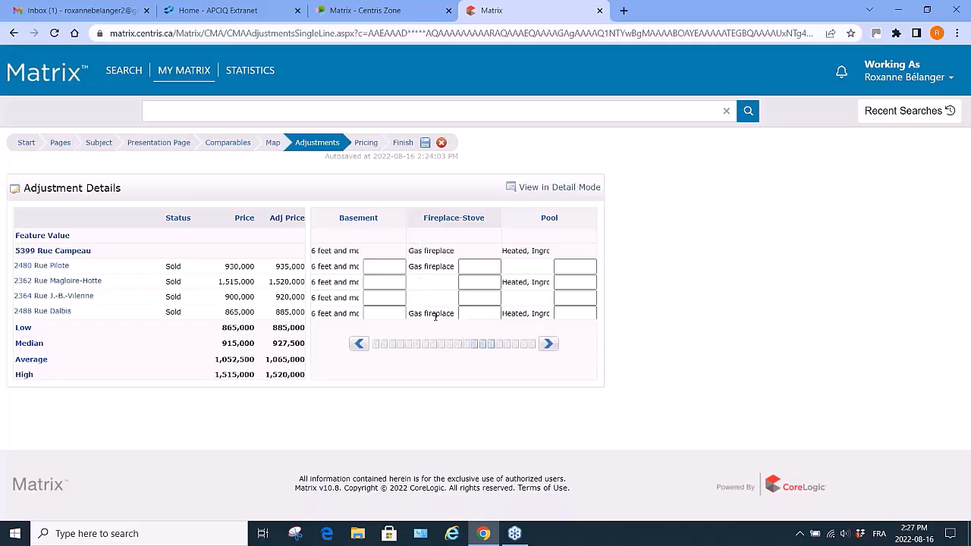
left_click(485, 283)
left_click(486, 282)
type("15000")
left_click(479, 299)
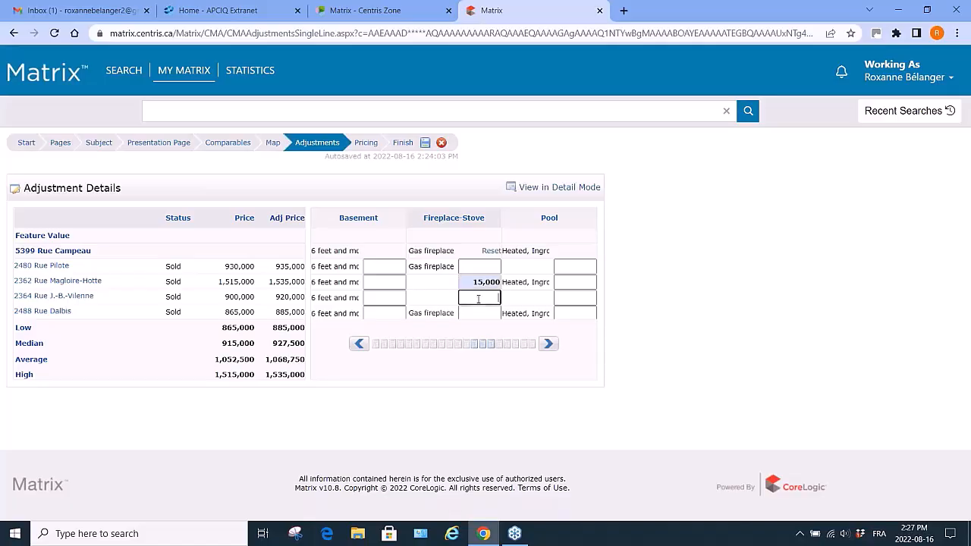
type("15000")
key("Return")
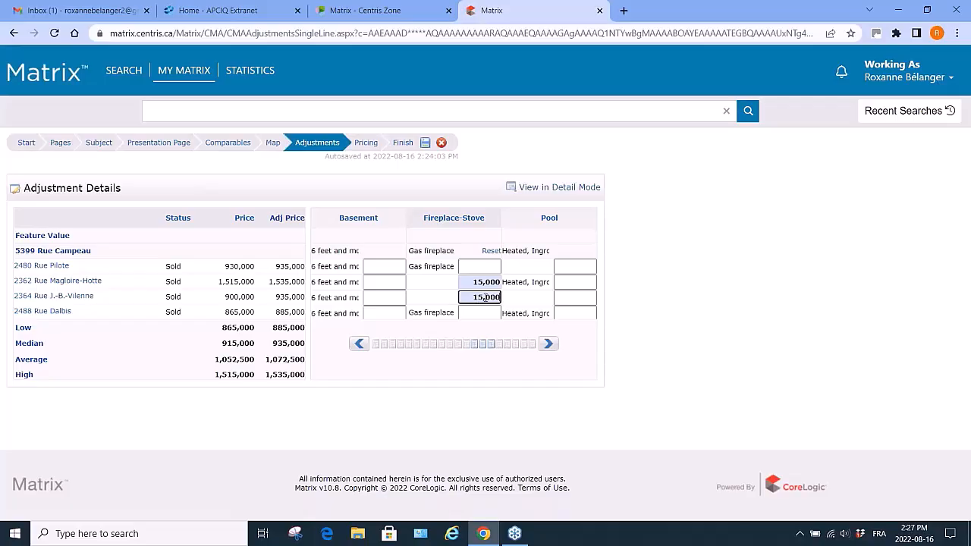
left_click(548, 345)
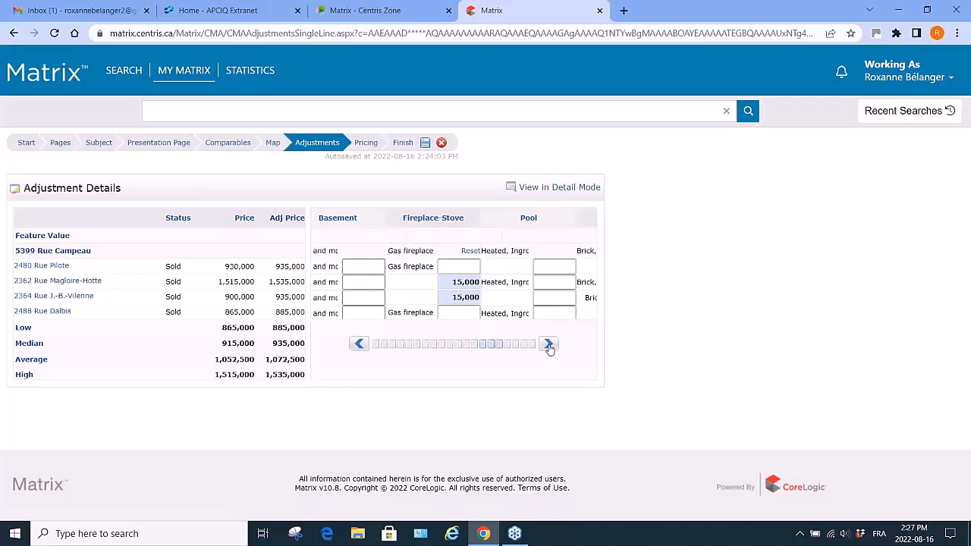
left_click(548, 345)
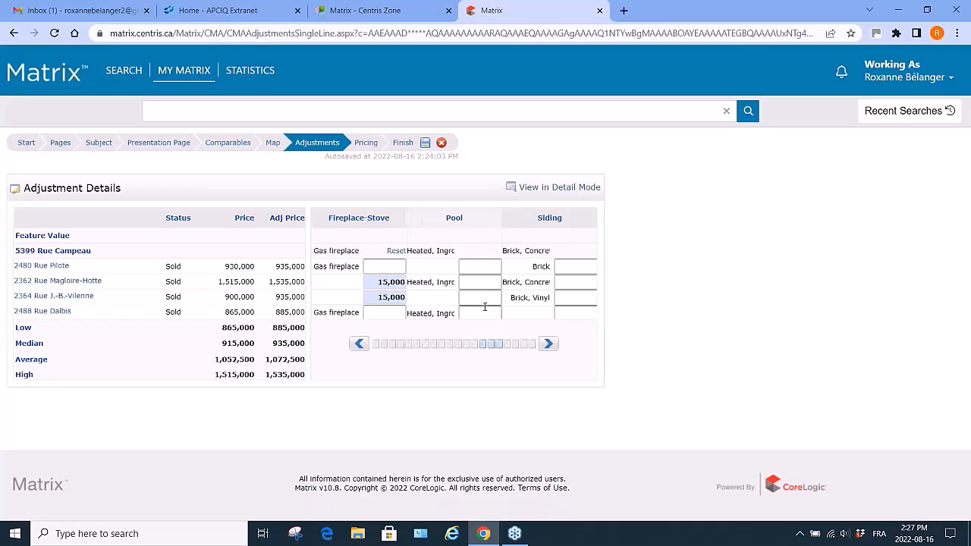
left_click(473, 267)
type("0000")
left_click(480, 297)
type("50000")
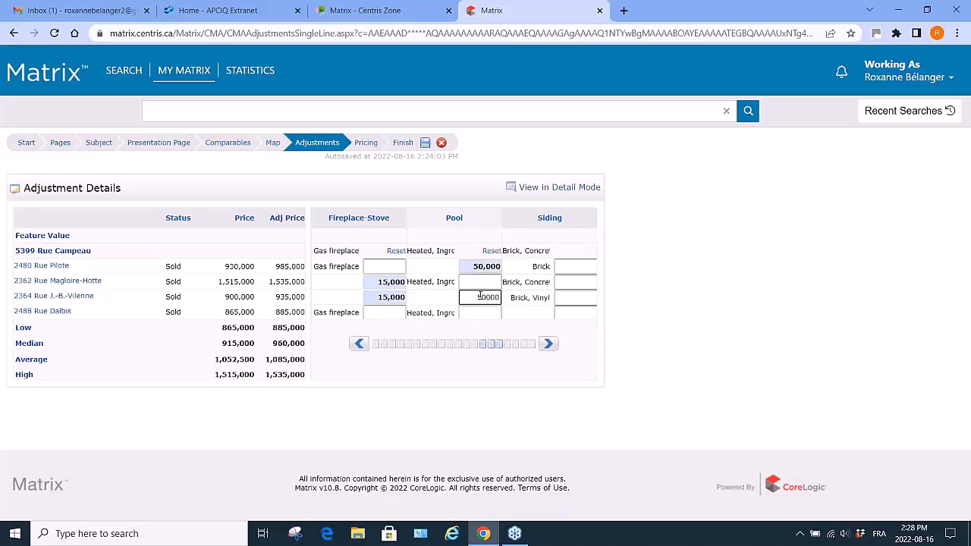
key("Return")
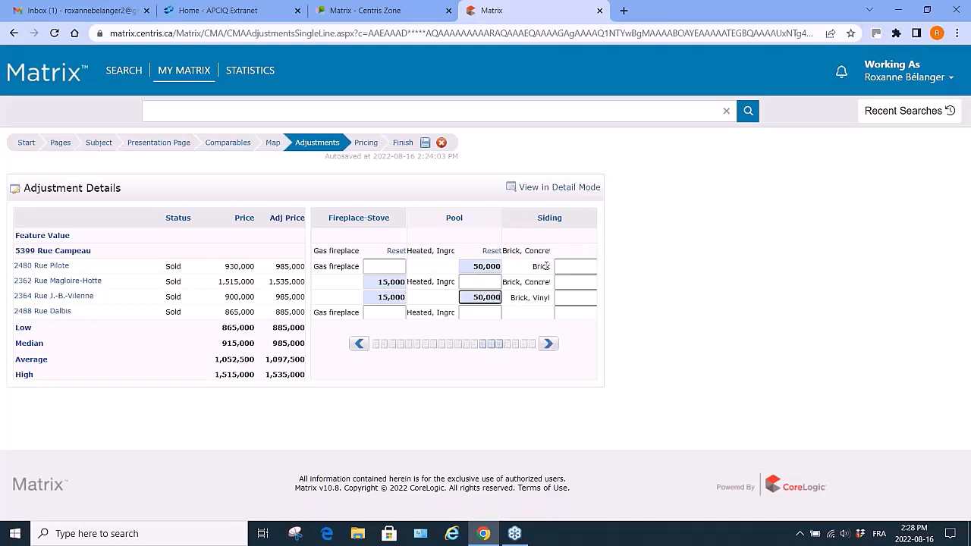
Move on to the Pricing step of the CMA wizard.
left_click(549, 345)
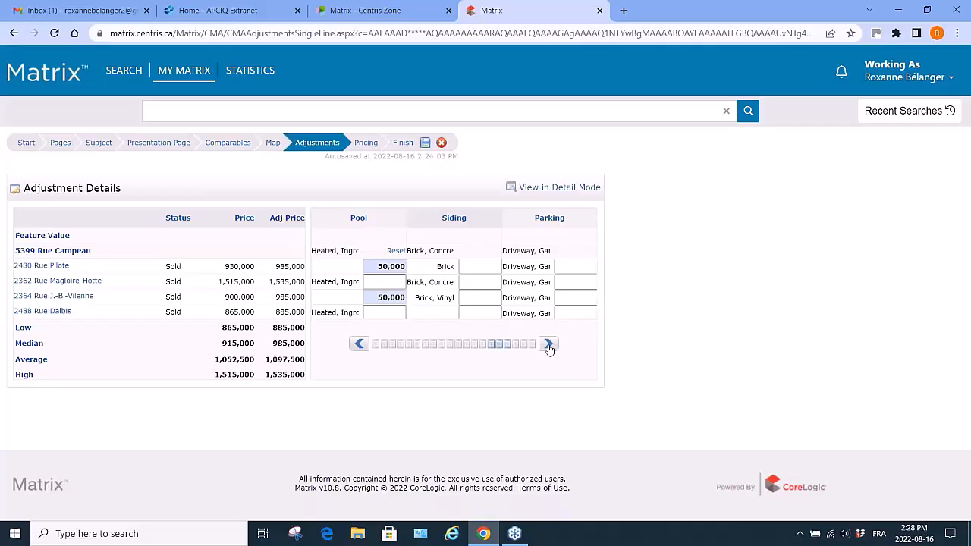
left_click(550, 344)
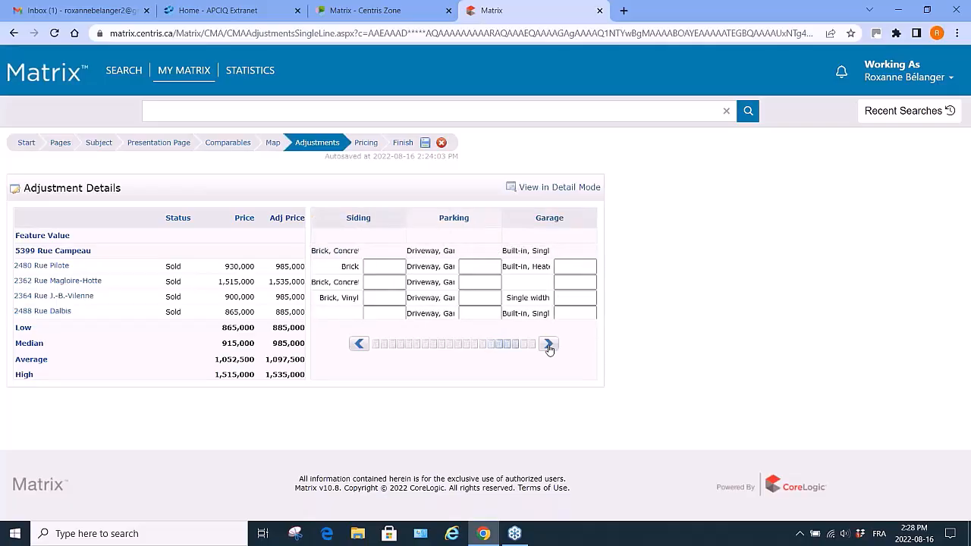
left_click(549, 346)
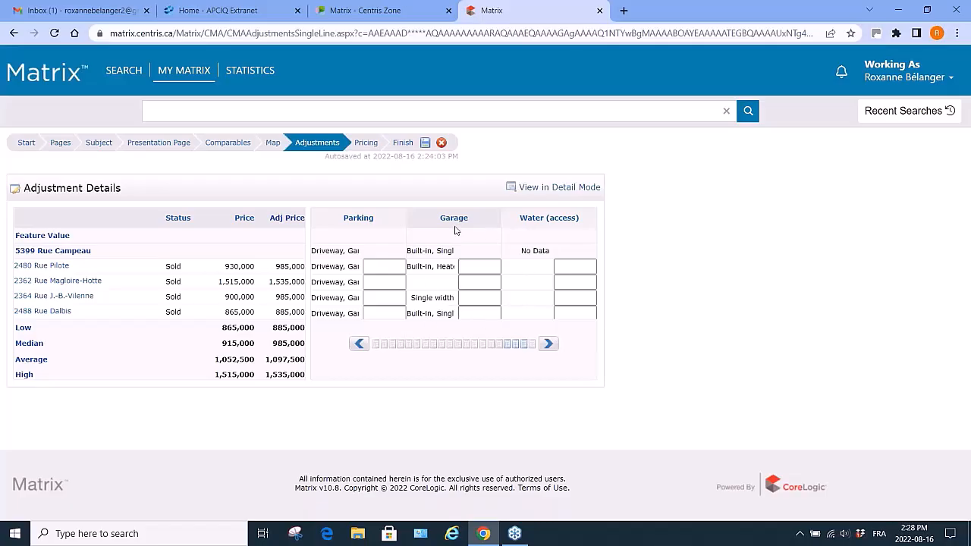
left_click(549, 345)
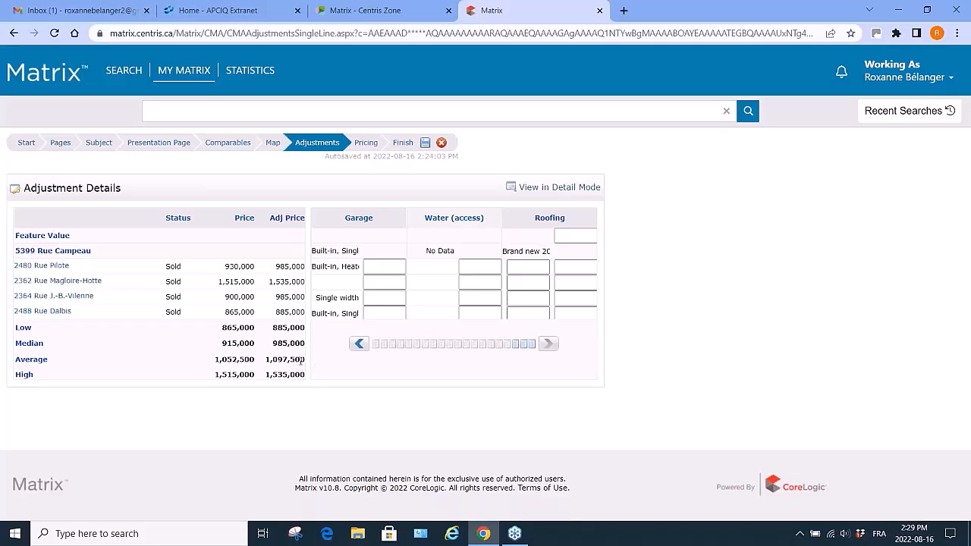
left_click(366, 144)
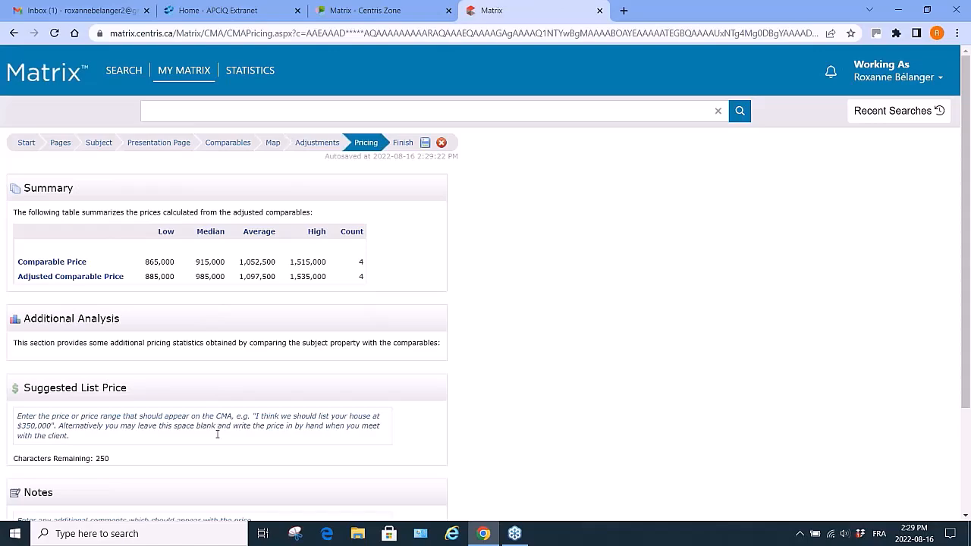
Enter "Should be listed at $1,100,000" as the suggested list price.
scroll(219, 431, "down", 2)
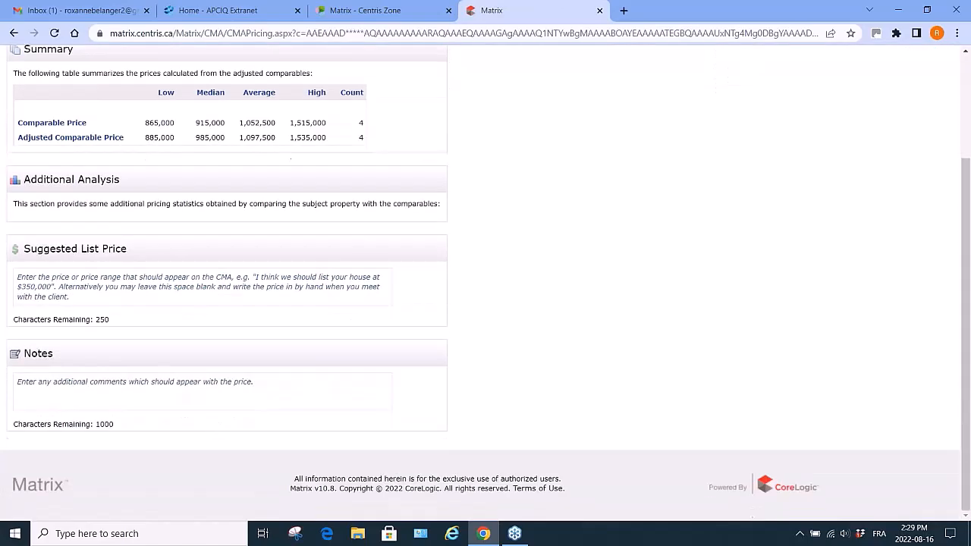
left_click(118, 294)
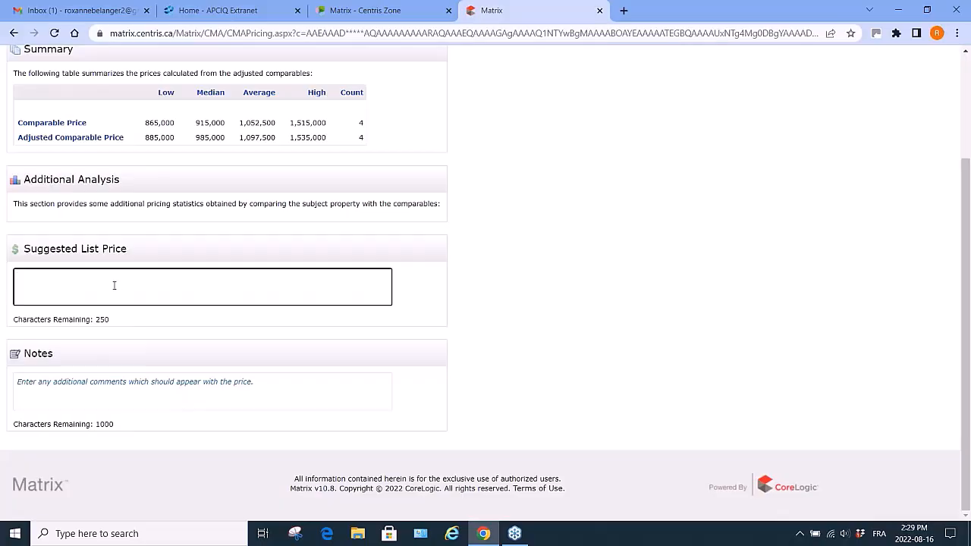
type("House")
key("BackSpace")
key("BackSpace")
key("BackSpace")
key("BackSpace")
key("BackSpace")
type("Should be")
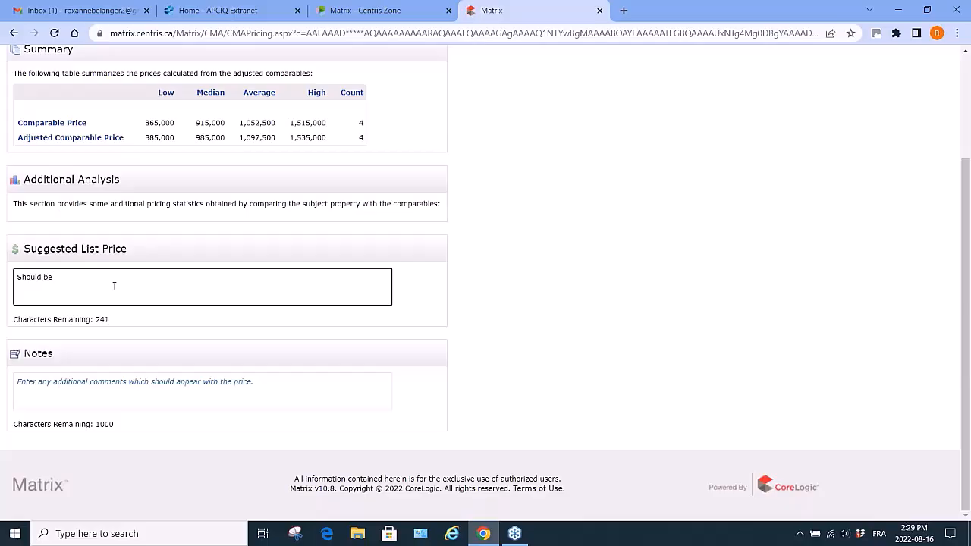
type(" at $1,100,000")
left_click(54, 277)
type("listed")
Write a pricing note saying the inground pool was adjusted at a very low total cost.
left_click(121, 389)
type("N")
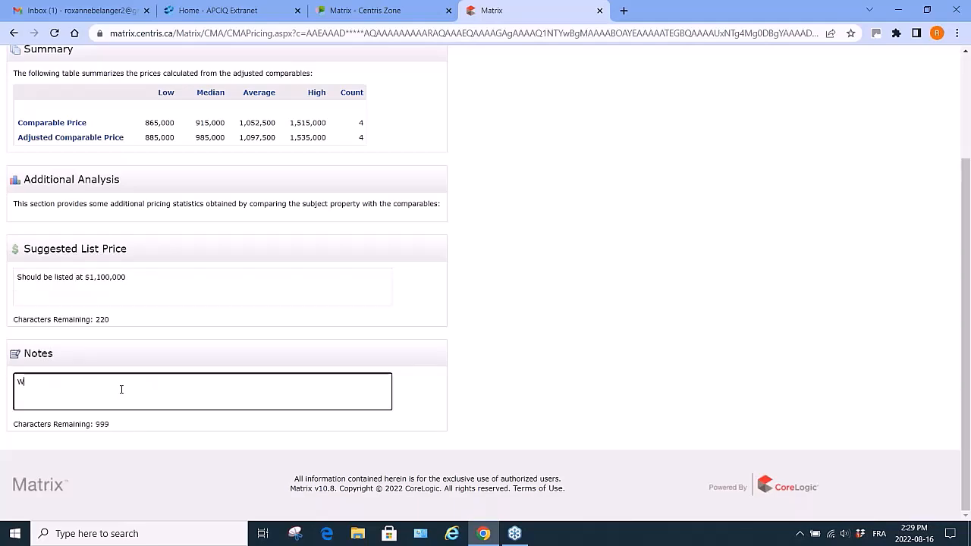
key("BackSpace")
type("I did adjust for the dug")
key("BackSpace")
key("BackSpace")
key("BackSpace")
type("inground p")
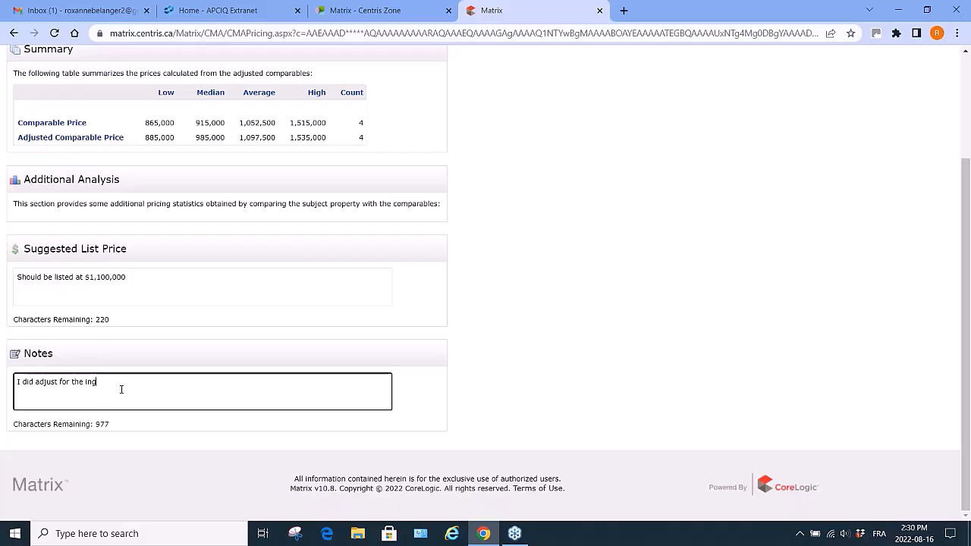
type("l a")
key("BackSpace")
type("the inground pool at a very low total cost.")
Go to the Finish step, generate the CMA as a PDF and scroll through its pages.
scroll(120, 389, "up", 2)
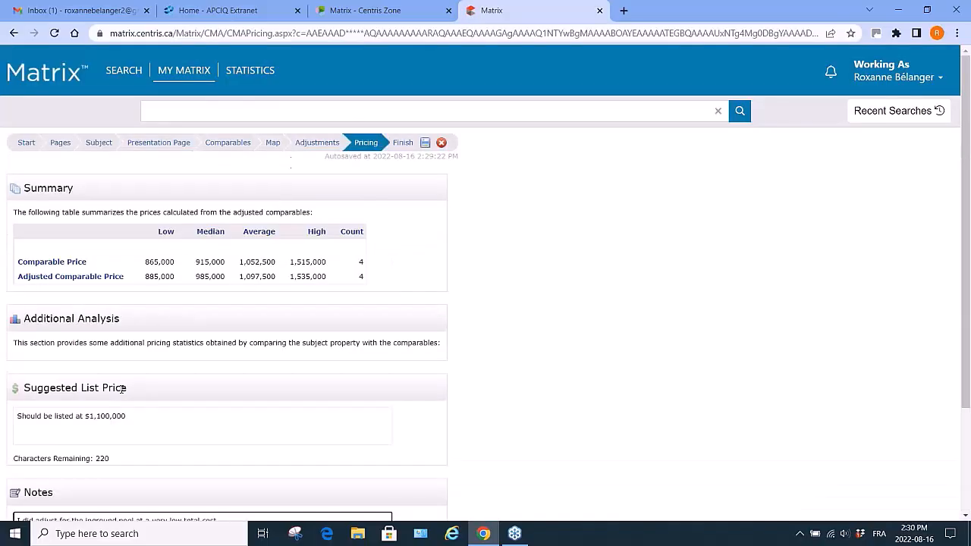
left_click(404, 144)
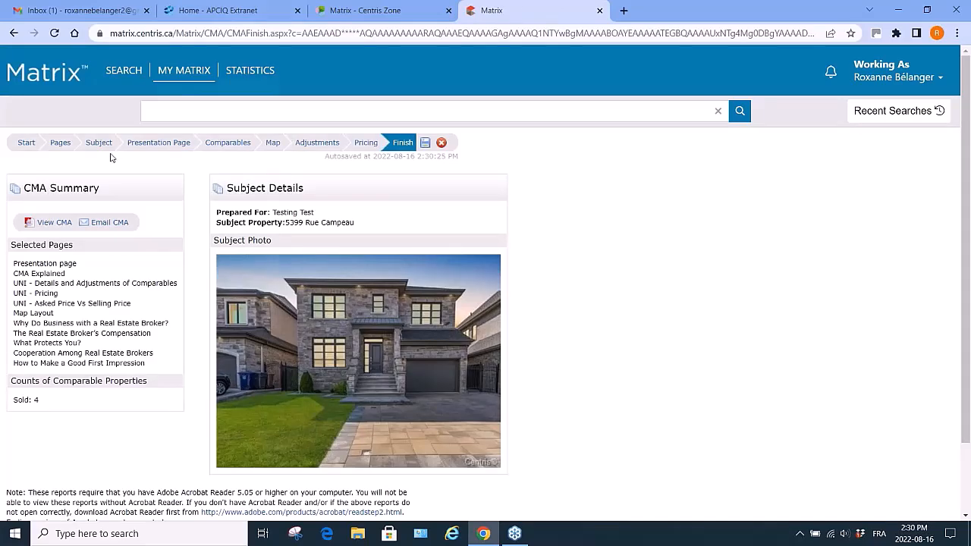
left_click(47, 225)
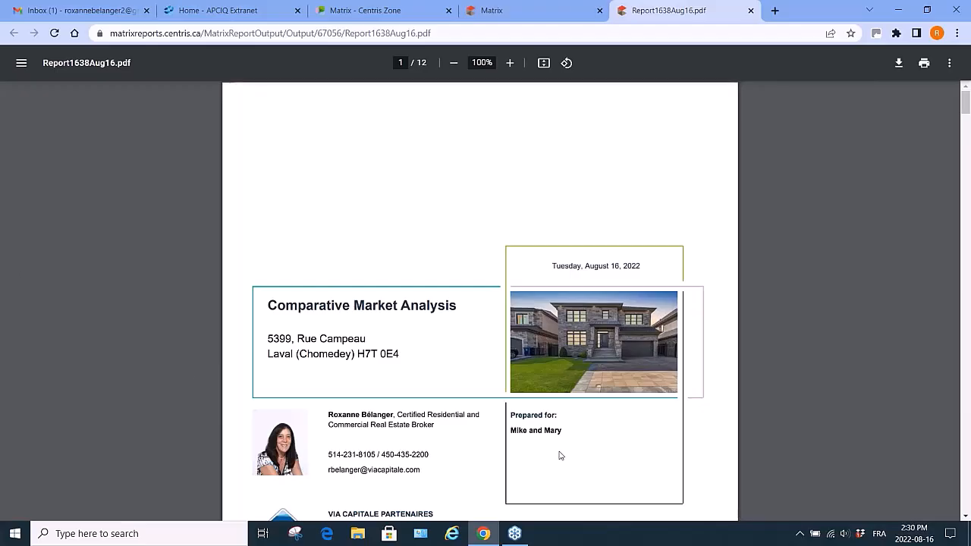
scroll(561, 455, "down", 3)
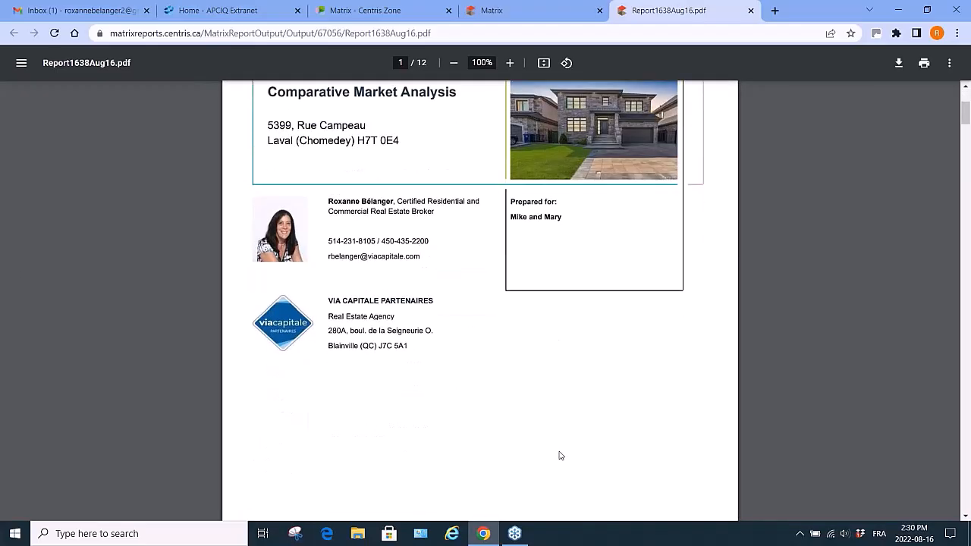
scroll(561, 456, "down", 7)
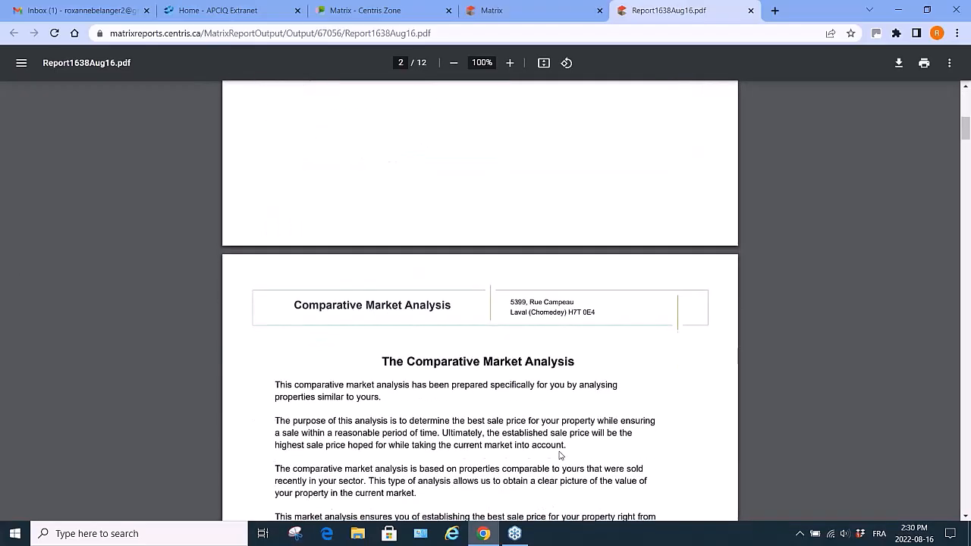
scroll(561, 455, "down", 2)
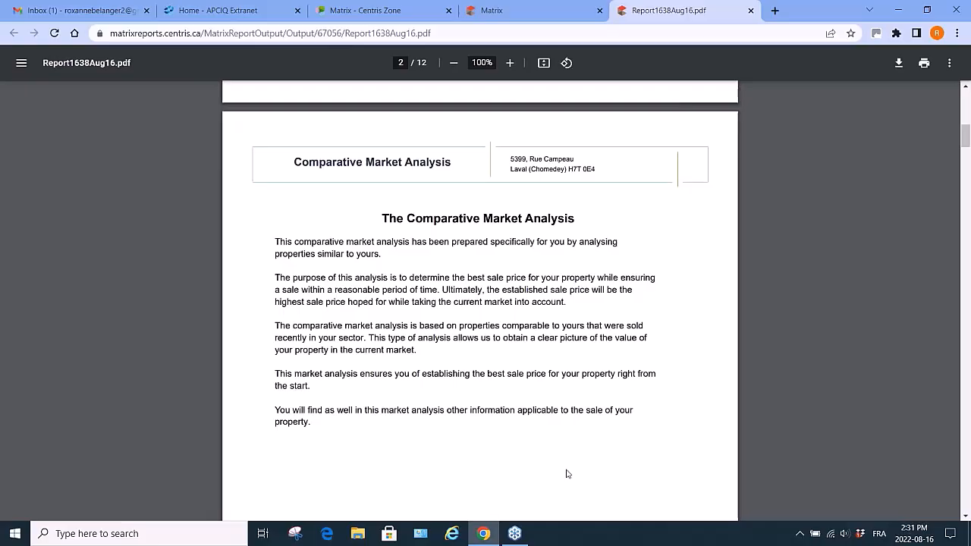
scroll(566, 474, "down", 7)
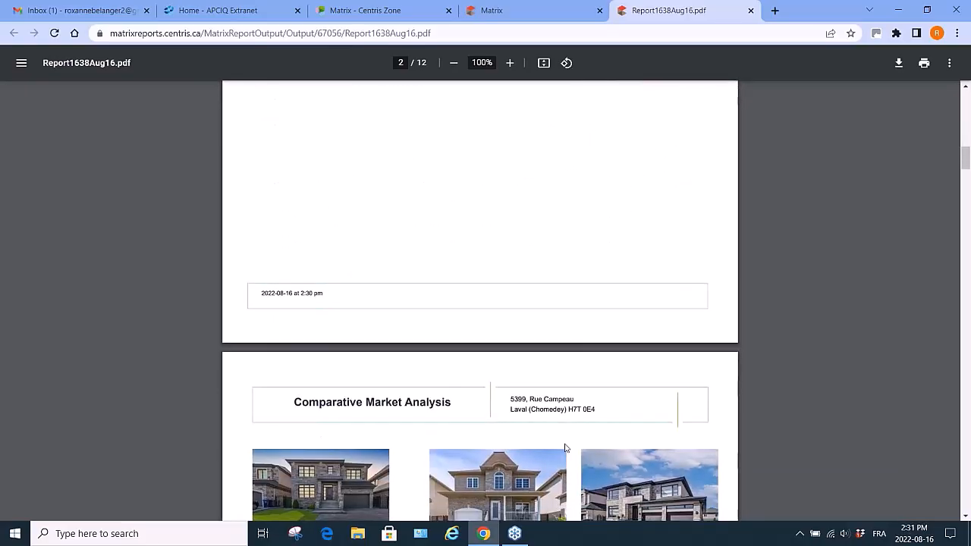
scroll(565, 447, "down", 3)
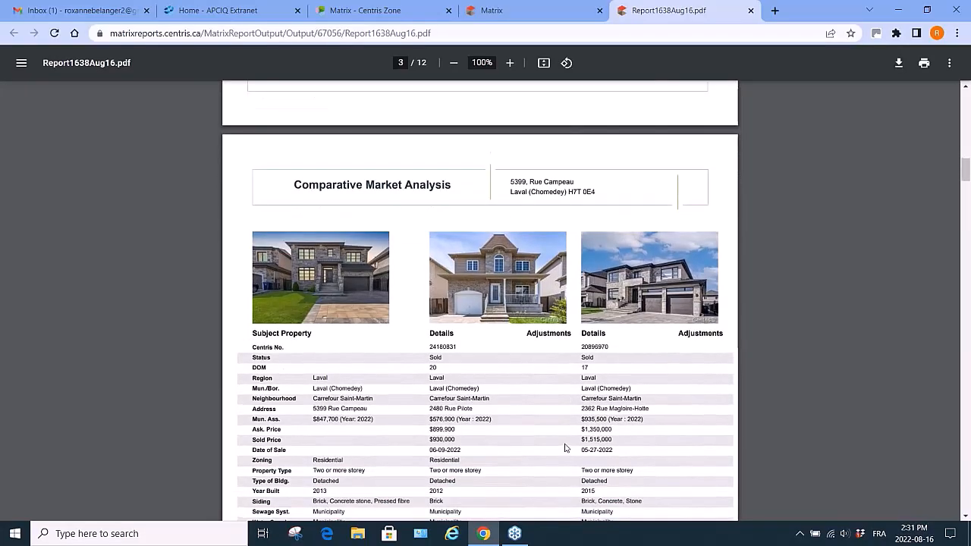
scroll(565, 448, "down", 1)
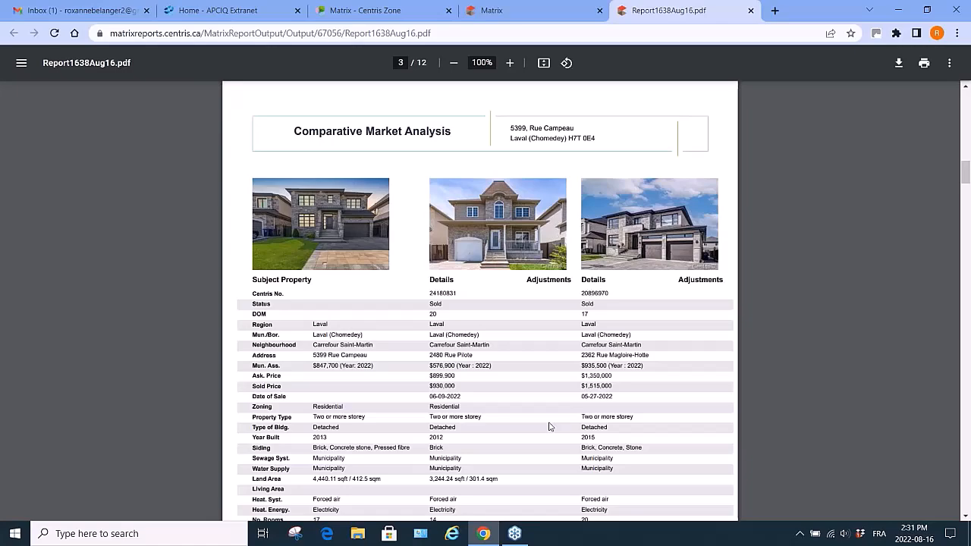
Scroll through the remaining pages of the CMA PDF, from the comparables tables to the final tips page.
scroll(550, 427, "down", 3)
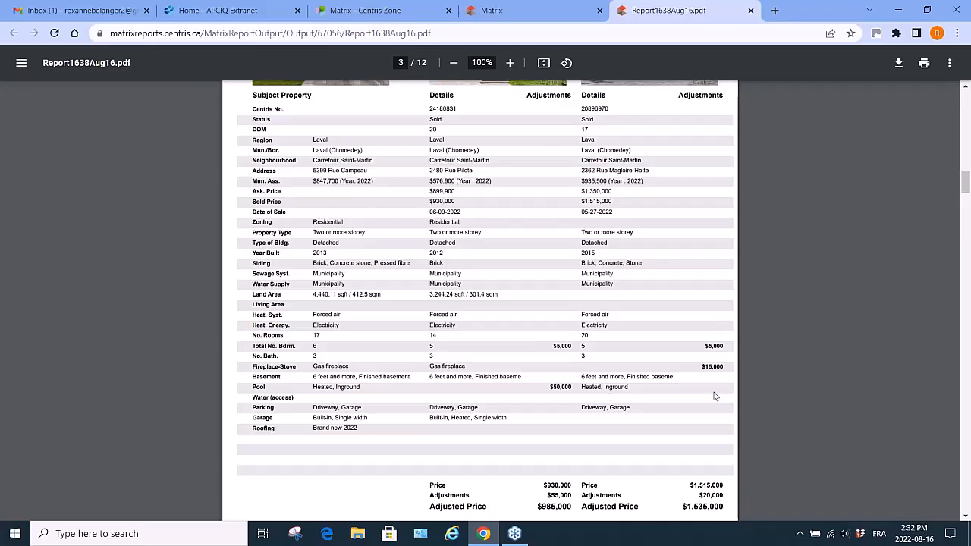
scroll(626, 161, "down", 7)
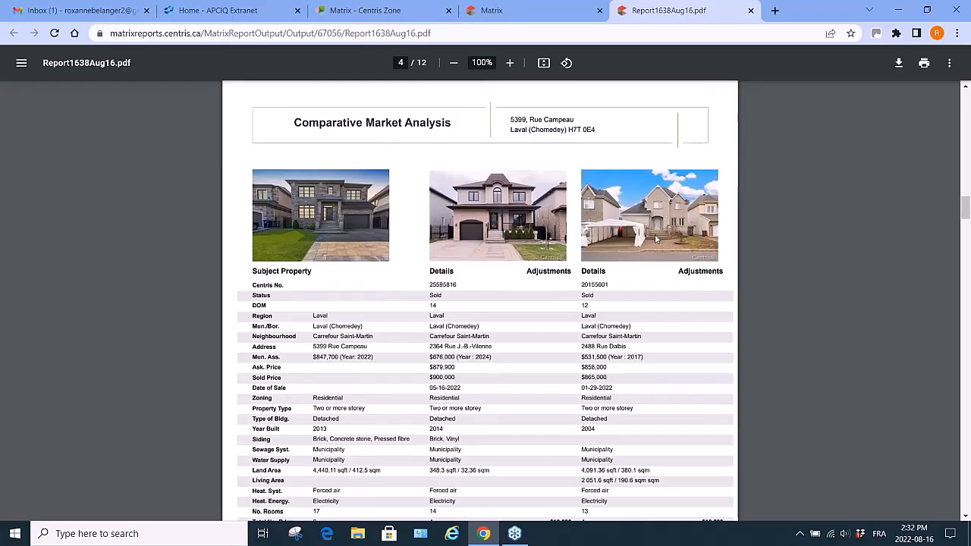
scroll(656, 239, "down", 10)
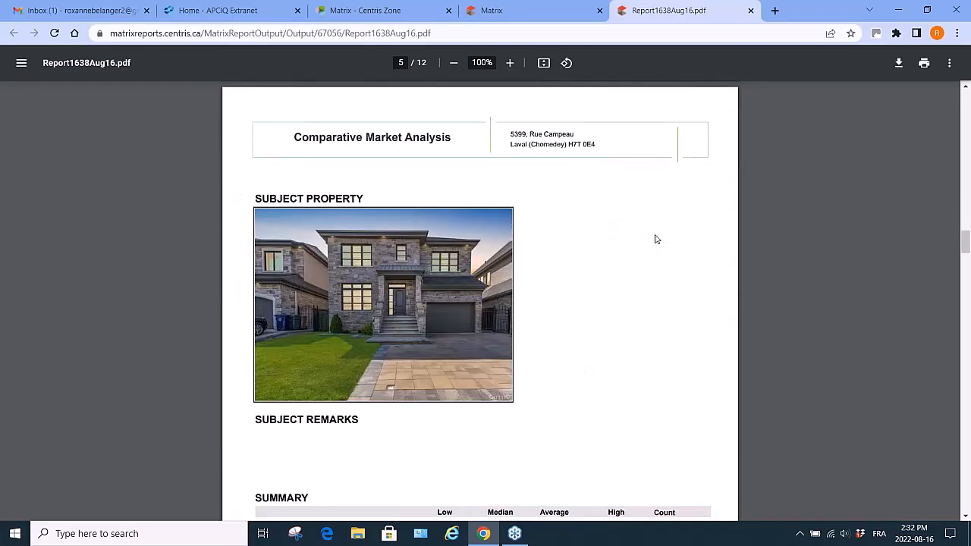
scroll(657, 239, "down", 3)
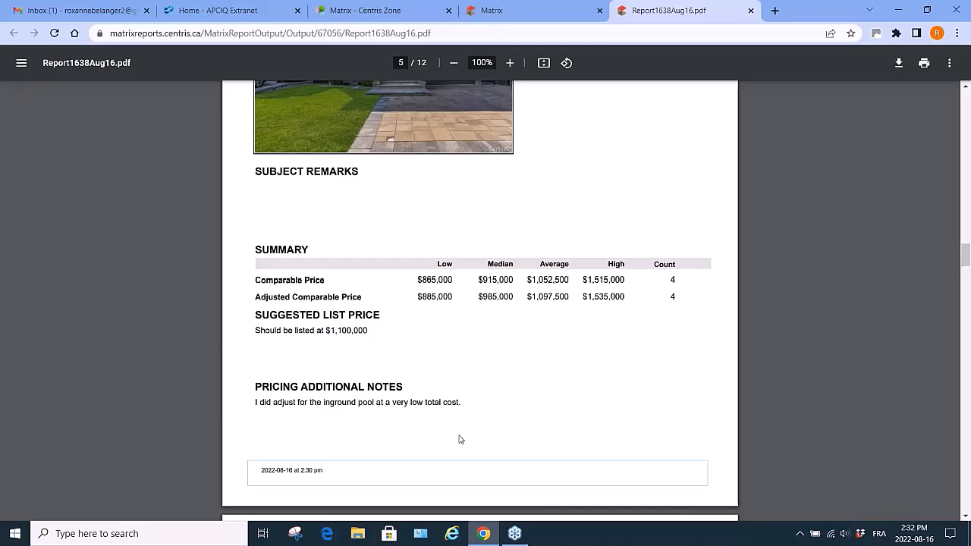
scroll(460, 439, "down", 5)
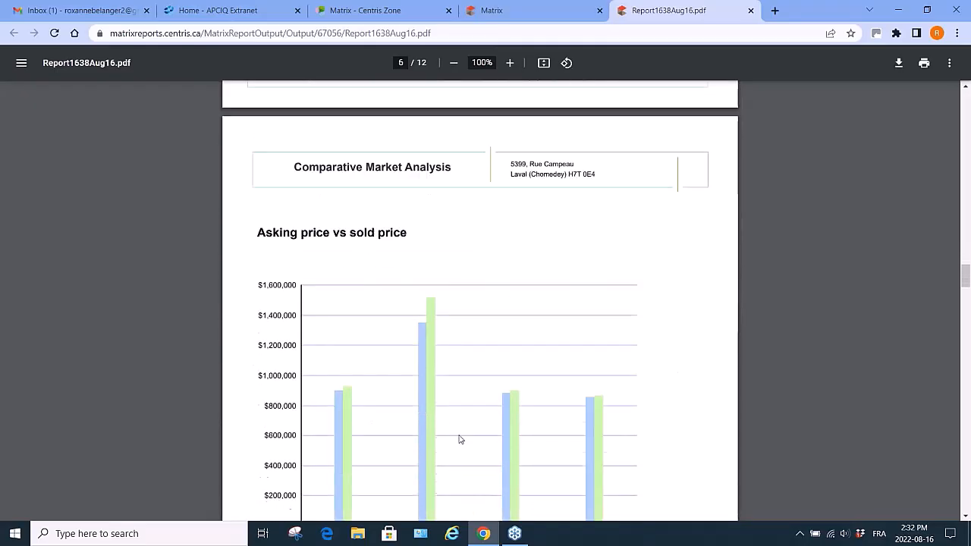
scroll(460, 439, "down", 1)
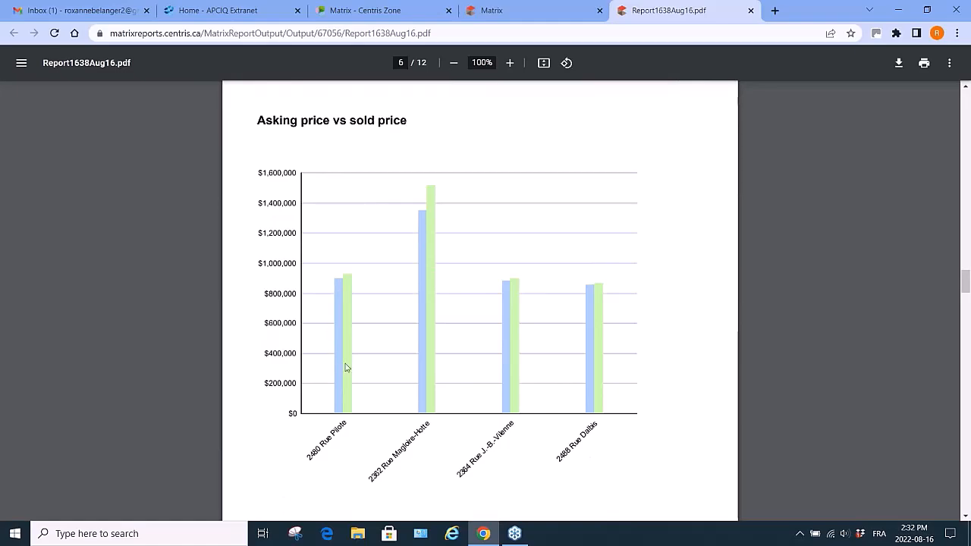
scroll(380, 392, "down", 1)
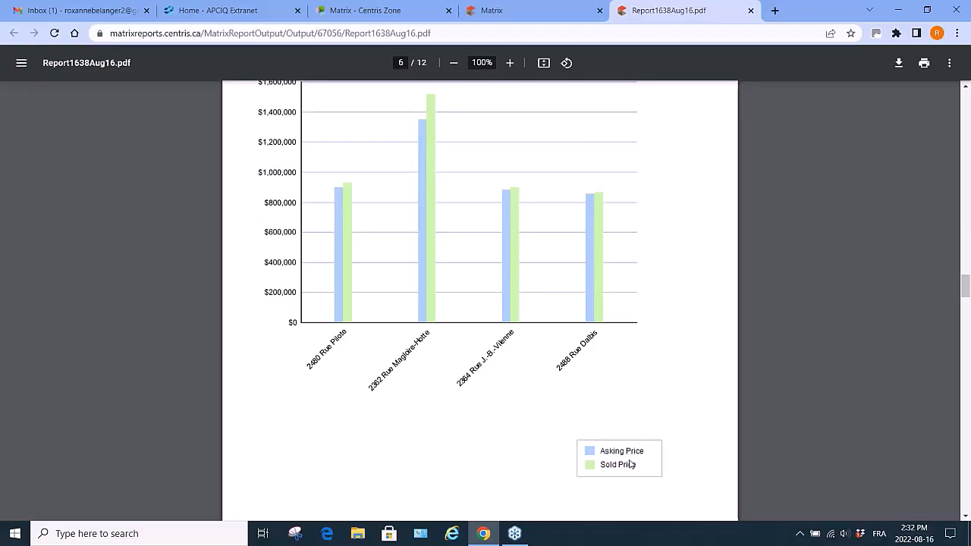
scroll(630, 464, "down", 4)
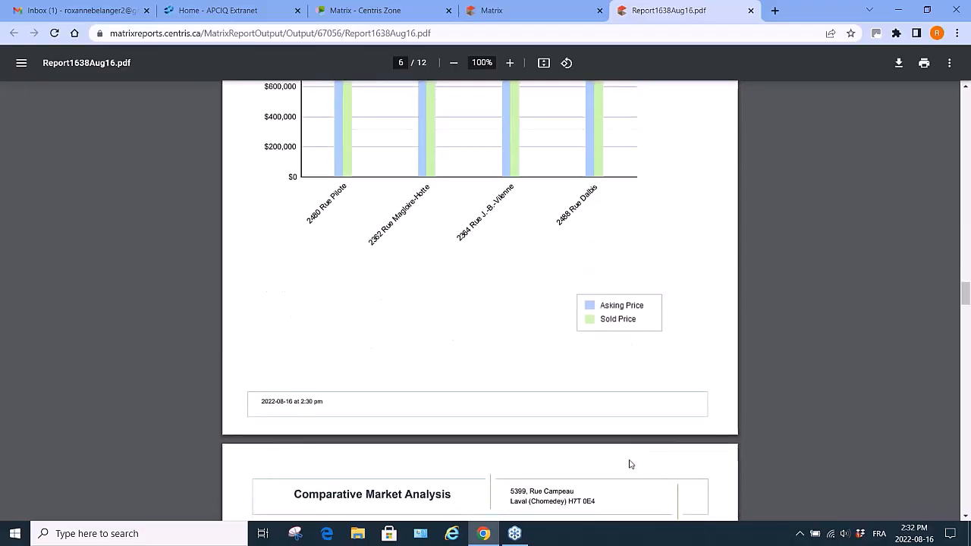
scroll(630, 465, "down", 3)
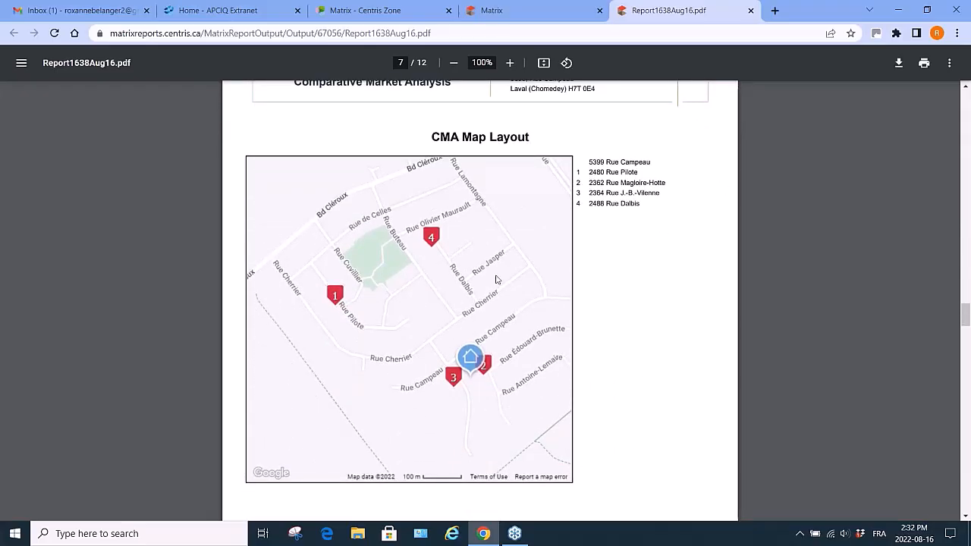
scroll(608, 432, "down", 6)
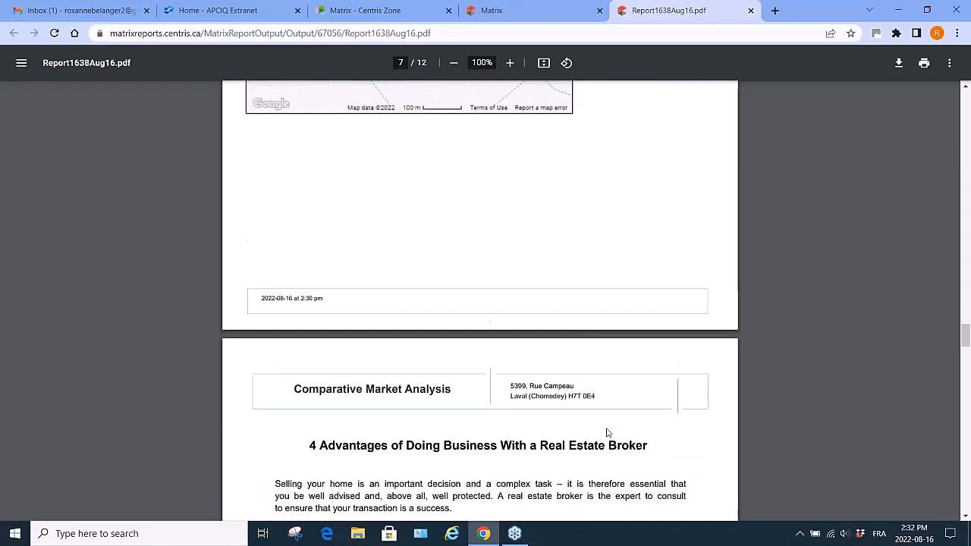
scroll(607, 433, "down", 2)
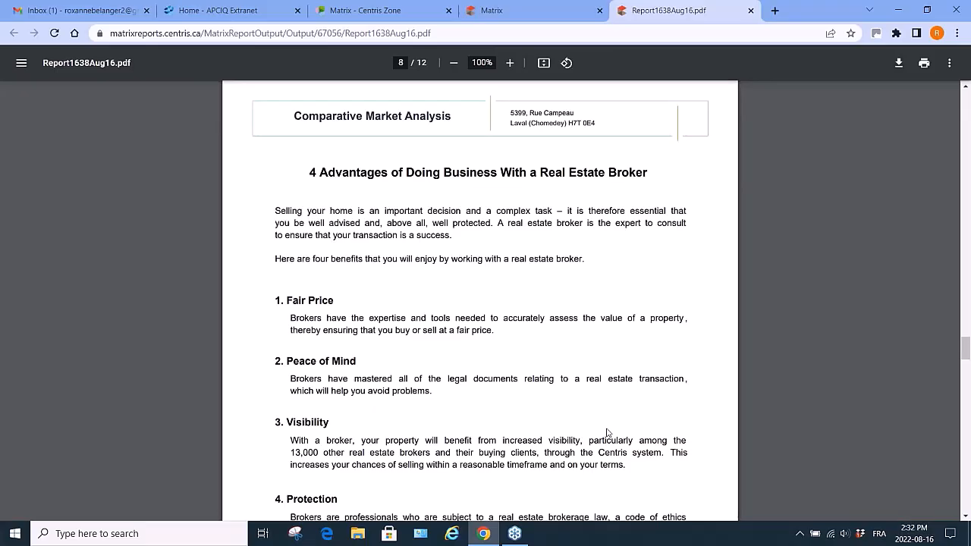
scroll(607, 433, "down", 6)
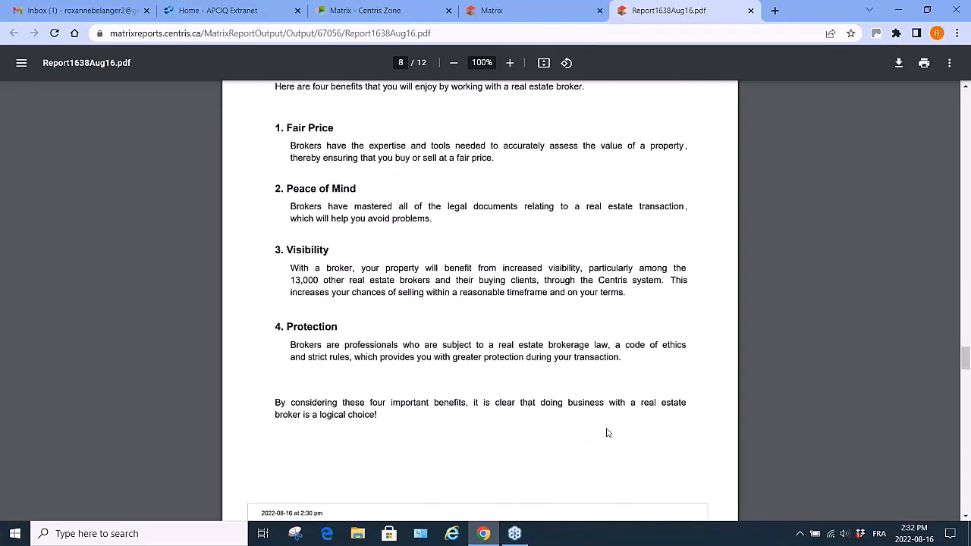
scroll(607, 433, "down", 5)
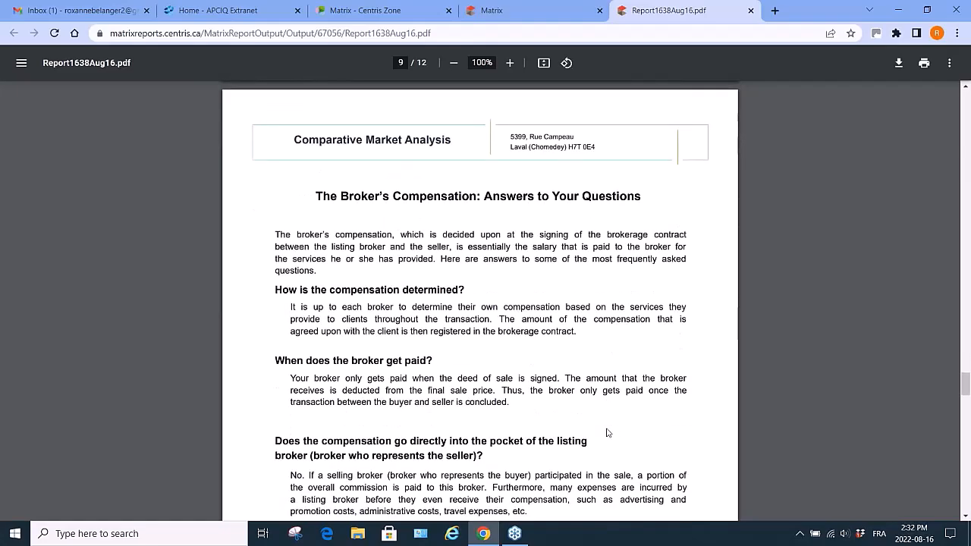
scroll(607, 433, "down", 6)
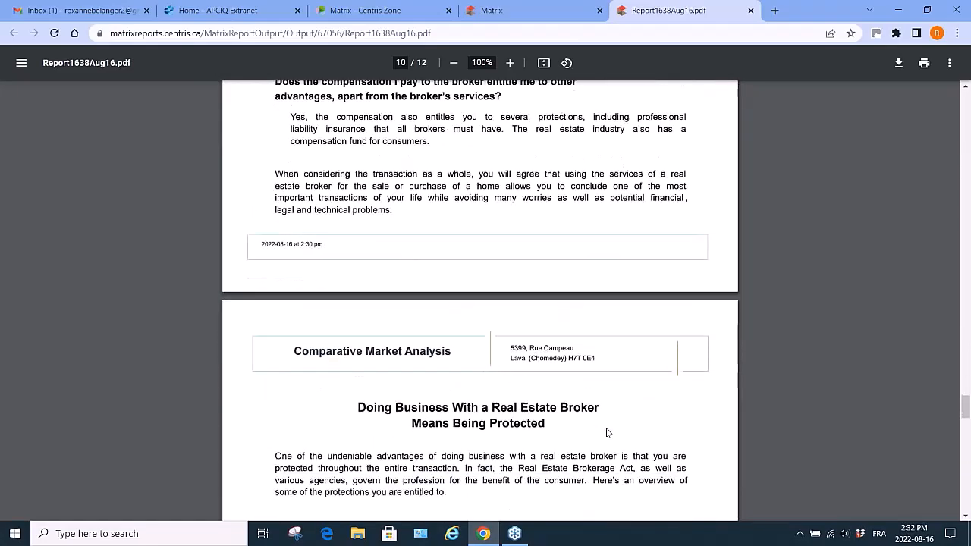
scroll(607, 433, "down", 3)
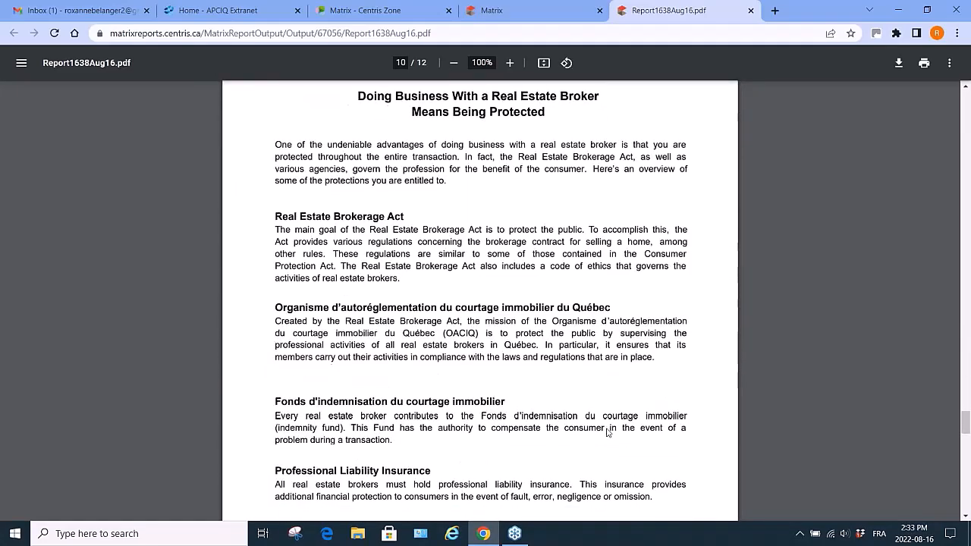
scroll(607, 433, "down", 3)
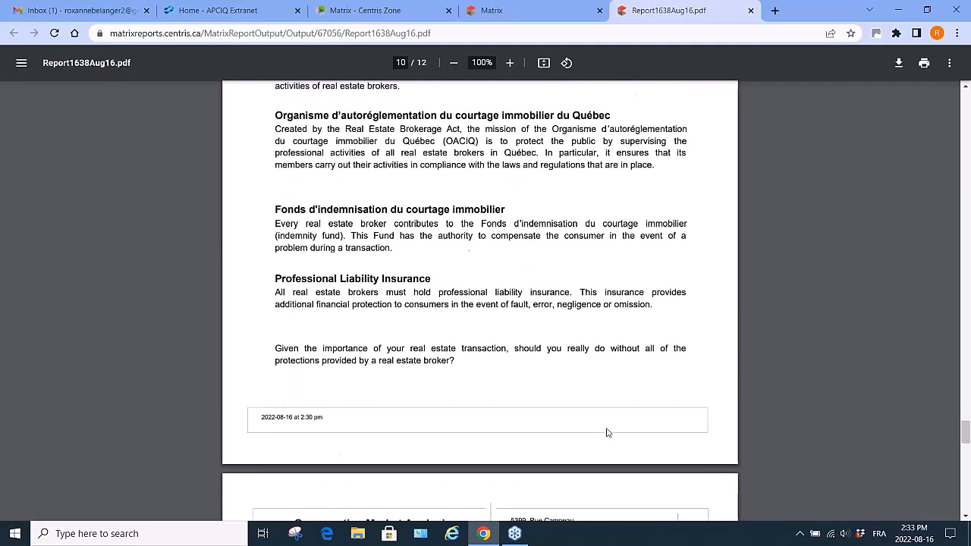
scroll(607, 433, "down", 5)
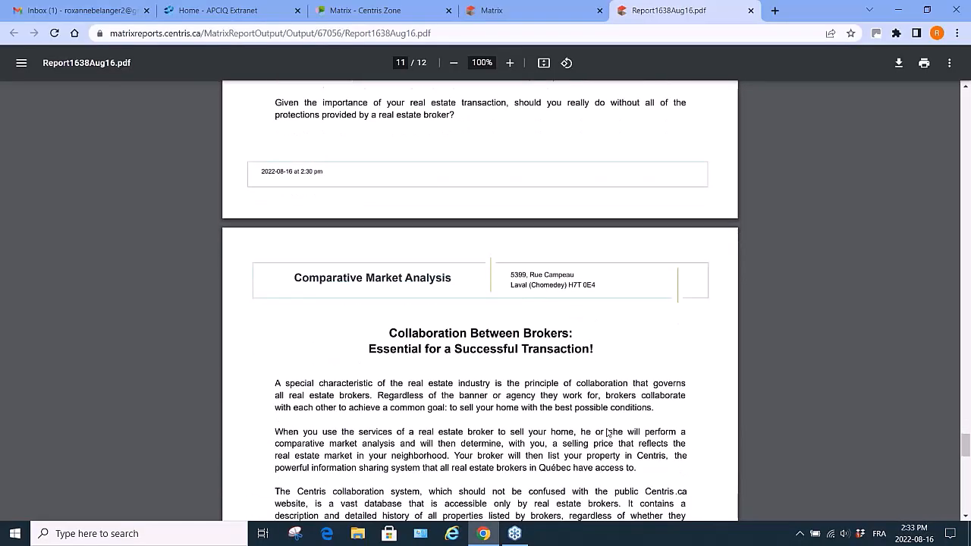
scroll(607, 433, "down", 1)
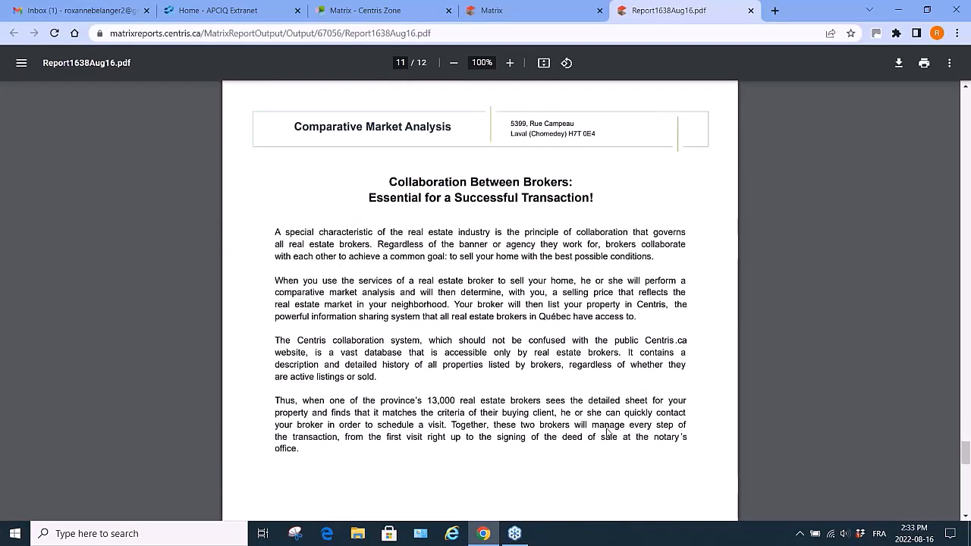
scroll(608, 432, "down", 7)
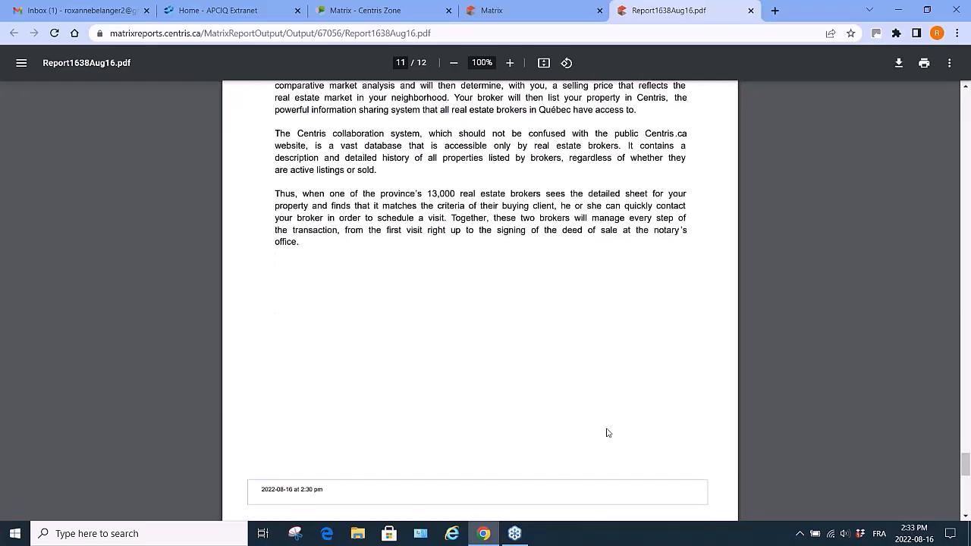
scroll(607, 433, "down", 3)
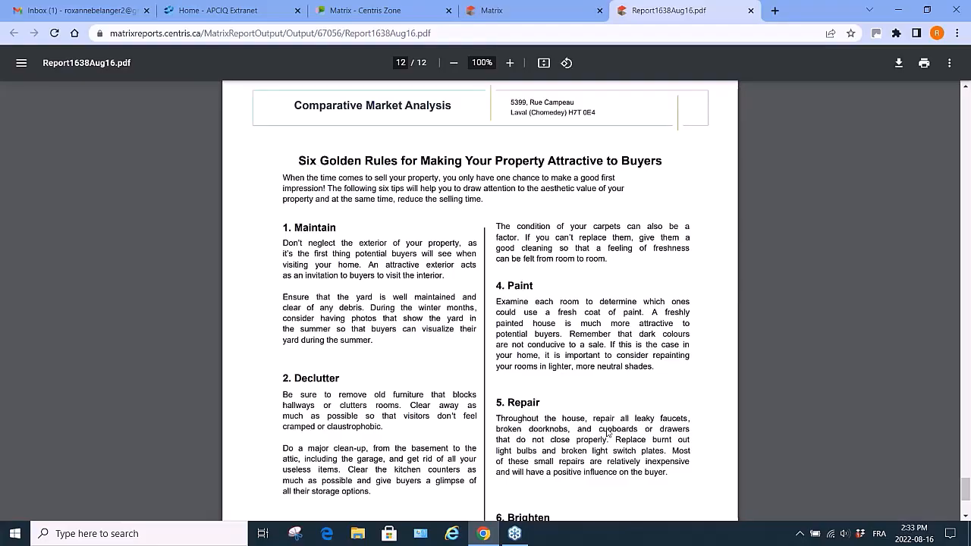
scroll(607, 433, "down", 1)
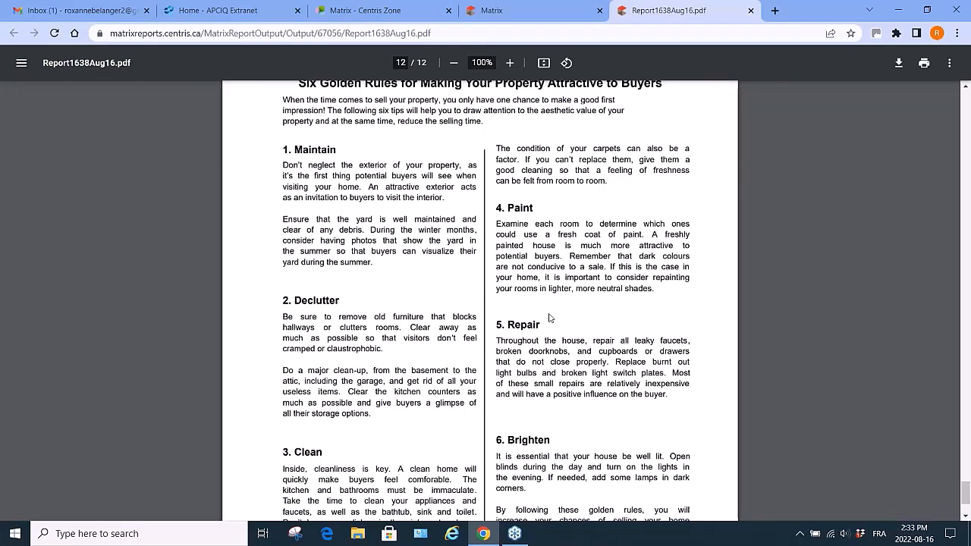
scroll(550, 318, "down", 3)
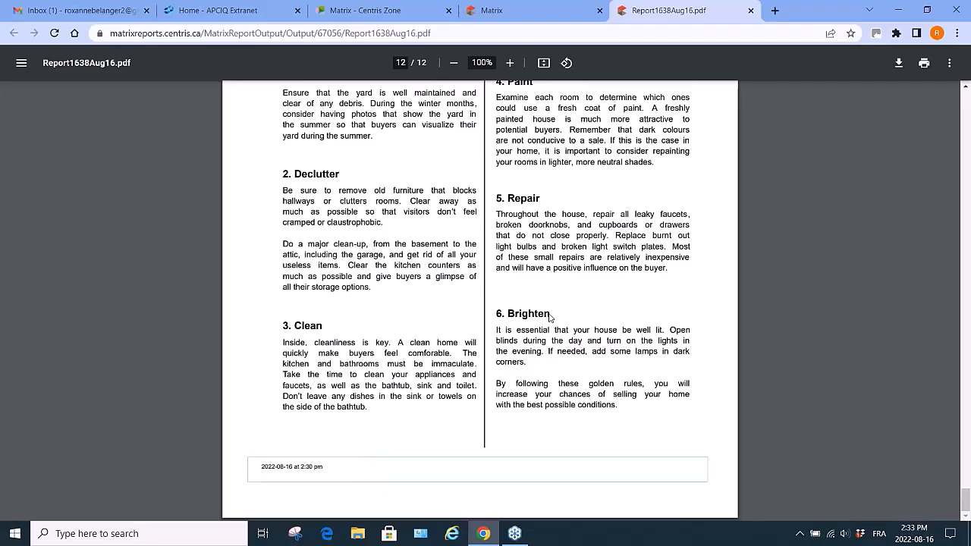
left_click(751, 11)
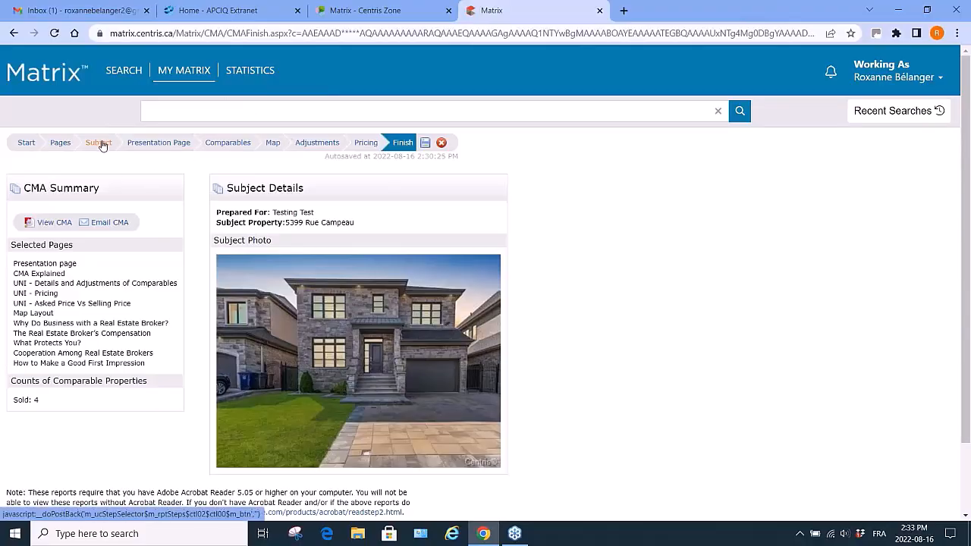
left_click(224, 147)
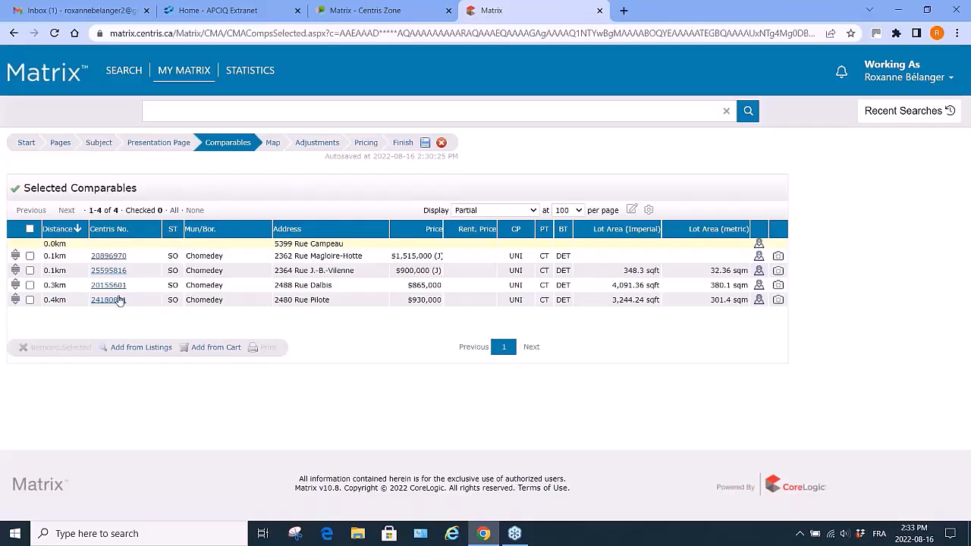
left_click(30, 271)
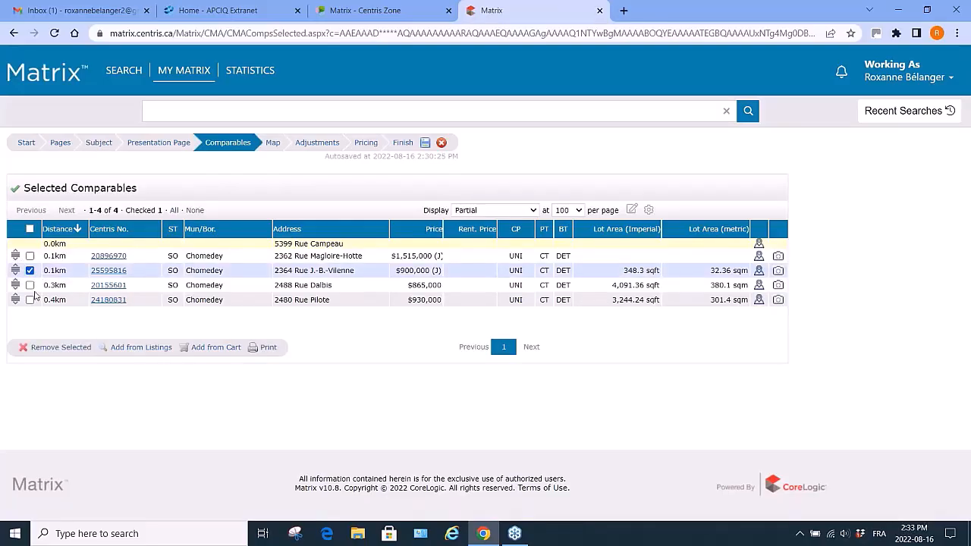
left_click(58, 348)
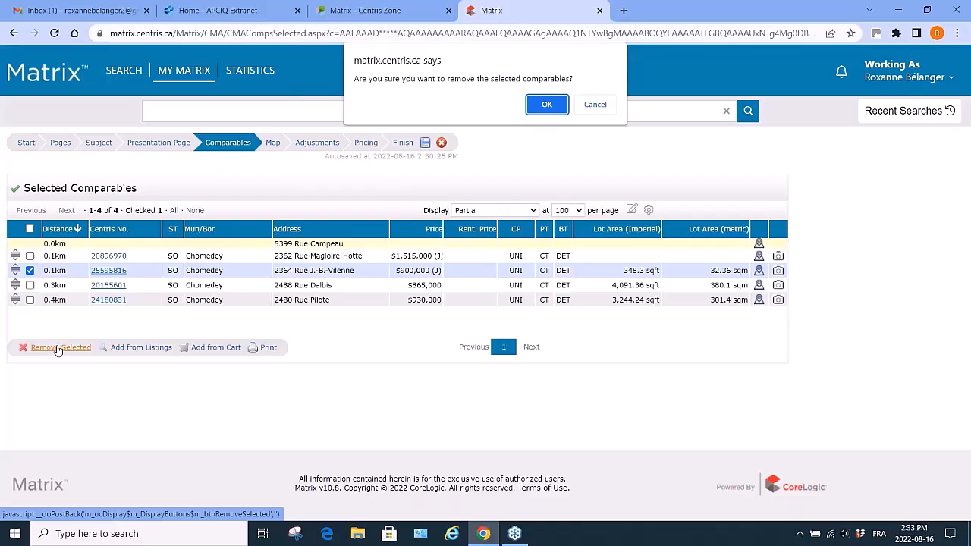
left_click(547, 104)
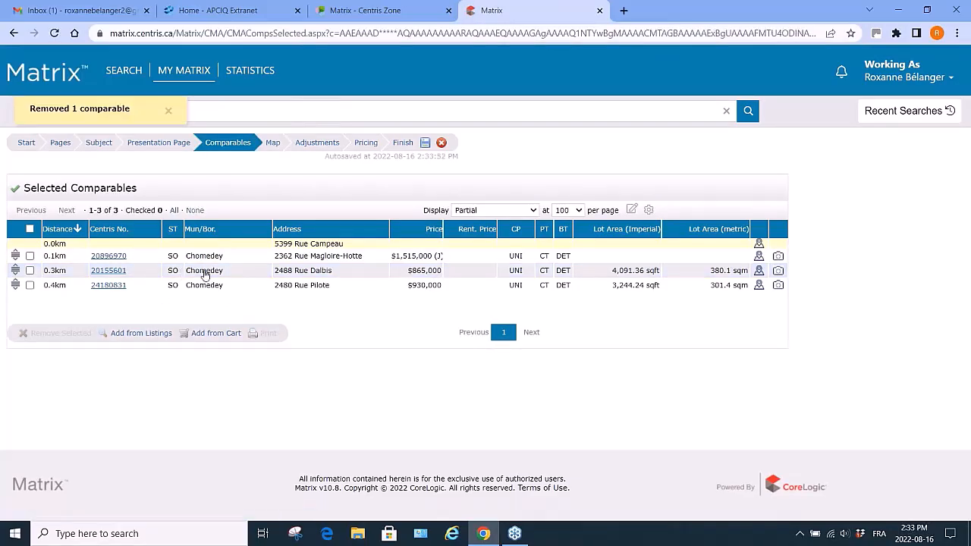
Go to the Finish step, view the regenerated CMA PDF and check the comparables pages.
left_click(403, 143)
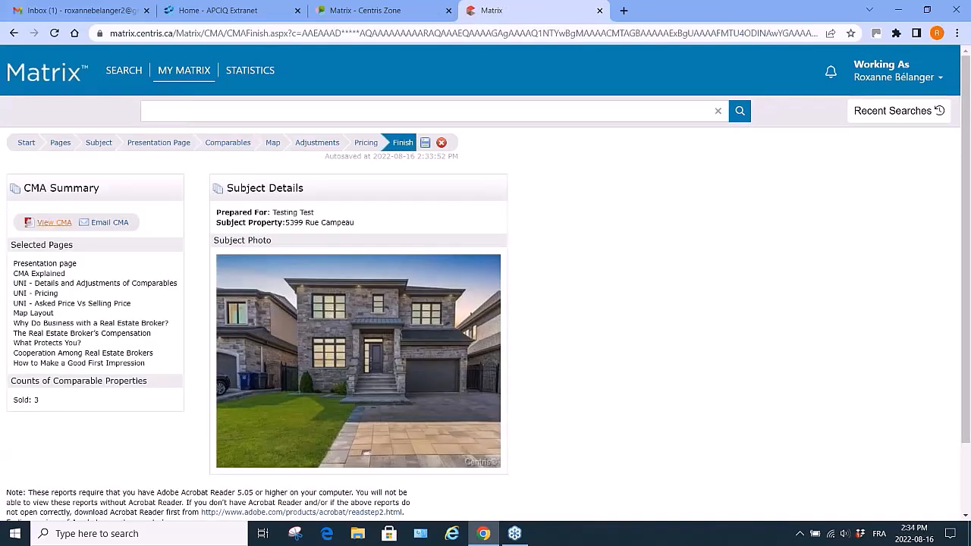
left_click(54, 222)
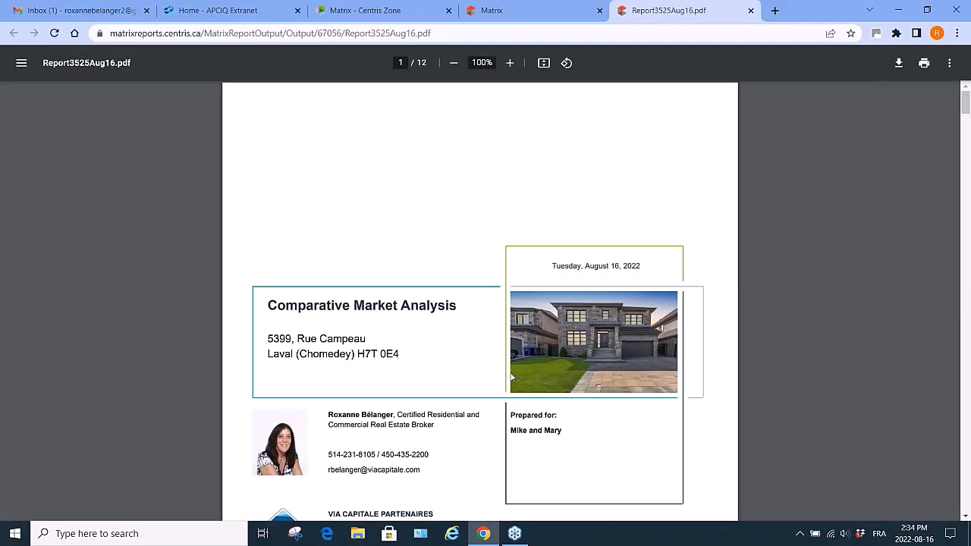
scroll(512, 377, "down", 20)
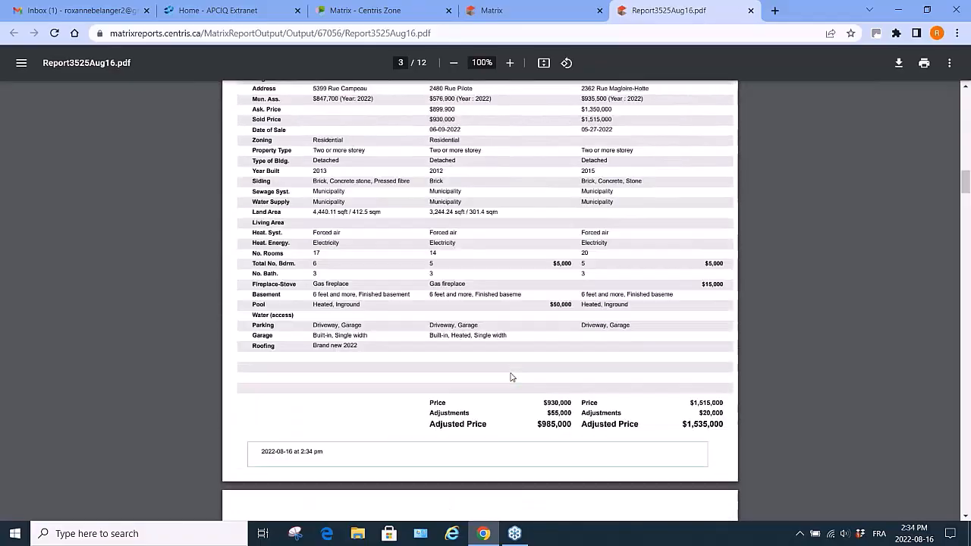
scroll(512, 377, "up", 3)
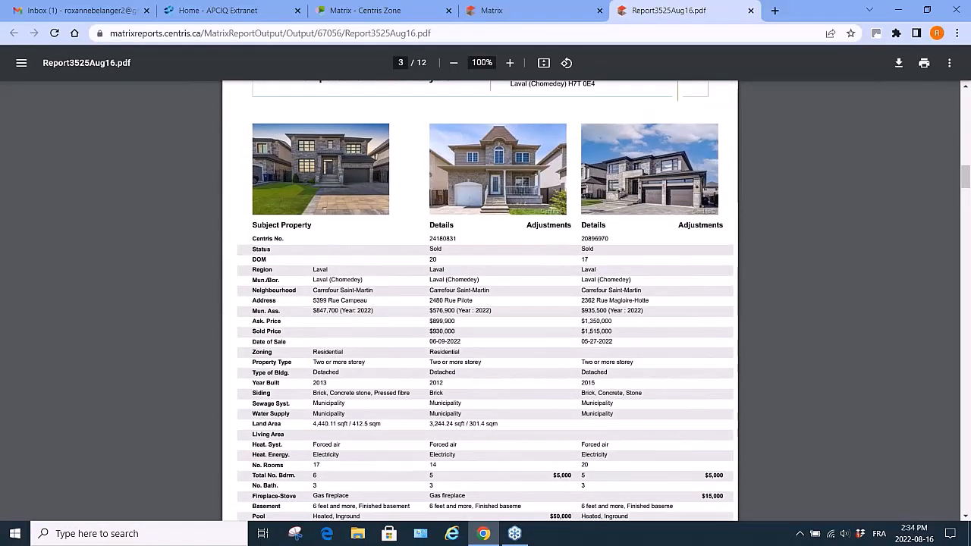
scroll(678, 215, "down", 10)
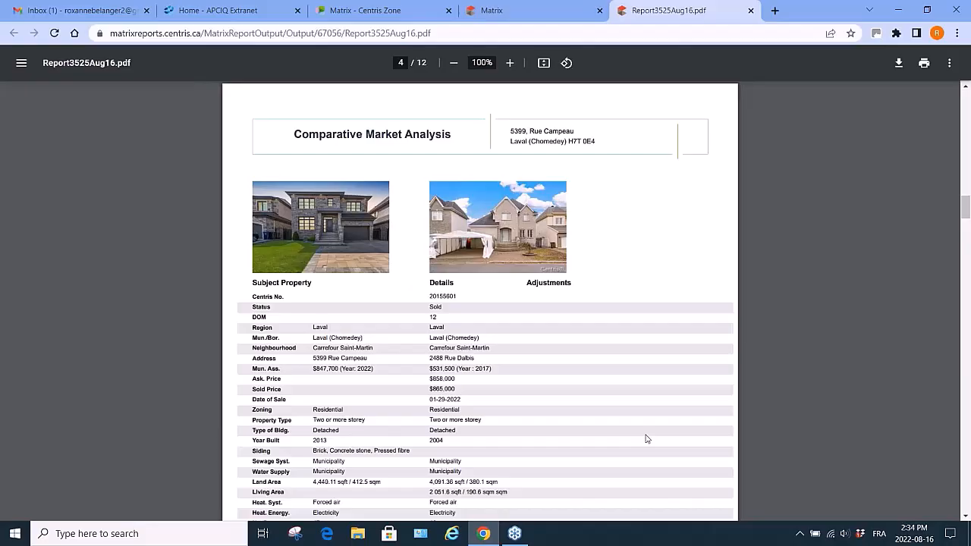
scroll(647, 439, "up", 4)
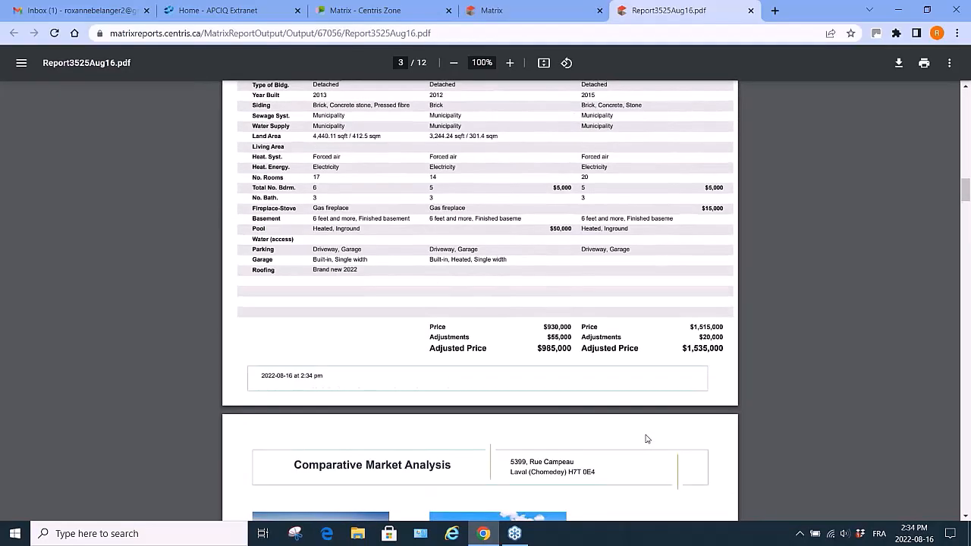
Close the PDF, then save the CMA and exit the wizard to the CMA list.
left_click(752, 11)
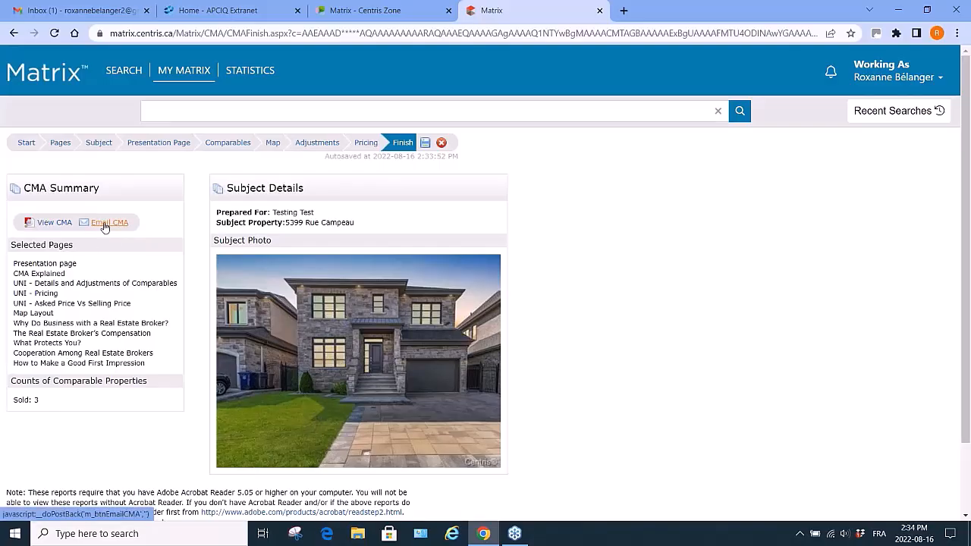
left_click(426, 144)
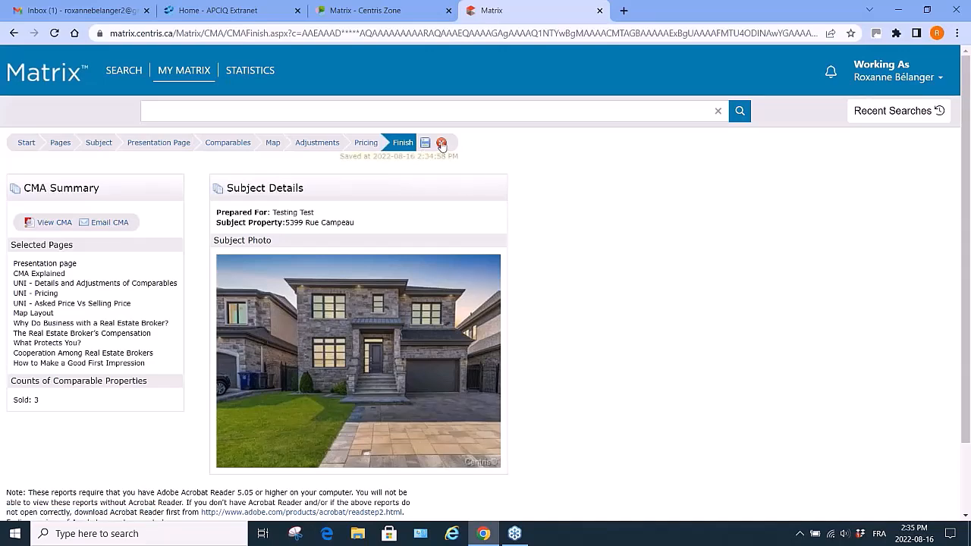
left_click(442, 144)
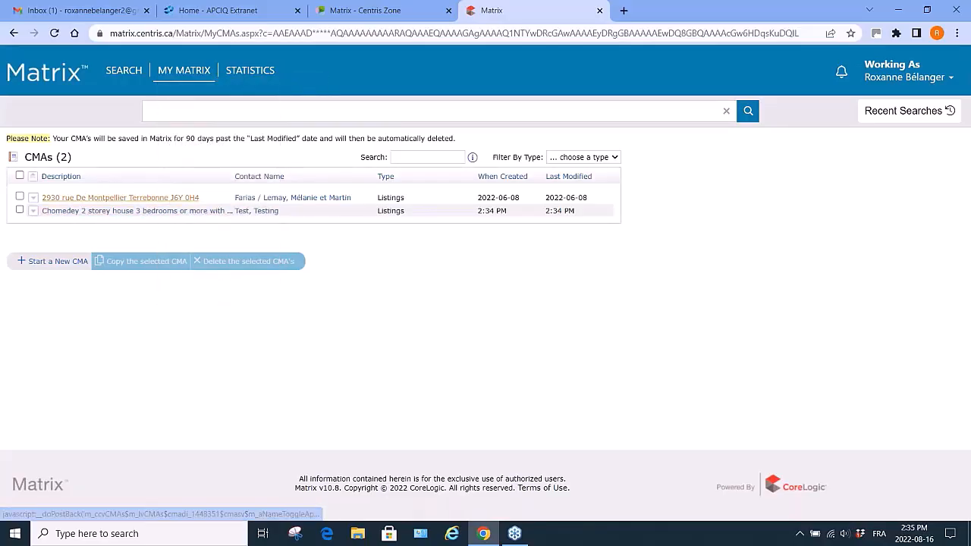
left_click(34, 199)
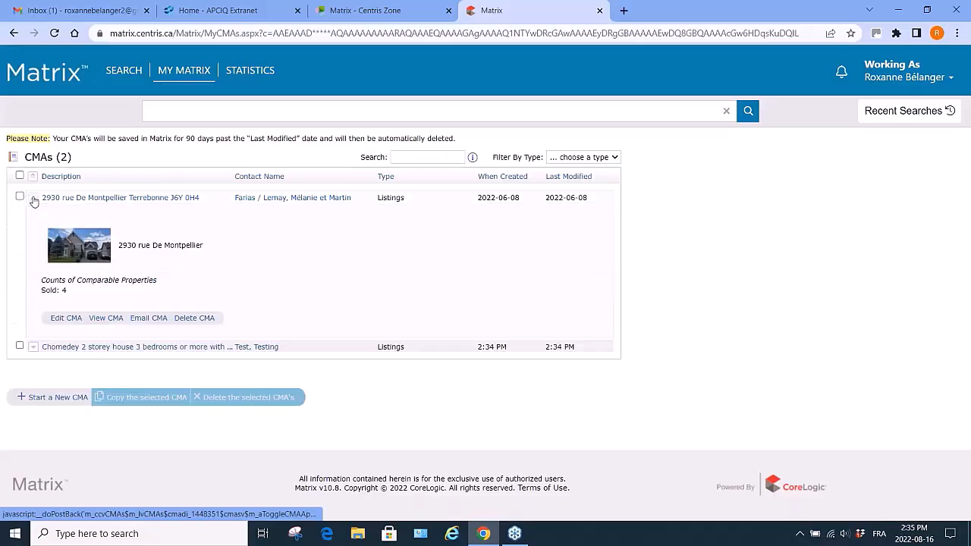
left_click(105, 319)
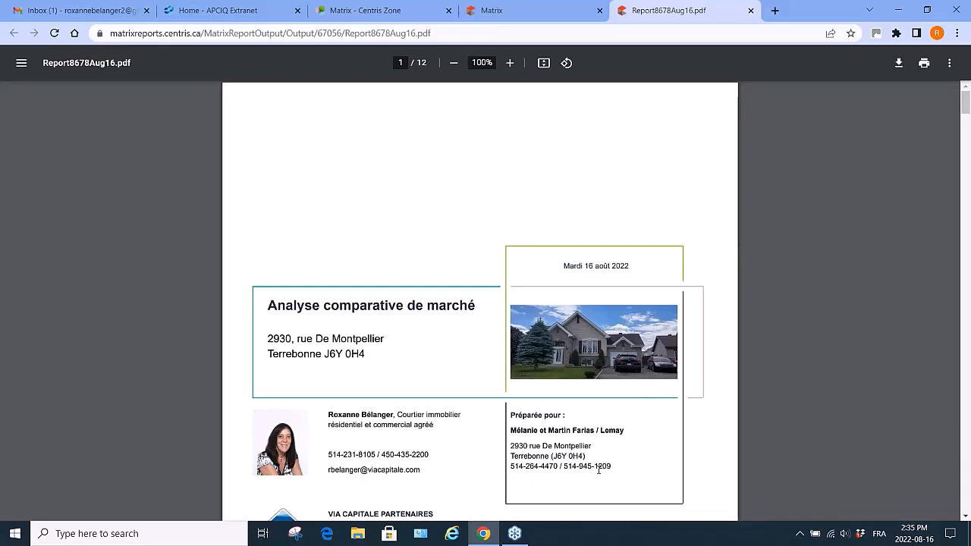
scroll(599, 470, "down", 5)
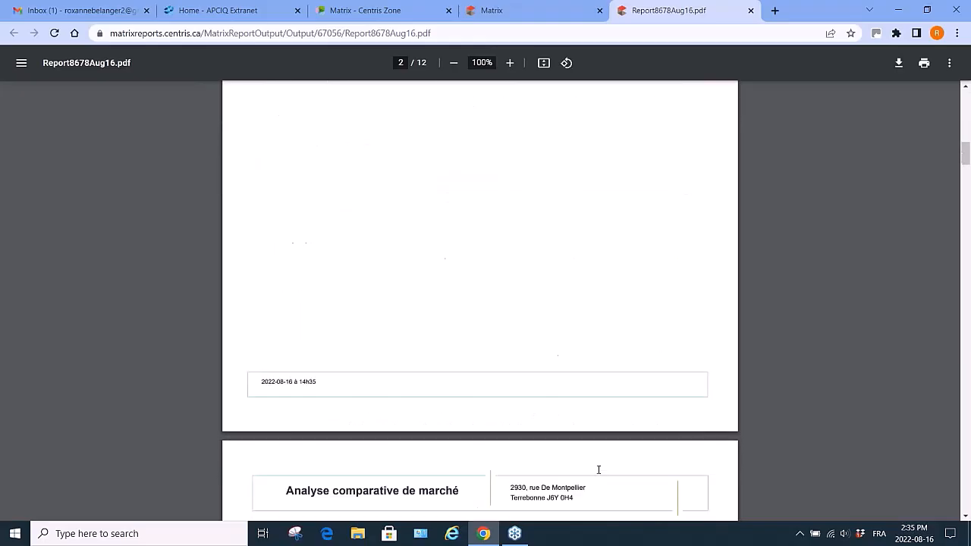
scroll(599, 470, "down", 6)
scroll(369, 261, "up", 2)
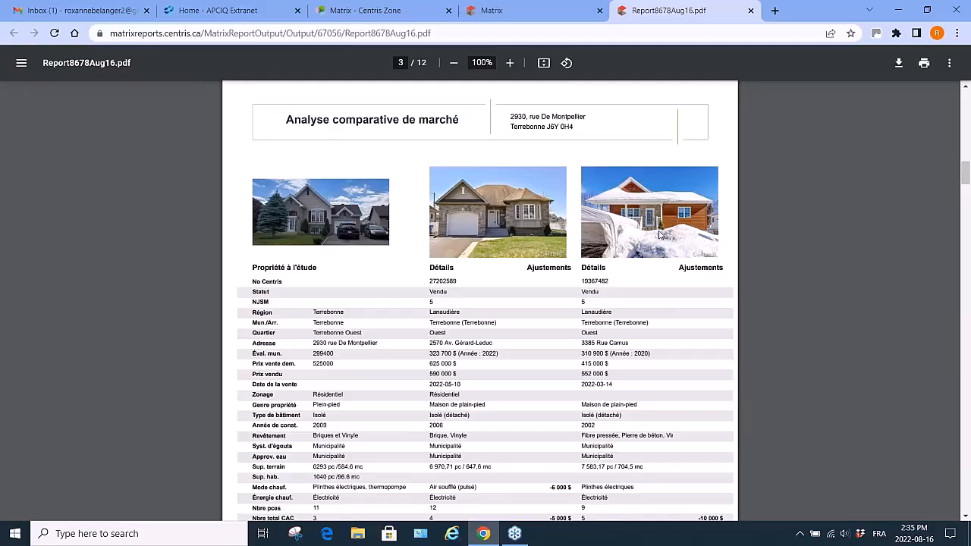
scroll(660, 234, "down", 2)
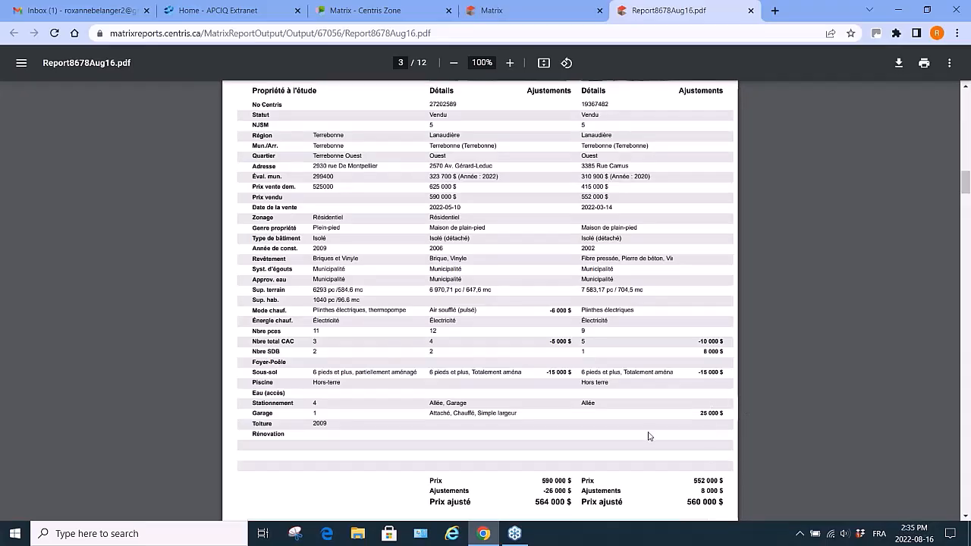
scroll(649, 436, "down", 8)
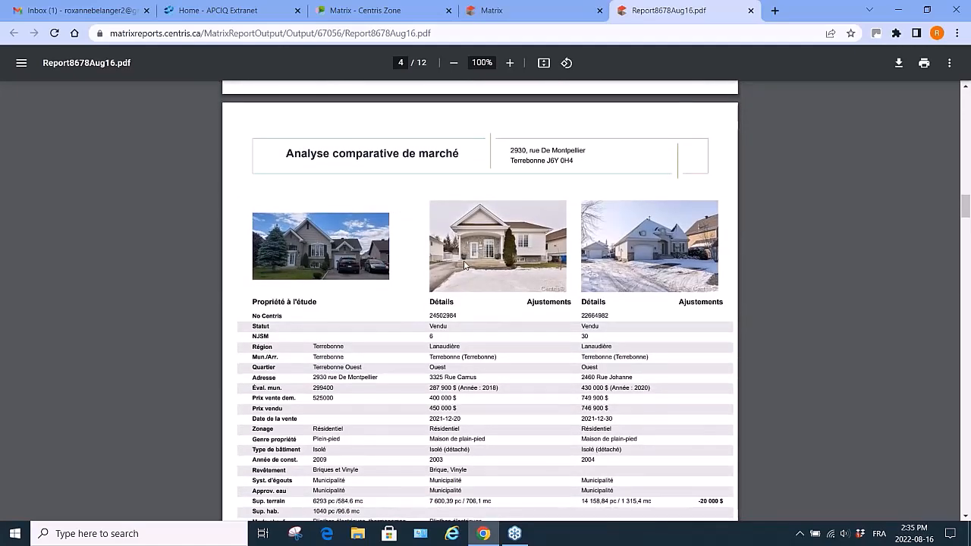
scroll(703, 264, "down", 4)
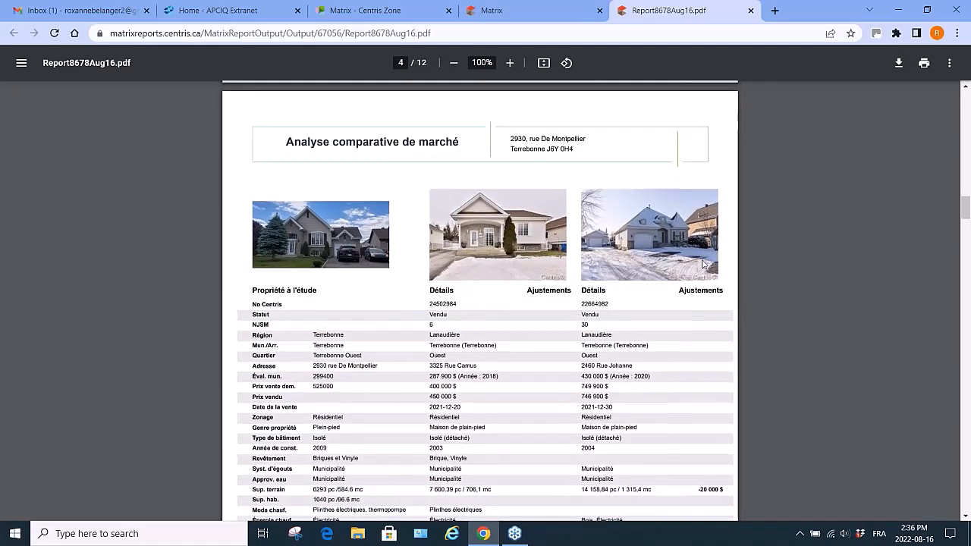
scroll(703, 264, "down", 8)
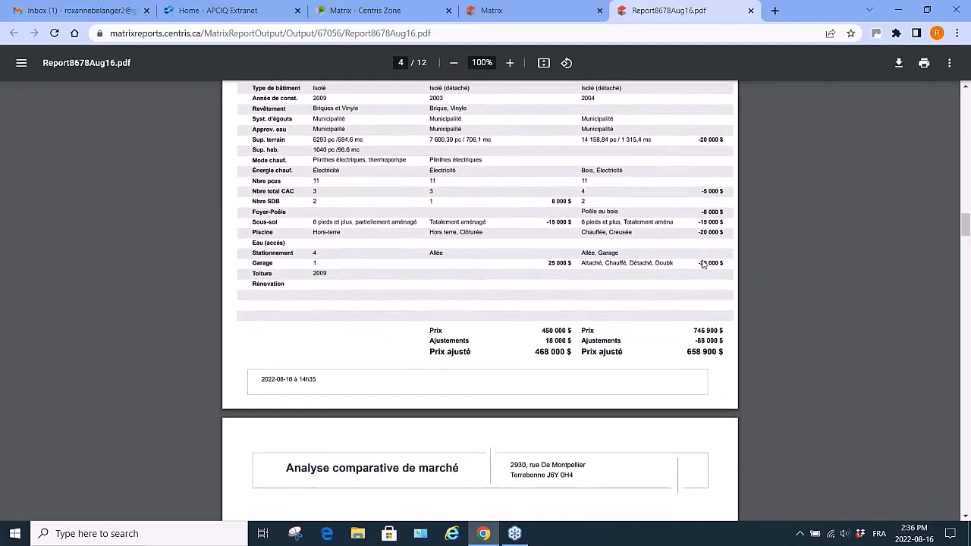
scroll(702, 264, "down", 3)
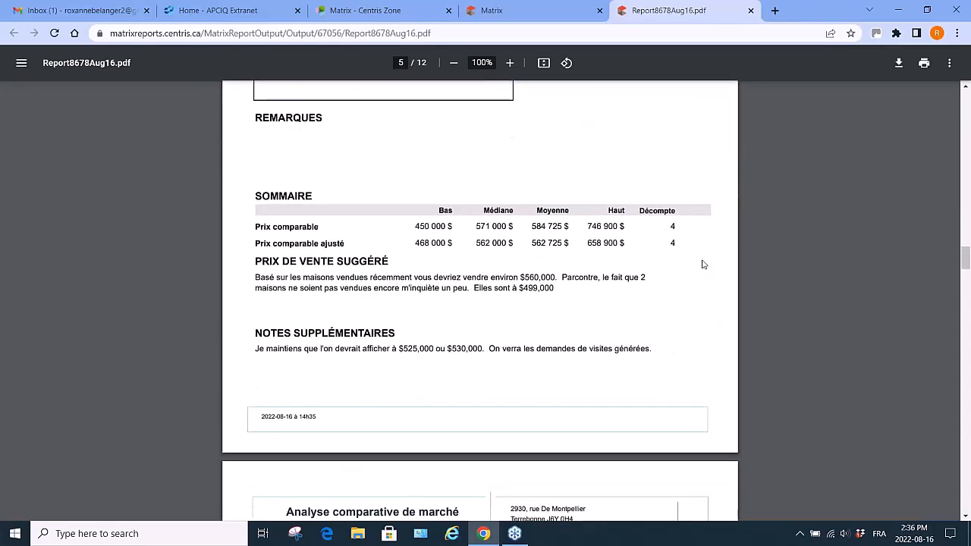
scroll(702, 264, "down", 3)
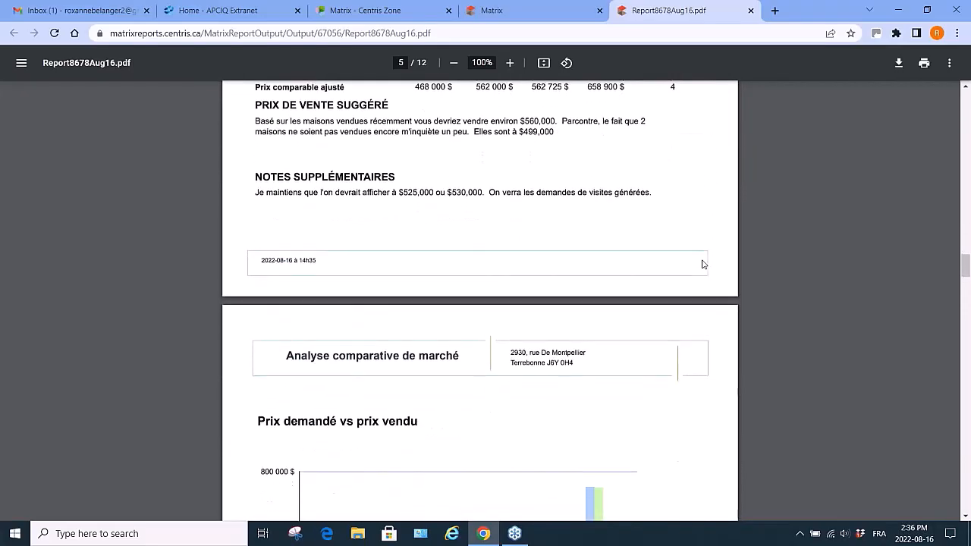
scroll(703, 264, "down", 7)
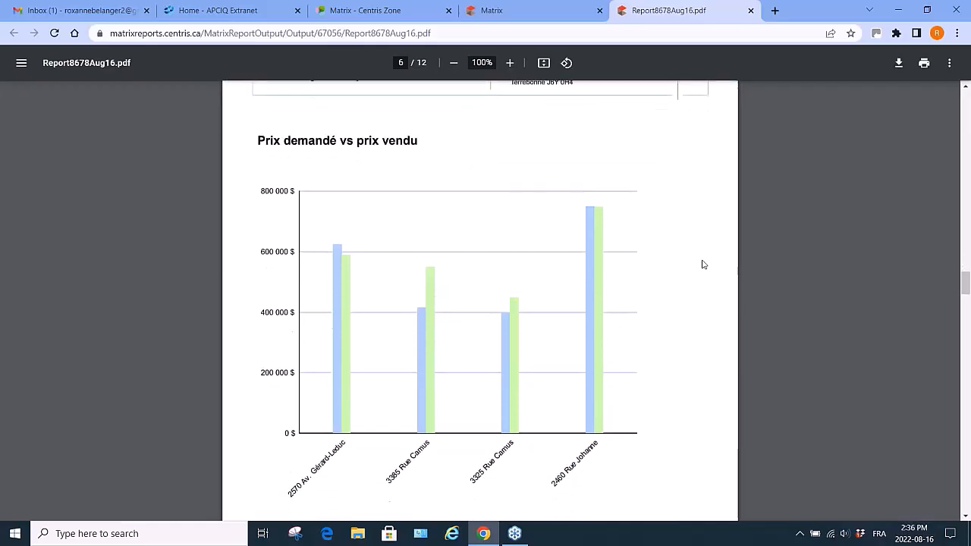
scroll(703, 264, "up", 2)
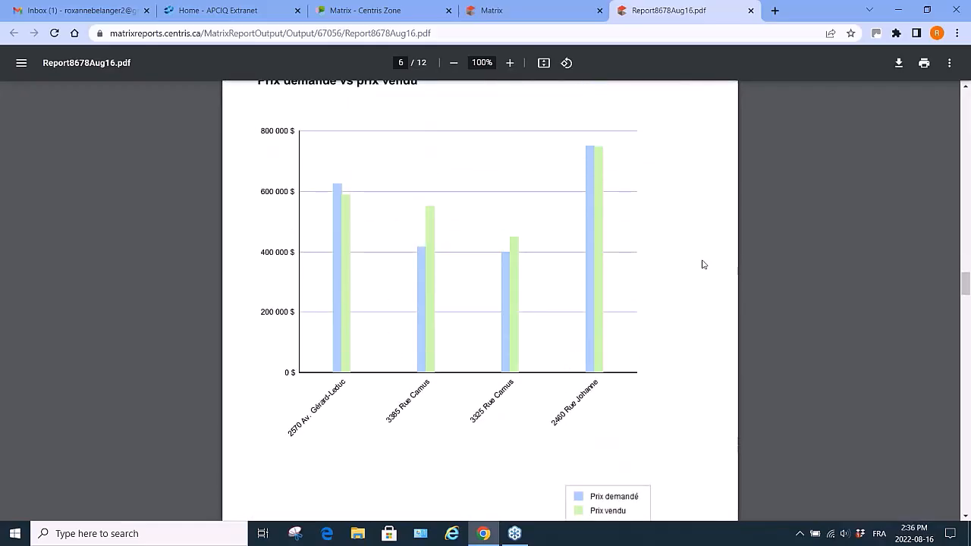
scroll(703, 265, "down", 9)
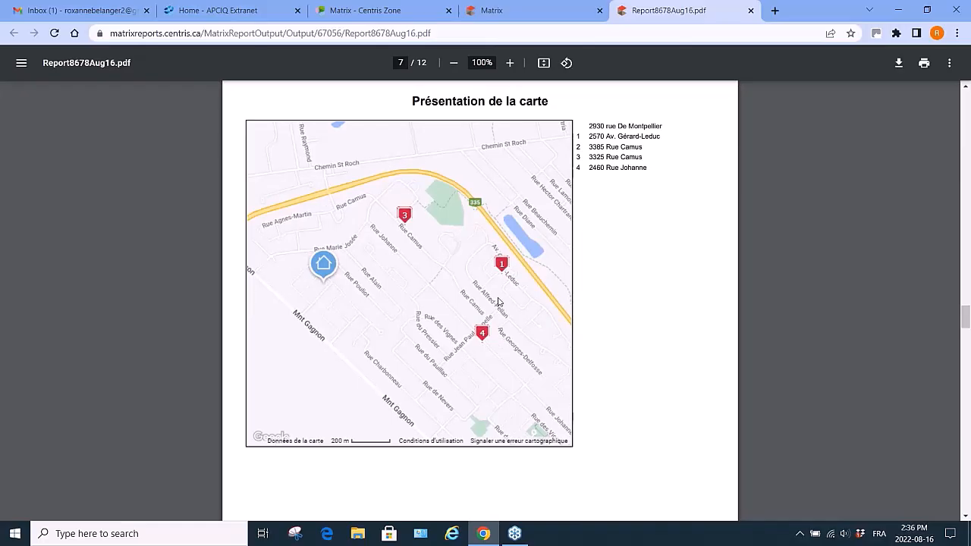
scroll(499, 301, "down", 5)
scroll(498, 301, "down", 2)
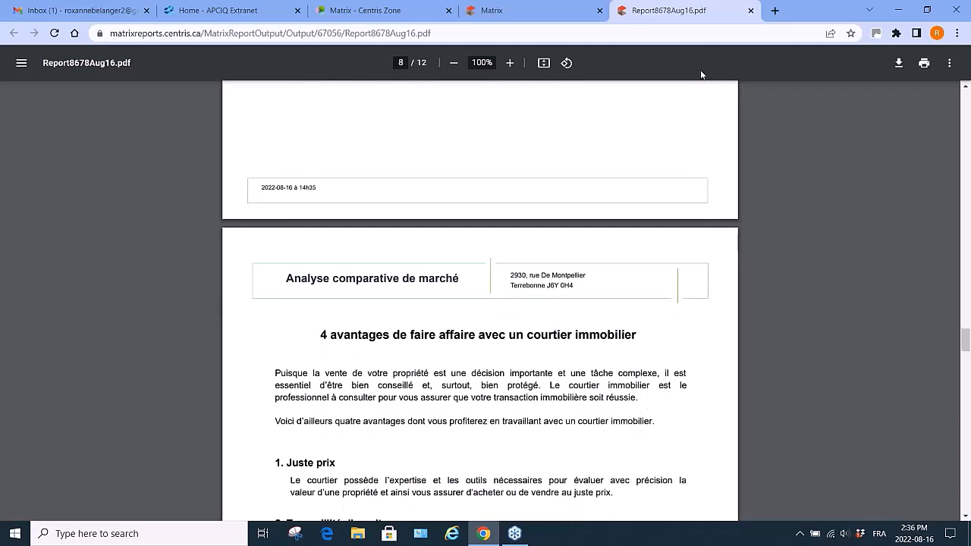
Close the PDF and delete the Chomedey 2 storey house CMA from the CMA list.
left_click(751, 11)
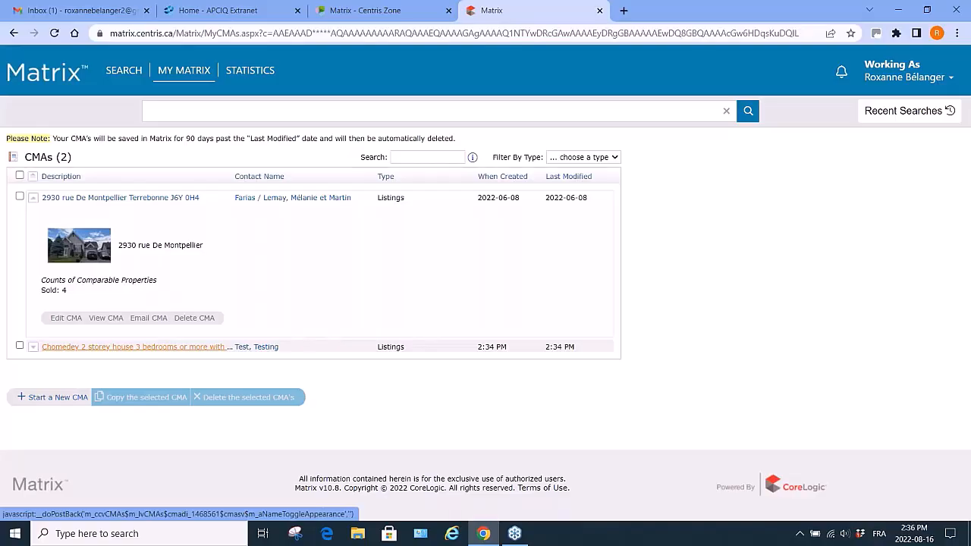
left_click(20, 347)
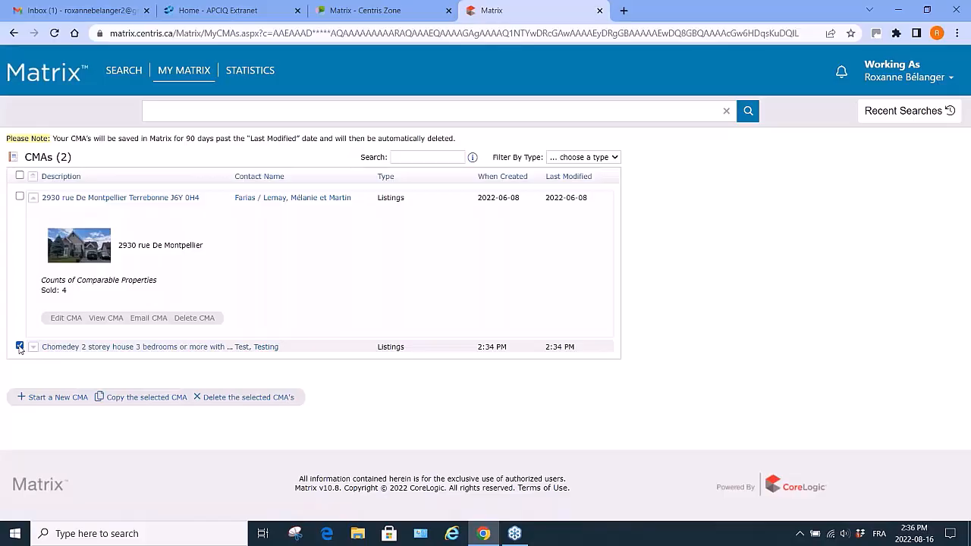
left_click(259, 403)
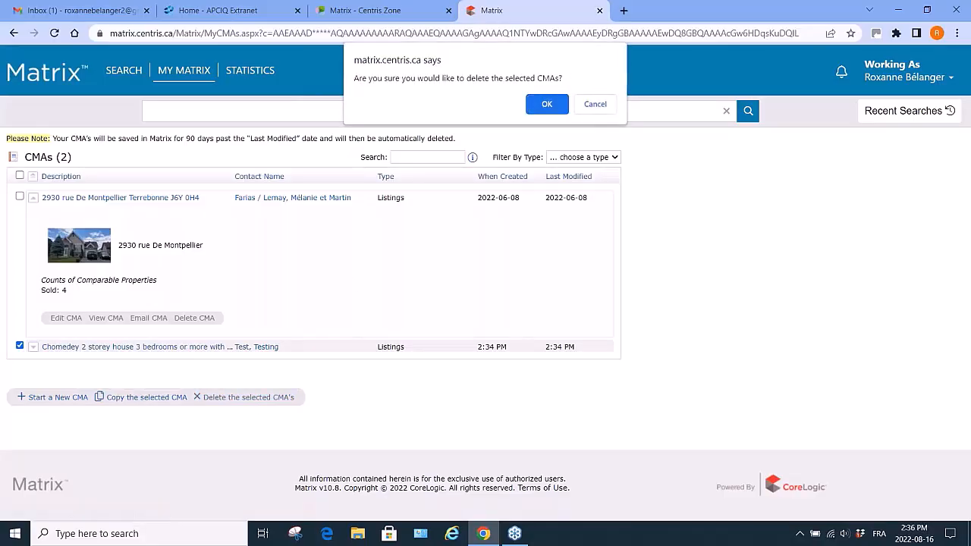
key("Return")
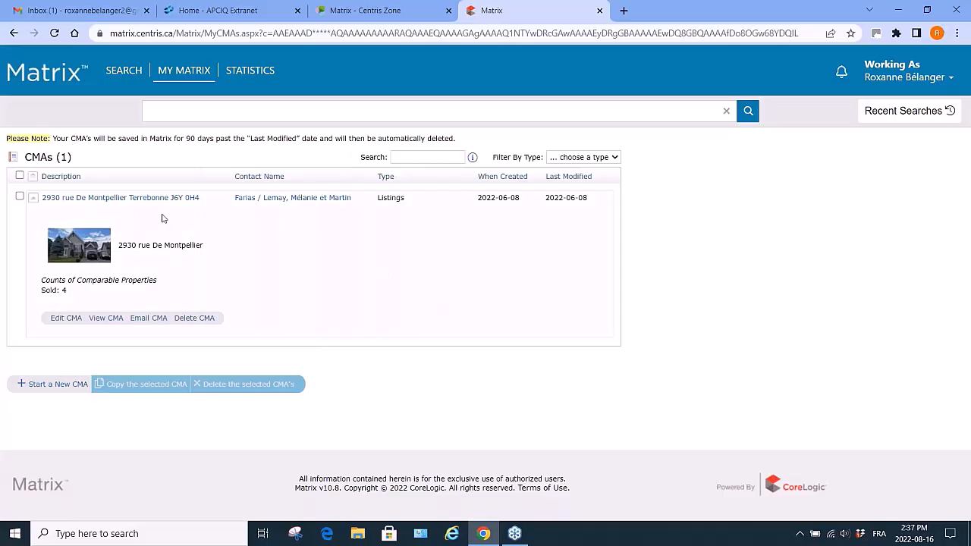
left_click(107, 318)
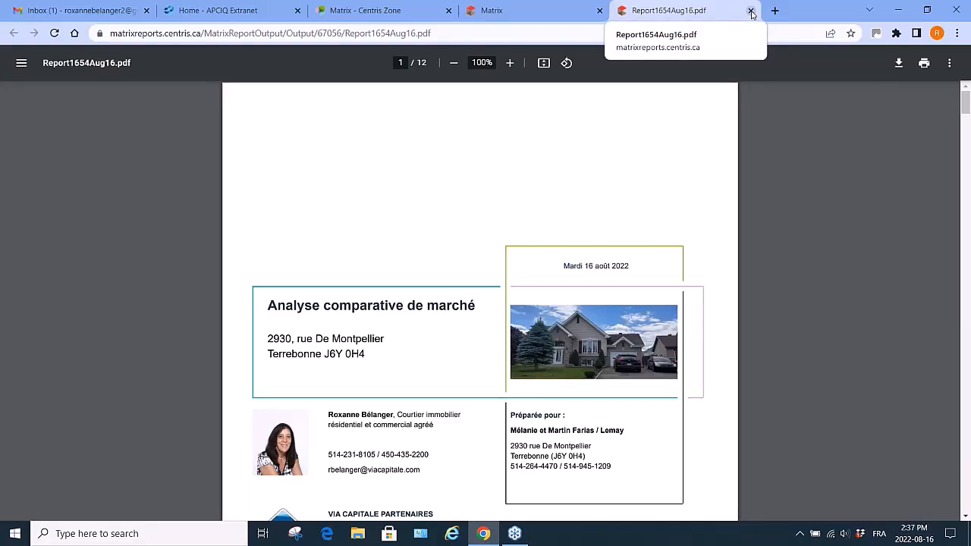
scroll(642, 202, "down", 19)
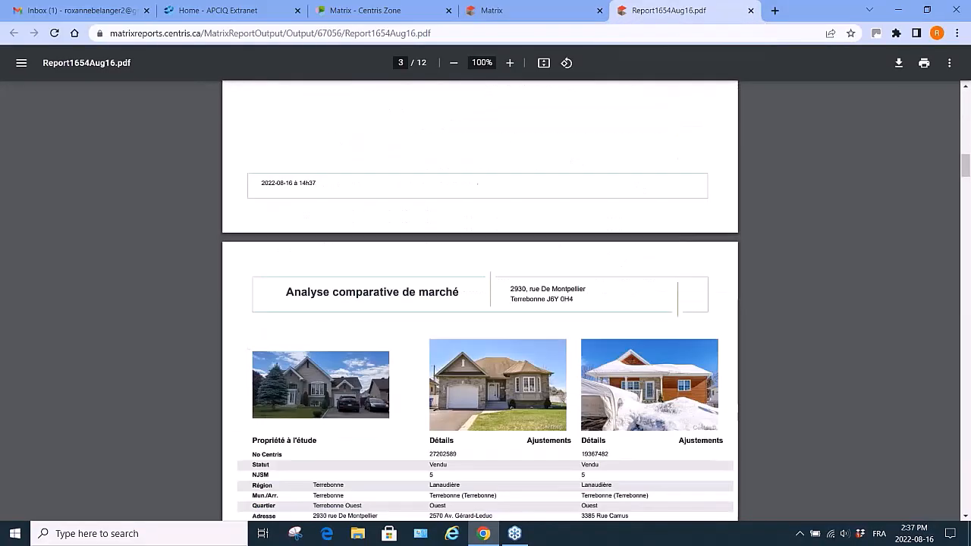
scroll(480, 301, "down", 9)
scroll(480, 301, "up", 4)
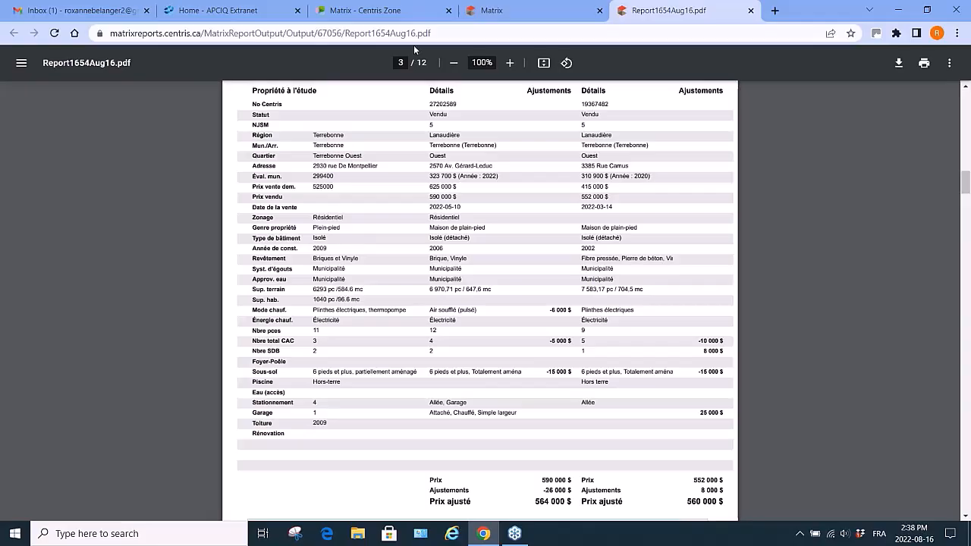
left_click(752, 11)
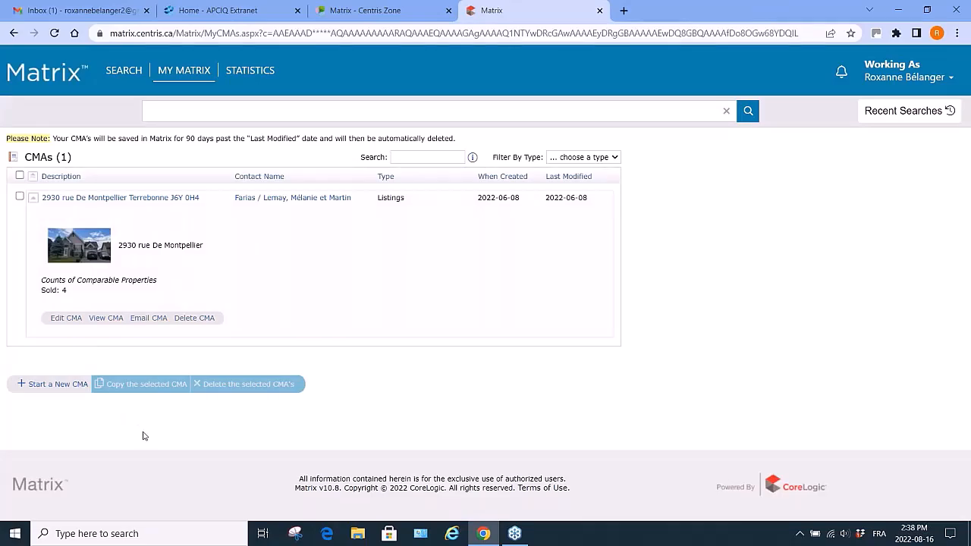
Switch to the Centris Zone Matrix tool page and browse the list of webinars and recorded training videos.
left_click(354, 11)
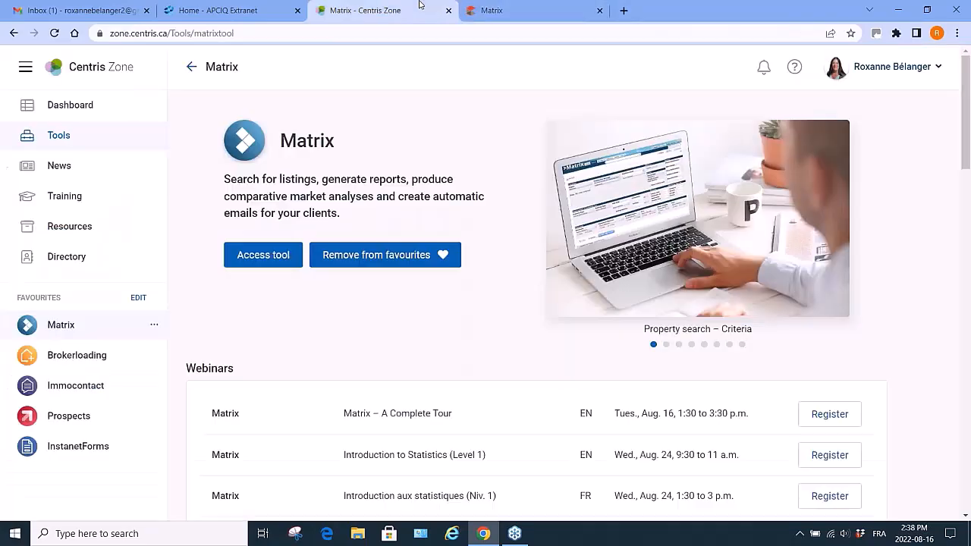
scroll(343, 391, "down", 4)
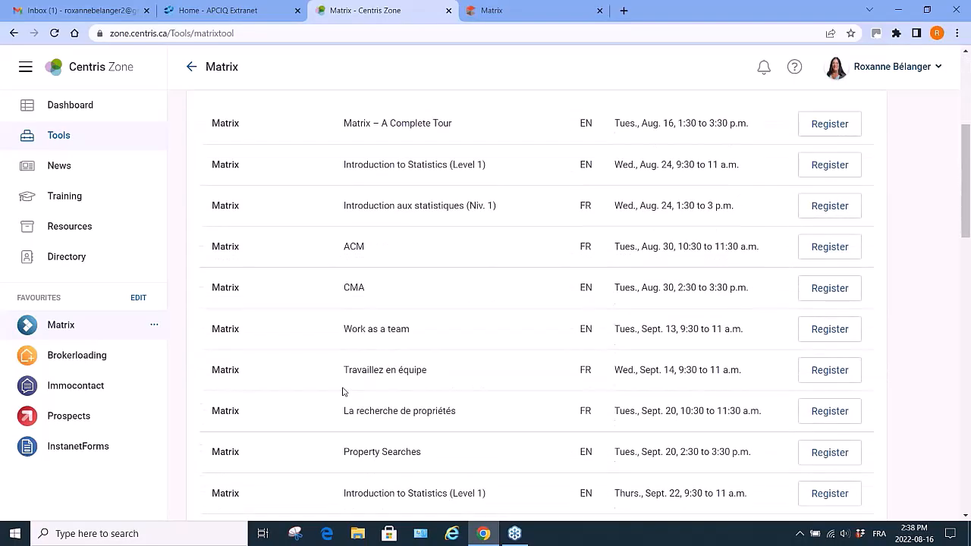
scroll(343, 391, "down", 6)
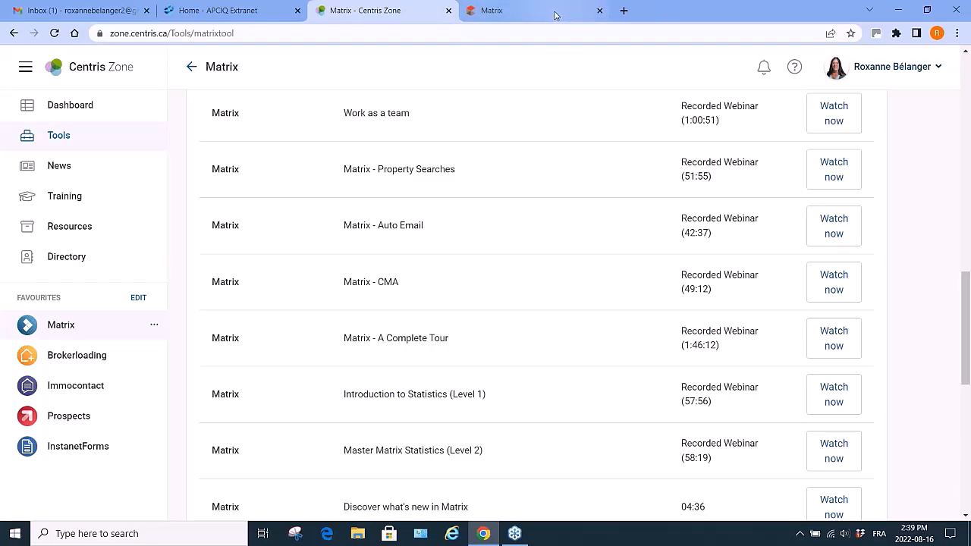
scroll(630, 497, "down", 3)
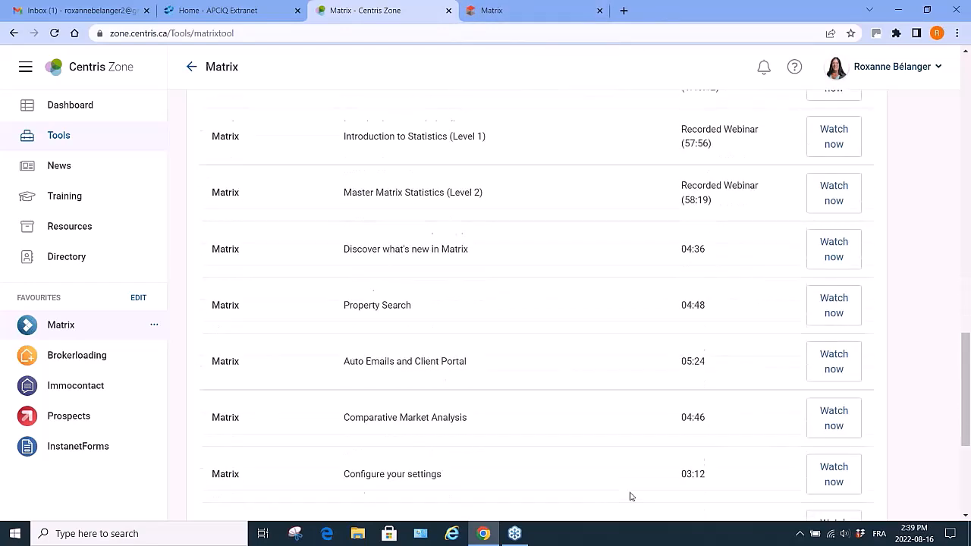
scroll(630, 498, "down", 1)
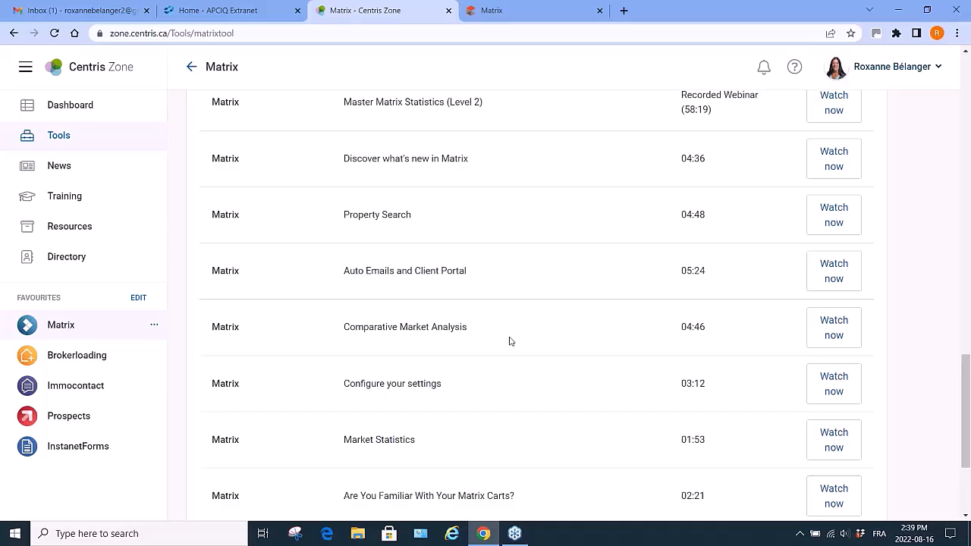
scroll(510, 341, "up", 10)
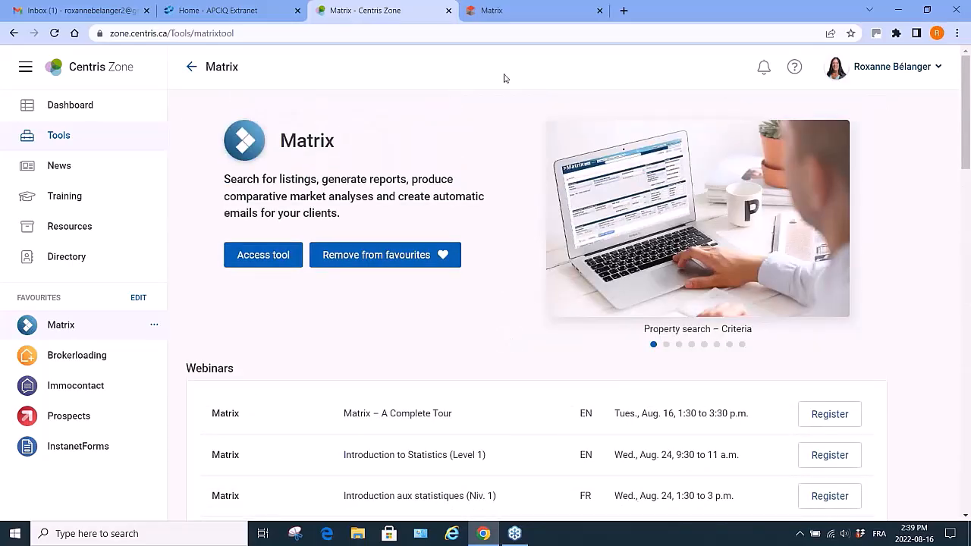
Return to Matrix and reopen a search from Recent Searches.
left_click(523, 13)
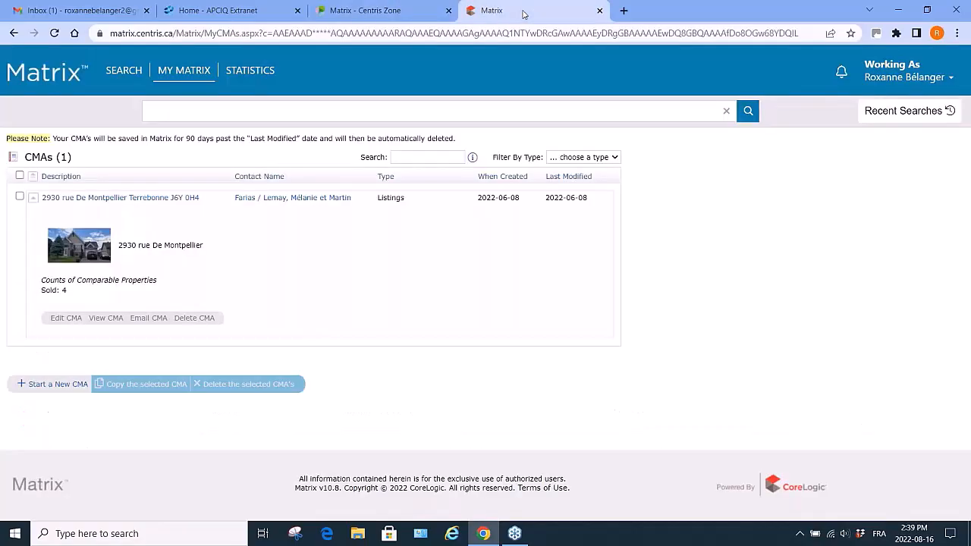
left_click(907, 112)
left_click(848, 92)
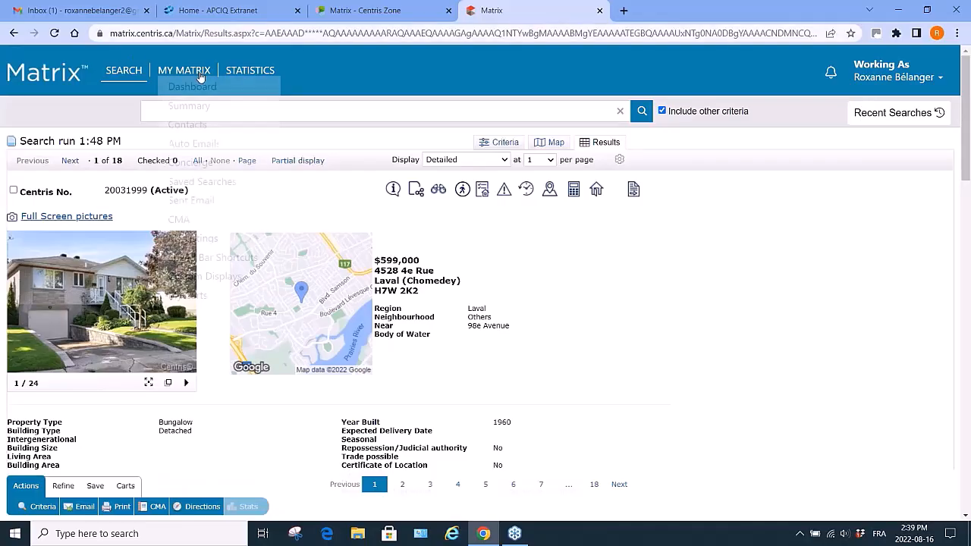
Open the statistics guide from the Statistics menu and scroll through its pages.
mouse_move(257, 74)
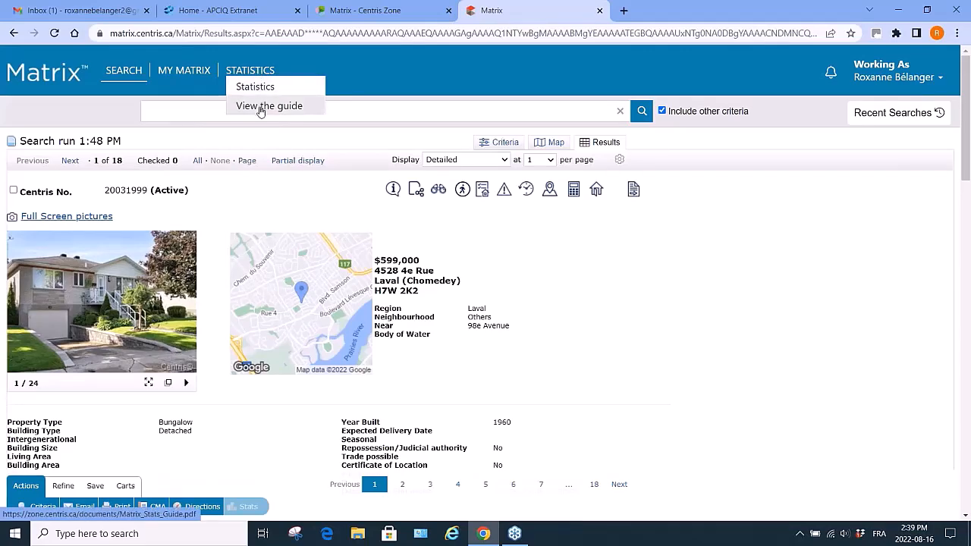
left_click(261, 106)
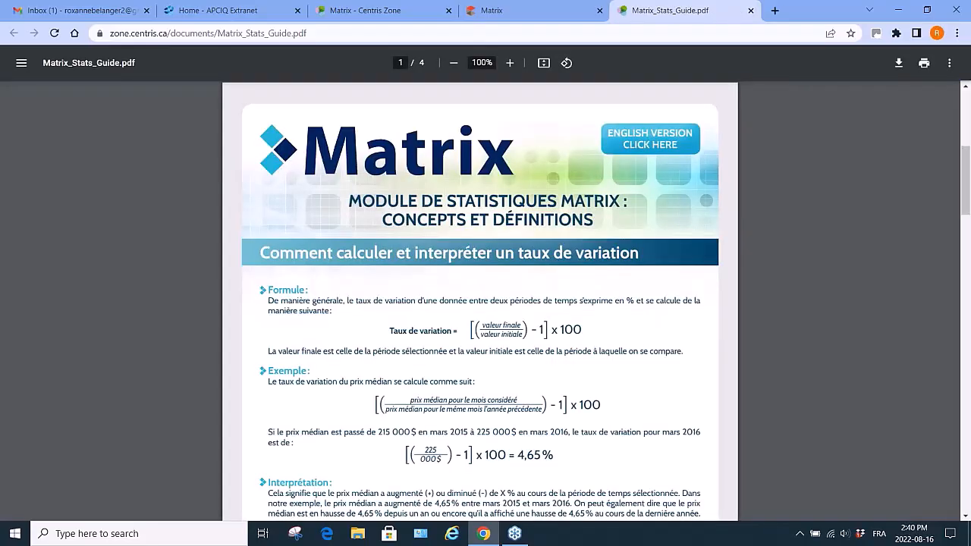
scroll(733, 194, "down", 10)
scroll(654, 234, "down", 5)
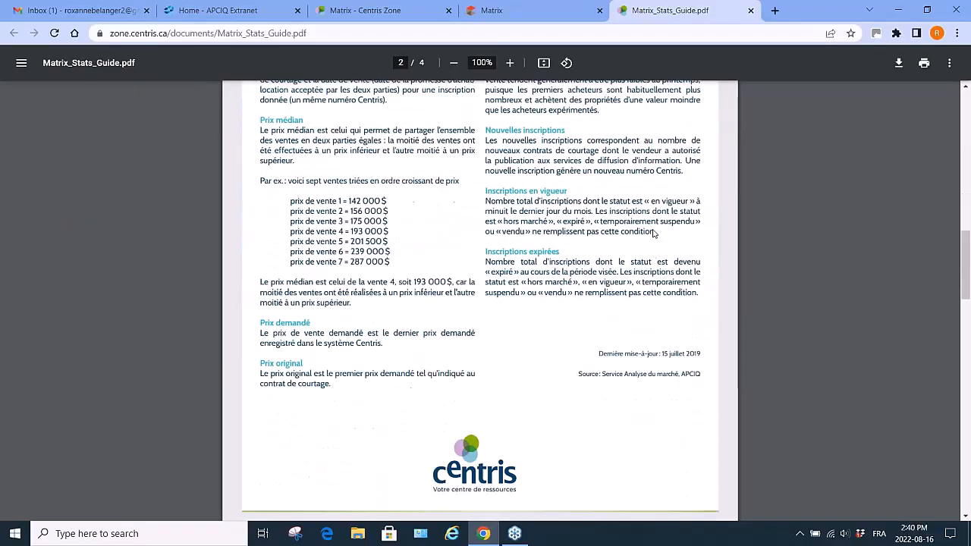
scroll(654, 234, "down", 8)
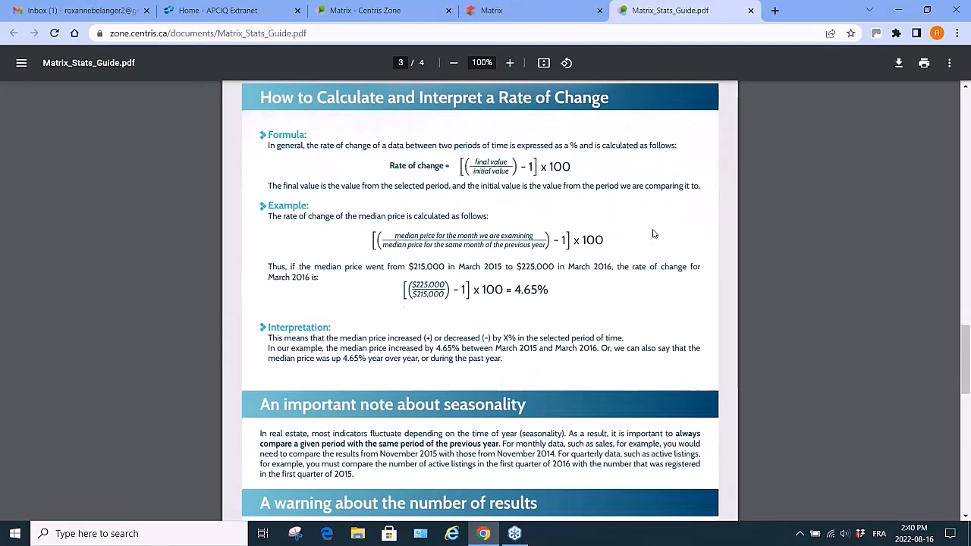
scroll(654, 234, "up", 4)
scroll(654, 234, "down", 2)
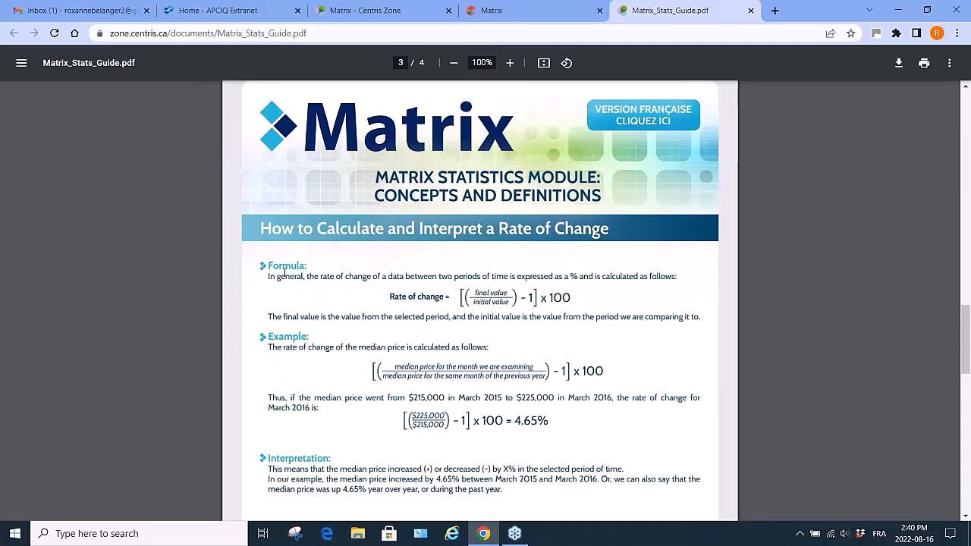
Scroll through the remaining pages of the statistics guide and close its tab.
scroll(337, 461, "down", 3)
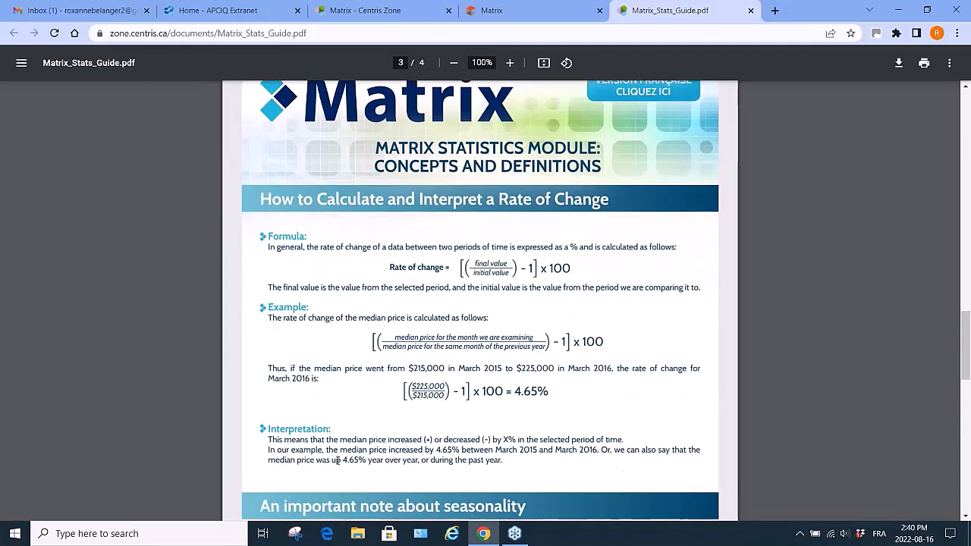
scroll(306, 200, "down", 1)
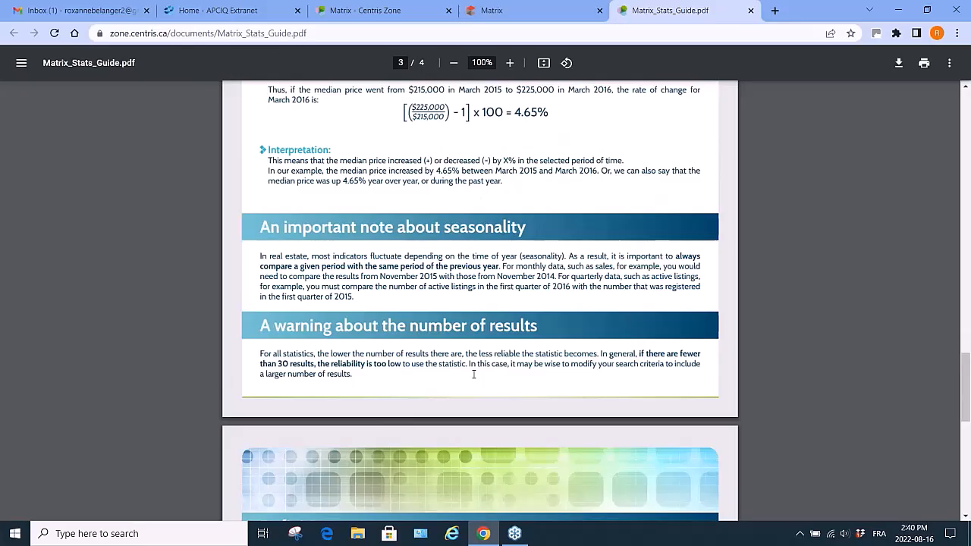
scroll(448, 360, "down", 3)
scroll(474, 375, "down", 3)
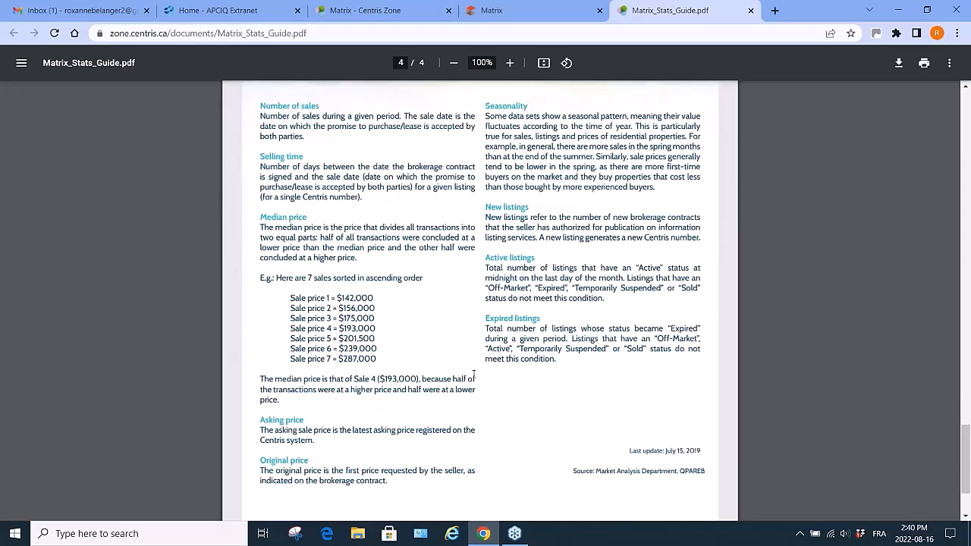
left_click(751, 10)
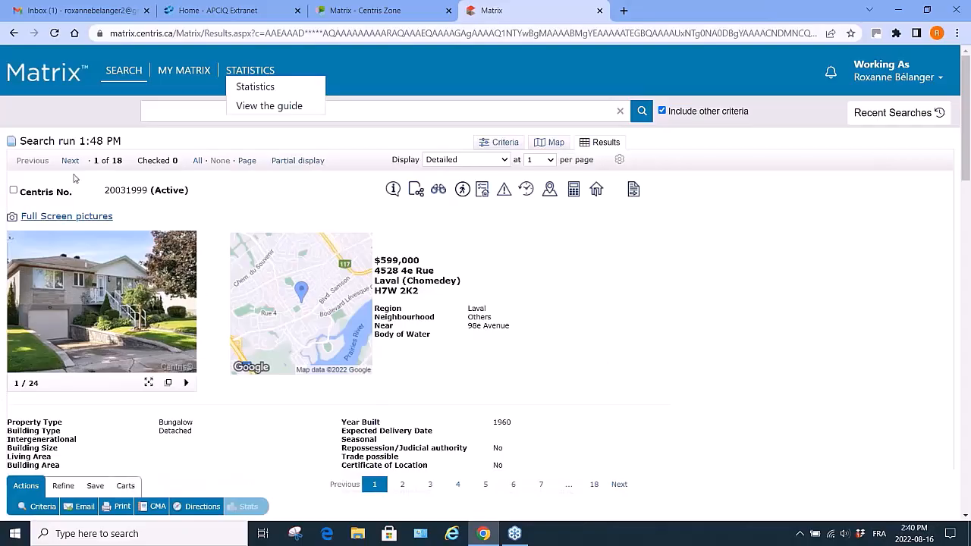
Open the Statistics module and generate the Average selling time system preset chart.
left_click(441, 352)
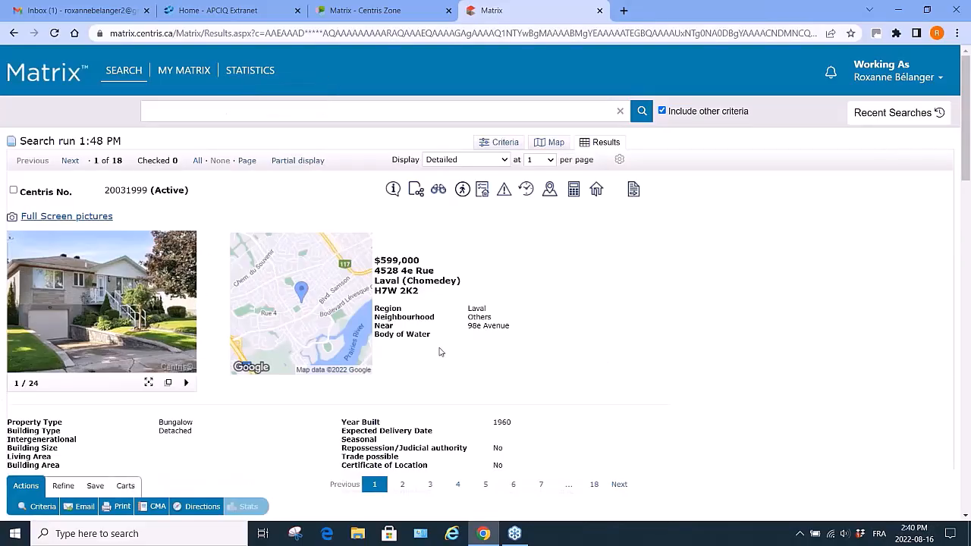
mouse_move(249, 72)
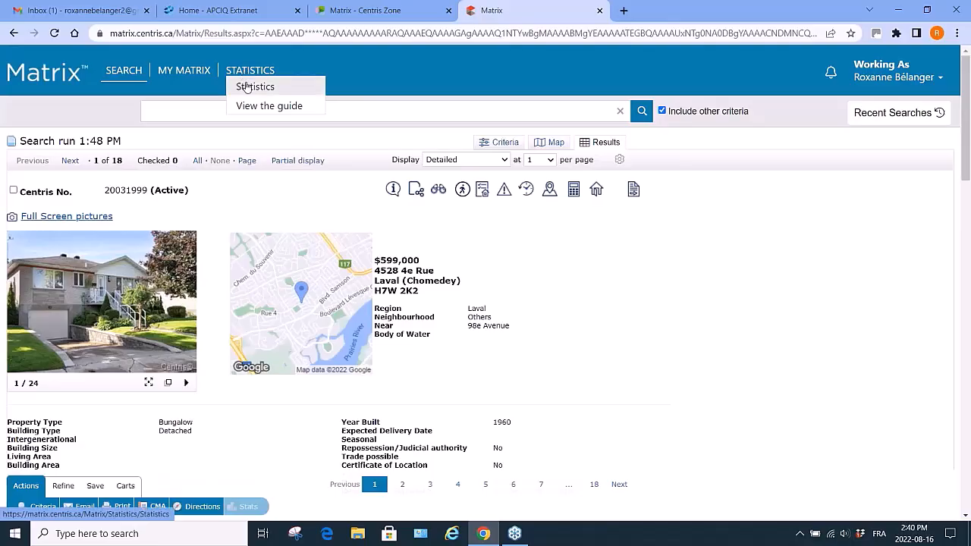
left_click(246, 88)
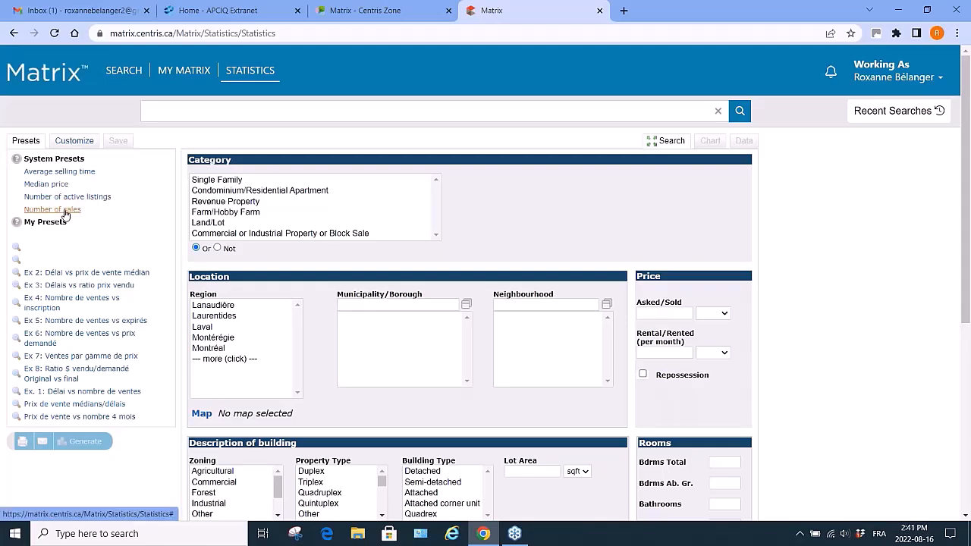
left_click(80, 174)
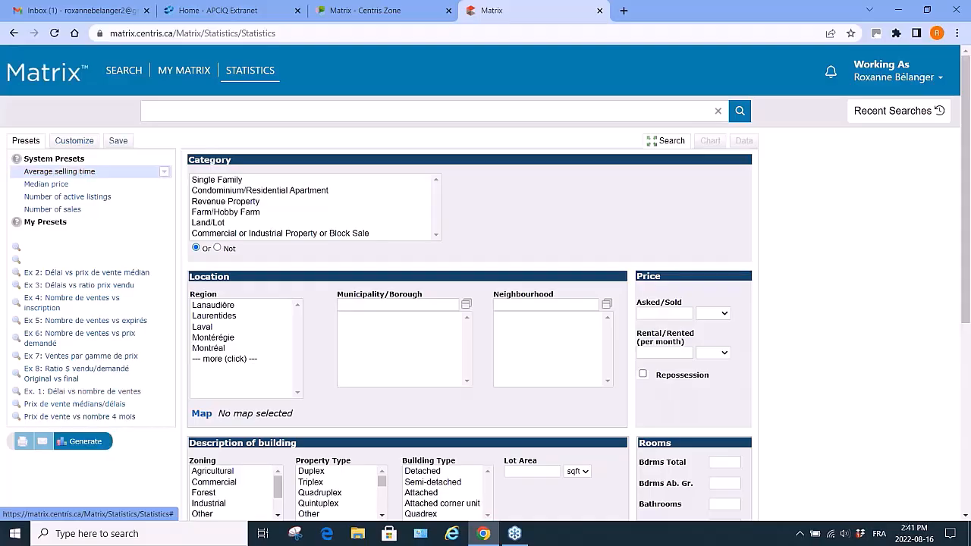
left_click(85, 443)
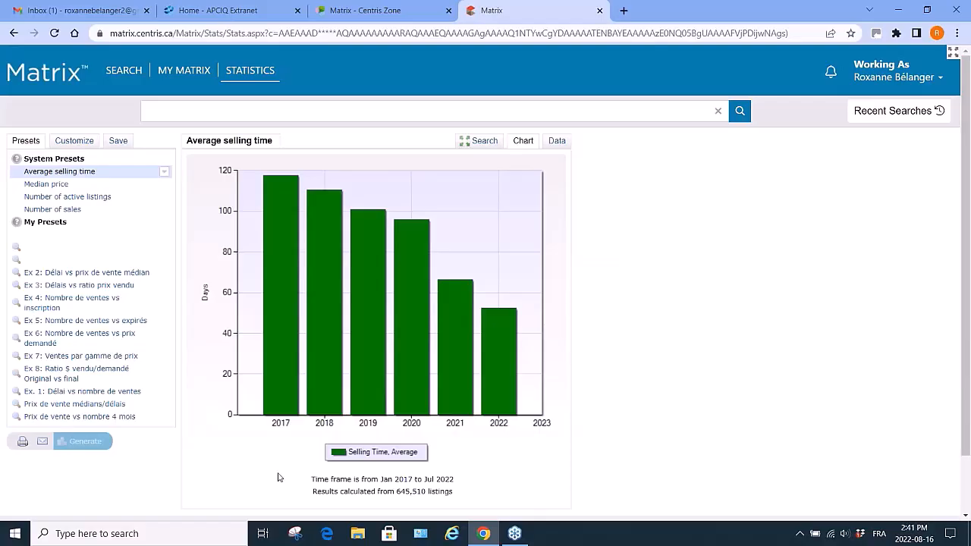
Inspect the average selling time bars, then switch the result to the data table and back to the chart.
scroll(505, 483, "down", 1)
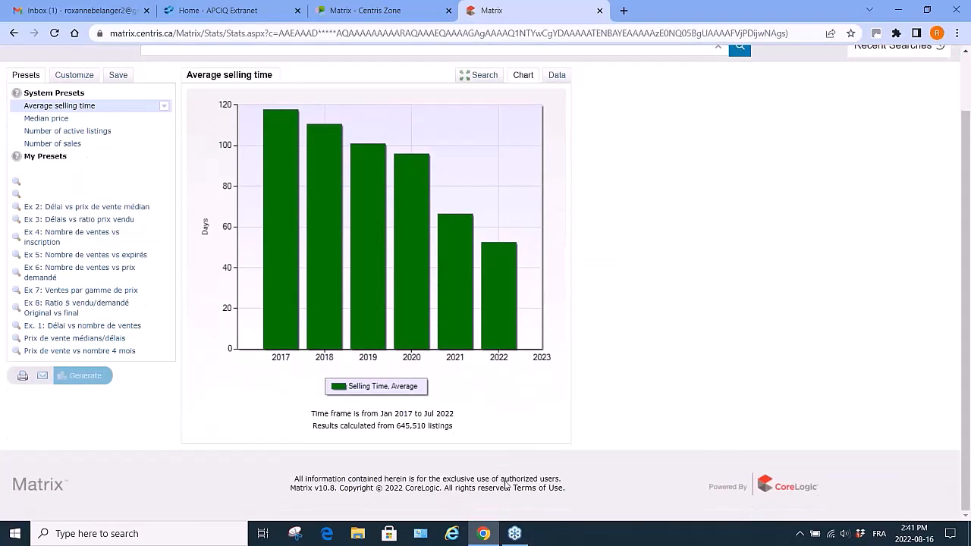
scroll(456, 394, "up", 1)
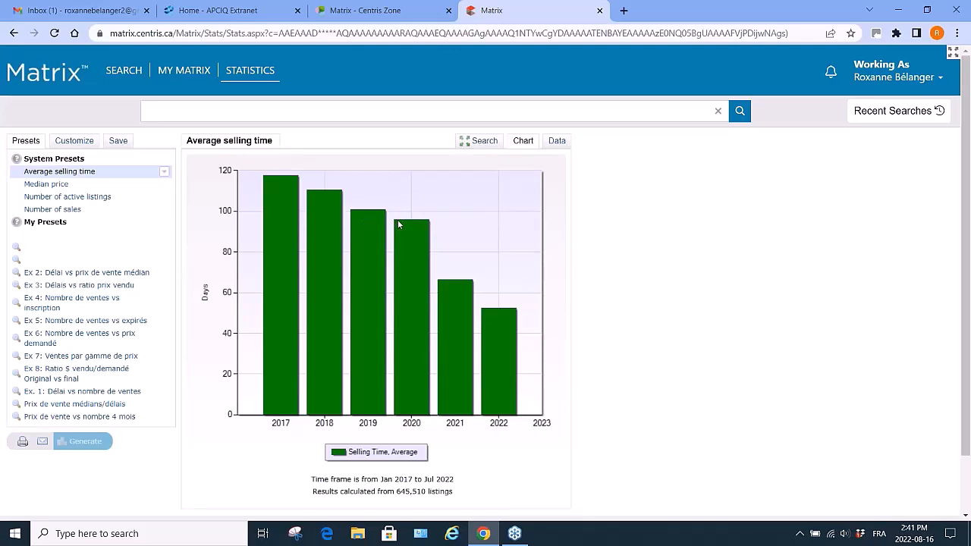
mouse_move(398, 224)
mouse_move(505, 312)
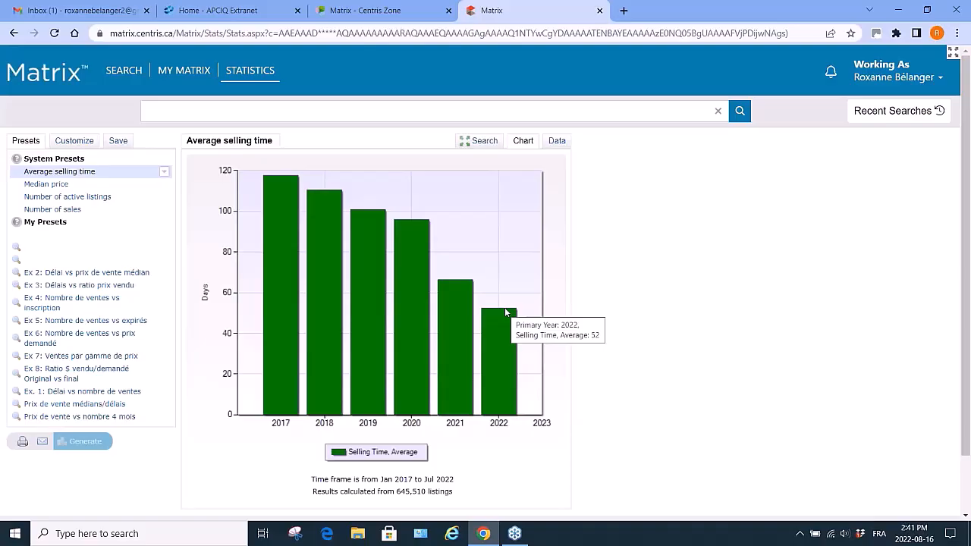
left_click(554, 142)
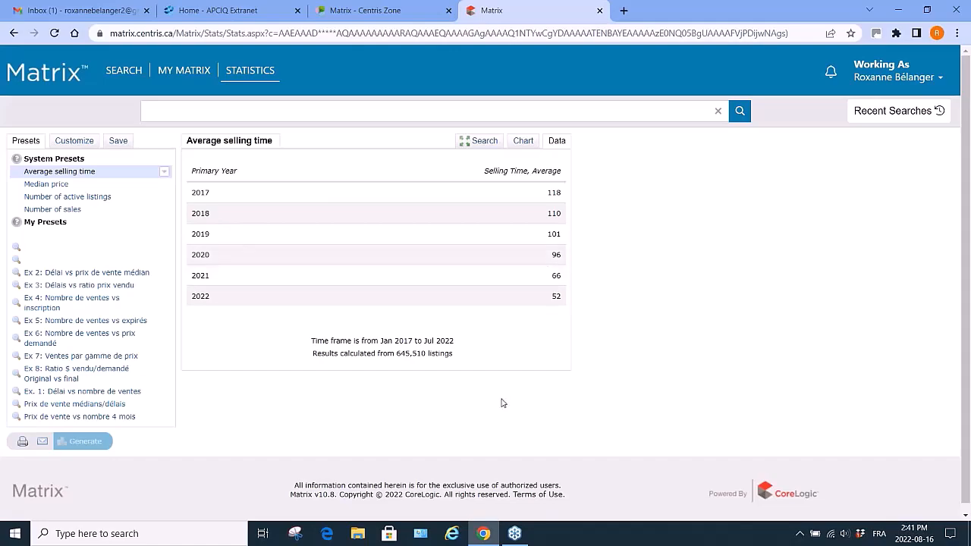
left_click(523, 142)
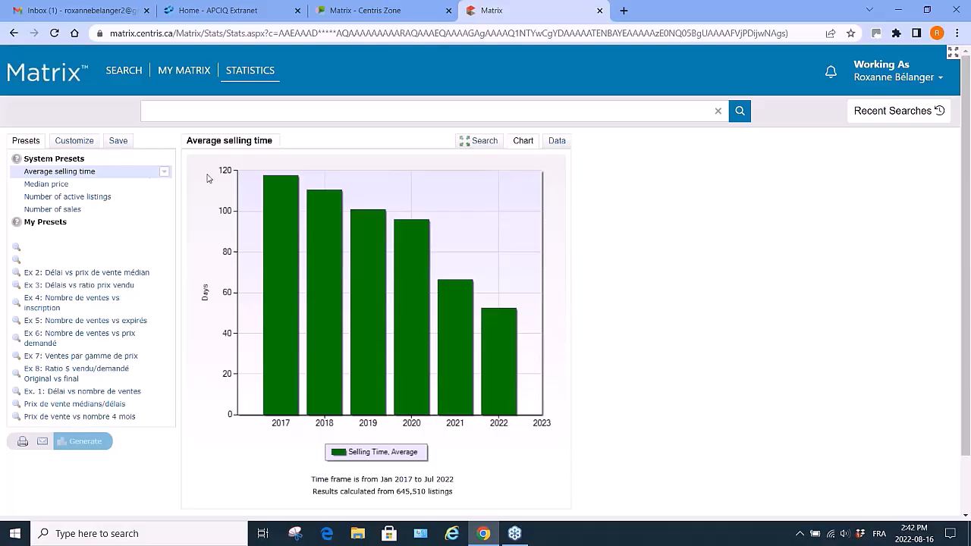
Generate the Median price system preset chart and look over its yearly bars.
left_click(48, 185)
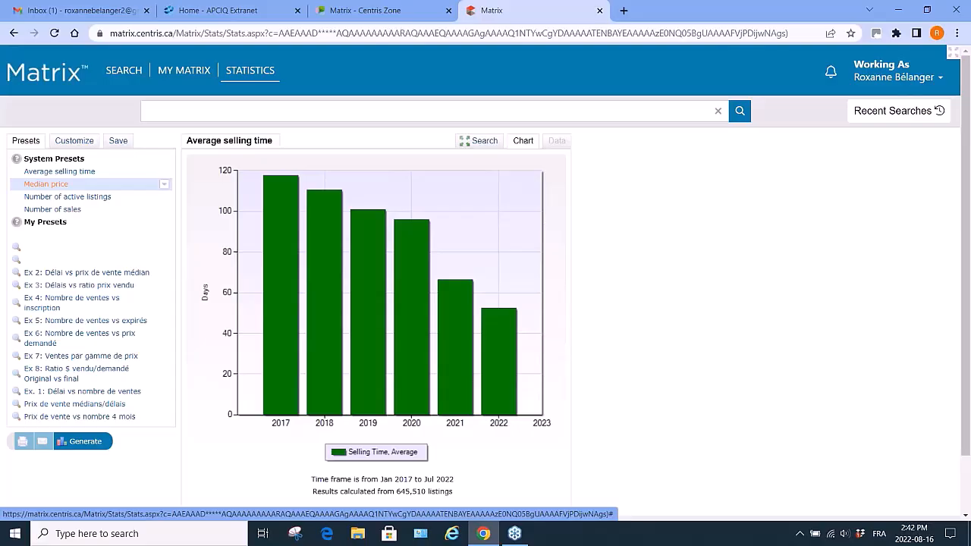
left_click(85, 442)
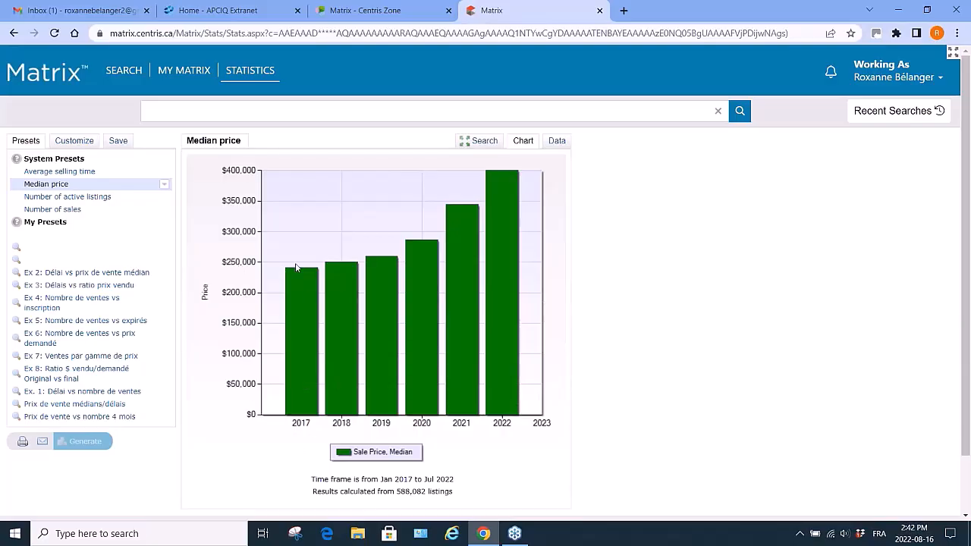
mouse_move(298, 271)
mouse_move(497, 175)
mouse_move(455, 209)
Reopen the Active Single Family Laval (Chomedey) search from Recent Searches.
left_click(183, 70)
left_click(896, 110)
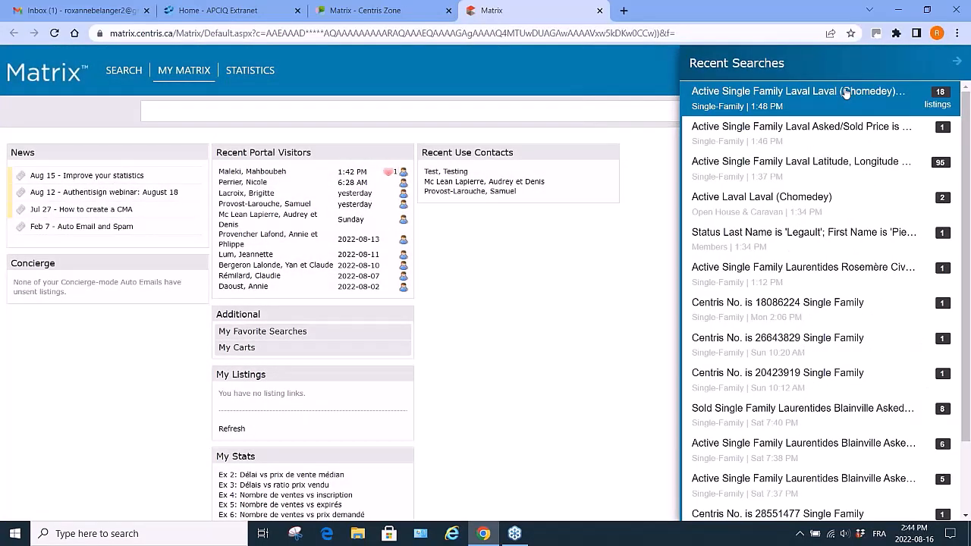
left_click(846, 91)
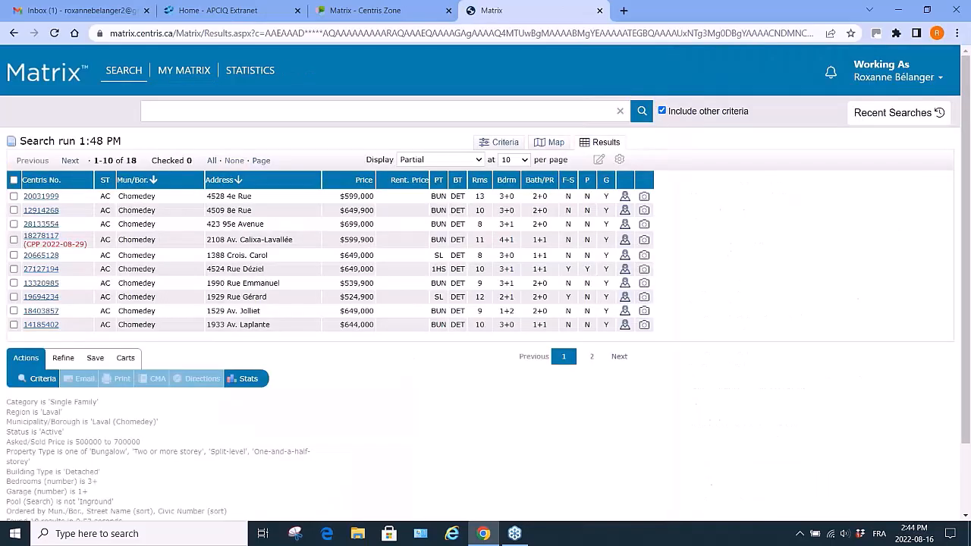
Open statistics for these results, generate the Number of active listings chart, and view it as data and chart.
left_click(249, 381)
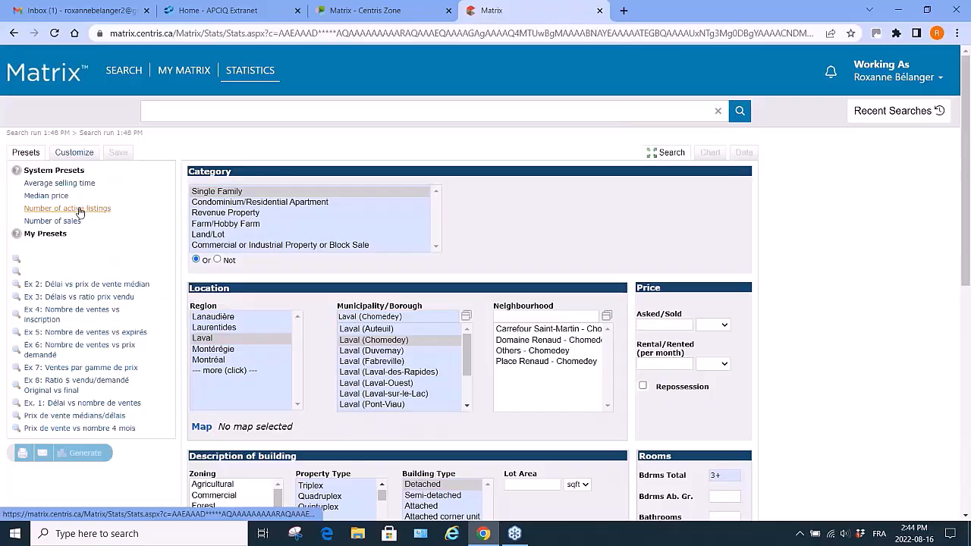
left_click(77, 209)
left_click(75, 453)
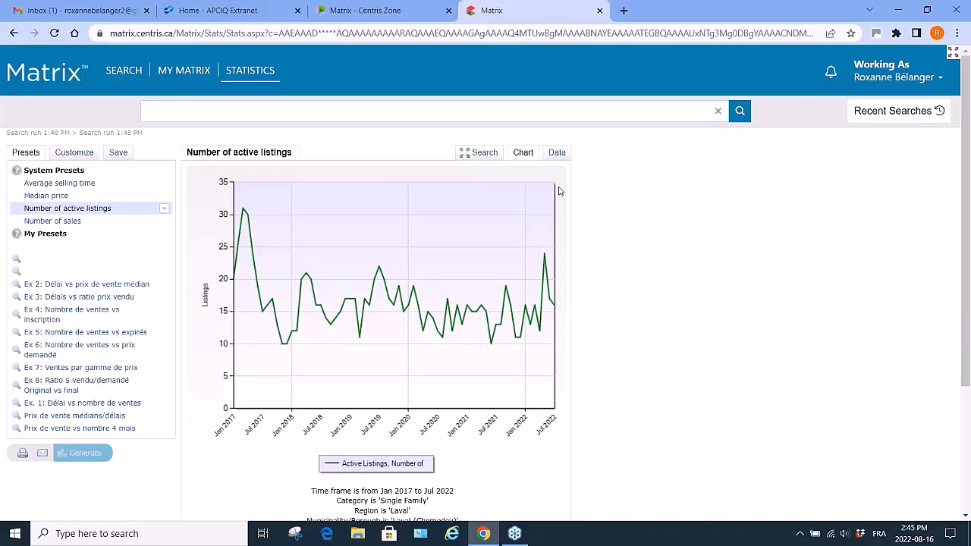
left_click(556, 153)
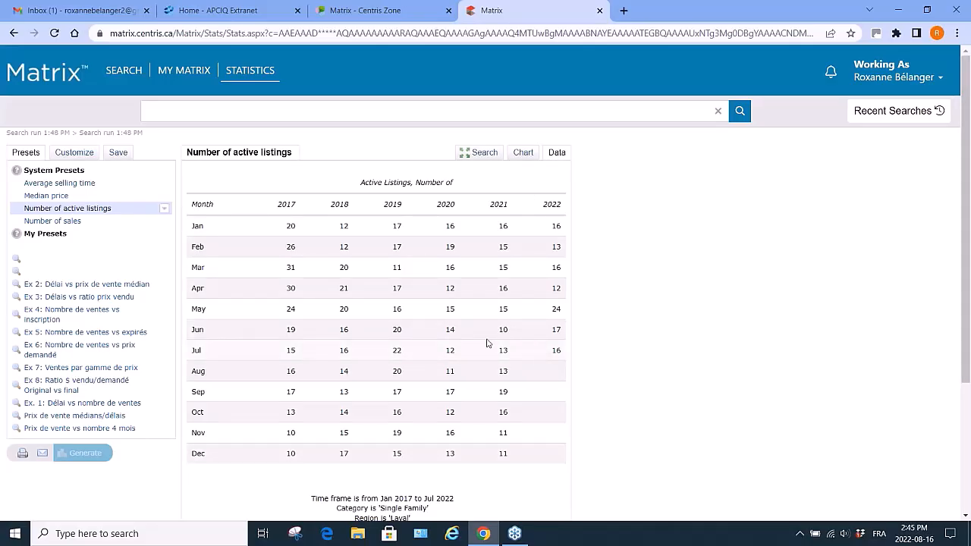
left_click(527, 156)
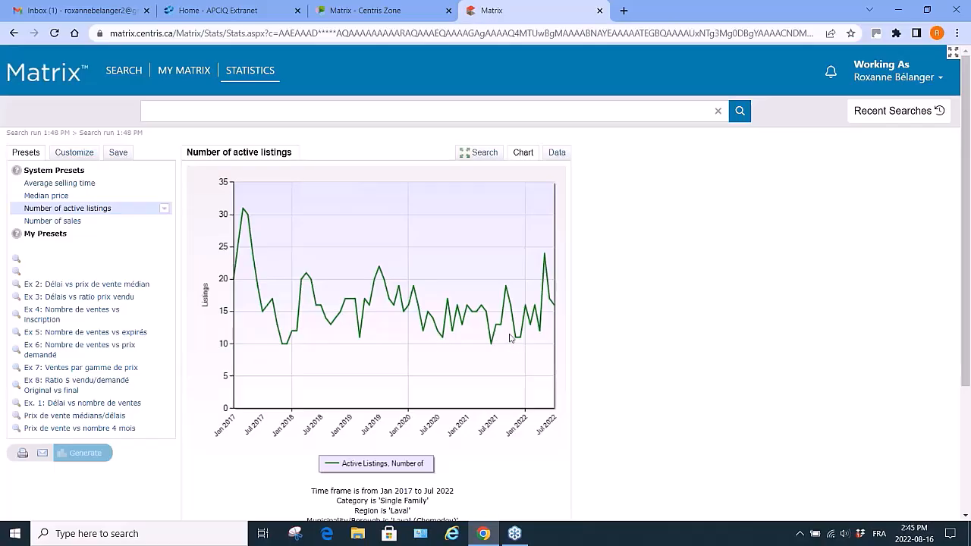
Generate the Number of sales chart for the same search and inspect its yearly bars.
left_click(38, 221)
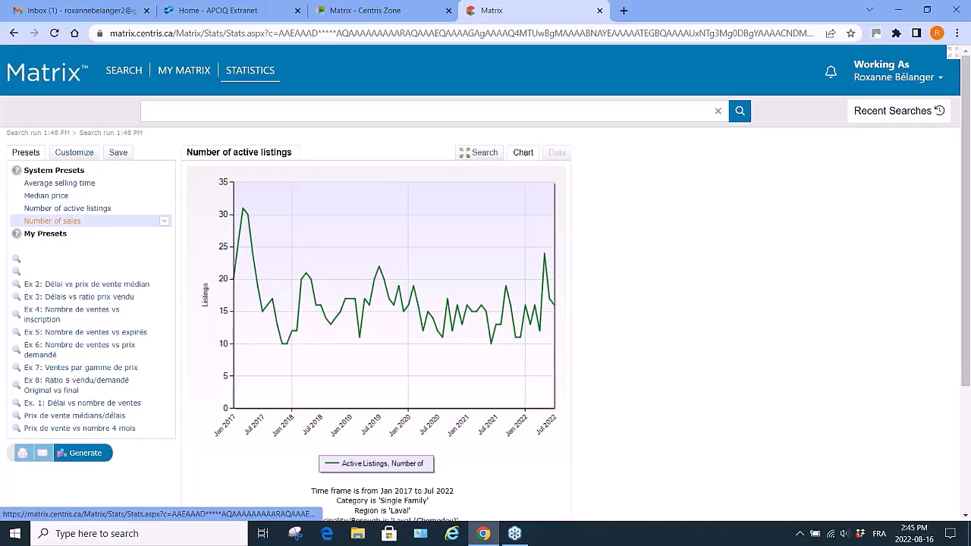
left_click(82, 456)
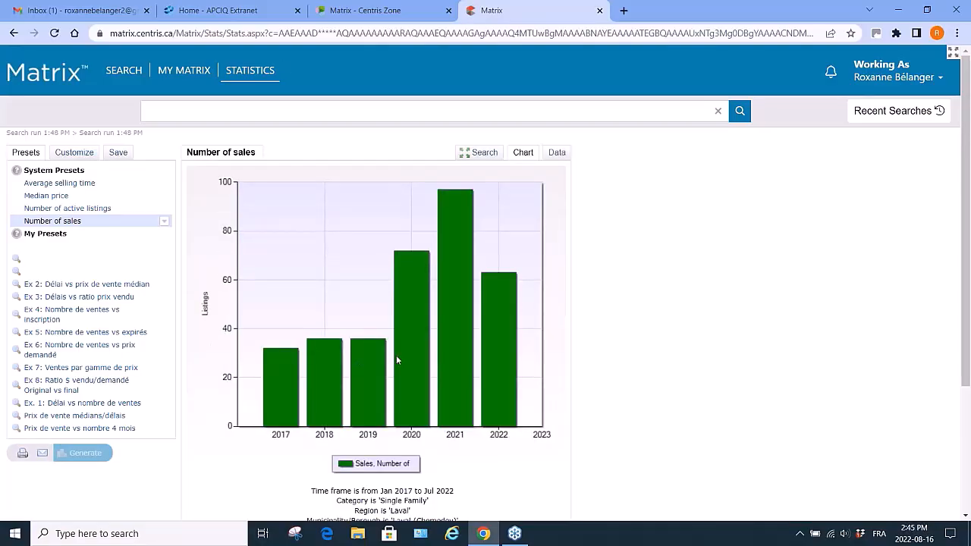
mouse_move(375, 343)
mouse_move(423, 257)
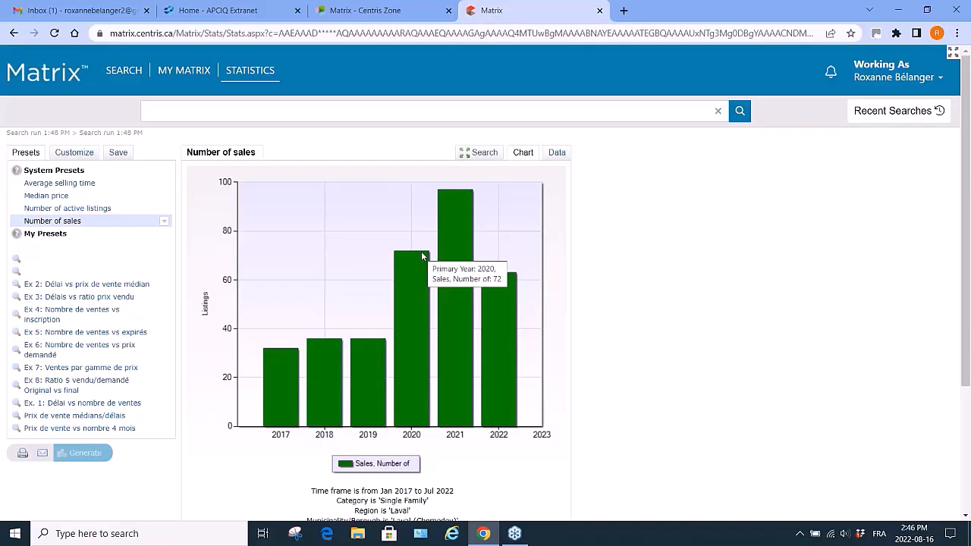
mouse_move(461, 195)
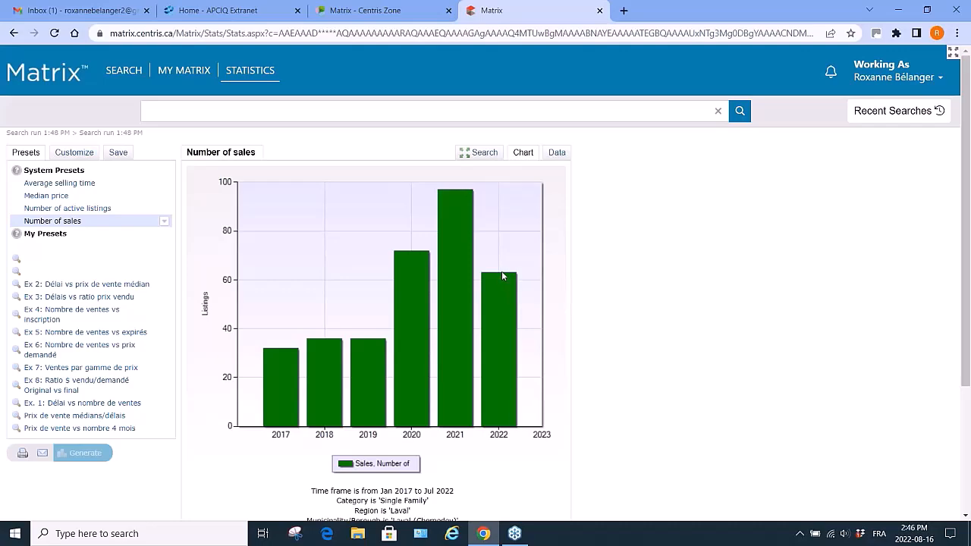
mouse_move(502, 279)
mouse_move(510, 310)
Run a general Condominium/Residential Apartment search limited to Laval region and Laval (Chomedey) municipality.
mouse_move(124, 73)
mouse_move(139, 125)
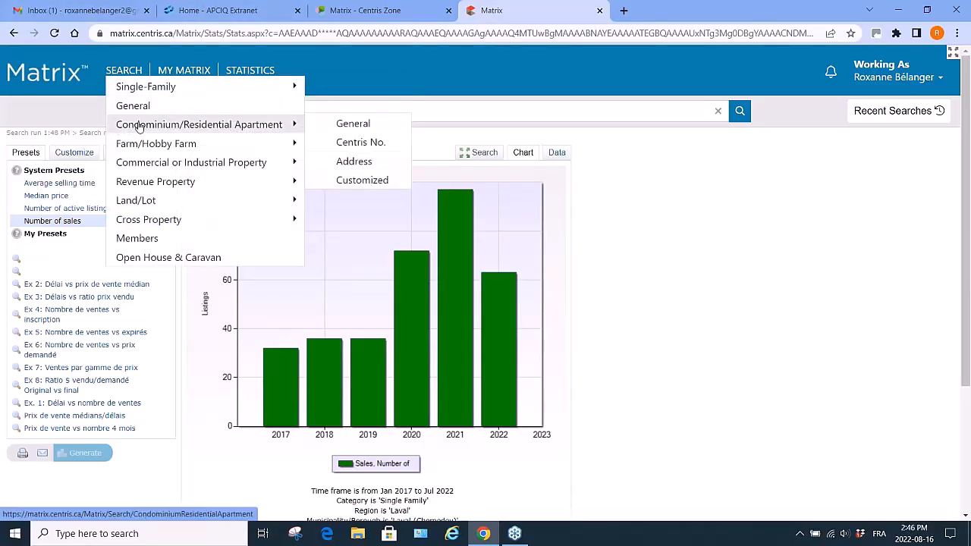
left_click(354, 125)
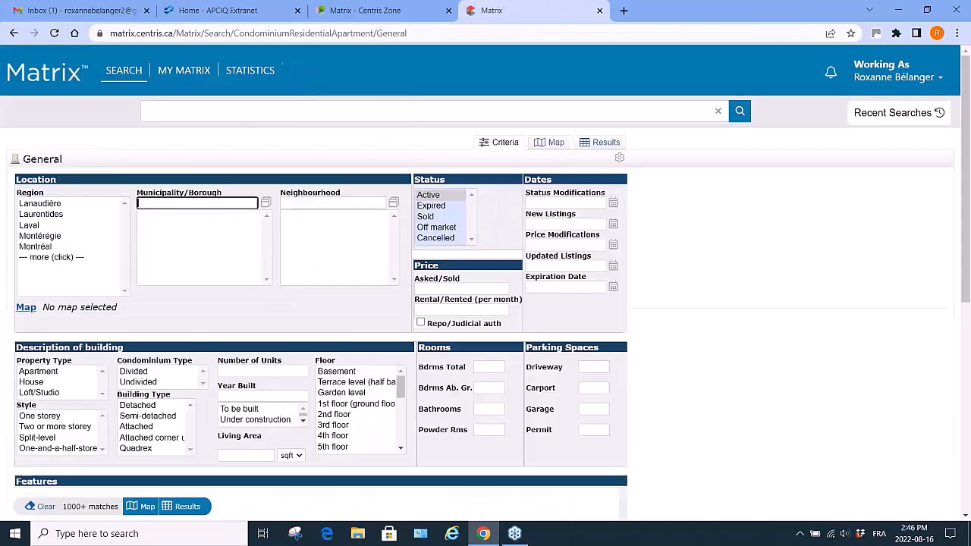
left_click(29, 226)
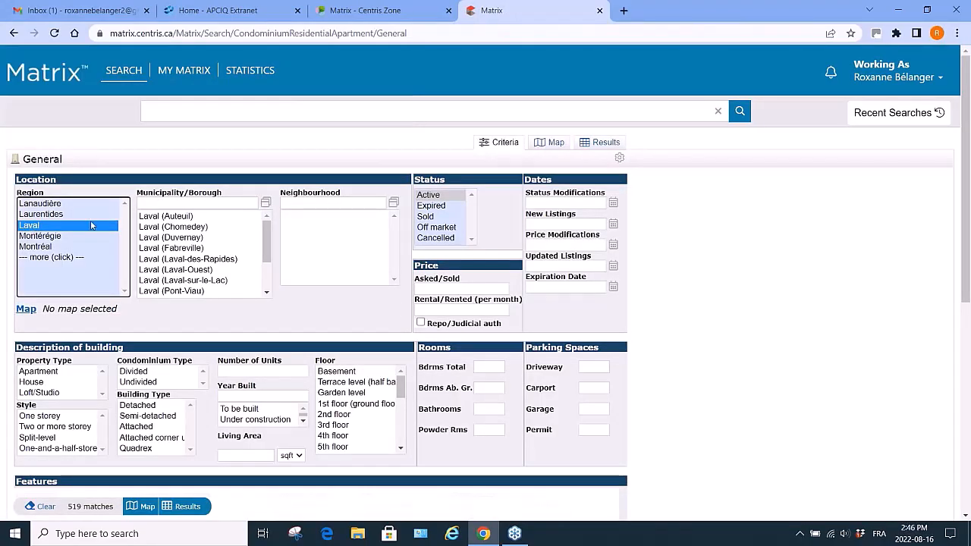
left_click(199, 227)
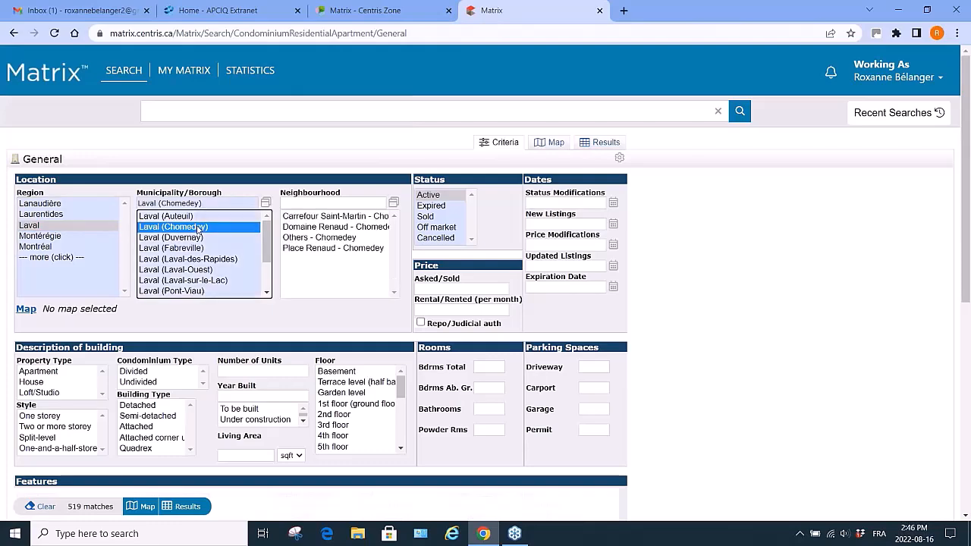
left_click(186, 507)
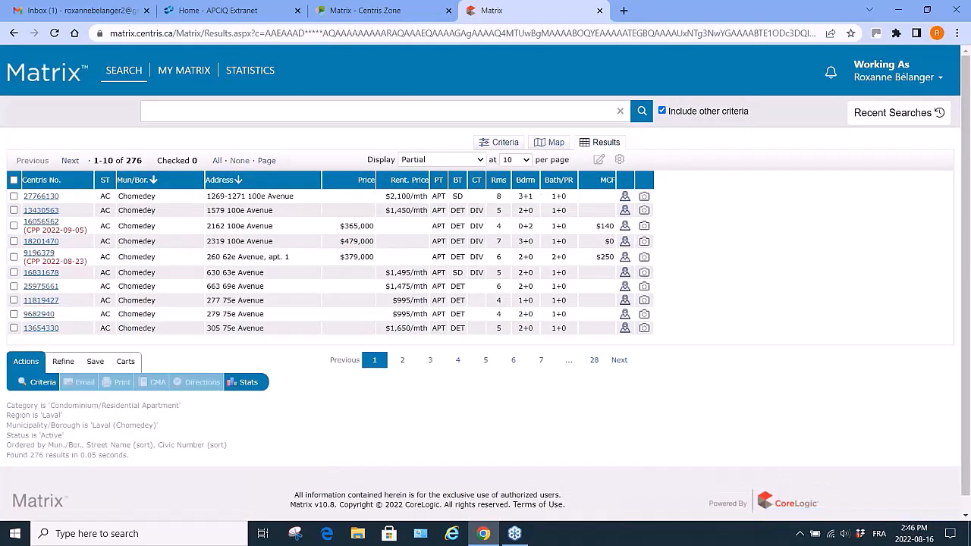
Open statistics for the condo results and generate the Average selling time chart.
left_click(253, 383)
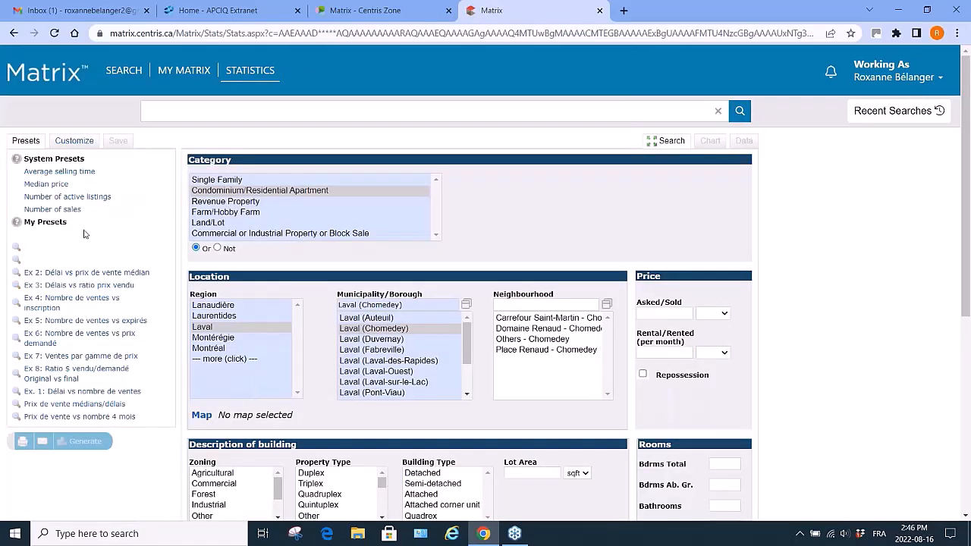
left_click(69, 173)
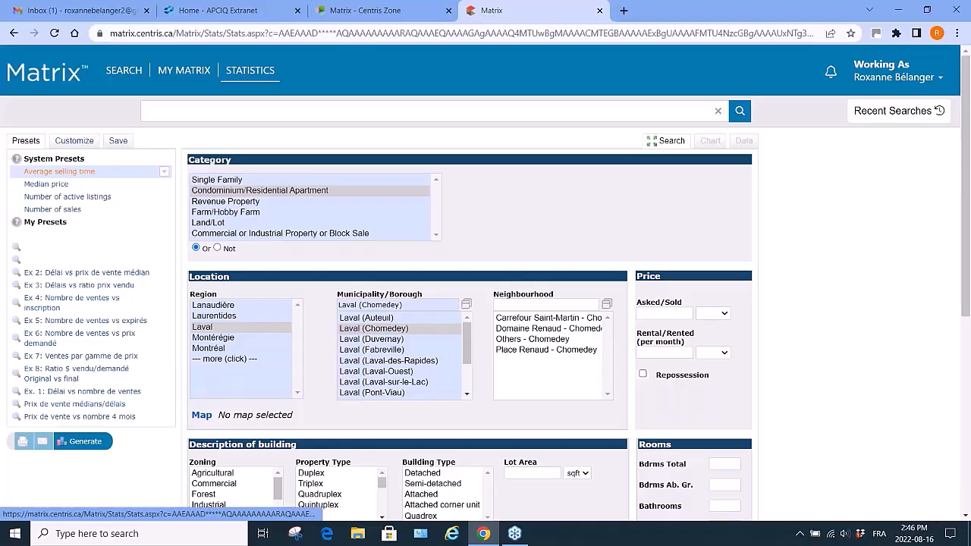
left_click(83, 443)
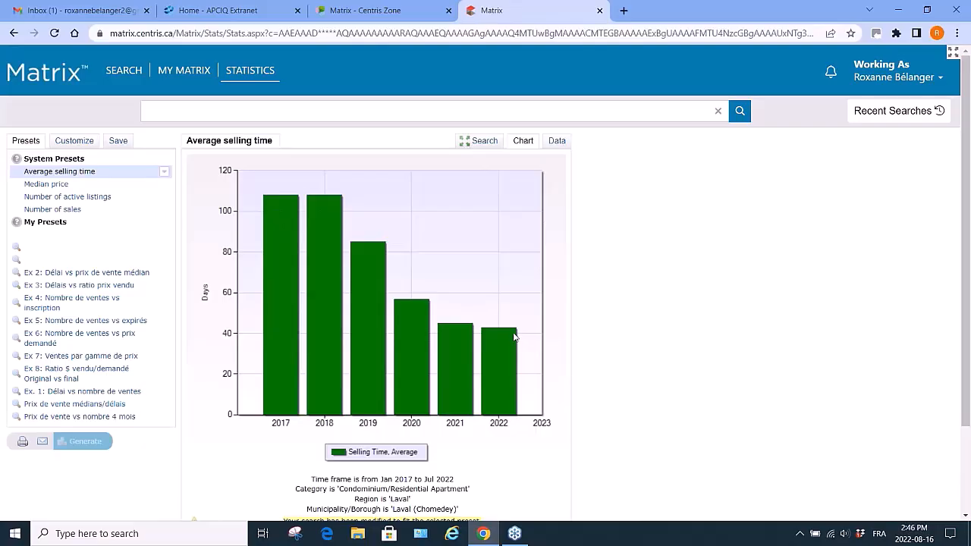
mouse_move(515, 338)
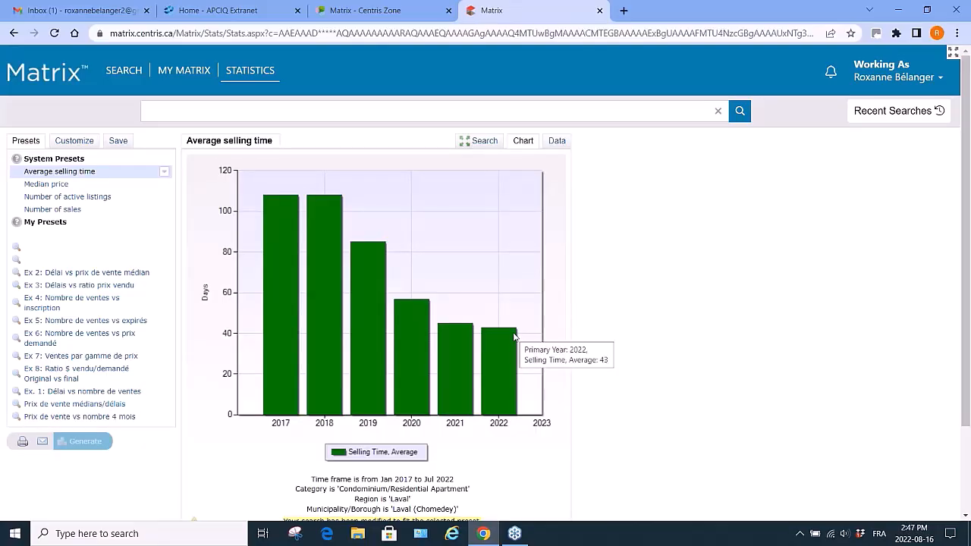
Generate the Median price chart for the Laval (Chomedey) condo search.
left_click(64, 186)
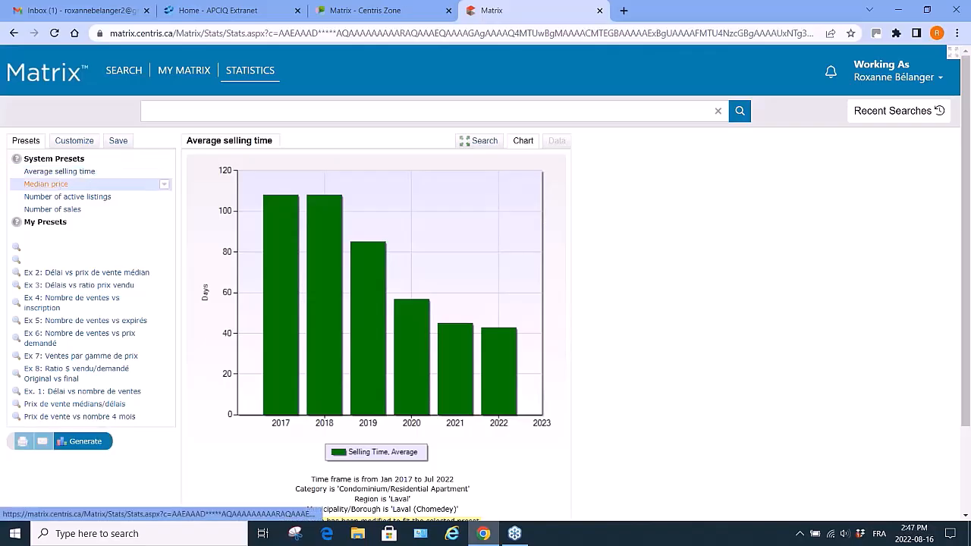
left_click(89, 442)
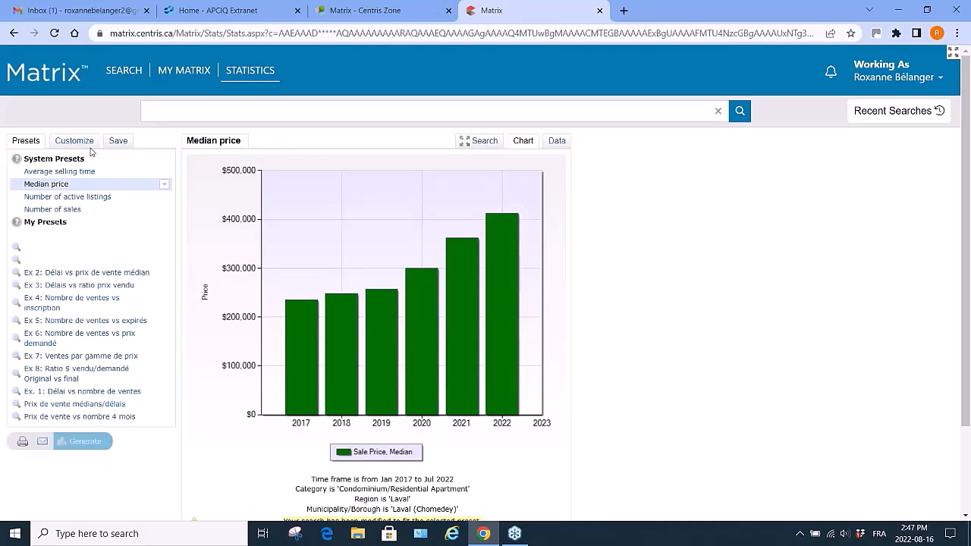
Generate the Number of active listings chart, then the Number of sales chart, for the same condo search.
left_click(60, 198)
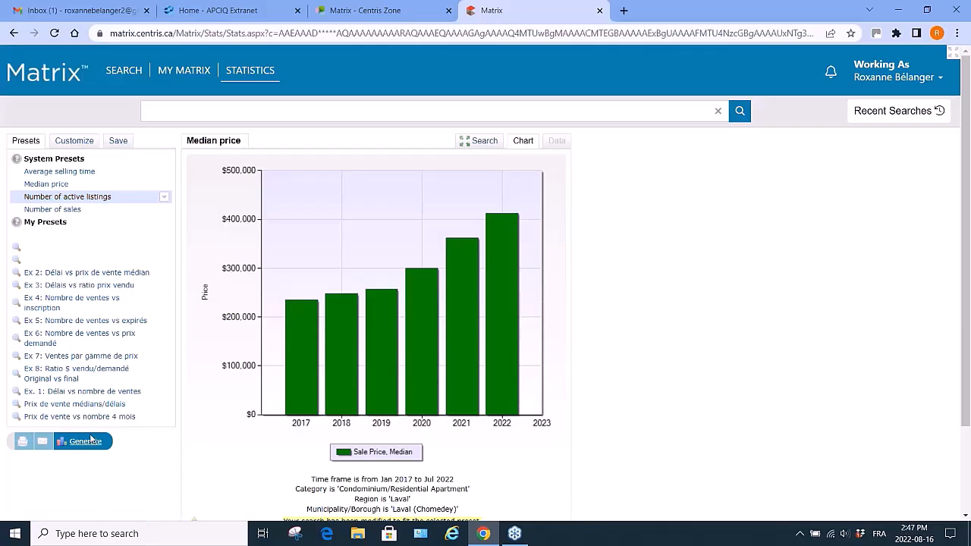
left_click(91, 441)
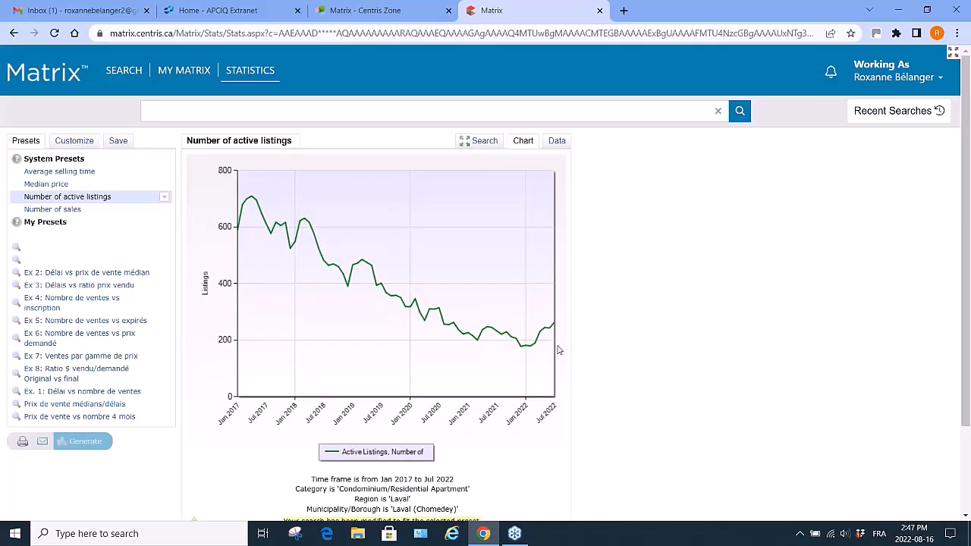
left_click(64, 217)
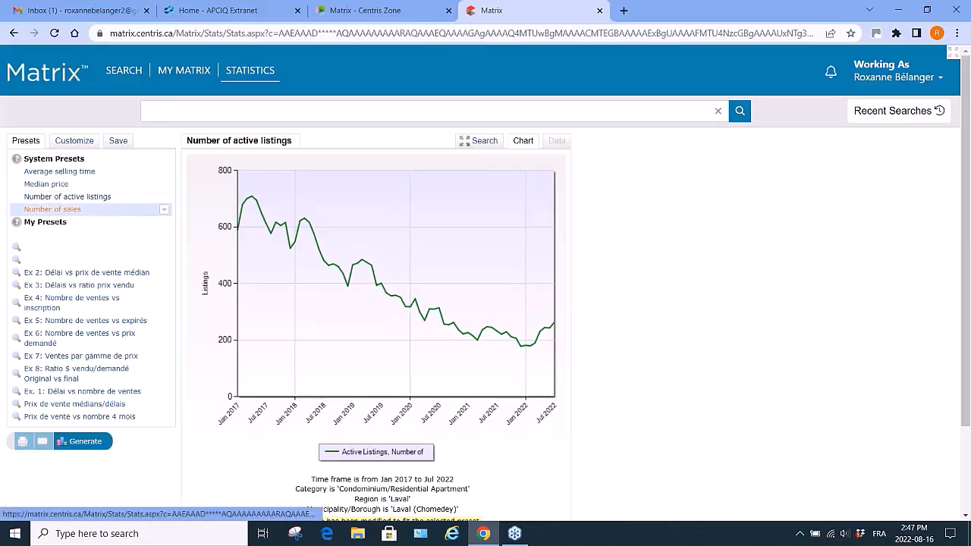
left_click(93, 444)
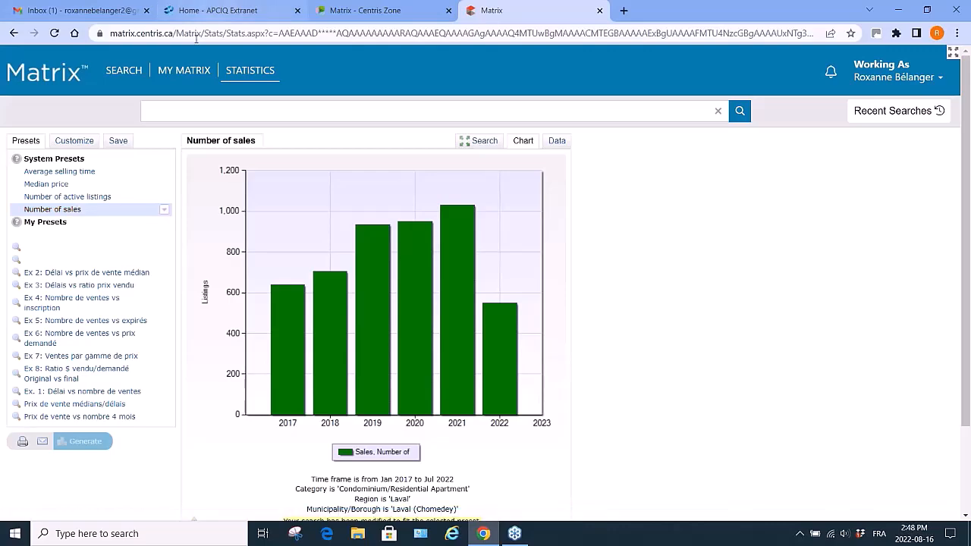
Switch to the Centris Zone tab and browse the list of upcoming Matrix webinars.
left_click(370, 11)
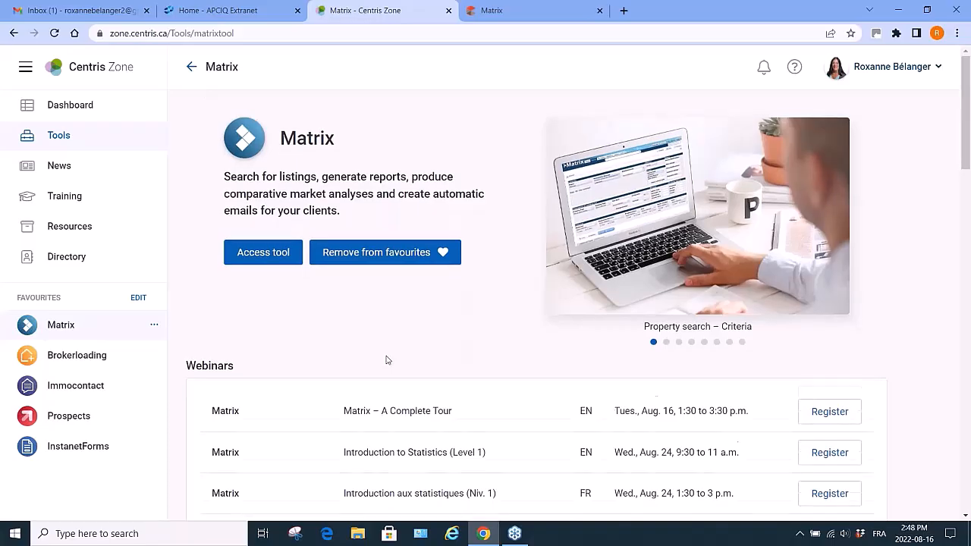
scroll(387, 360, "down", 2)
scroll(393, 319, "down", 2)
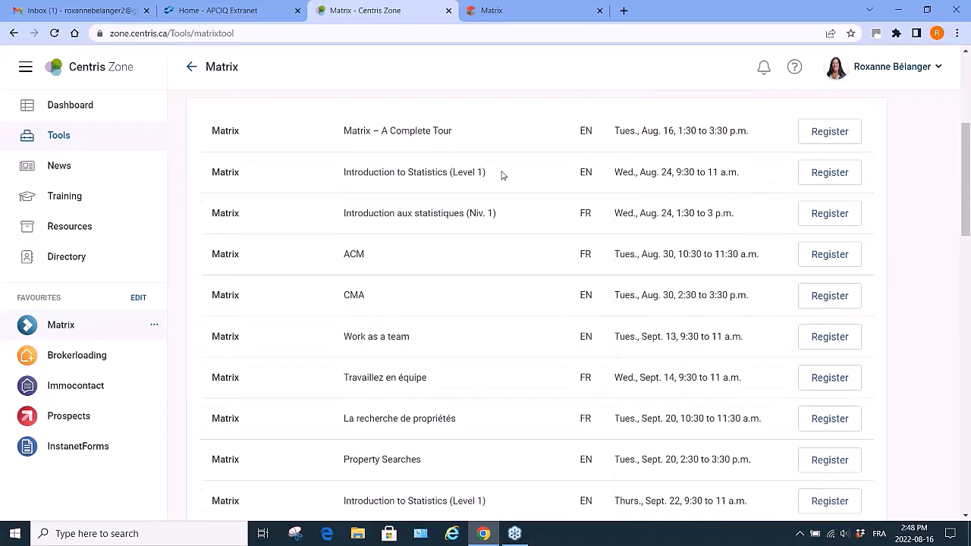
scroll(456, 411, "down", 3)
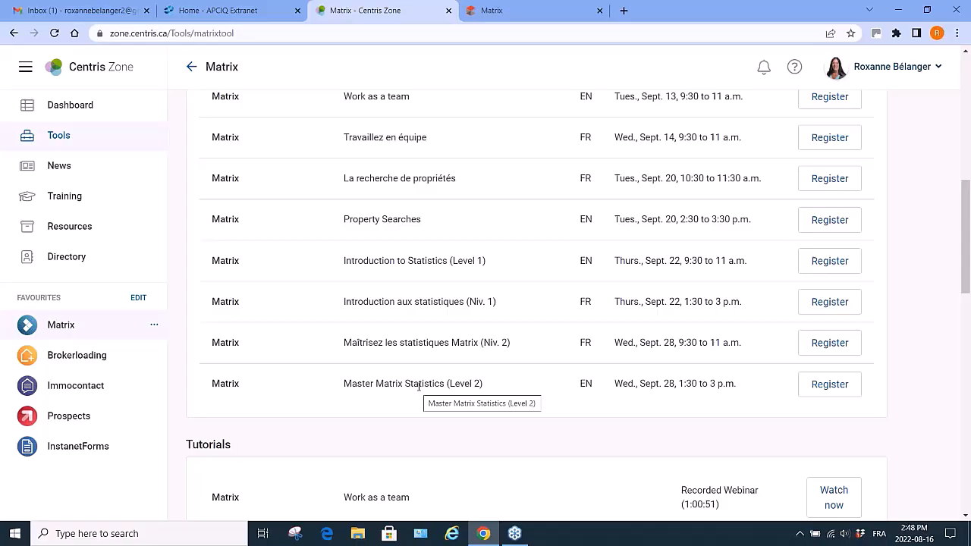
scroll(419, 387, "up", 8)
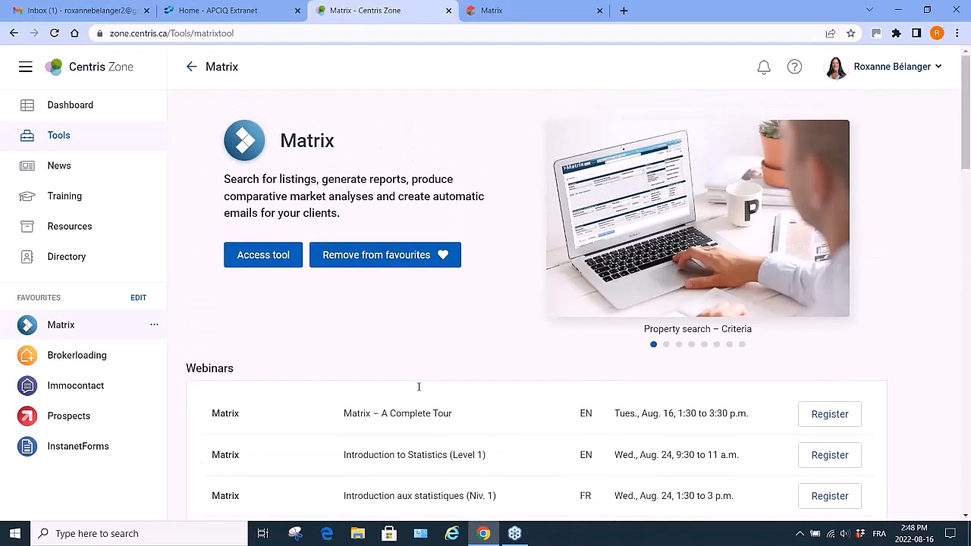
Back in Matrix, generate the Ex 6: Nombre de ventes vs prix demandé preset using the current search criteria.
left_click(534, 12)
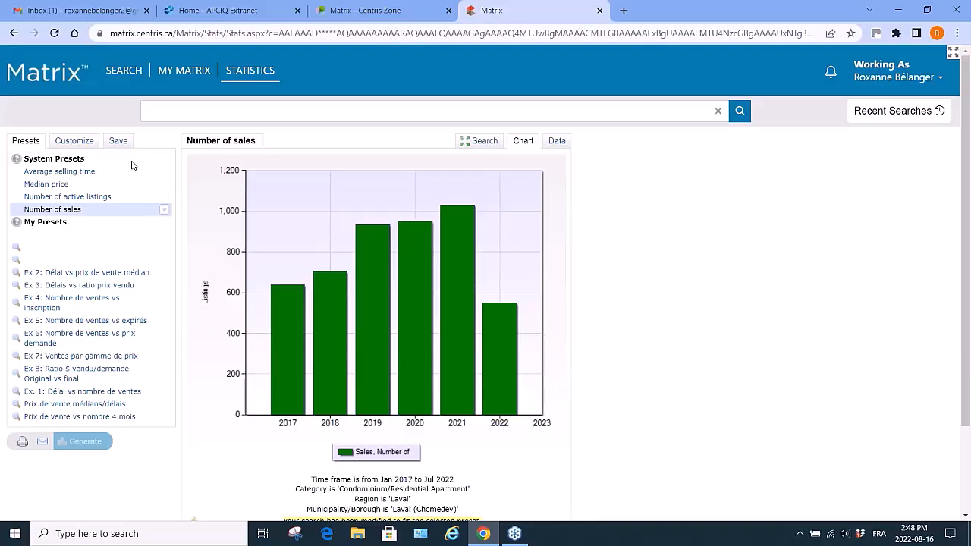
left_click(82, 337)
left_click(82, 443)
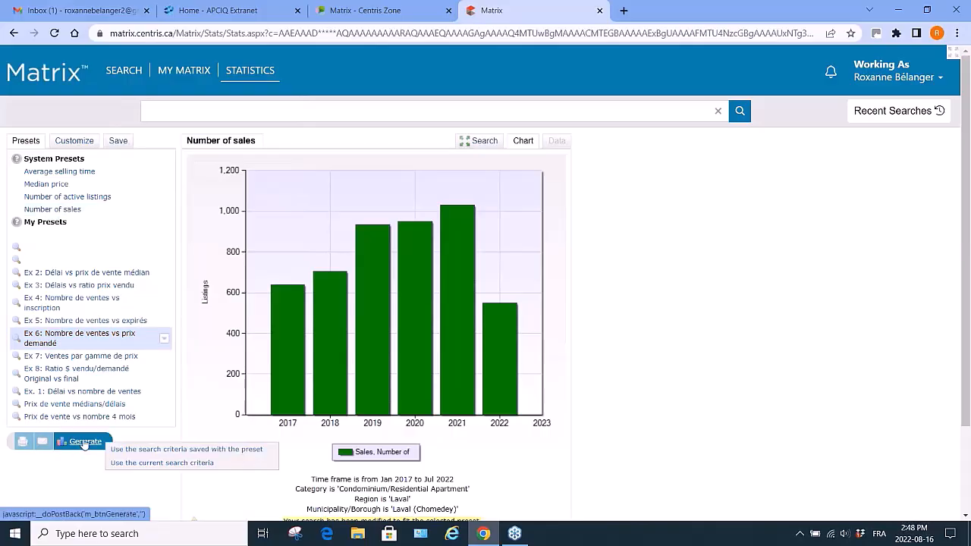
left_click(181, 464)
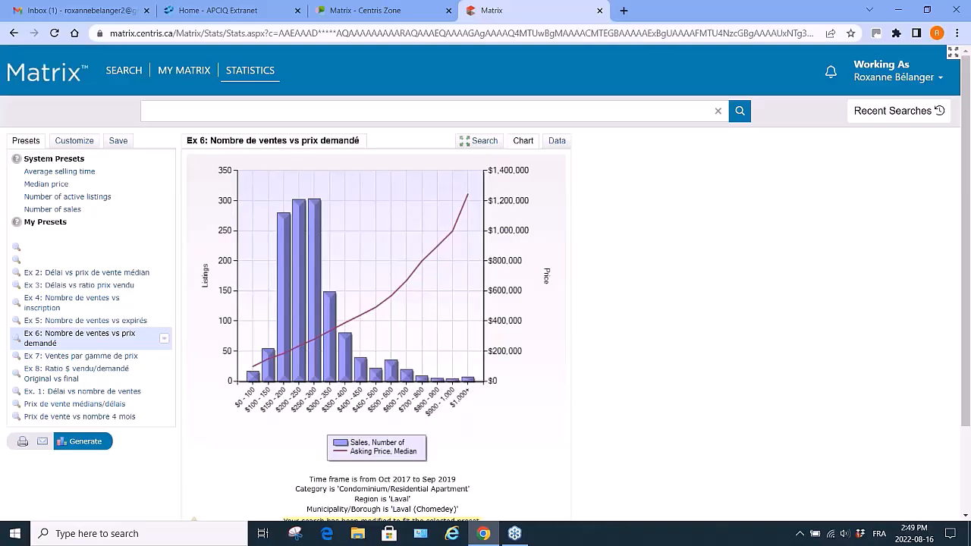
Start a new Single-Family General search and open the Recent Searches list.
left_click(124, 71)
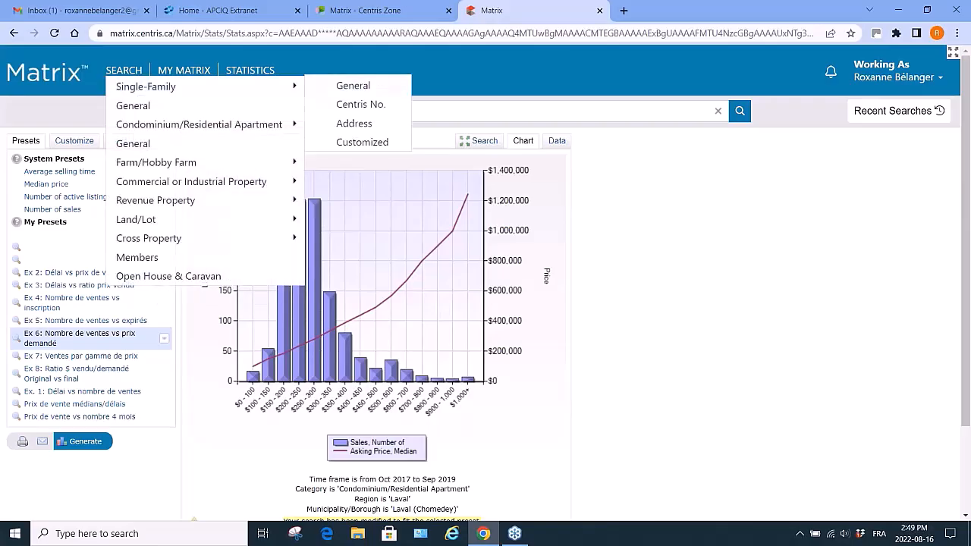
left_click(124, 87)
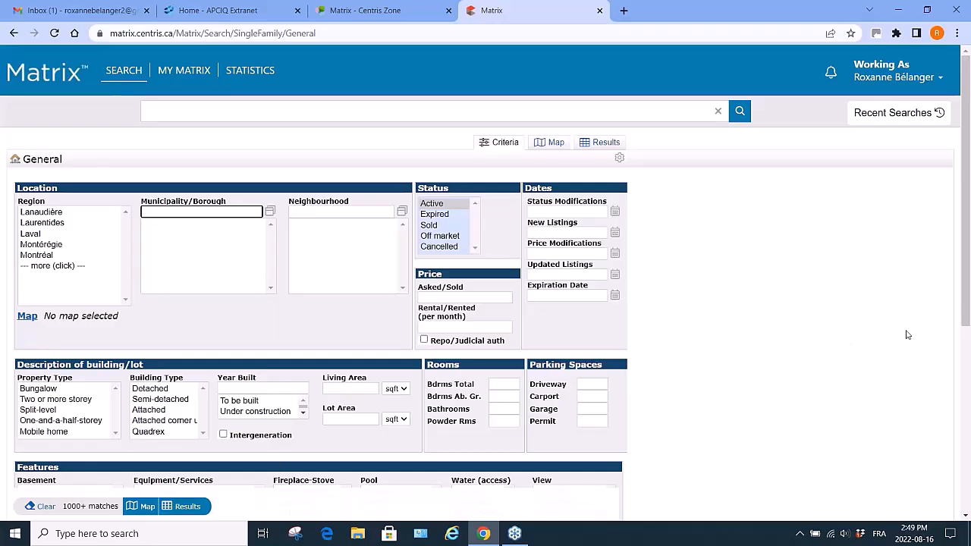
left_click(877, 115)
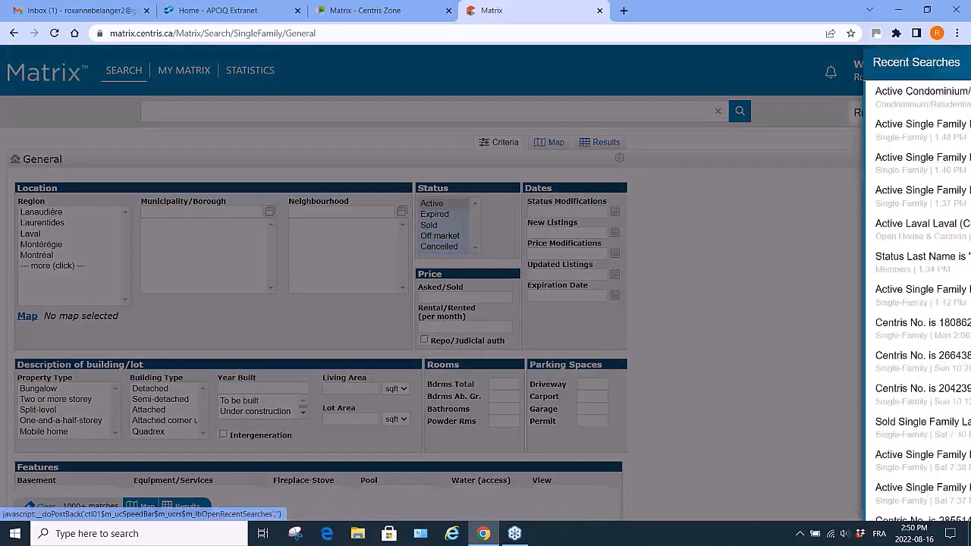